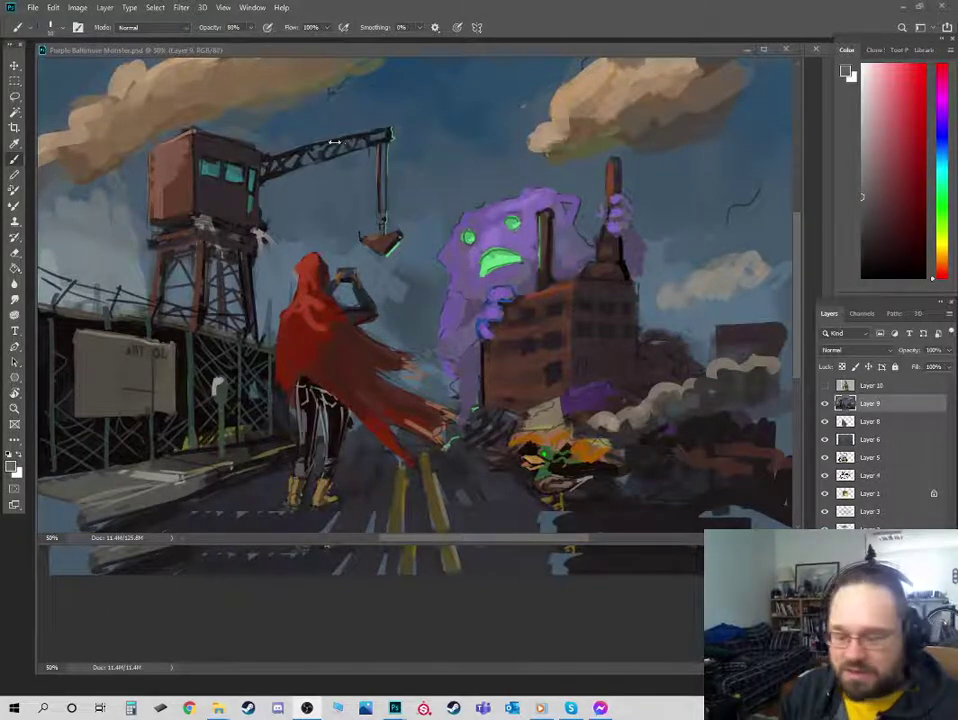
- Move the Purple Baltimore Monster.psd window off the copy, close it, and continue in Purple Baltimore Monster2.psd
{"action": "left_click_drag", "start_coordinate": [330, 53], "coordinate": [11, 143]}
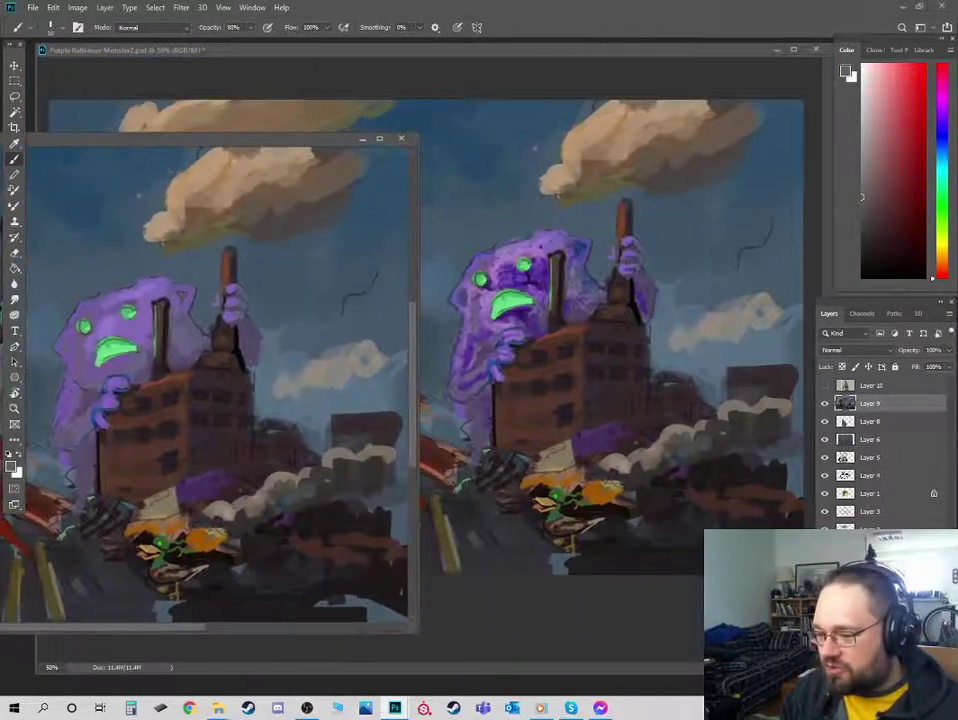
{"action": "left_click", "coordinate": [402, 140]}
{"action": "left_click_drag", "start_coordinate": [425, 55], "coordinate": [419, 56]}
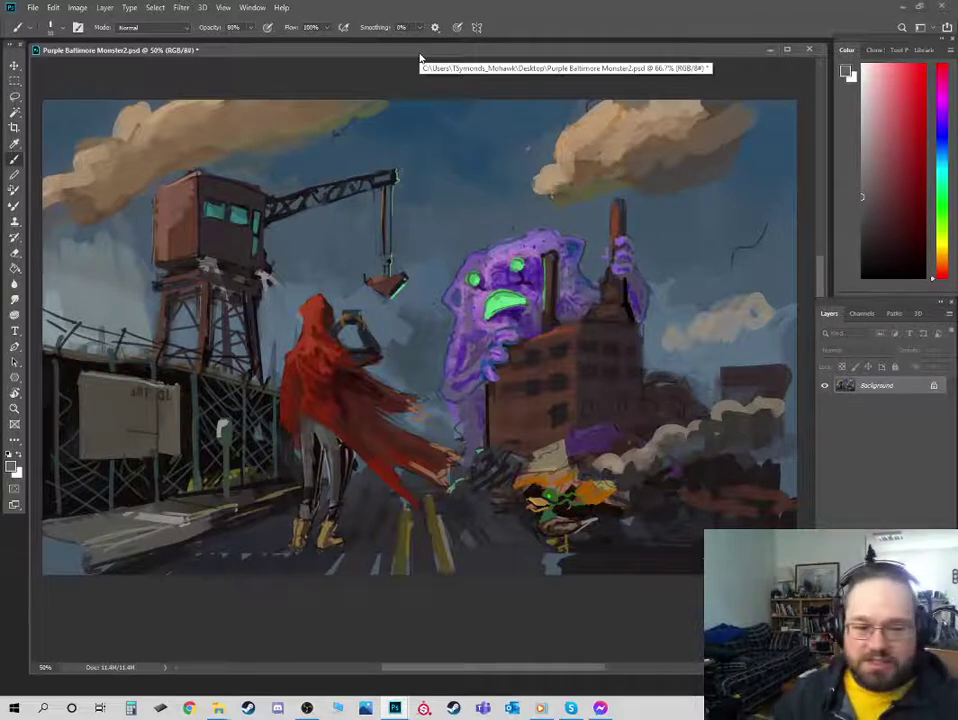
- Paint darker folds across the back of the hooded figure's cloak using sampled dark reds and varied brush sizes
{"action": "scroll", "coordinate": [359, 400], "scroll_direction": "up", "scroll_amount": 1}
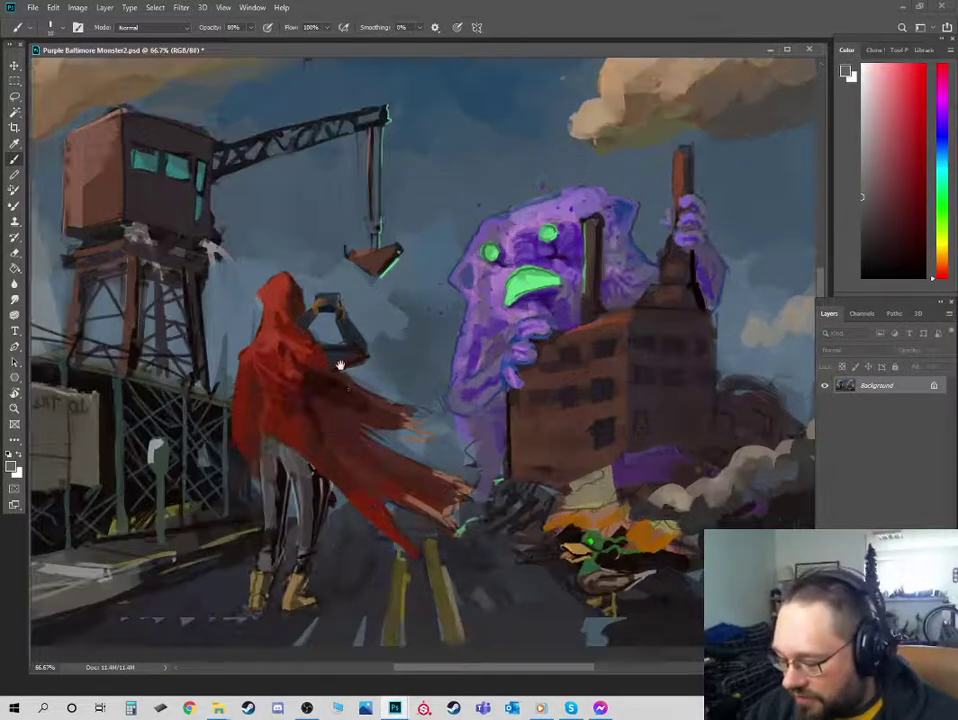
{"action": "scroll", "coordinate": [374, 370], "scroll_direction": "up", "scroll_amount": 1}
{"action": "key", "text": "bracketright"}
{"action": "key", "text": "bracketright"}
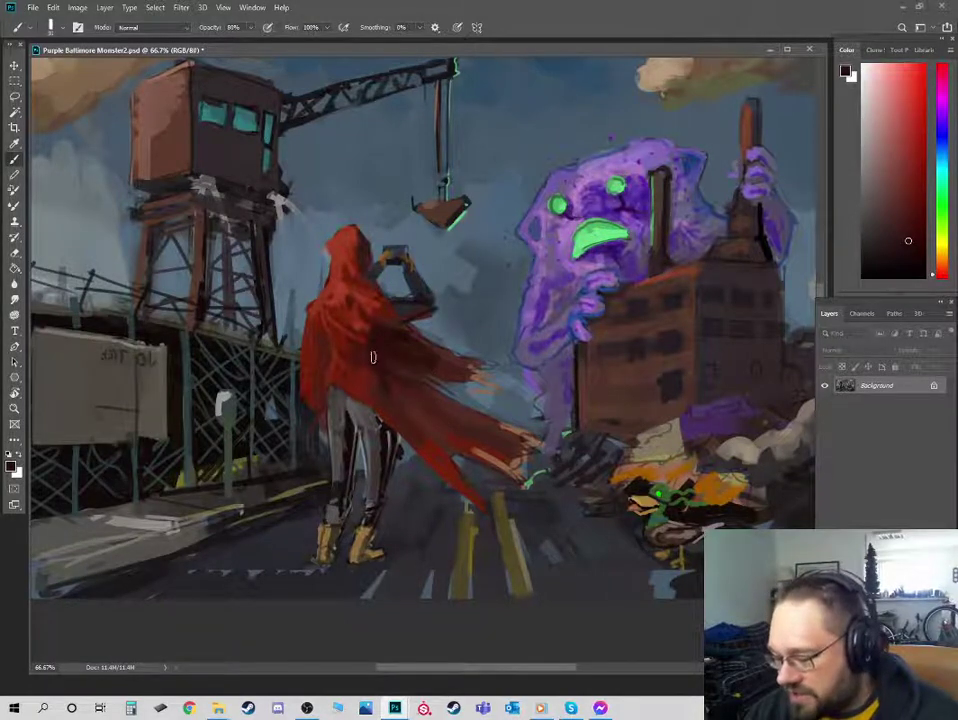
{"action": "left_click", "coordinate": [376, 422], "text": "alt"}
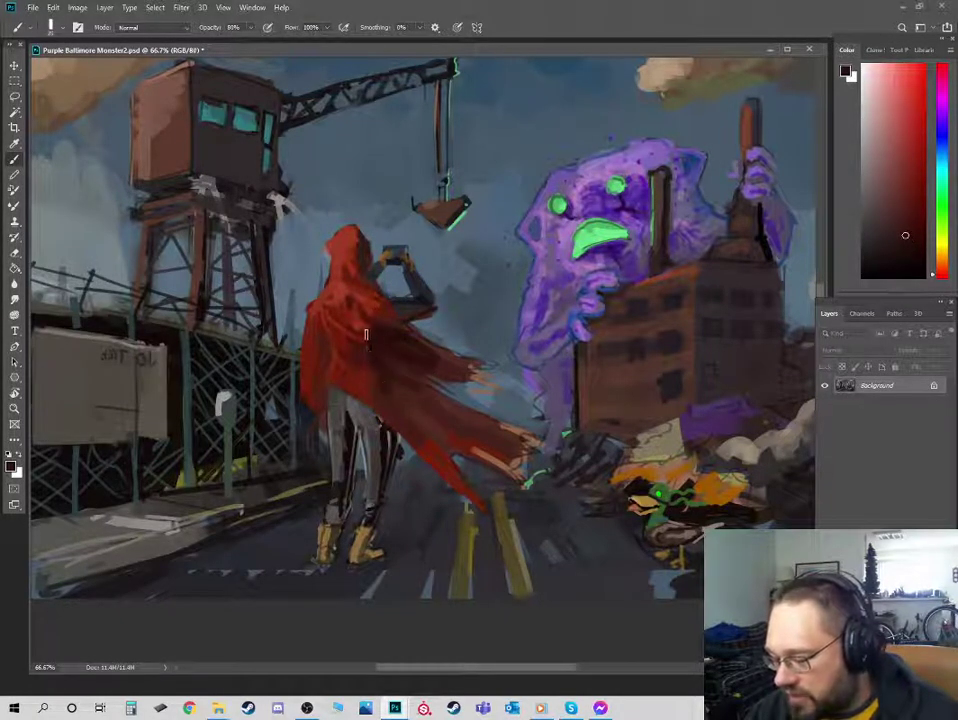
{"action": "left_click", "coordinate": [352, 371], "text": "alt"}
{"action": "key", "text": "bracketleft"}
{"action": "key", "text": "bracketleft"}
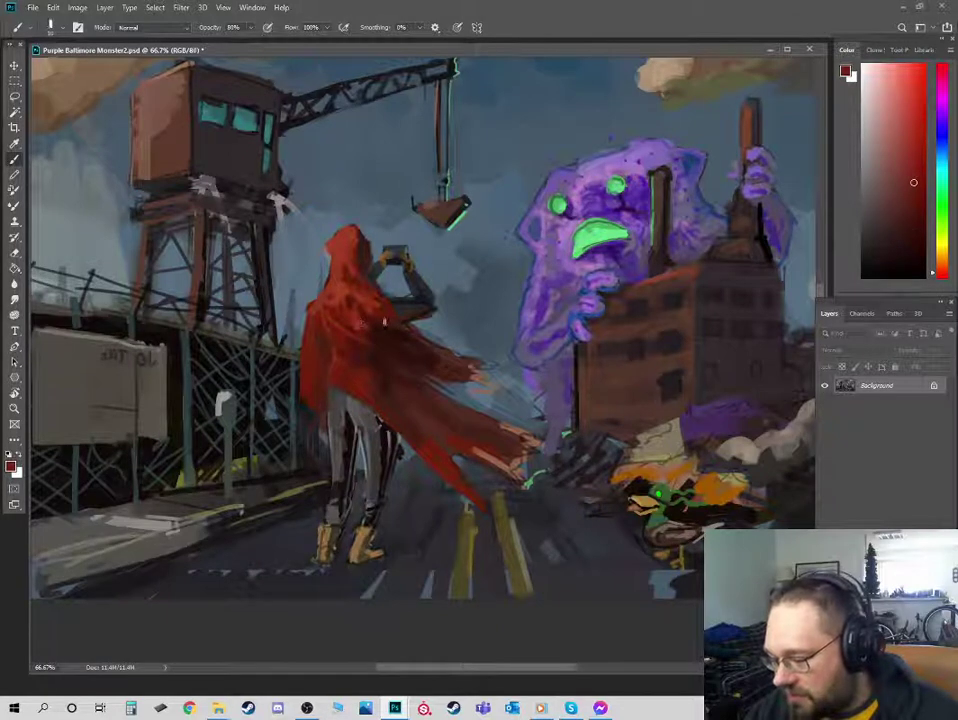
- Shade the cloak beneath the raised arm and along its upper trailing strip with sampled dark reds
{"action": "left_click", "coordinate": [291, 245], "text": "alt"}
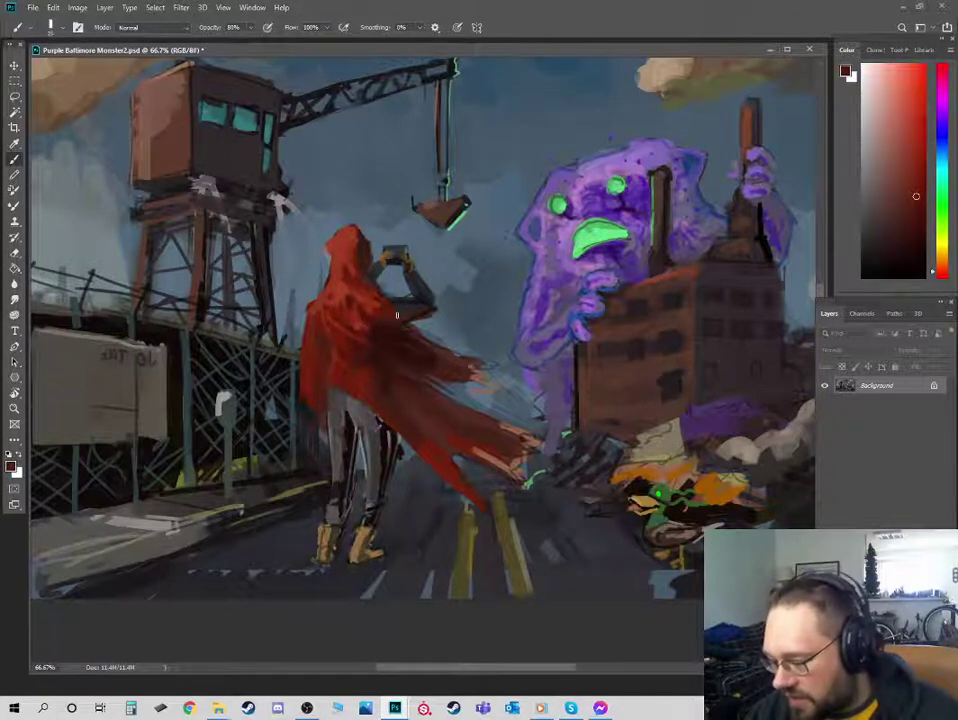
{"action": "left_click", "coordinate": [292, 236], "text": "alt"}
{"action": "left_click", "coordinate": [408, 343], "text": "alt"}
{"action": "left_click_drag", "start_coordinate": [464, 358], "coordinate": [428, 364]}
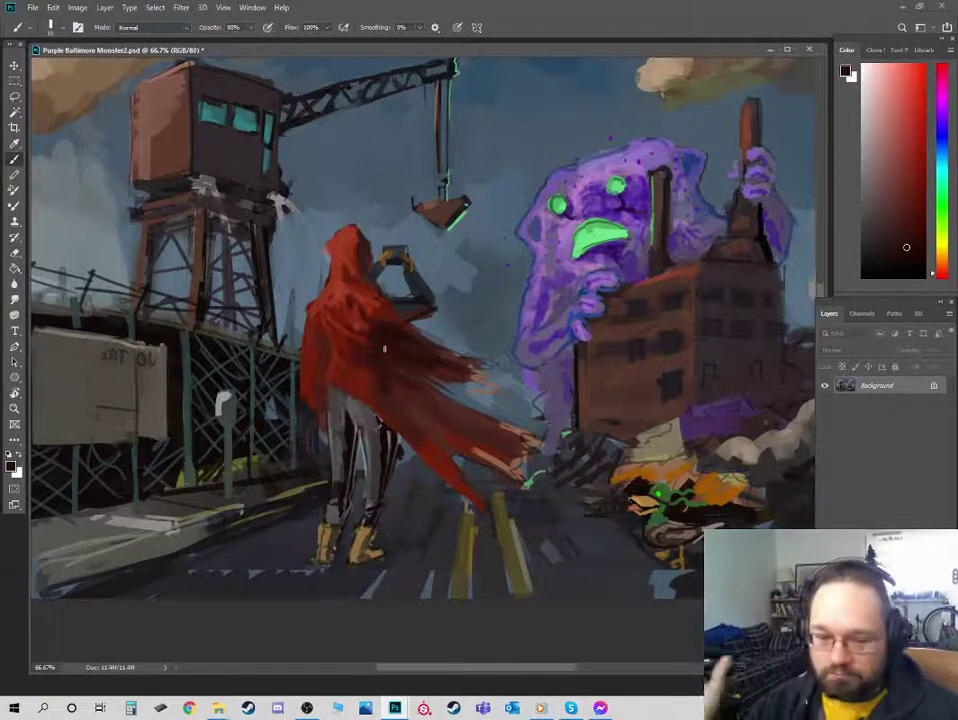
- Blend the cloak's lower back and the start of its trailing folds with a larger brush and sampled reds
{"action": "key", "text": "bracketright"}
{"action": "key", "text": "bracketright"}
{"action": "left_click", "coordinate": [379, 392], "text": "alt"}
{"action": "left_click", "coordinate": [375, 385], "text": "alt"}
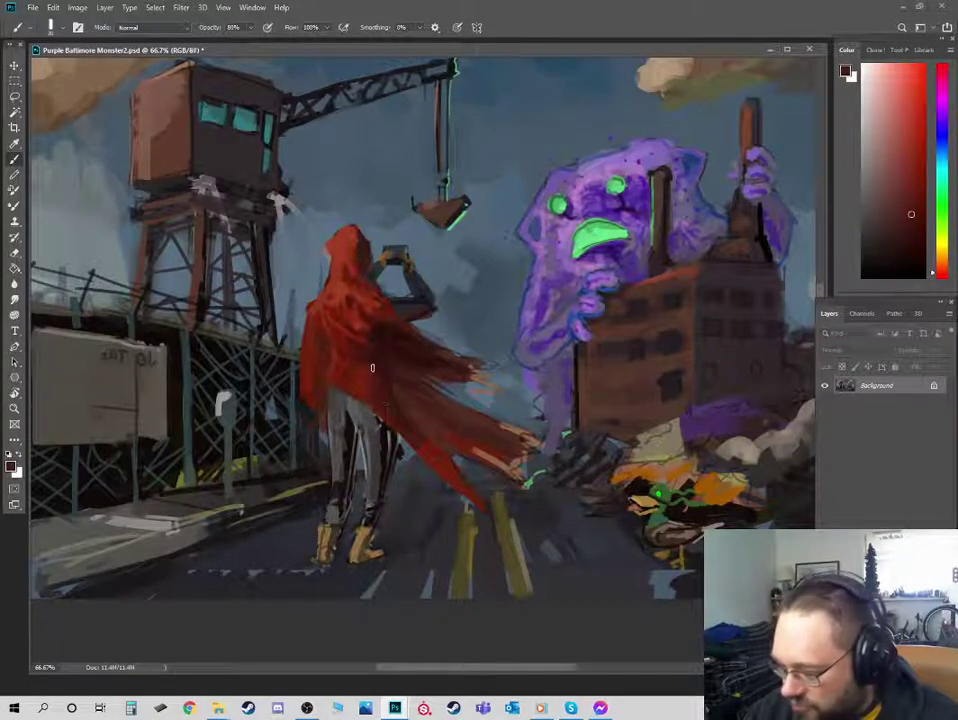
{"action": "left_click", "coordinate": [362, 368], "text": "alt"}
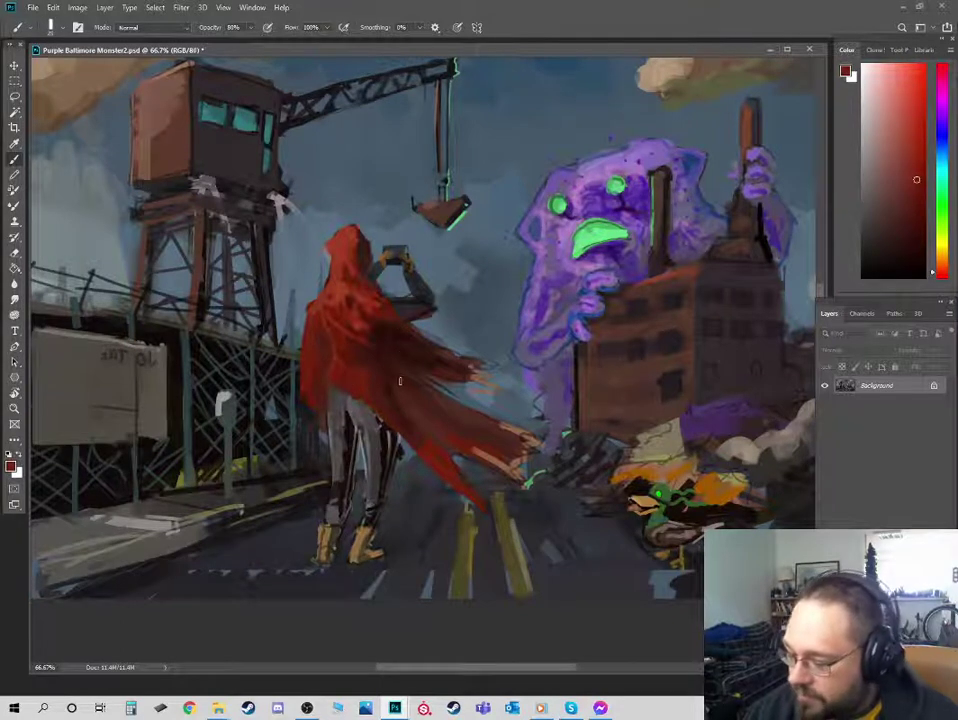
- Paint over the figure's striped trousers with sampled dark greys to give both legs a solid form
{"action": "left_click", "coordinate": [377, 456], "text": "alt"}
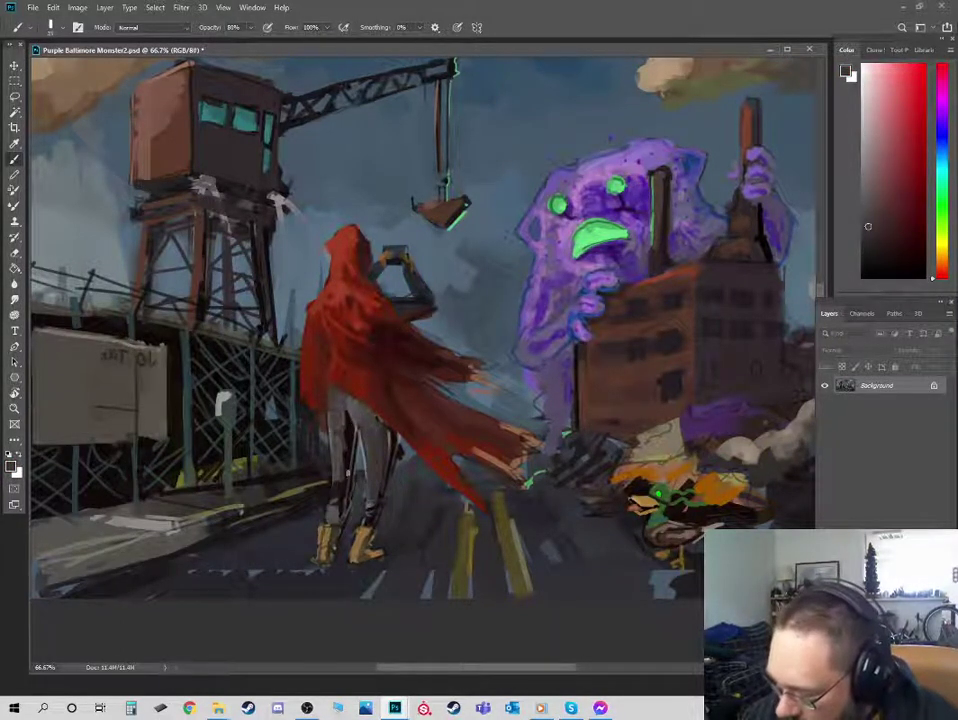
{"action": "key", "text": "]"}
{"action": "left_click", "coordinate": [348, 434], "text": "alt"}
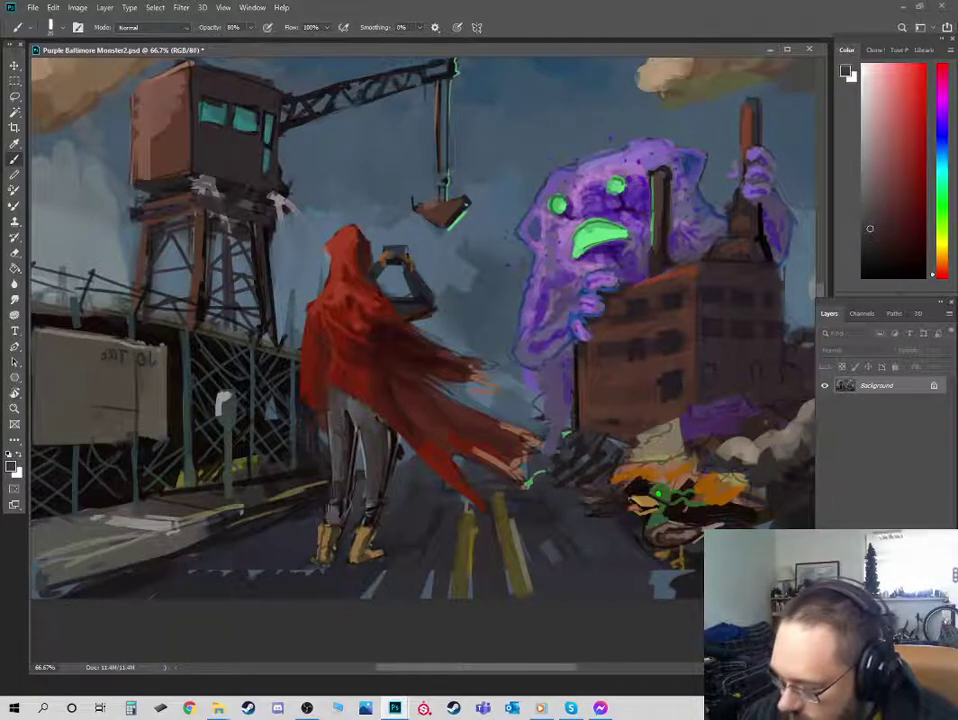
{"action": "left_click", "coordinate": [336, 475], "text": "alt"}
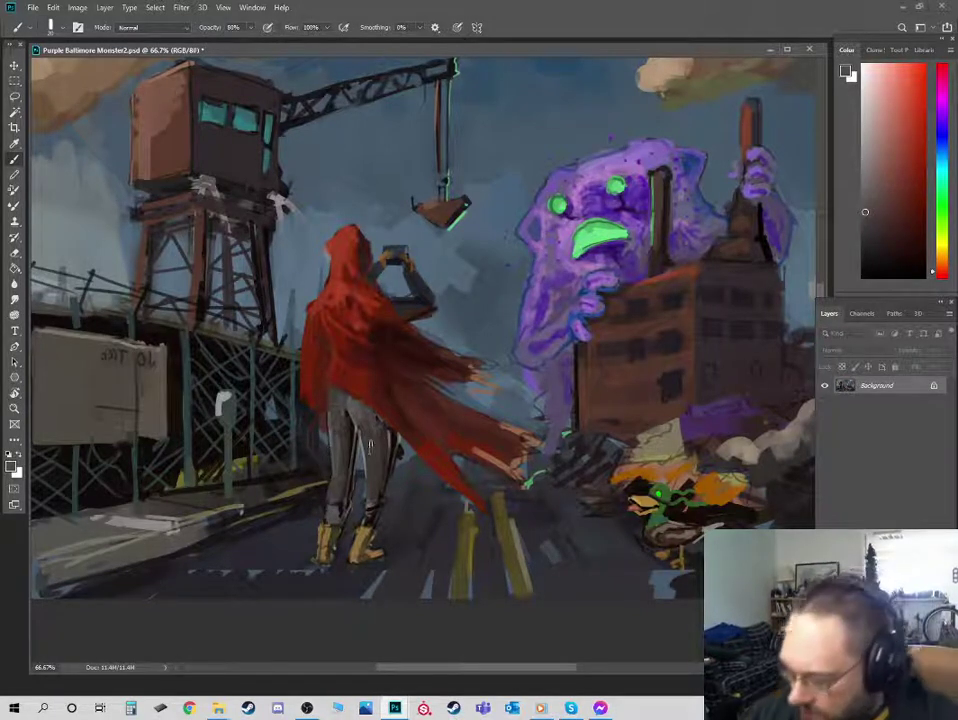
{"action": "left_click", "coordinate": [353, 435], "text": "alt"}
{"action": "key", "text": "bracketleft"}
{"action": "key", "text": "bracketleft"}
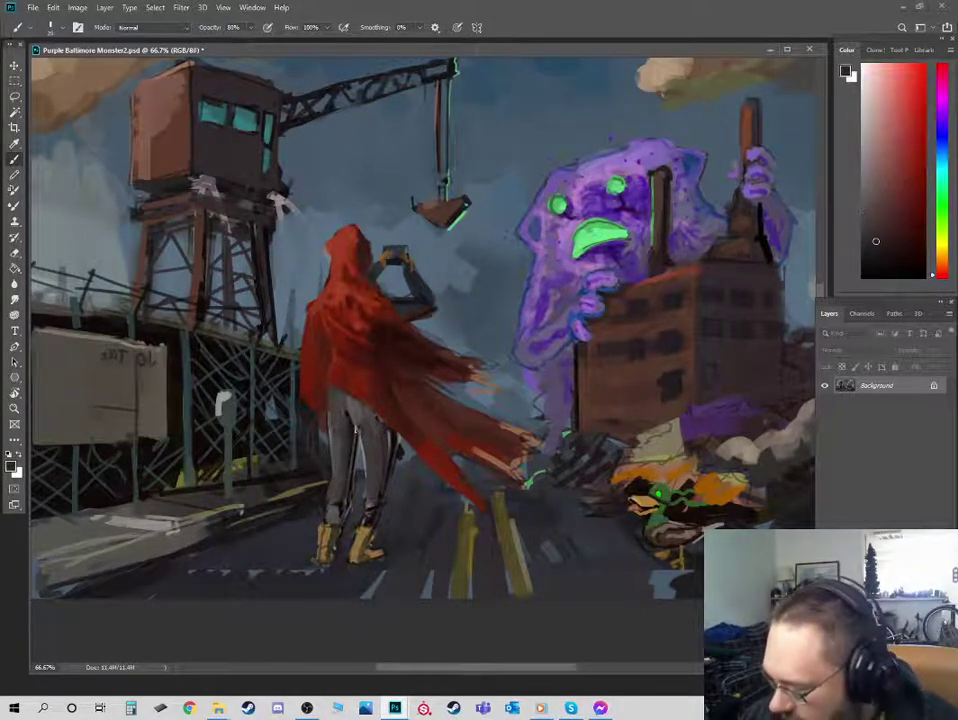
- Add lighter grey highlights to the top of the trousers just below the cloak hem
{"action": "left_click", "coordinate": [262, 301], "text": "alt"}
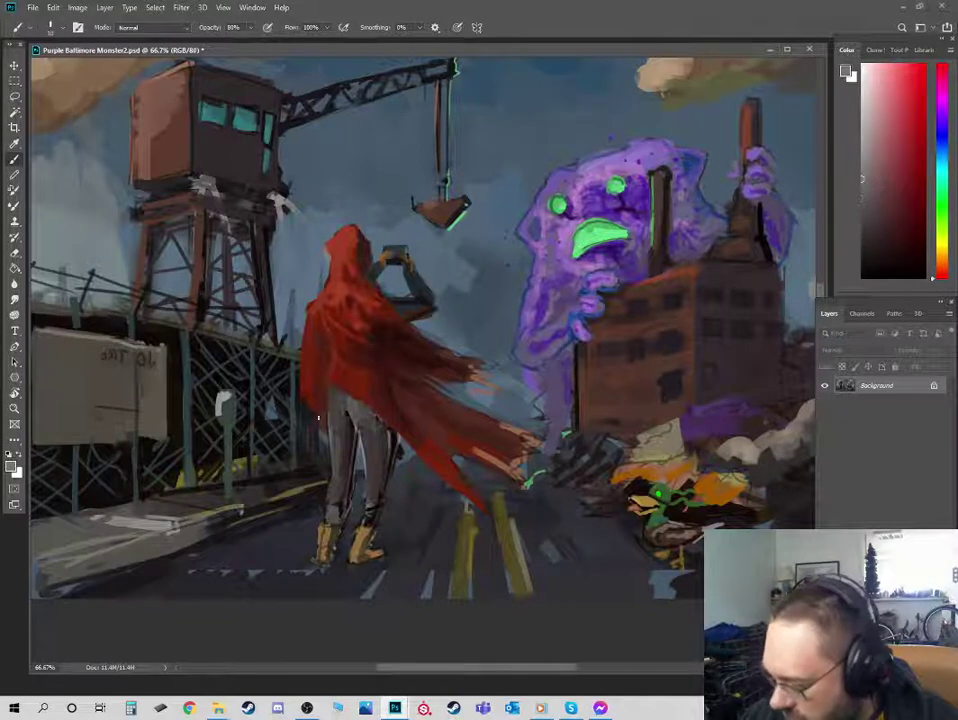
{"action": "left_click", "coordinate": [250, 295], "text": "alt"}
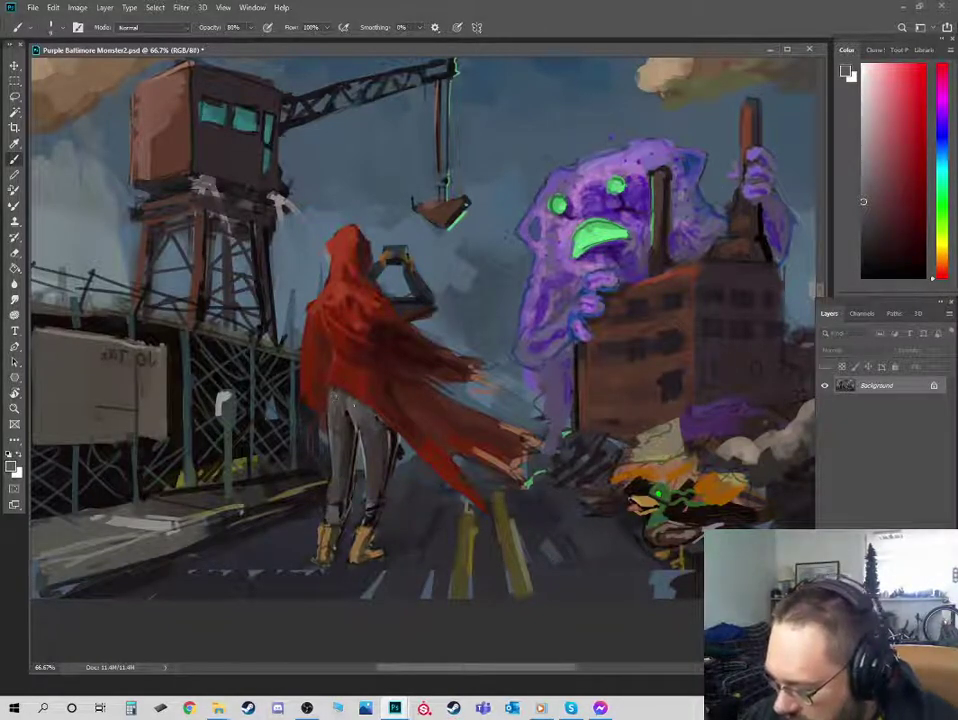
{"action": "left_click", "coordinate": [862, 163]}
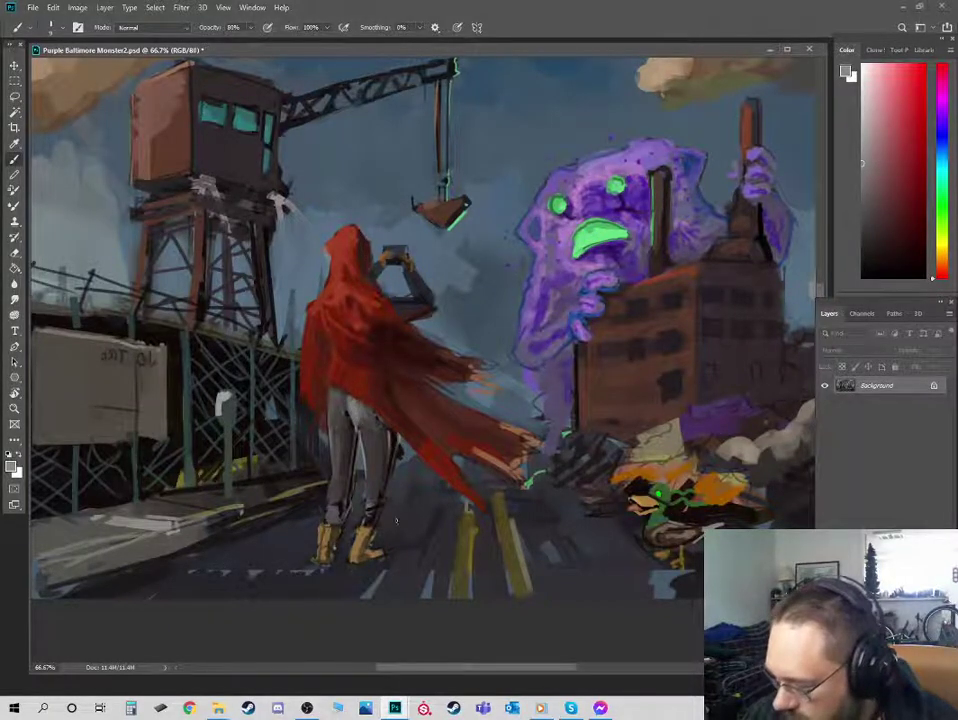
- Model the knee and calf of the figure's right leg with sampled greys and near-black shadows
{"action": "key", "text": "ctrl+minus"}
{"action": "key", "text": "ctrl+plus"}
{"action": "left_click_drag", "start_coordinate": [416, 380], "coordinate": [420, 284]}
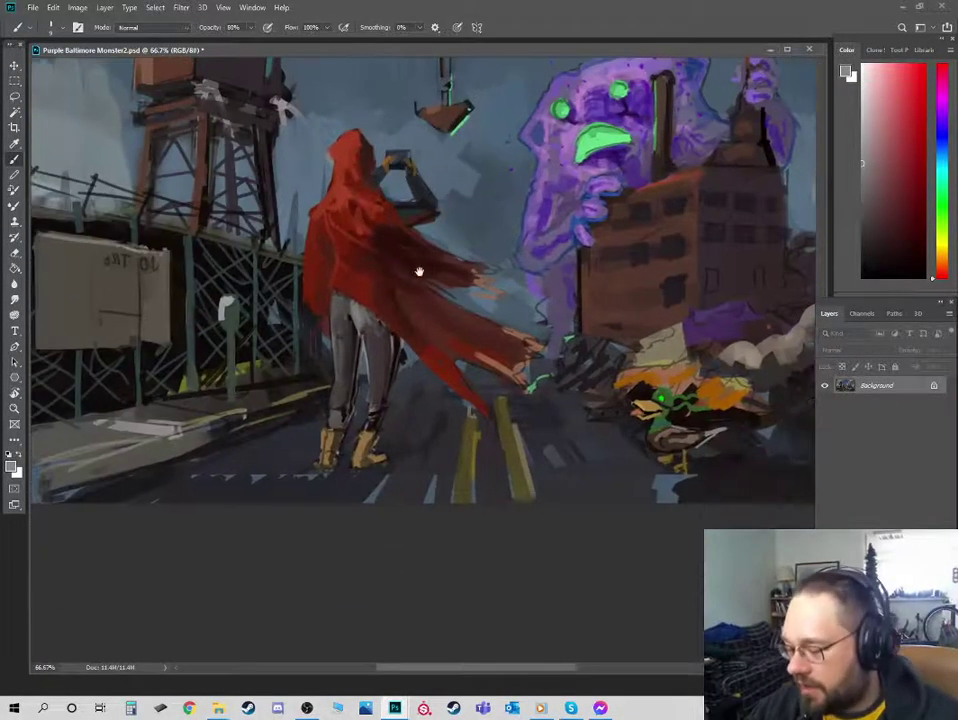
{"action": "left_click", "coordinate": [372, 413], "text": "alt"}
{"action": "left_click_drag", "start_coordinate": [372, 413], "coordinate": [370, 428]}
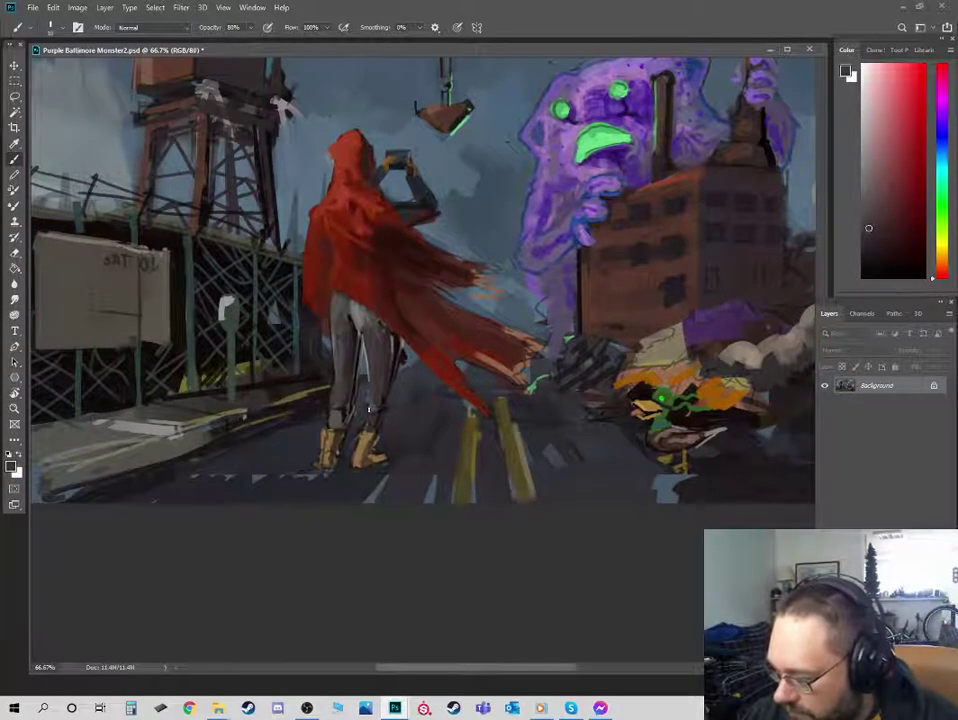
{"action": "left_click", "coordinate": [366, 324], "text": "alt"}
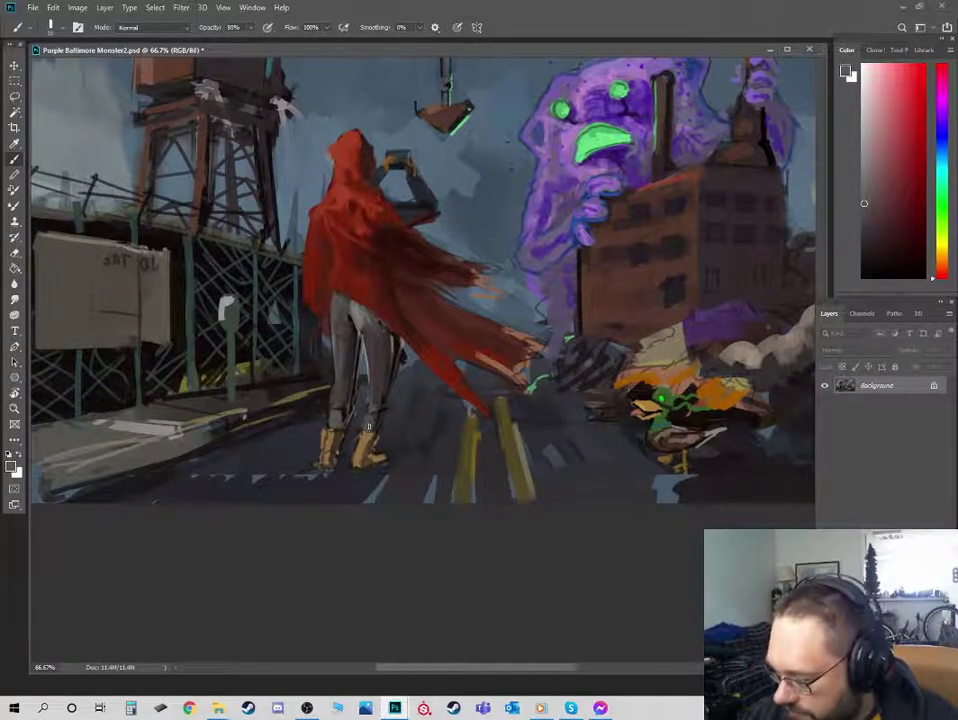
{"action": "left_click", "coordinate": [386, 395], "text": "alt"}
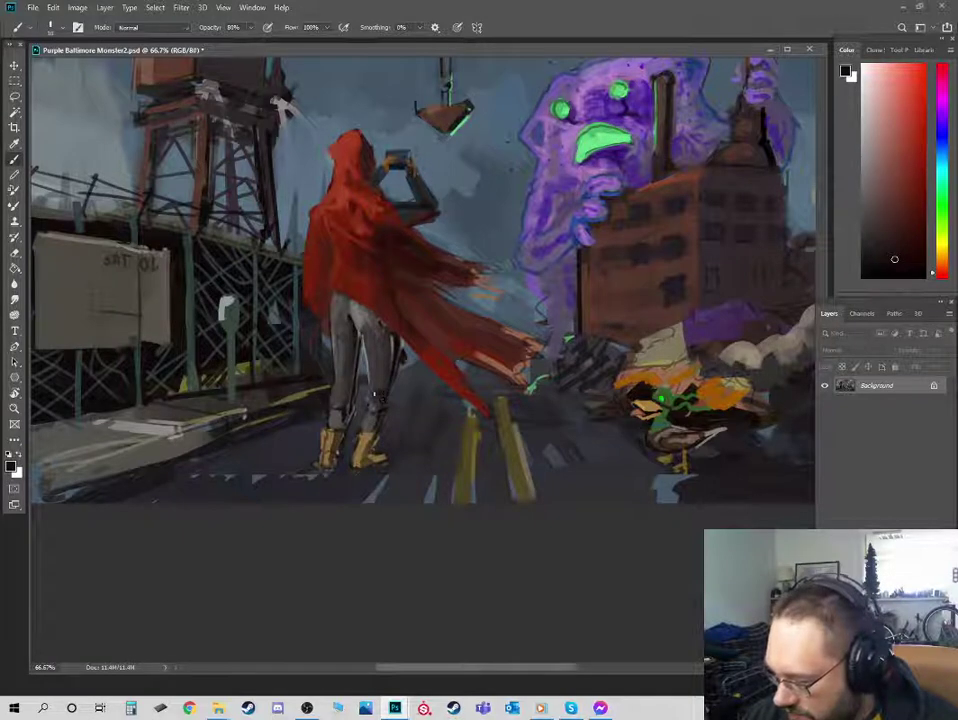
{"action": "left_click", "coordinate": [368, 405], "text": "alt"}
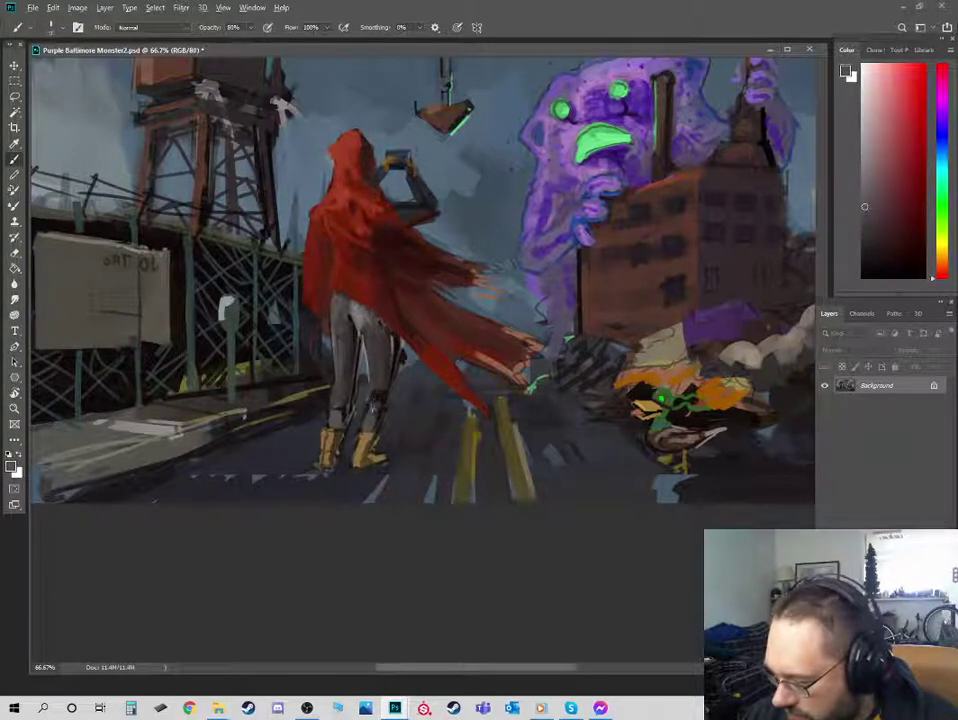
- Define the figure's left lower leg and the boot edges with sampled greys, dark brown and near-black
{"action": "left_click", "coordinate": [339, 441], "text": "alt"}
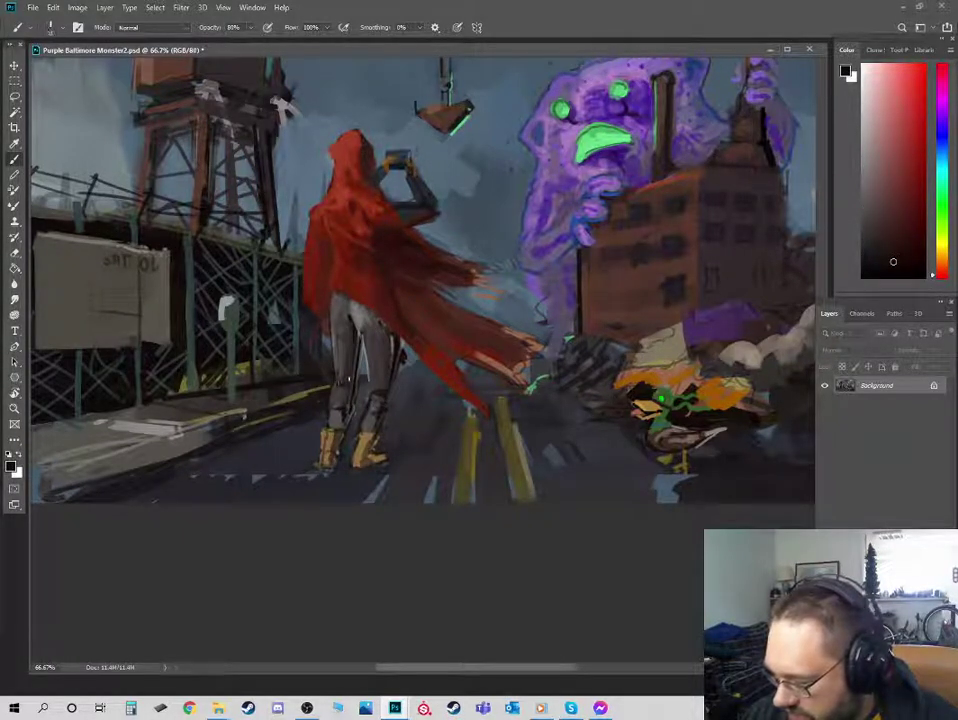
{"action": "left_click", "coordinate": [340, 368], "text": "alt"}
{"action": "left_click", "coordinate": [352, 350], "text": "alt"}
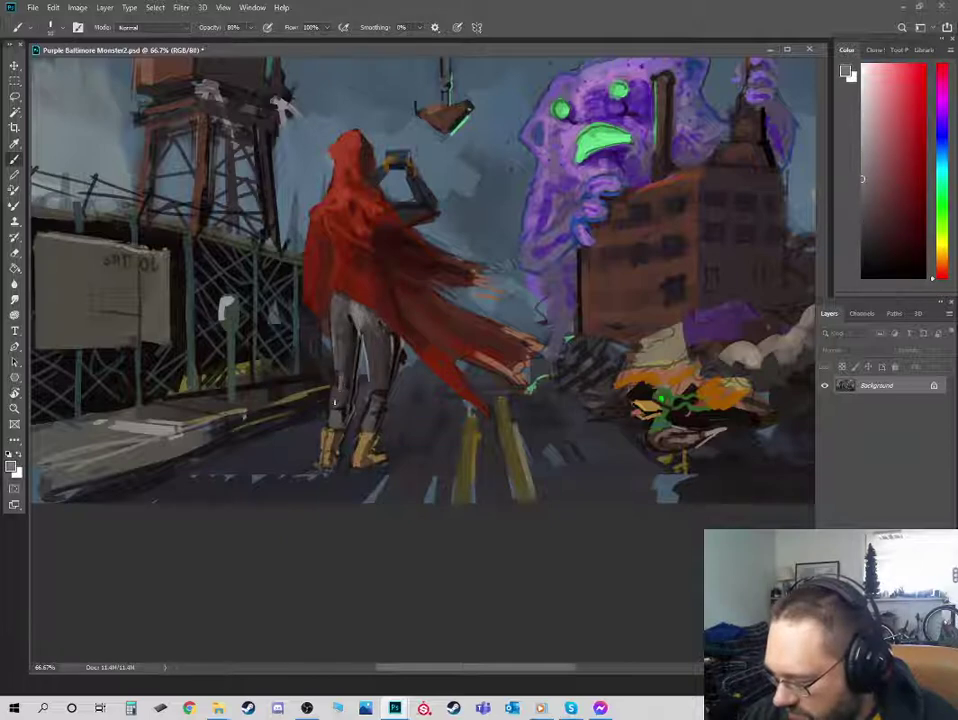
{"action": "left_click", "coordinate": [327, 425], "text": "alt"}
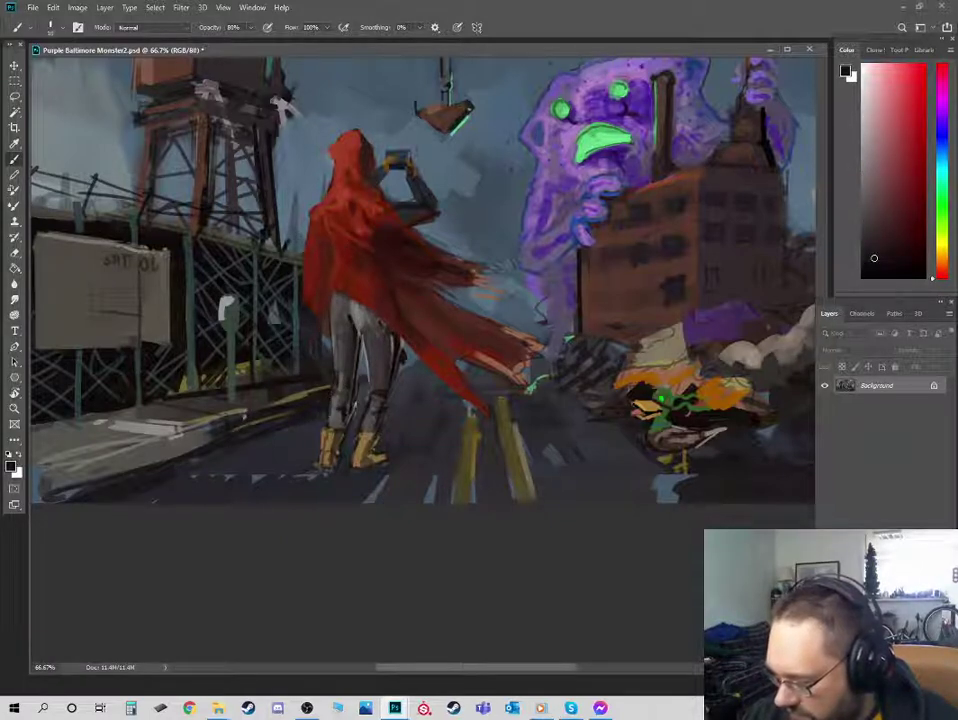
{"action": "left_click", "coordinate": [353, 412], "text": "alt"}
{"action": "left_click", "coordinate": [326, 467], "text": "alt"}
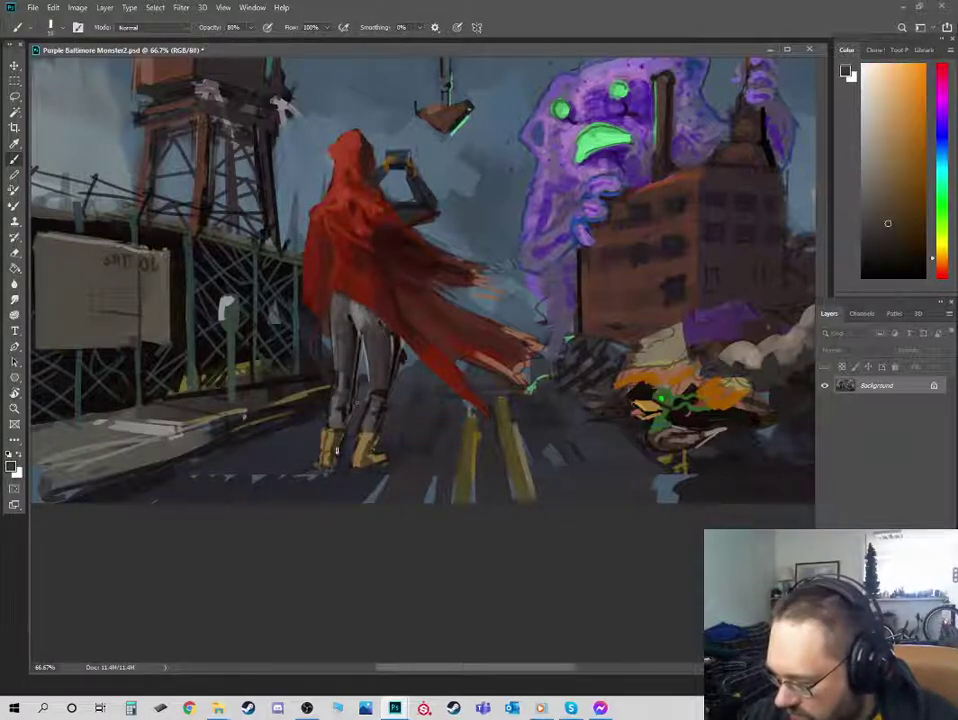
{"action": "left_click", "coordinate": [389, 356], "text": "alt"}
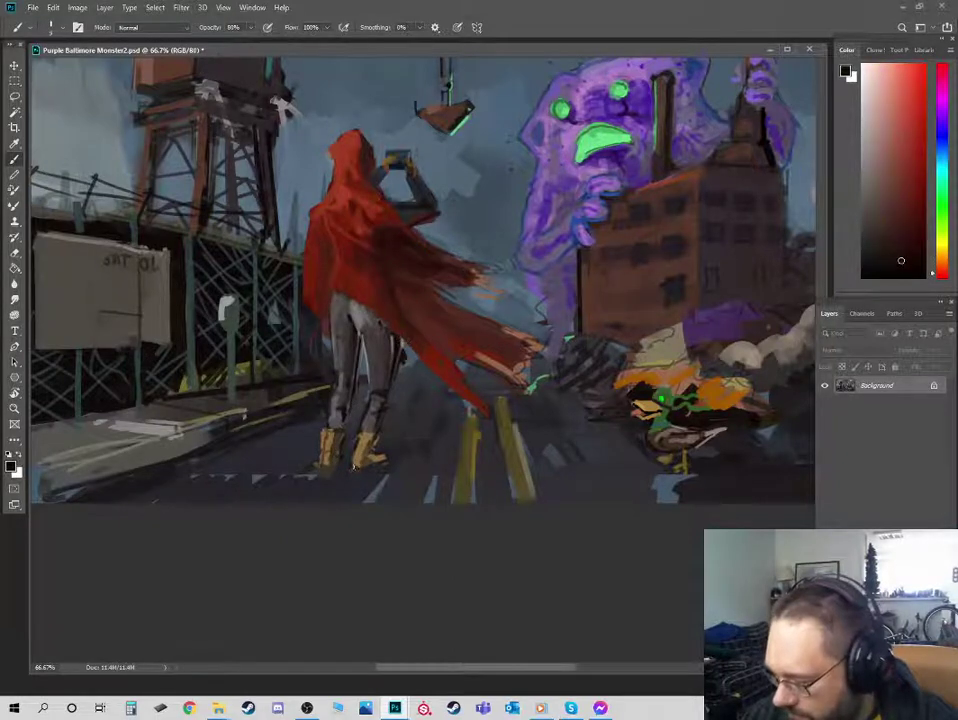
- Paint light purple highlights on the monster's face and on its fur beside the chimney
{"action": "left_click_drag", "start_coordinate": [573, 259], "coordinate": [361, 372]}
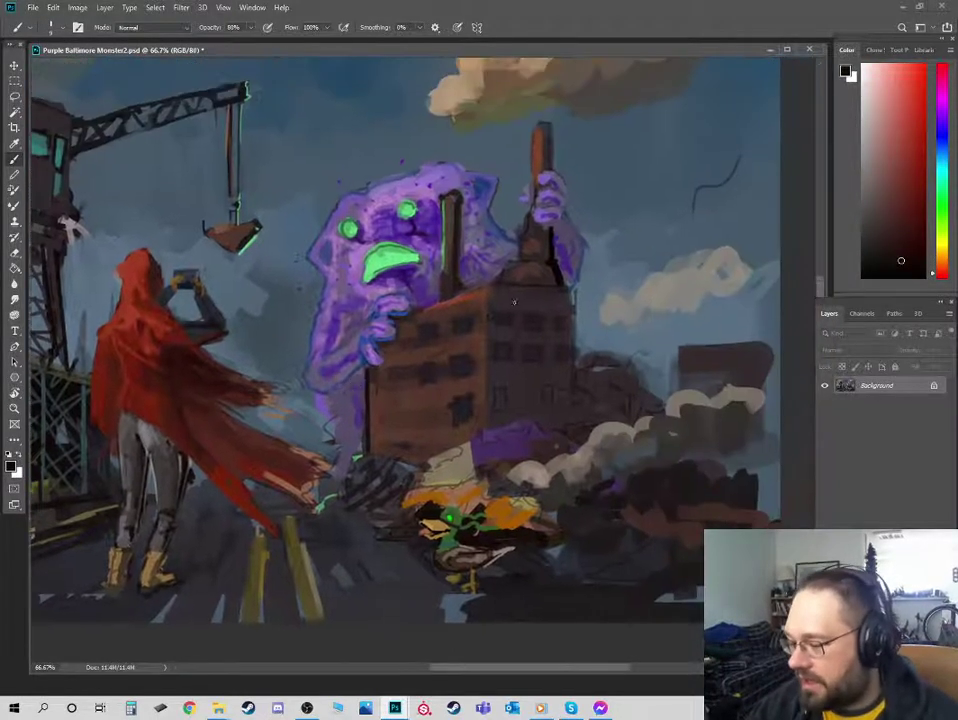
{"action": "key", "text": "ctrl+plus"}
{"action": "left_click_drag", "start_coordinate": [452, 262], "coordinate": [506, 291]}
{"action": "left_click", "coordinate": [594, 216], "text": "alt"}
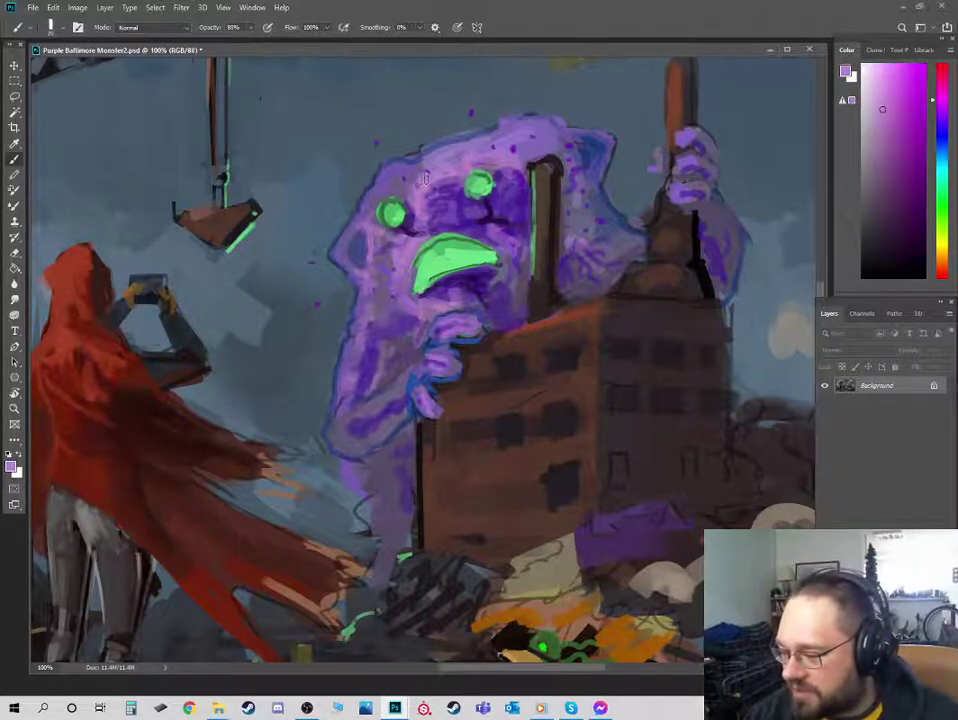
{"action": "left_click", "coordinate": [390, 256], "text": "alt"}
{"action": "left_click_drag", "start_coordinate": [390, 258], "coordinate": [388, 280]}
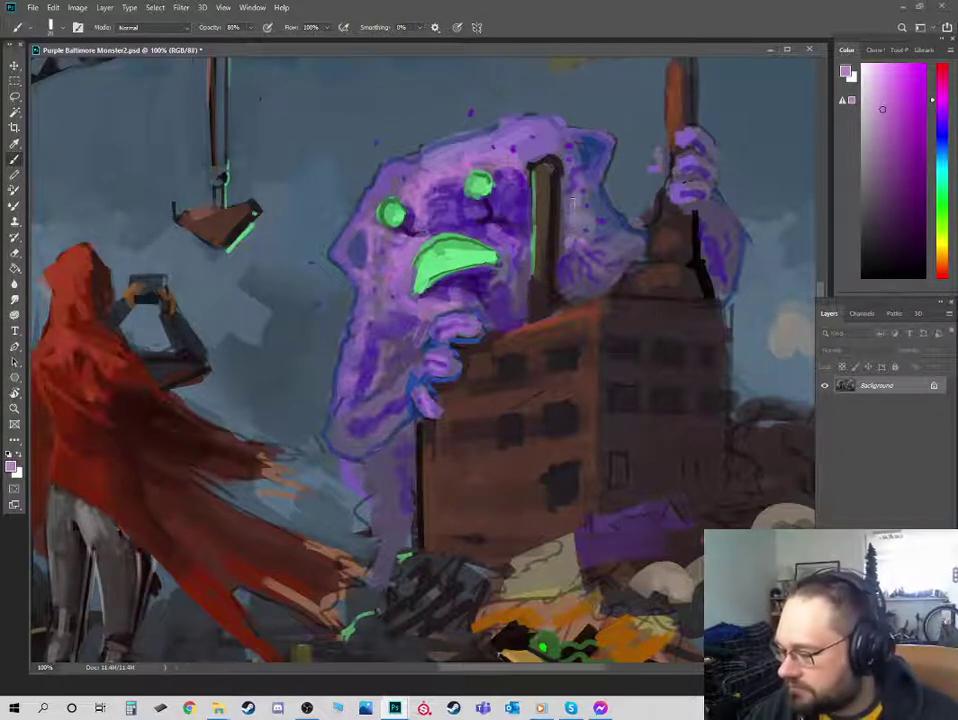
{"action": "left_click_drag", "start_coordinate": [585, 160], "coordinate": [570, 195]}
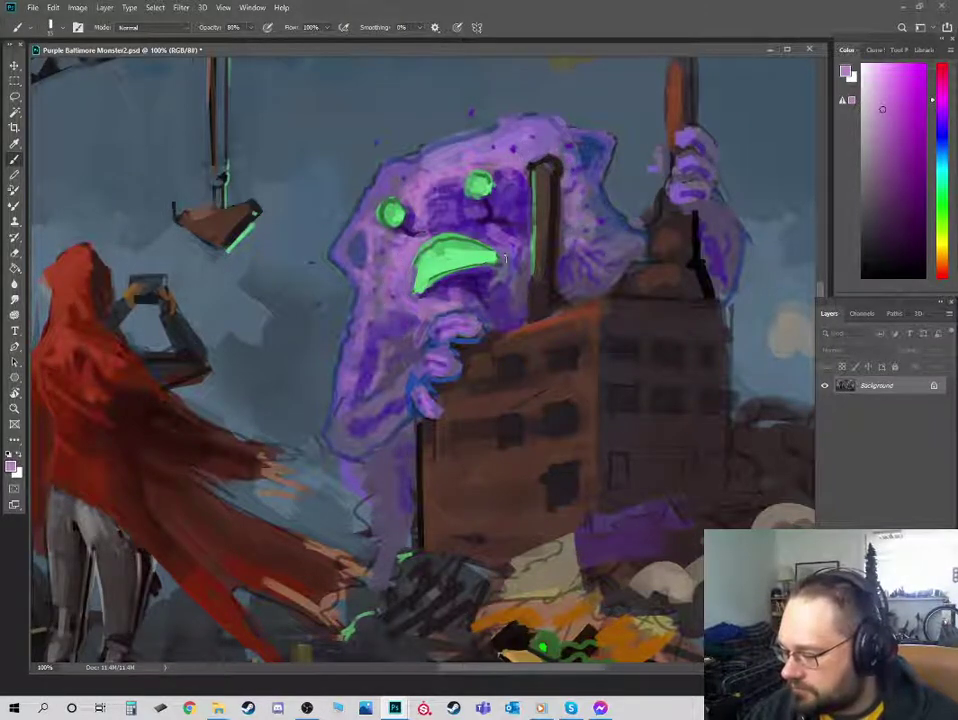
- Rework the shadows below the monster's mouth and along its near arm with sampled darker purples
{"action": "left_click", "coordinate": [480, 300], "text": "alt"}
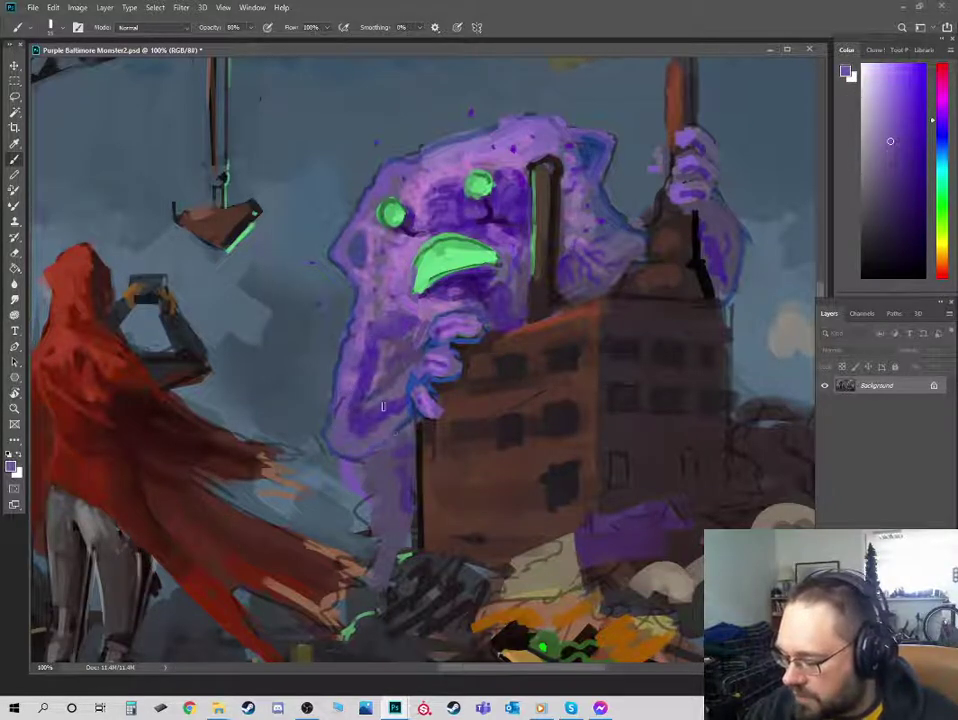
{"action": "key", "text": "alt"}
{"action": "left_click", "coordinate": [380, 372], "text": "alt"}
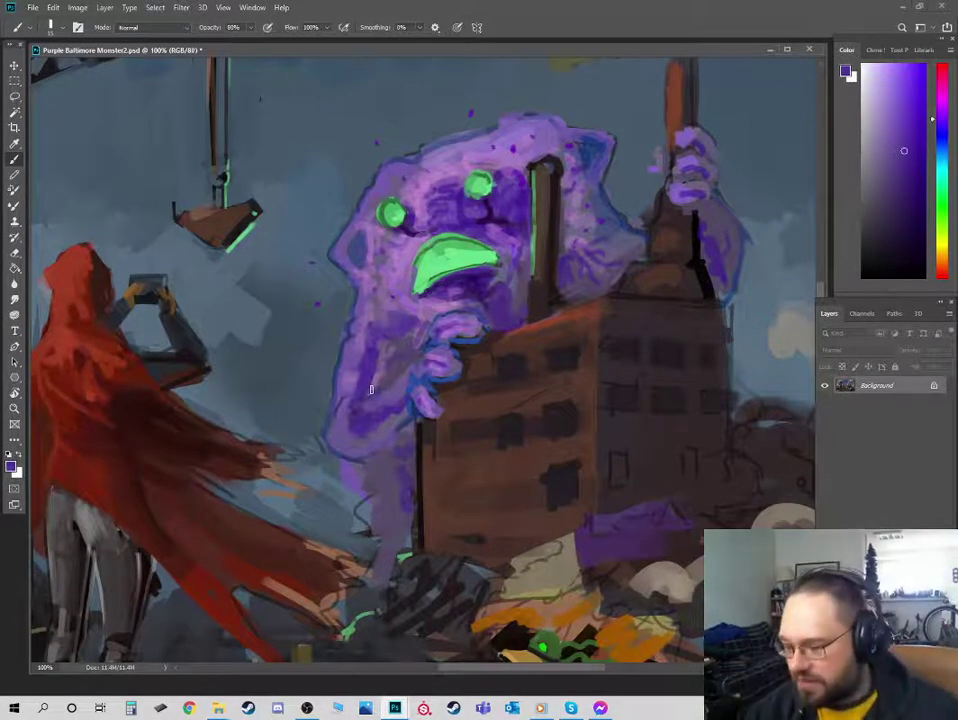
- Brush soft blue-grey clouds into the sky around the crane tower using sampled sky colours
{"action": "scroll", "coordinate": [370, 390], "scroll_direction": "down", "scroll_amount": 3}
{"action": "scroll", "coordinate": [363, 336], "scroll_direction": "up", "scroll_amount": 1}
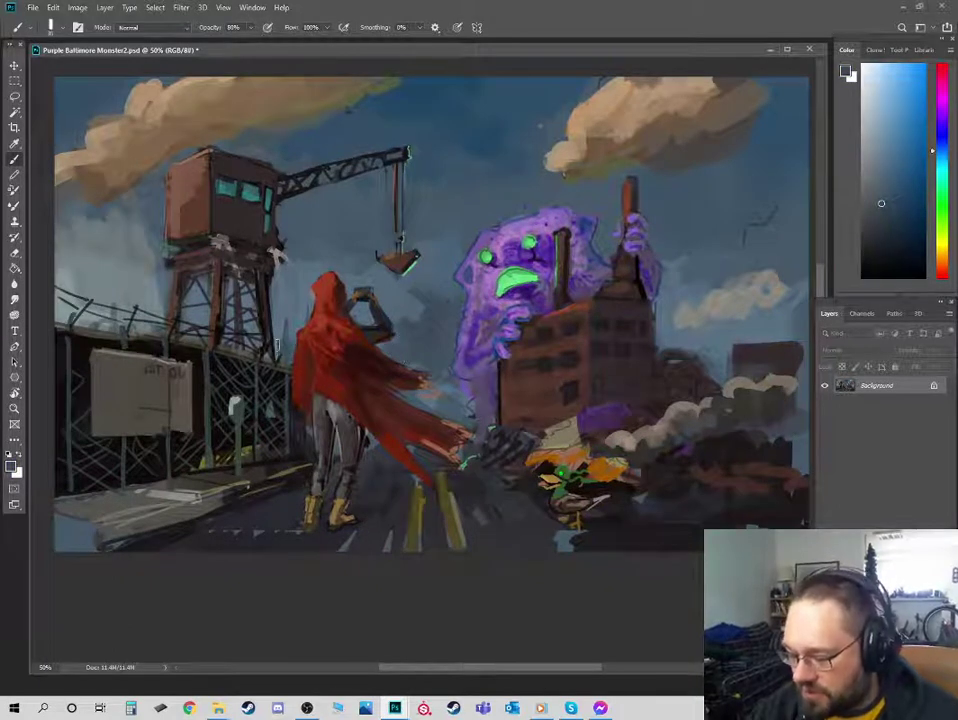
{"action": "left_click", "coordinate": [148, 277], "text": "alt"}
{"action": "left_click_drag", "start_coordinate": [130, 268], "coordinate": [88, 275]}
{"action": "left_click_drag", "start_coordinate": [152, 258], "coordinate": [64, 267]}
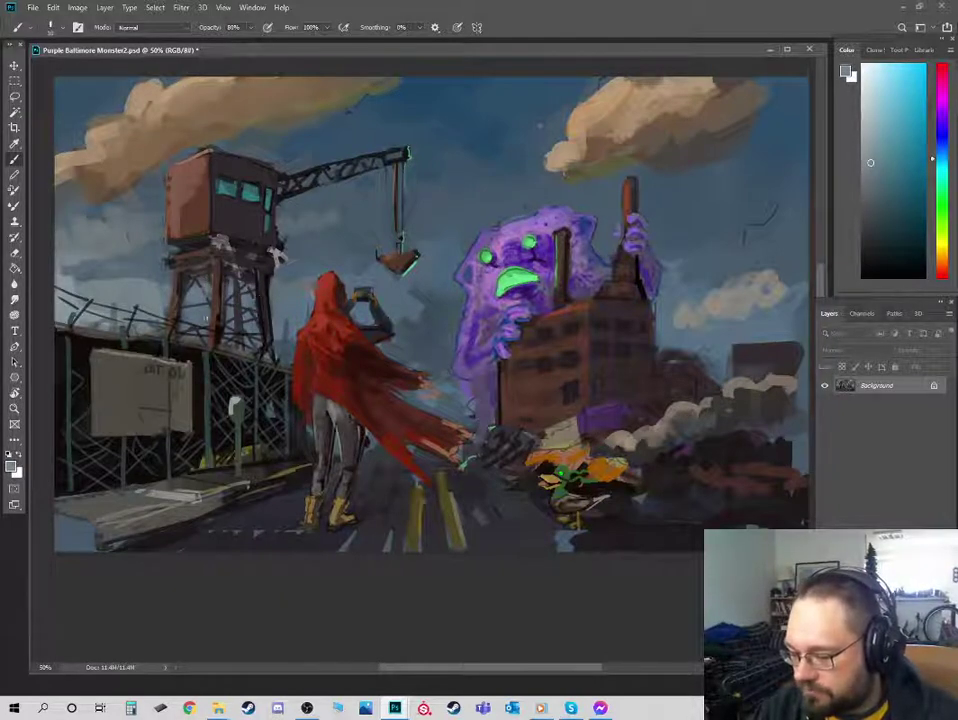
- Rework the sky around the crane tower and between the cloaked figure and the monster with sampled blue-greys
{"action": "left_click", "coordinate": [166, 304], "text": "alt"}
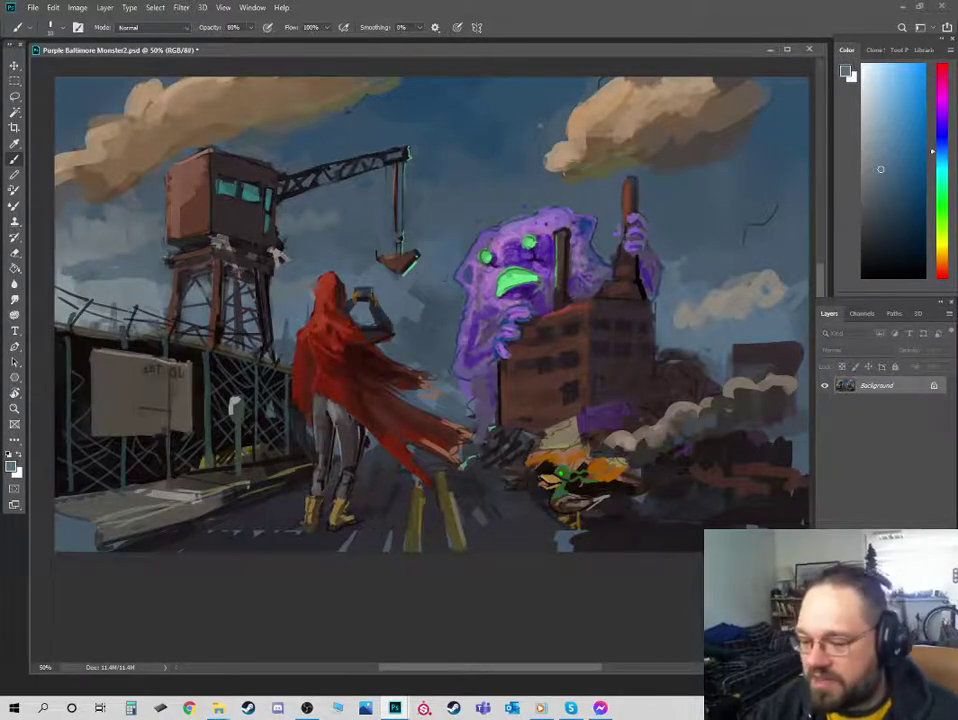
{"action": "left_click", "coordinate": [110, 199], "text": "alt"}
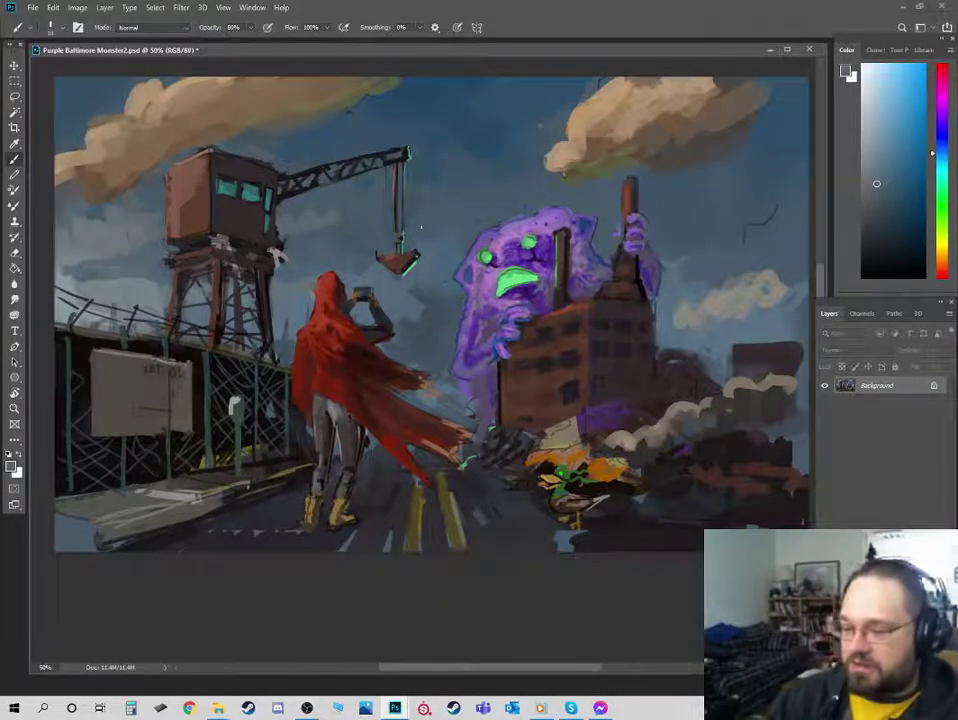
{"action": "left_click", "coordinate": [393, 348], "text": "alt"}
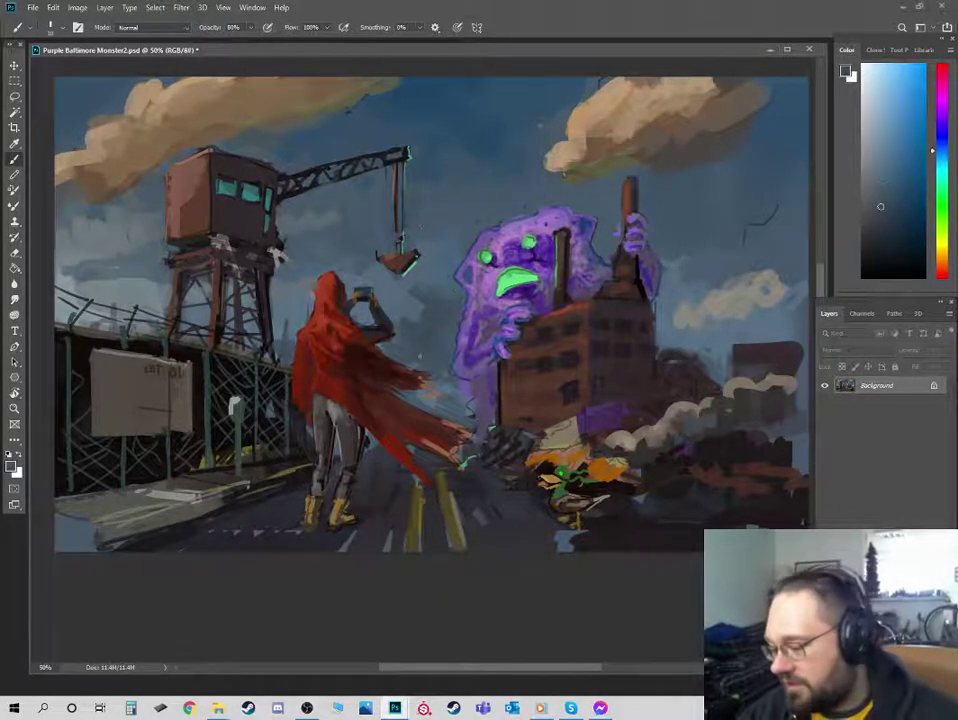
{"action": "key", "text": "]"}
{"action": "key", "text": "]"}
{"action": "key", "text": "]"}
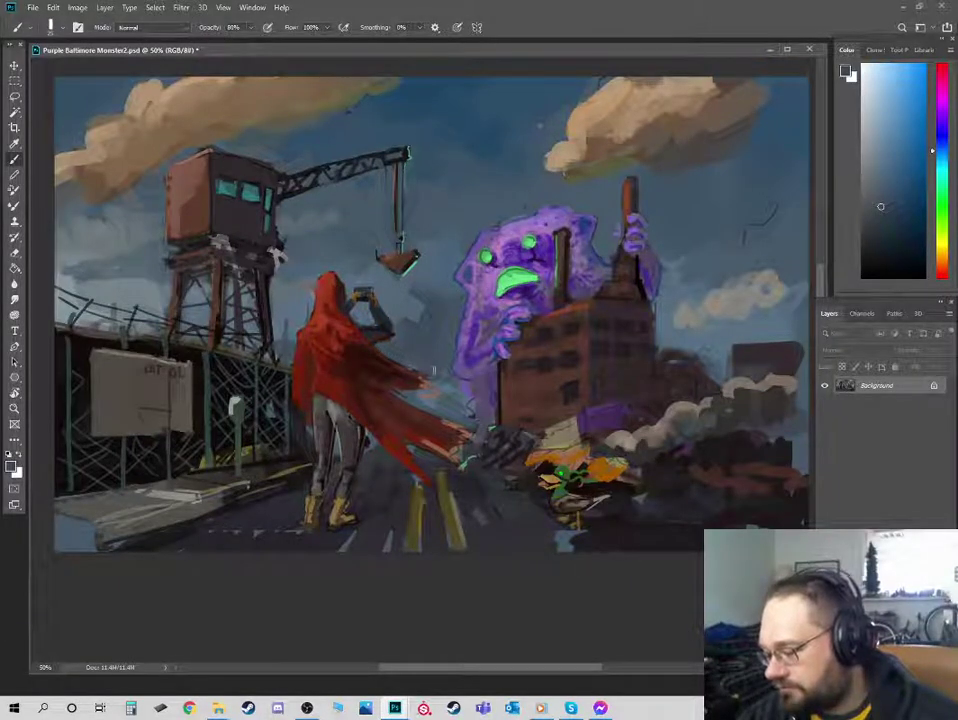
{"action": "left_click", "coordinate": [419, 326], "text": "alt"}
{"action": "left_click_drag", "start_coordinate": [428, 329], "coordinate": [432, 304]}
{"action": "left_click", "coordinate": [389, 267], "text": "alt"}
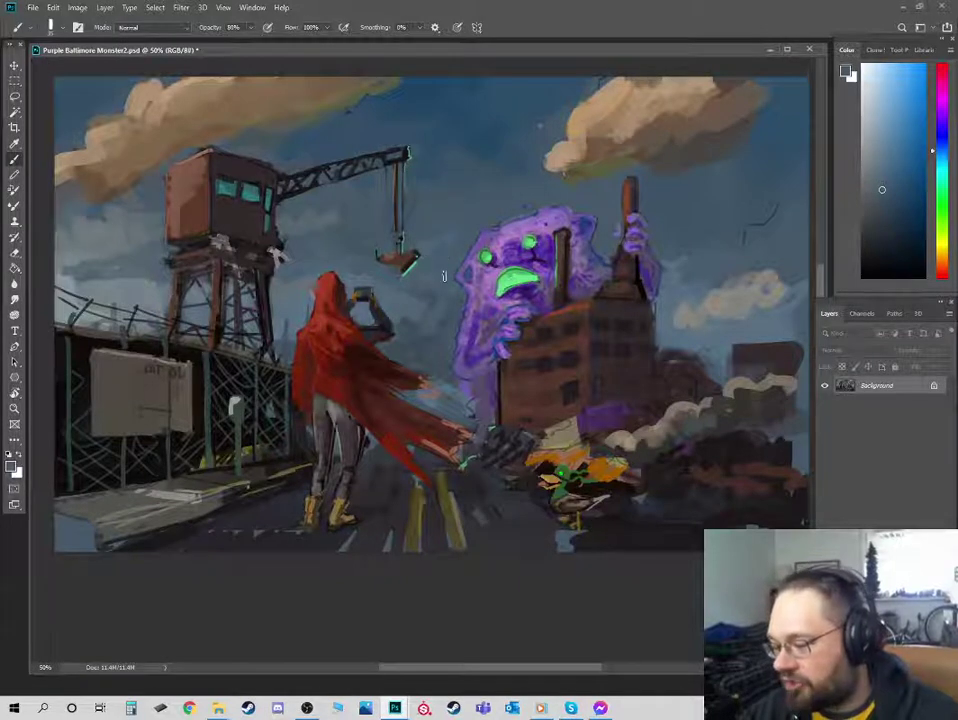
{"action": "left_click", "coordinate": [322, 256], "text": "alt"}
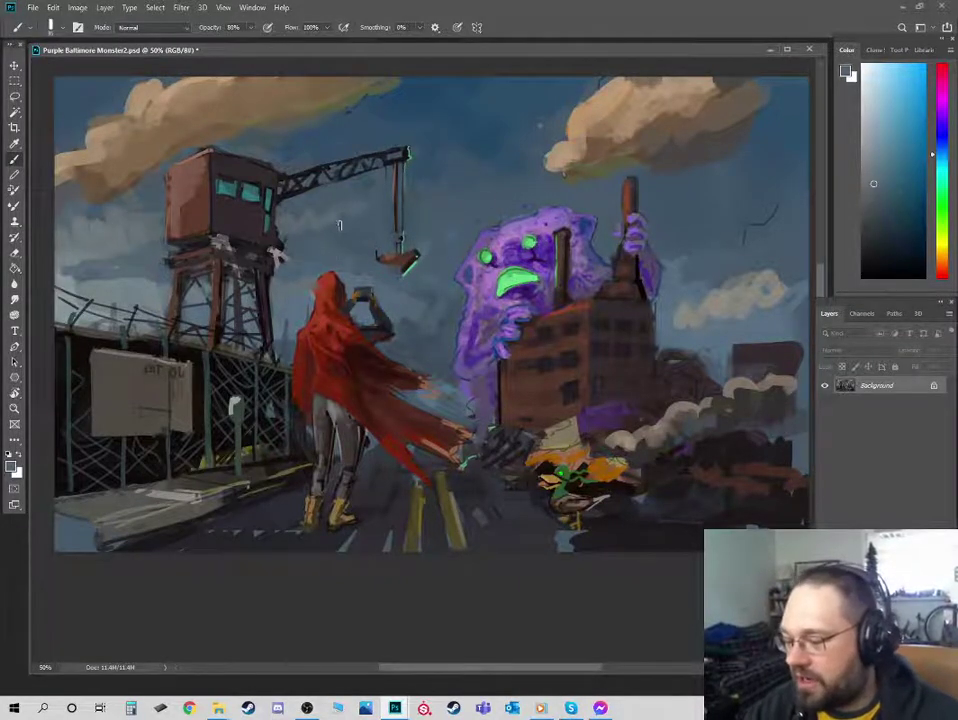
- Glaze warm tan and grey cloud tones beneath the crane arm and beside the tower at 40% brush opacity, blending with sampled sky colours
{"action": "left_click", "coordinate": [136, 107], "text": "alt"}
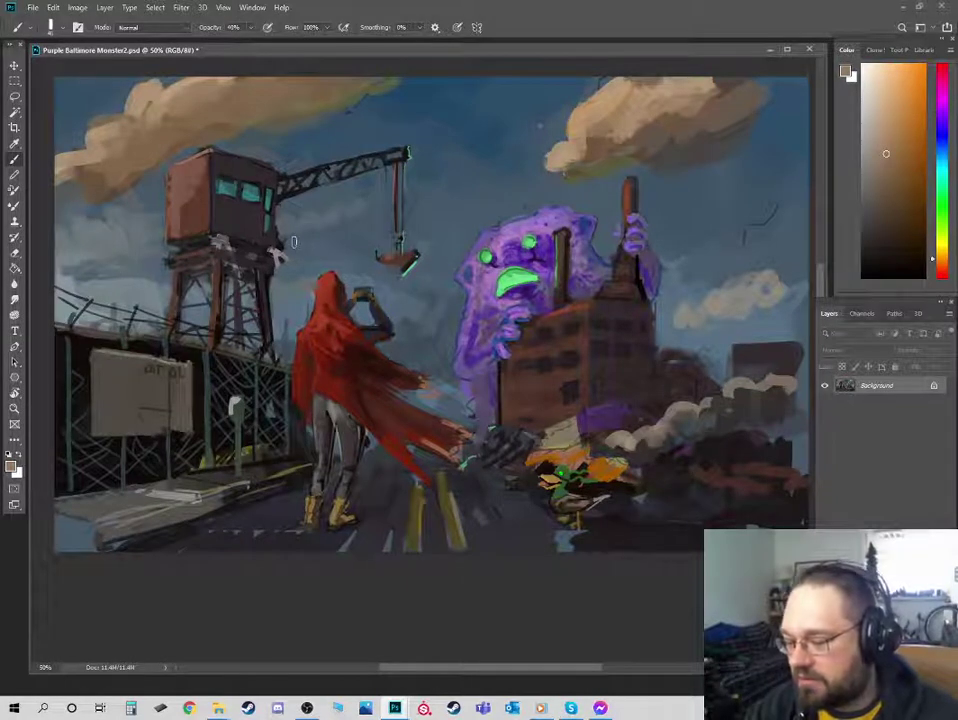
{"action": "left_click", "coordinate": [285, 225], "text": "alt"}
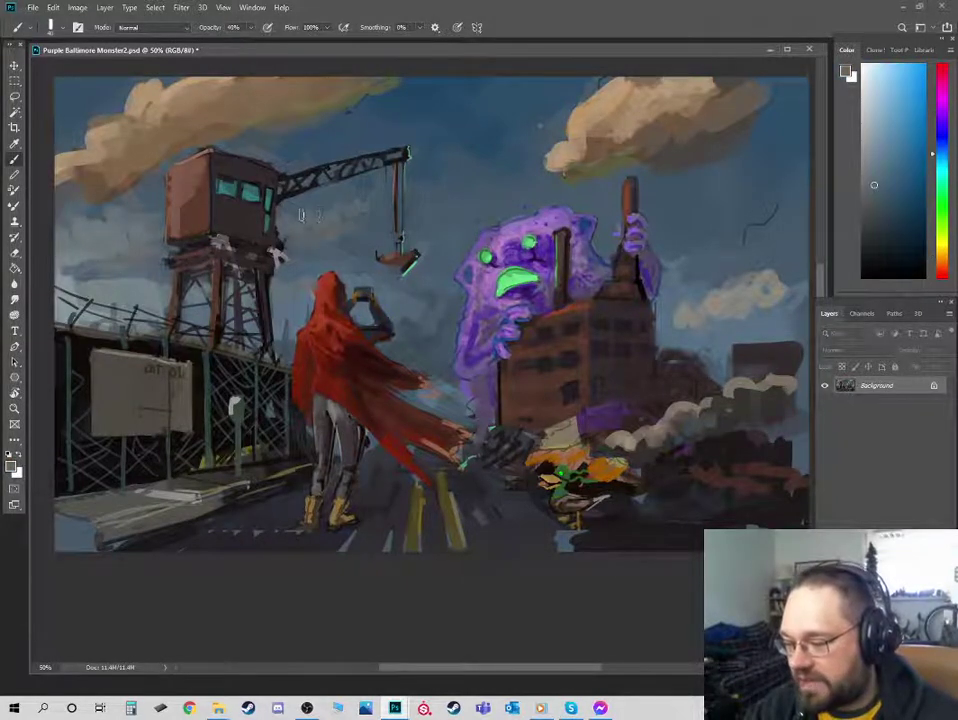
{"action": "left_click", "coordinate": [111, 170], "text": "alt"}
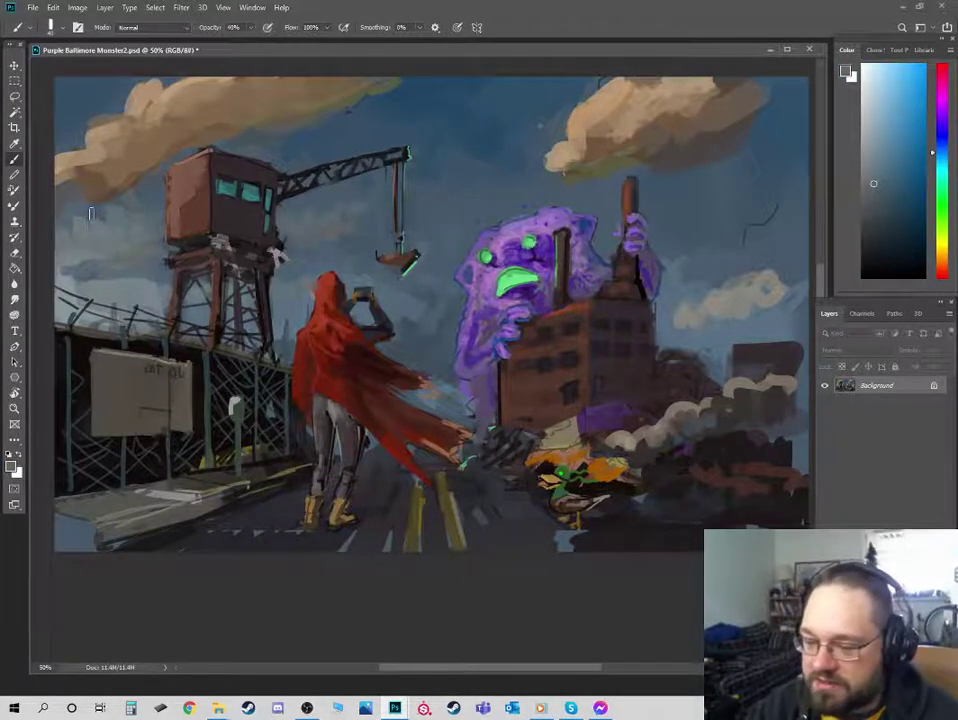
{"action": "left_click", "coordinate": [286, 186], "text": "alt"}
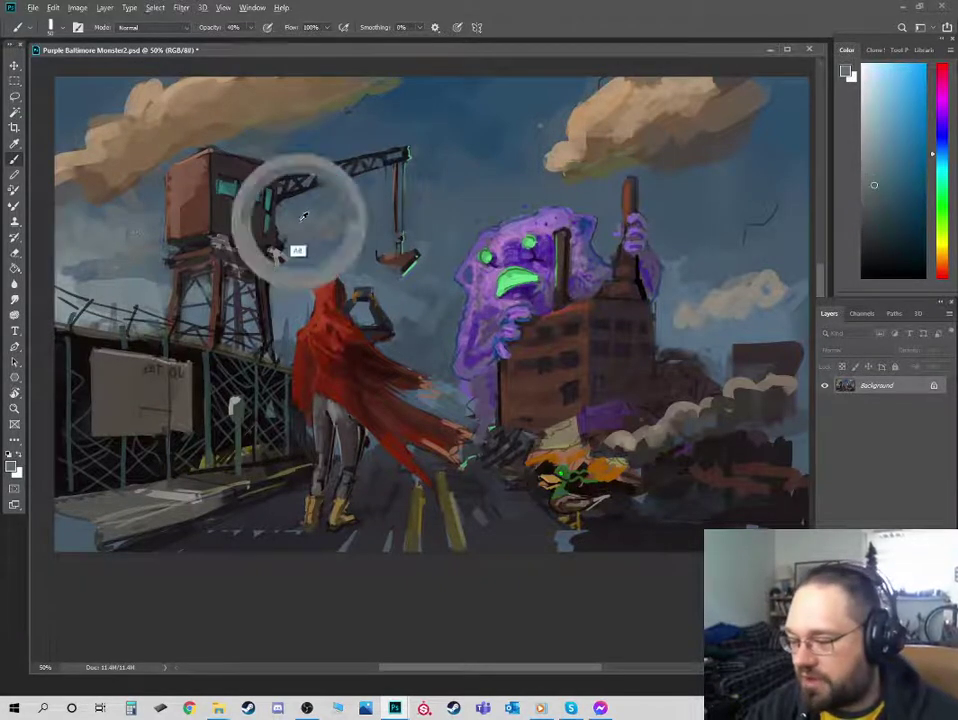
{"action": "left_click", "coordinate": [304, 270], "text": "alt"}
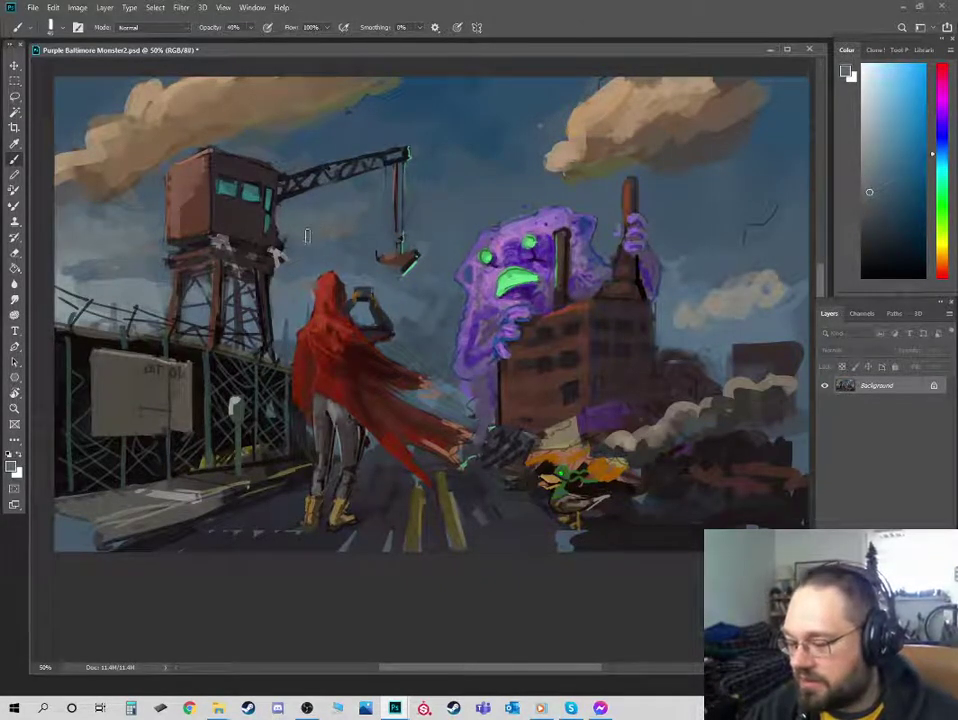
{"action": "key", "text": "bracketleft"}
{"action": "left_click", "coordinate": [366, 227], "text": "alt"}
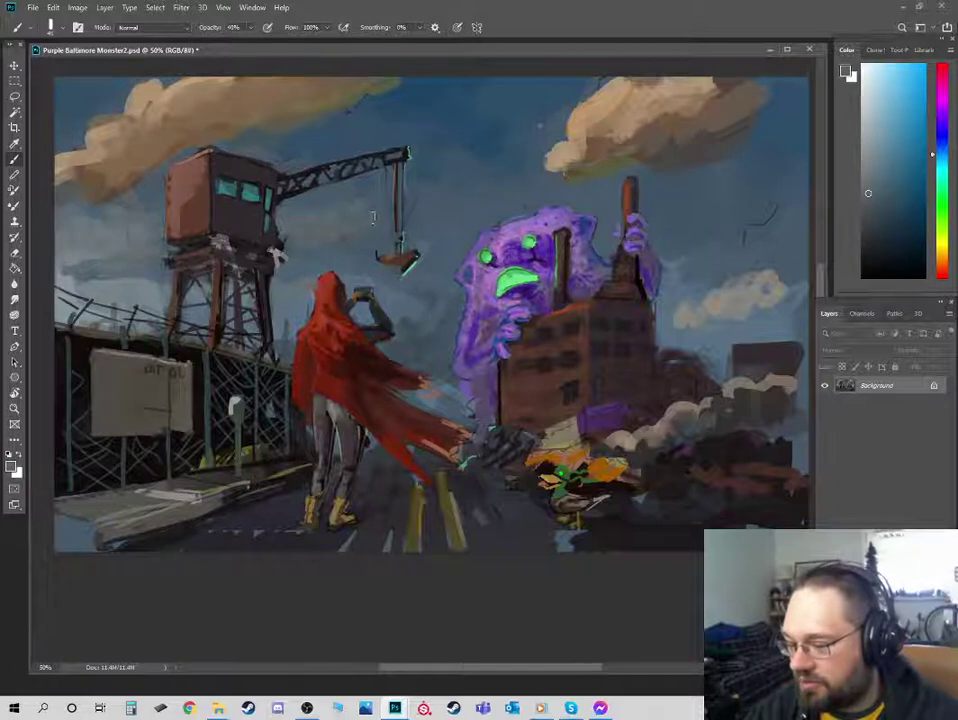
- Tint the sky around the crane's hanging cable with a sampled warm cloud colour and soften it with nearby blue-greys
{"action": "left_click", "coordinate": [567, 156], "text": "alt"}
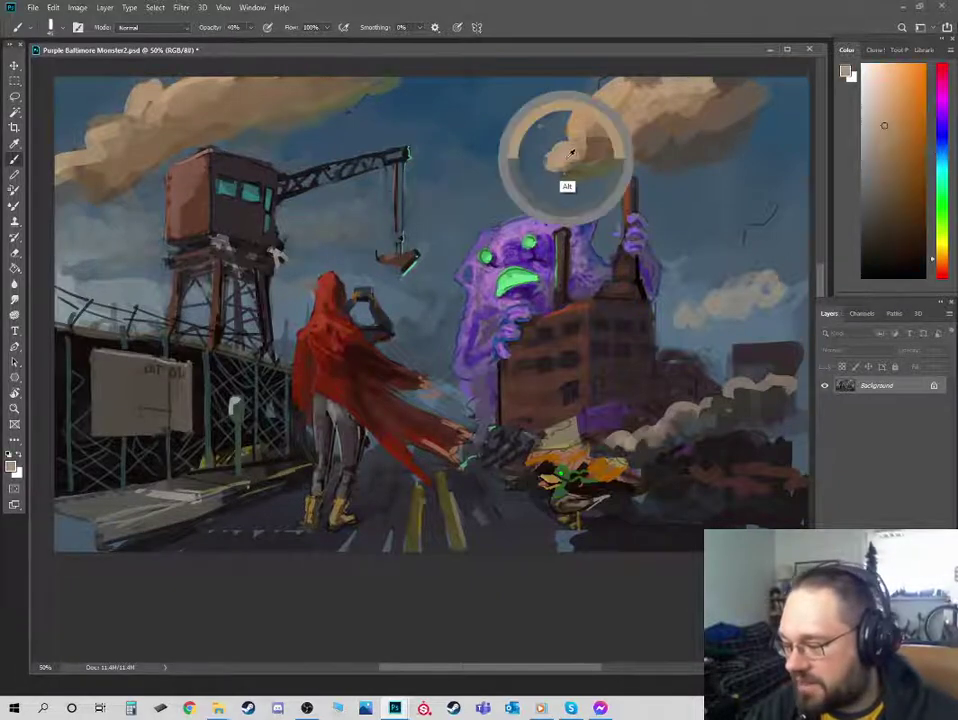
{"action": "left_click", "coordinate": [378, 233], "text": "alt"}
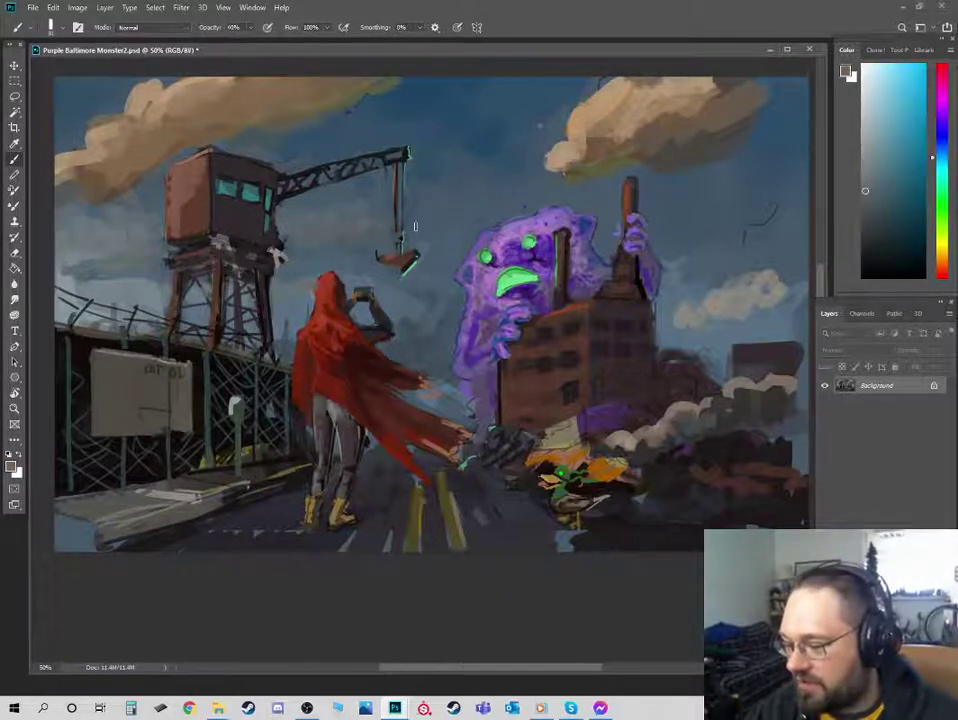
{"action": "left_click", "coordinate": [362, 195], "text": "alt"}
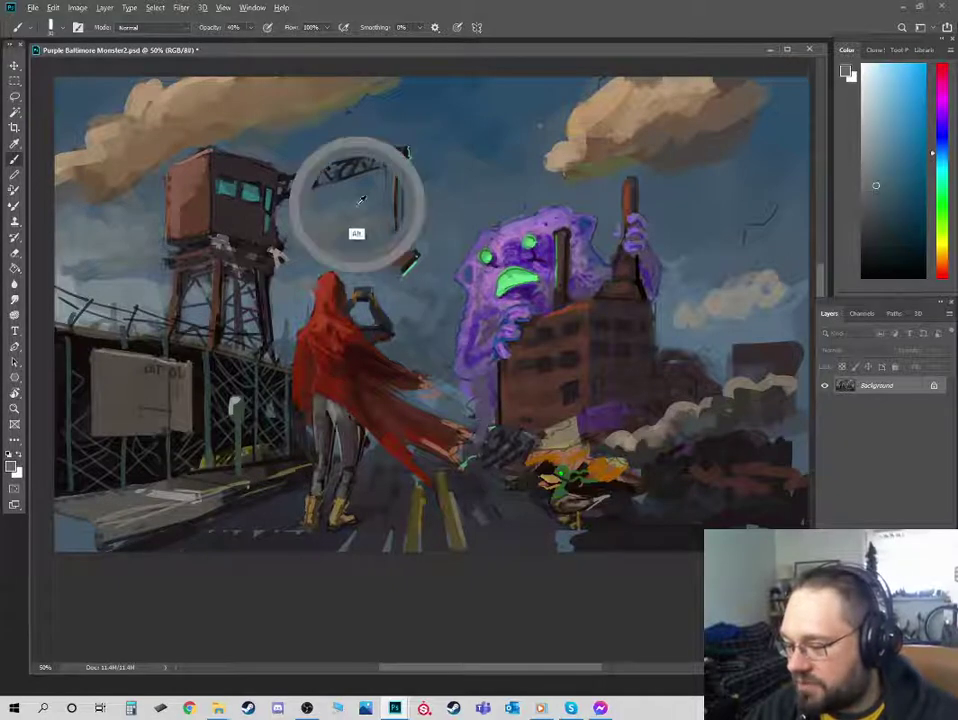
{"action": "left_click", "coordinate": [340, 217], "text": "alt"}
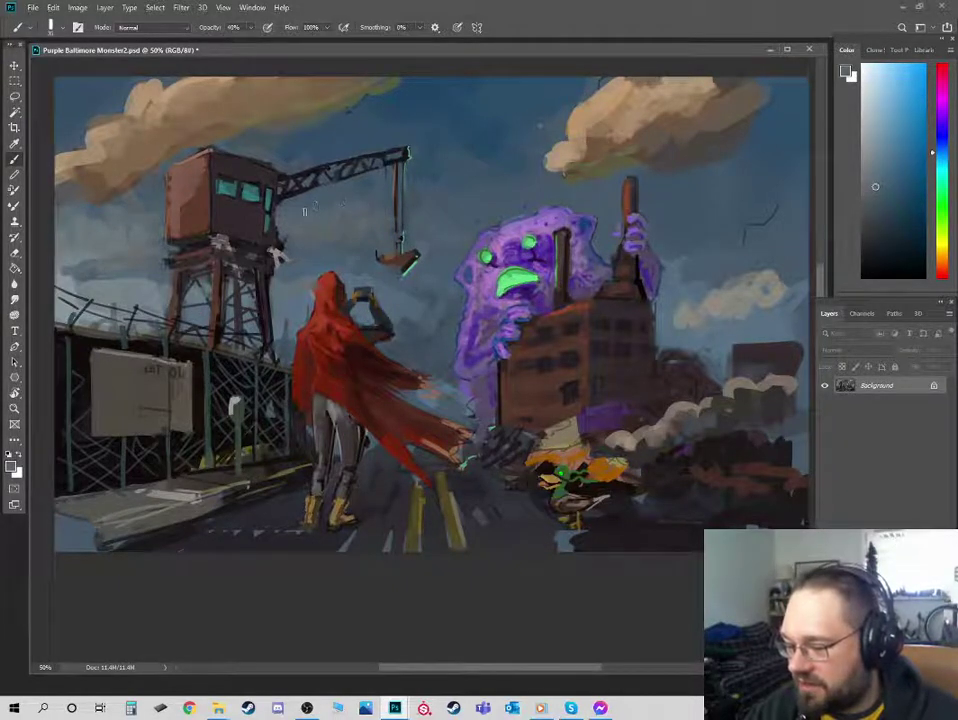
- Shade the underside of the long cloud above the crane tower with sampled muted browns and greys
{"action": "left_click", "coordinate": [277, 116], "text": "alt"}
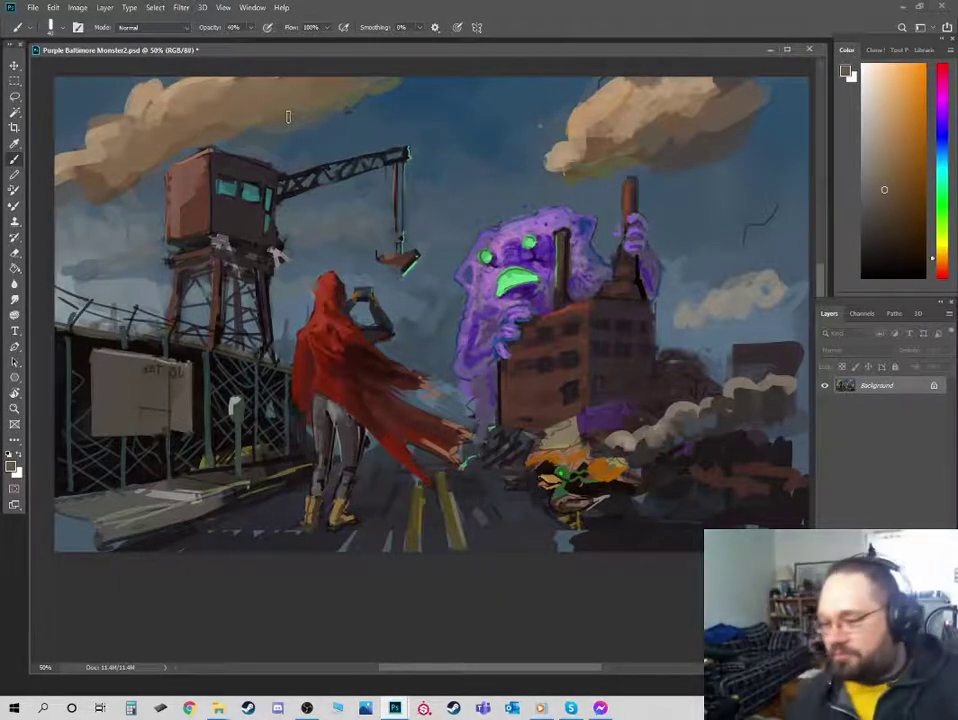
{"action": "left_click", "coordinate": [258, 117], "text": "alt"}
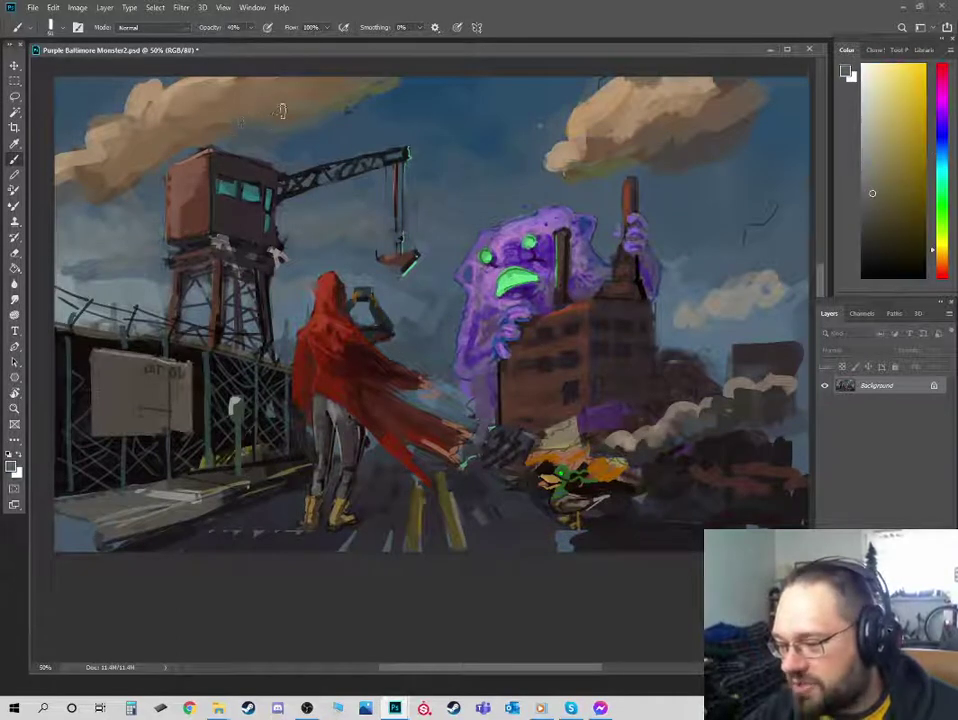
{"action": "left_click", "coordinate": [284, 103], "text": "alt"}
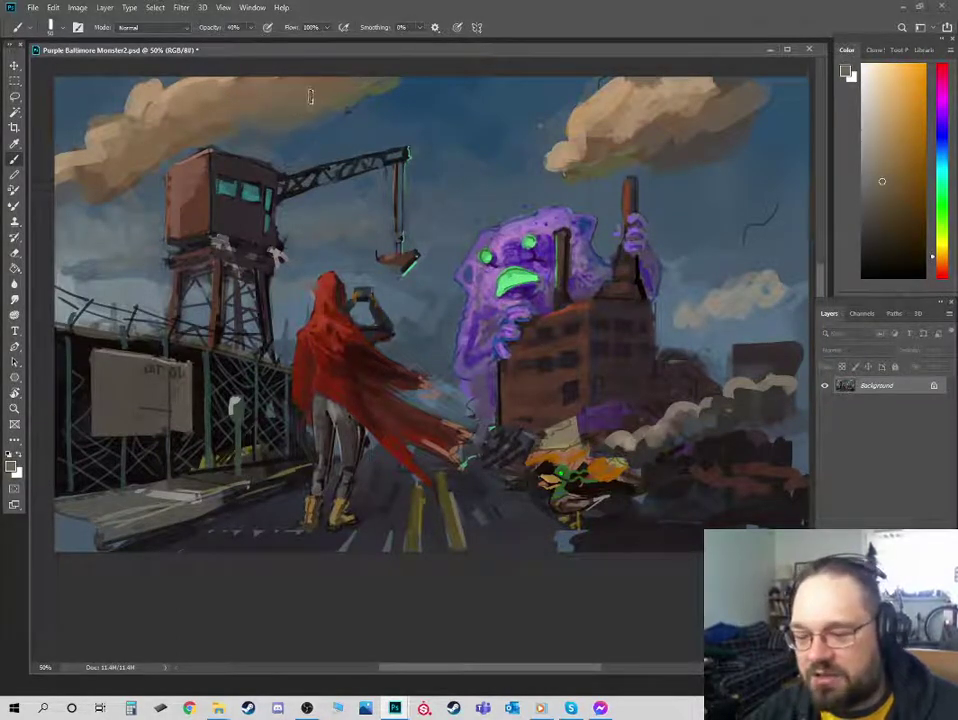
{"action": "left_click", "coordinate": [264, 109], "text": "alt"}
{"action": "left_click", "coordinate": [270, 103], "text": "alt"}
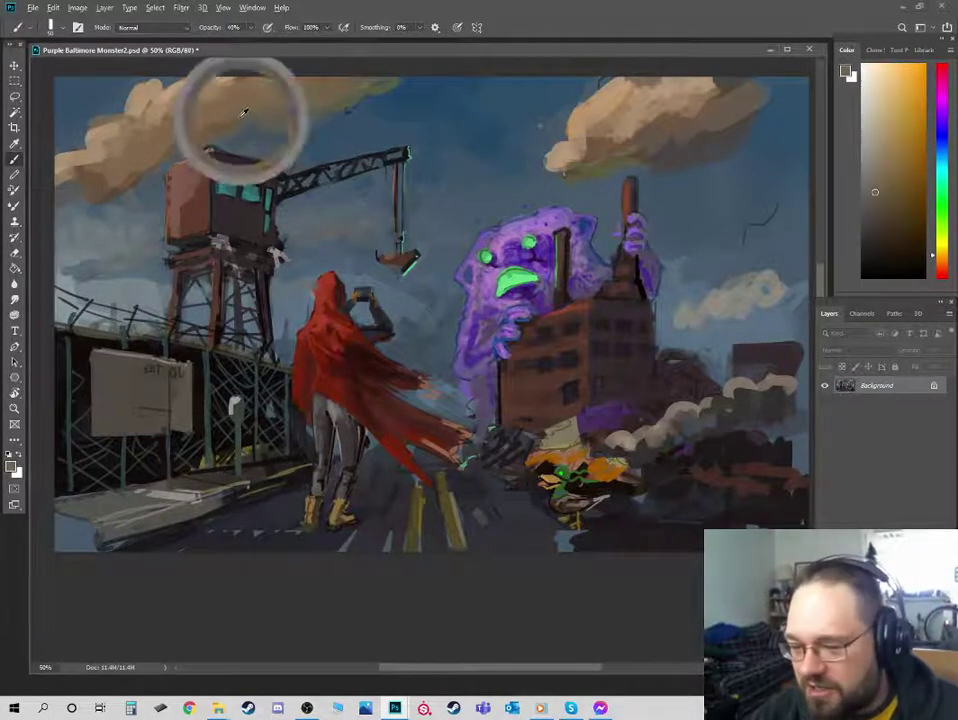
- Blend the long cloud's lower edge beside the crane cab using brown and grey tones sampled from the cloud
{"action": "left_click", "coordinate": [171, 146], "text": "alt"}
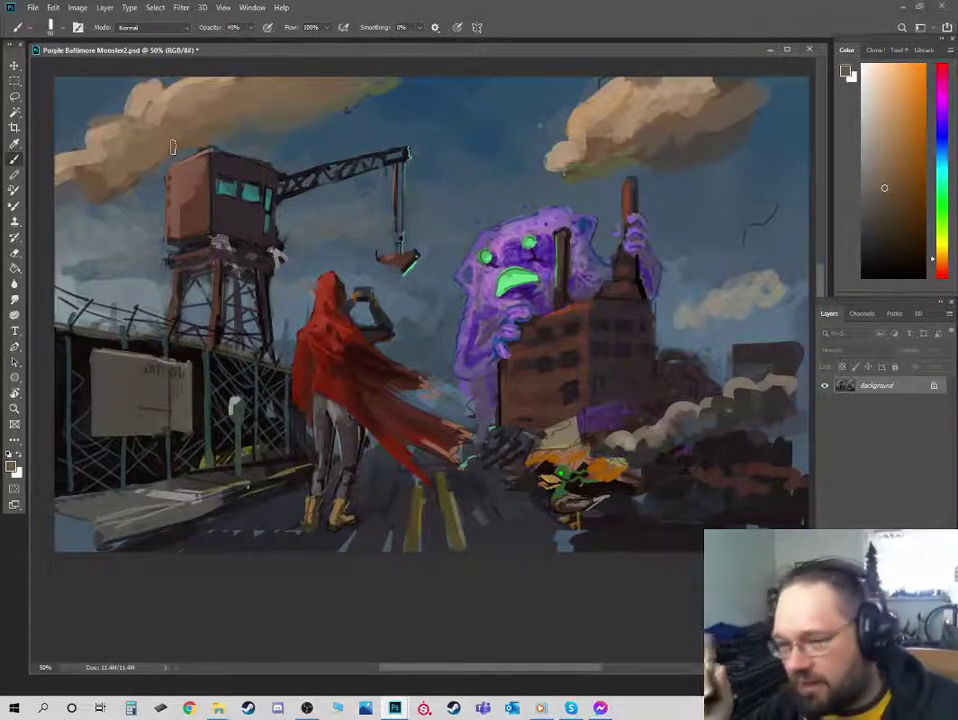
{"action": "left_click", "coordinate": [240, 124], "text": "alt"}
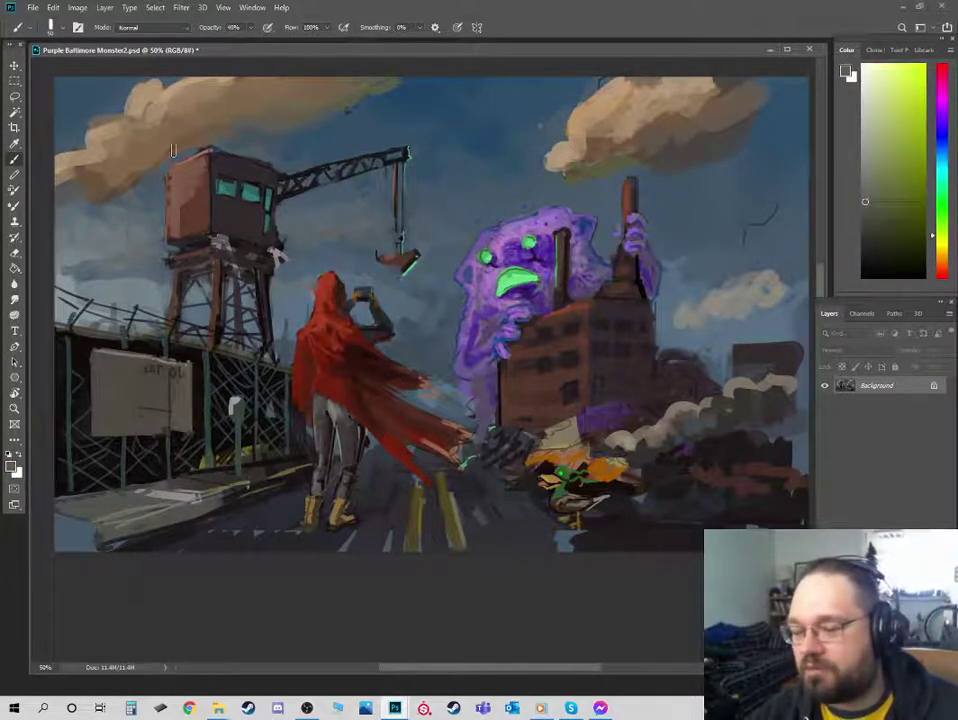
{"action": "left_click", "coordinate": [170, 151], "text": "alt"}
{"action": "key", "text": "bracketleft"}
{"action": "left_click", "coordinate": [127, 172], "text": "alt"}
{"action": "left_click", "coordinate": [153, 124], "text": "alt"}
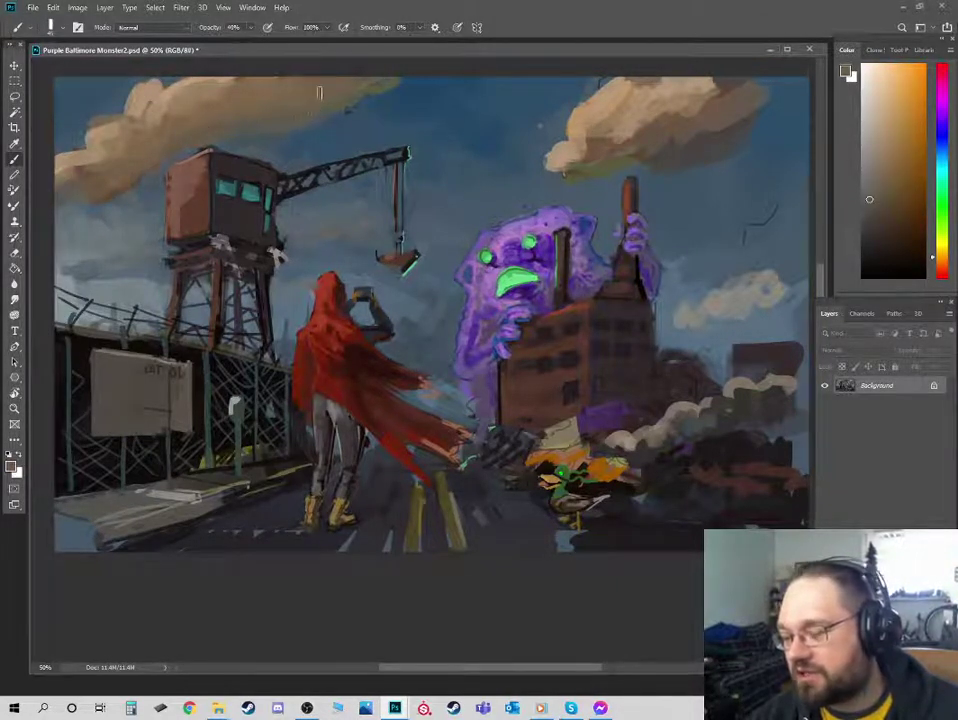
- Repaint the right end of the long cloud with sampled brown-greys at 100% brush opacity
{"action": "left_click", "coordinate": [357, 92], "text": "alt"}
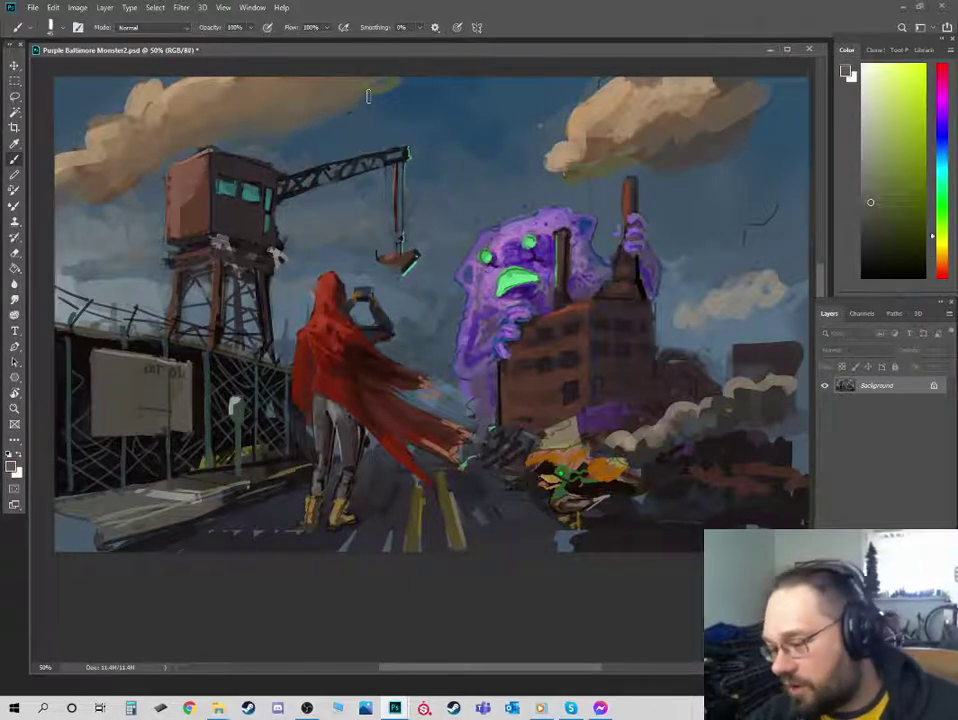
{"action": "left_click", "coordinate": [353, 94], "text": "alt"}
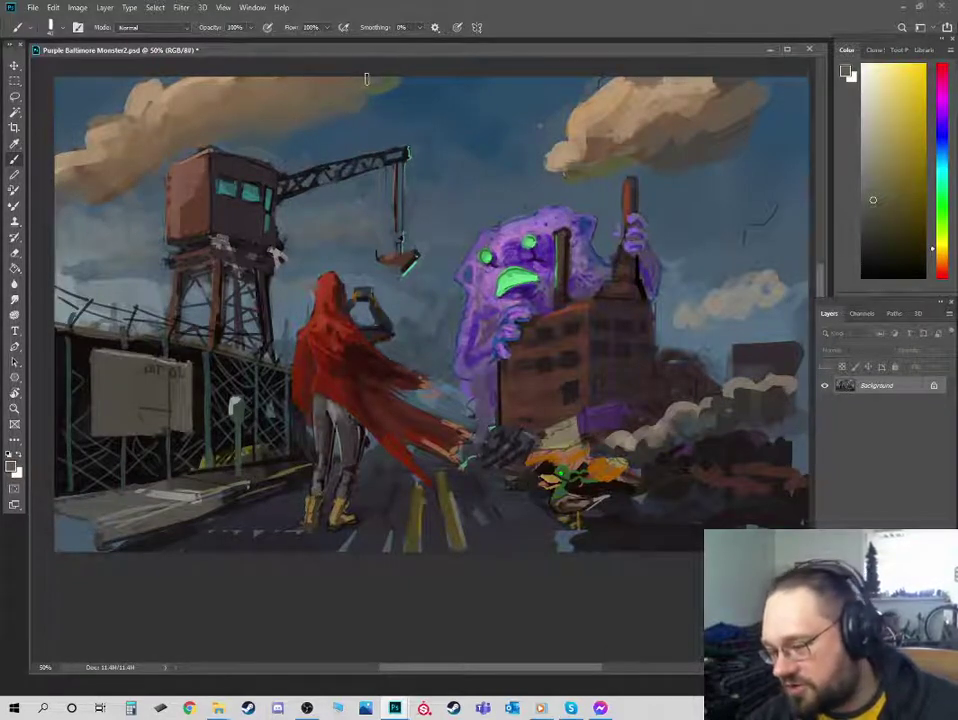
{"action": "left_click", "coordinate": [362, 84], "text": "alt"}
{"action": "left_click", "coordinate": [345, 92], "text": "alt"}
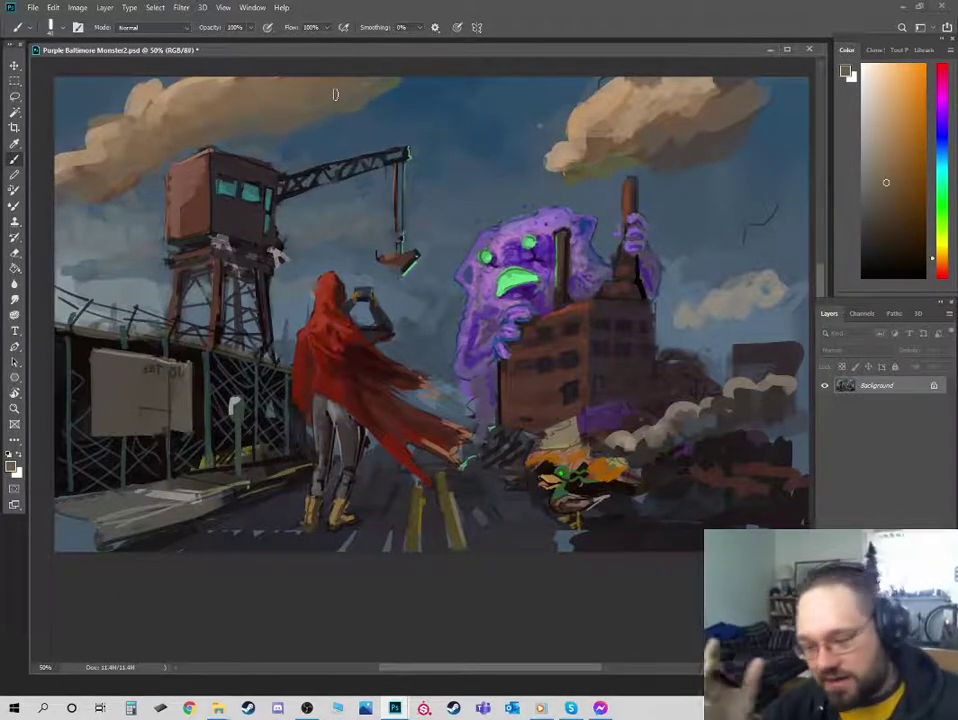
{"action": "left_click", "coordinate": [302, 97], "text": "alt"}
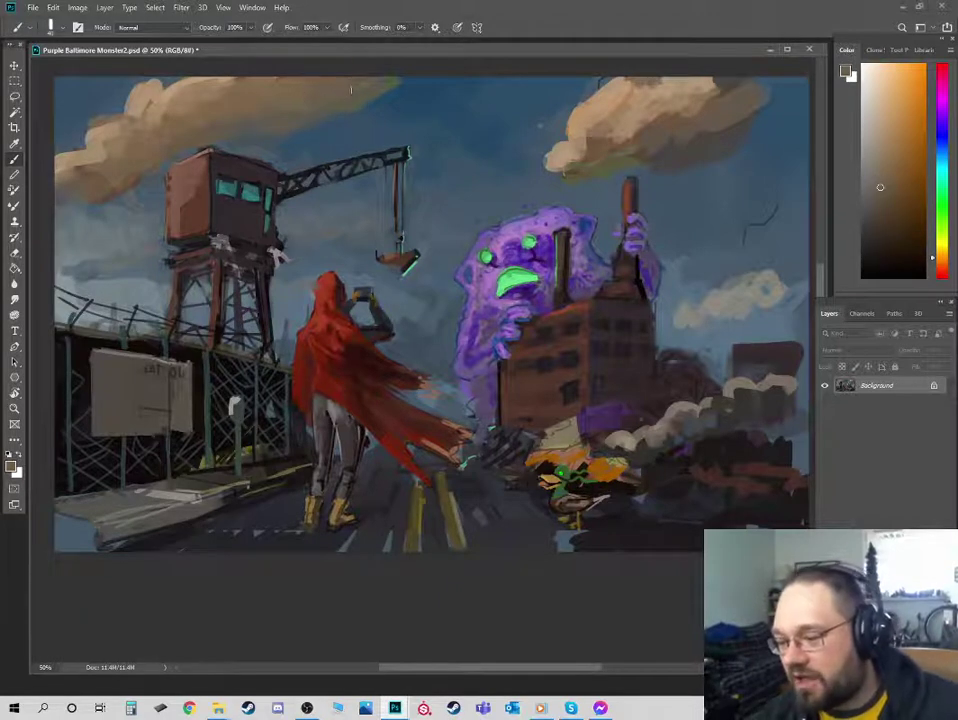
- Reshape the left edge of the cloud above the chimney and model its lit folds with sampled light tans
{"action": "left_click", "coordinate": [566, 157], "text": "alt"}
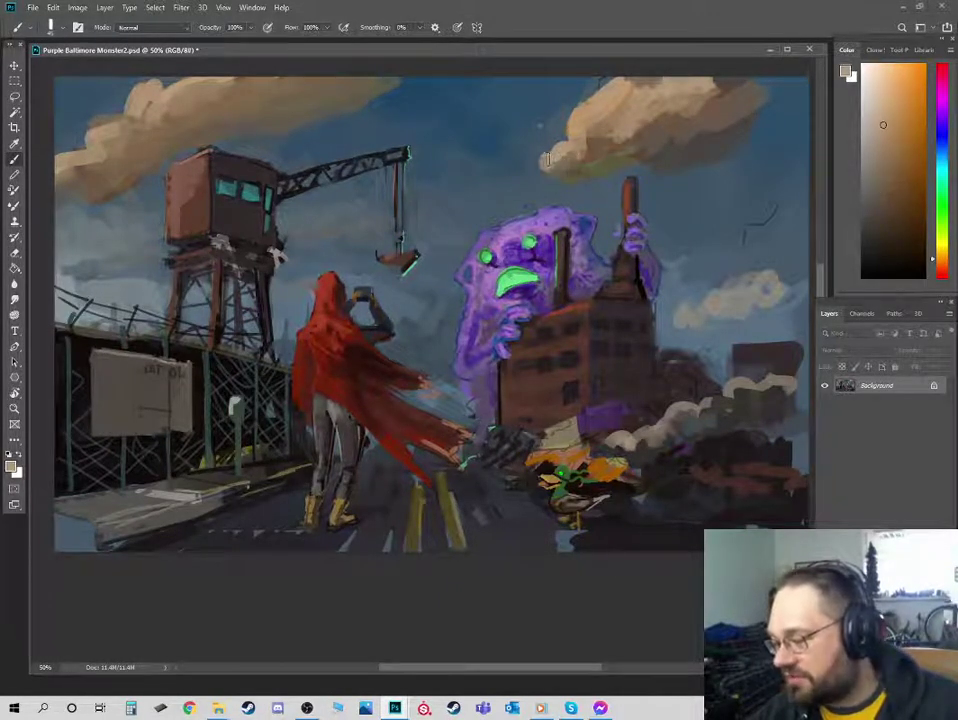
{"action": "left_click", "coordinate": [566, 156], "text": "alt"}
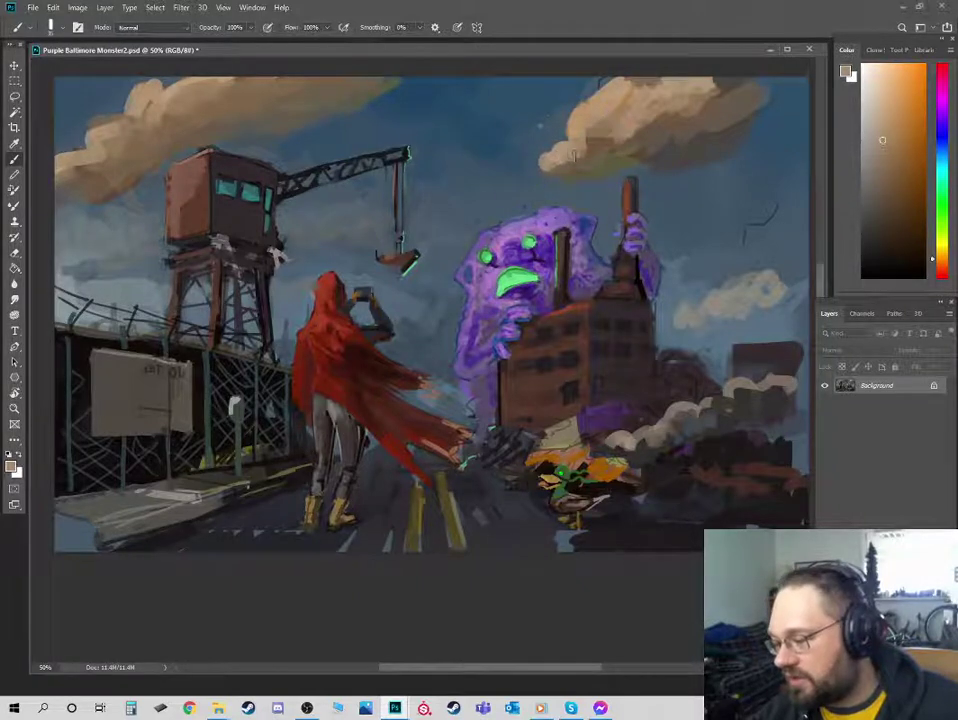
{"action": "left_click", "coordinate": [601, 115], "text": "alt"}
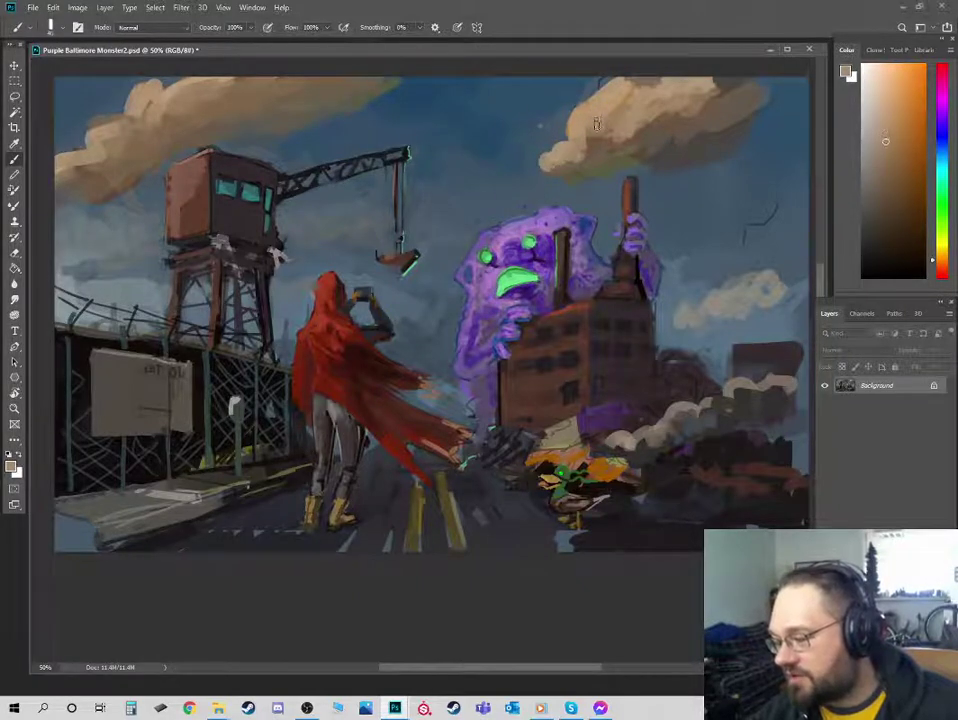
{"action": "left_click", "coordinate": [593, 121], "text": "alt"}
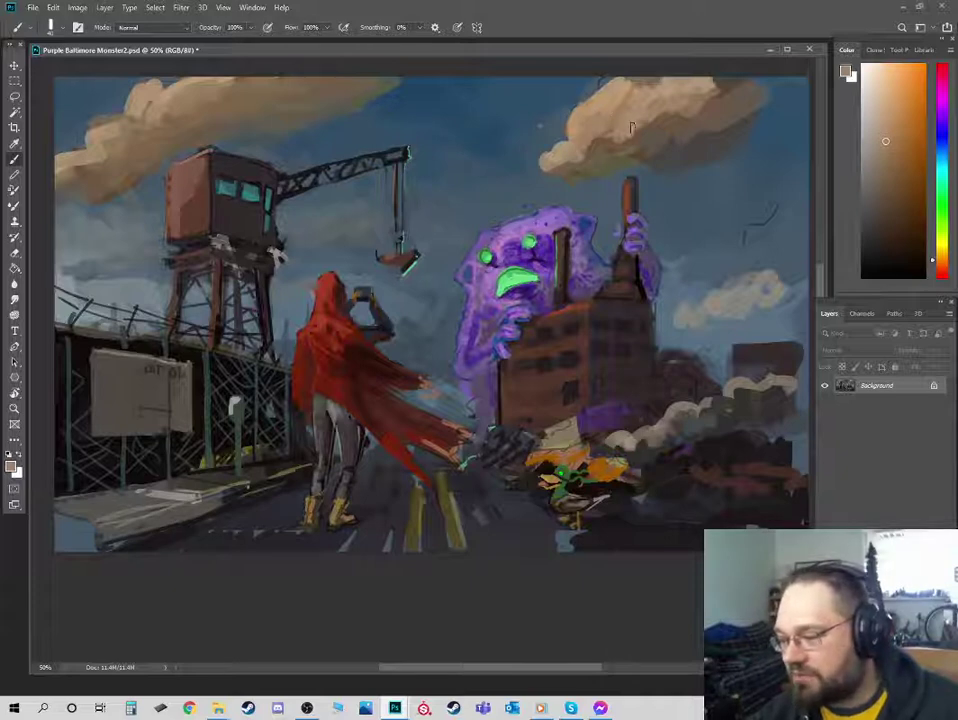
{"action": "left_click", "coordinate": [612, 120], "text": "alt"}
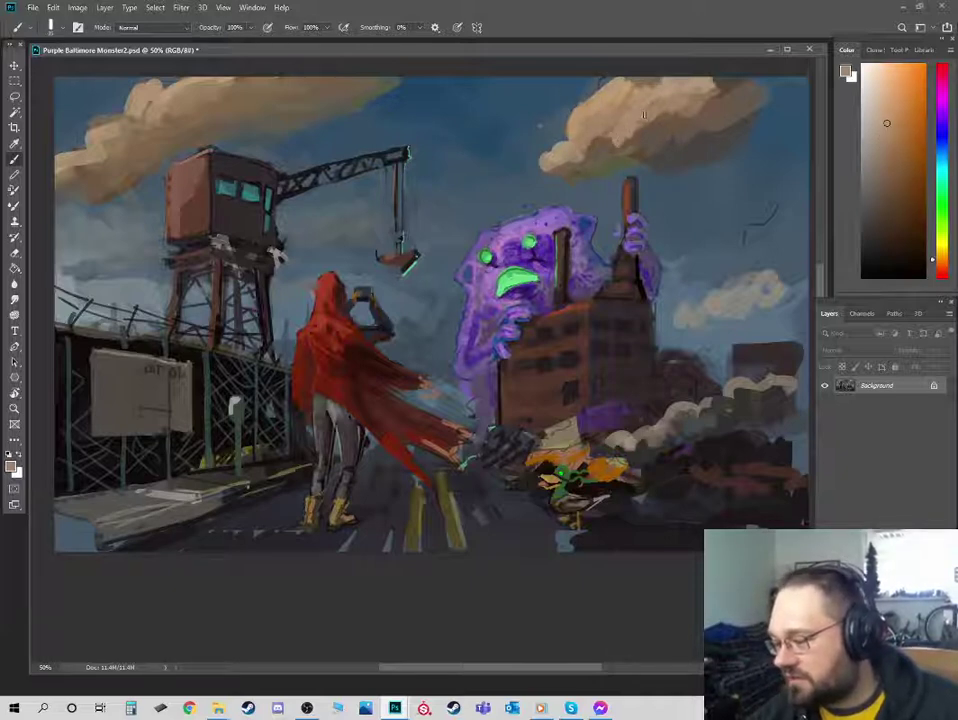
- Refine the middle and upper folds of the cloud above the chimney with sampled mid and light tans
{"action": "left_click_drag", "start_coordinate": [487, 85], "coordinate": [390, 150]}
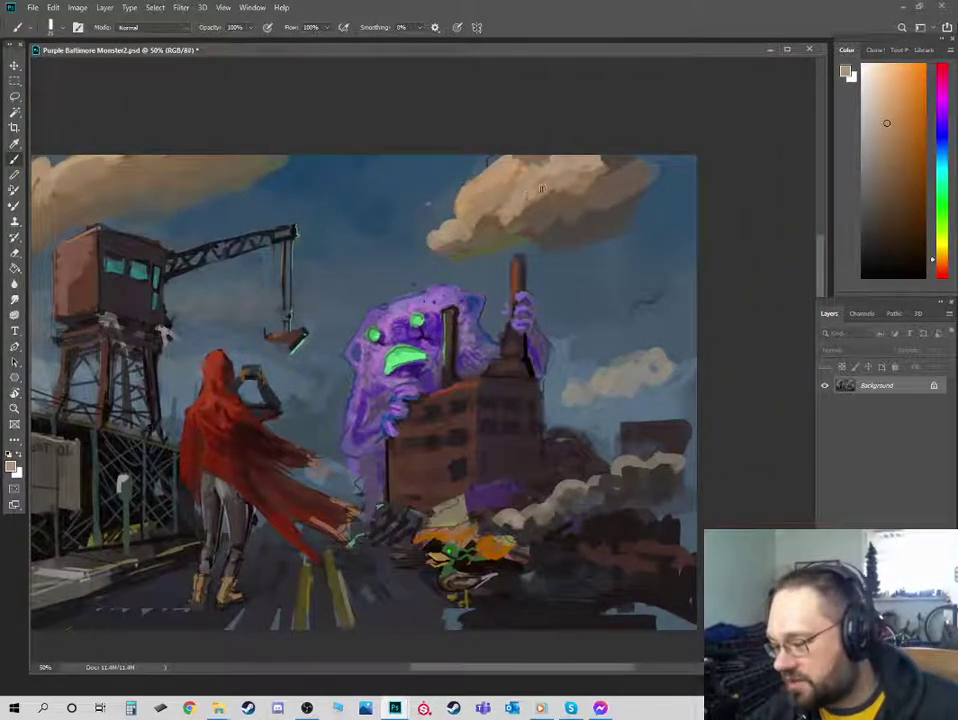
{"action": "left_click", "coordinate": [522, 228], "text": "alt"}
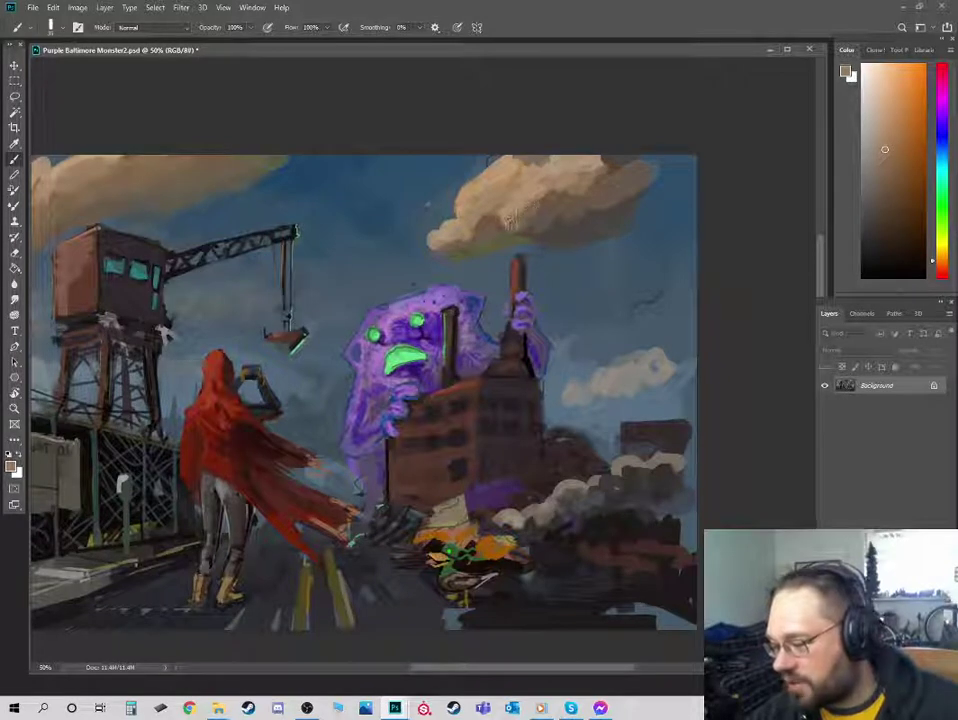
{"action": "left_click", "coordinate": [532, 160], "text": "alt"}
{"action": "left_click", "coordinate": [532, 160], "text": "alt"}
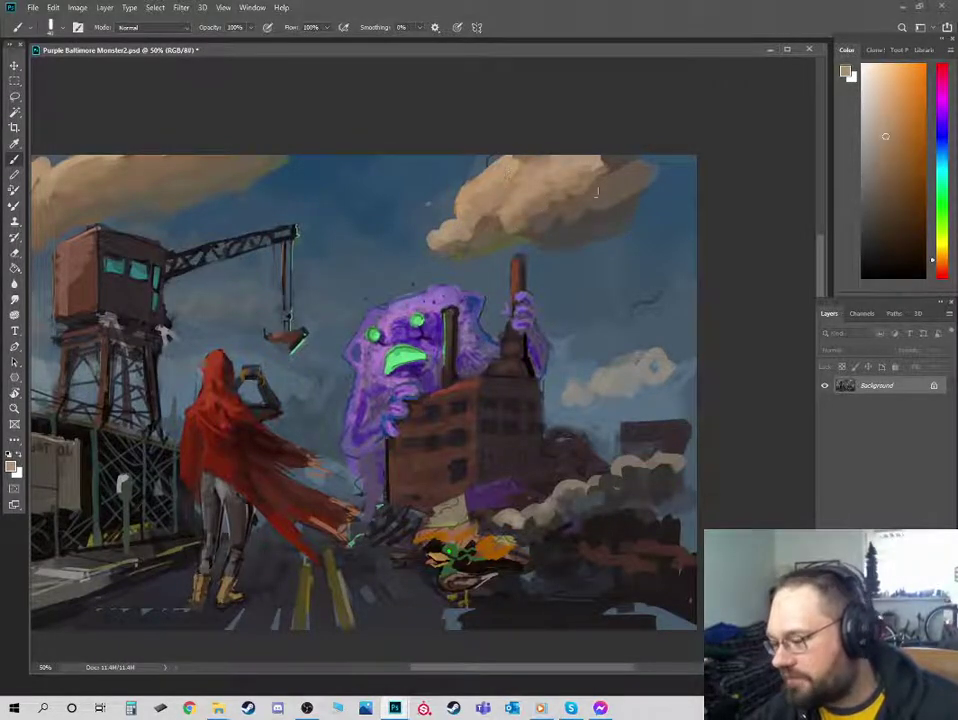
- Refine the right-hand folds of the cloud above the chimney with tan and brown tones sampled from it
{"action": "left_click", "coordinate": [579, 172], "text": "alt"}
{"action": "left_click", "coordinate": [590, 185], "text": "alt"}
{"action": "left_click", "coordinate": [610, 178], "text": "alt"}
{"action": "left_click", "coordinate": [612, 176], "text": "alt"}
{"action": "left_click", "coordinate": [616, 173], "text": "alt"}
- Soften the underside of the cloud above the chimney with dark greys and blue-greys sampled along its lower edge
{"action": "left_click", "coordinate": [532, 237], "text": "alt"}
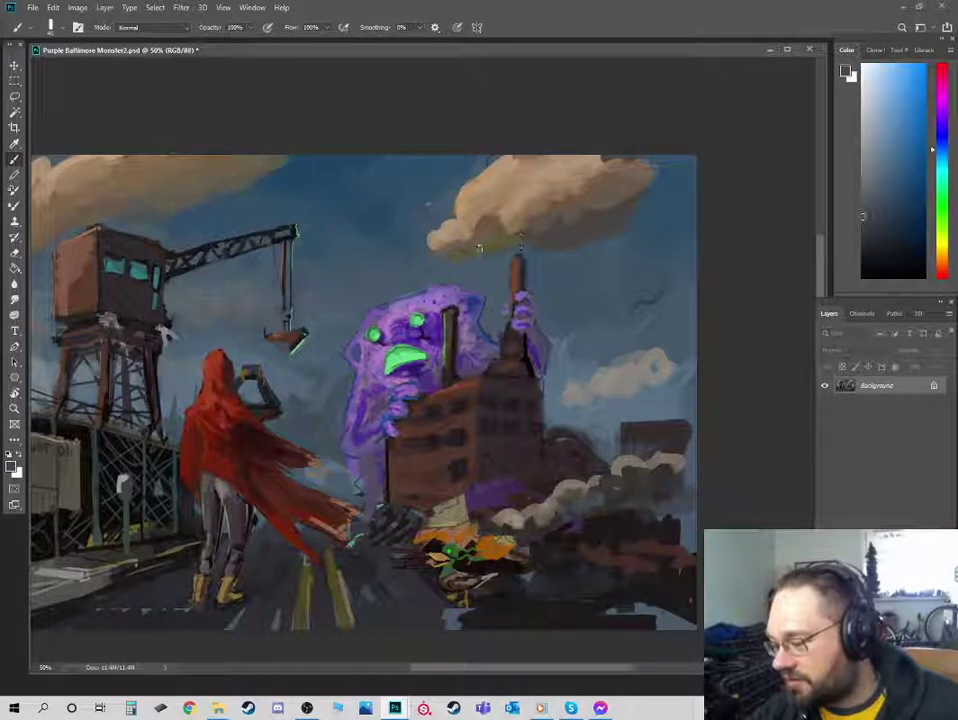
{"action": "left_click", "coordinate": [477, 260], "text": "alt"}
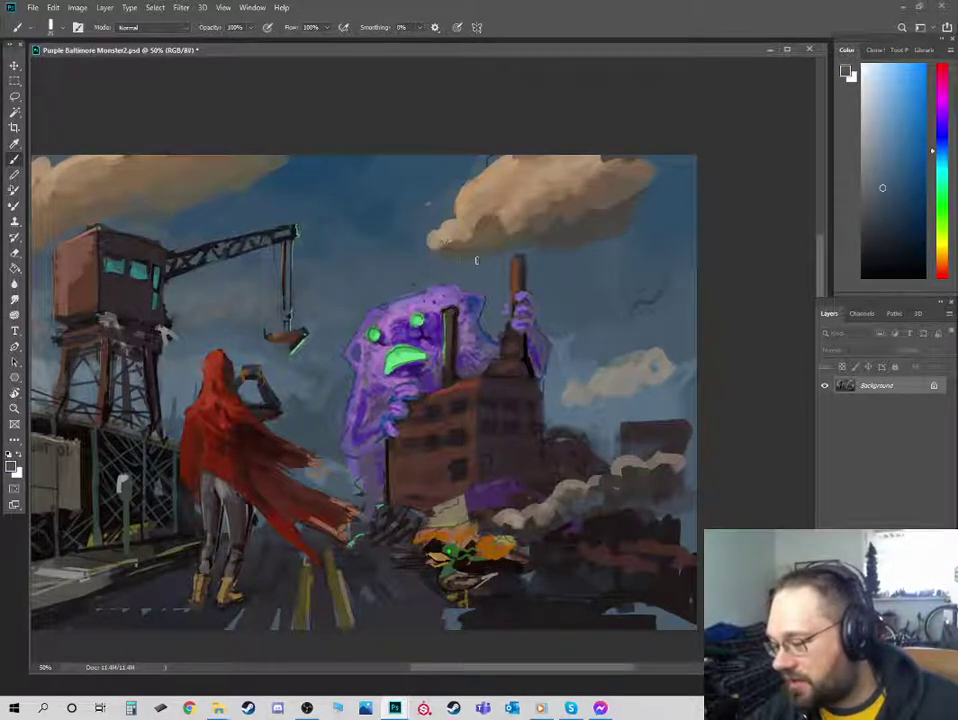
{"action": "left_click", "coordinate": [551, 244], "text": "alt"}
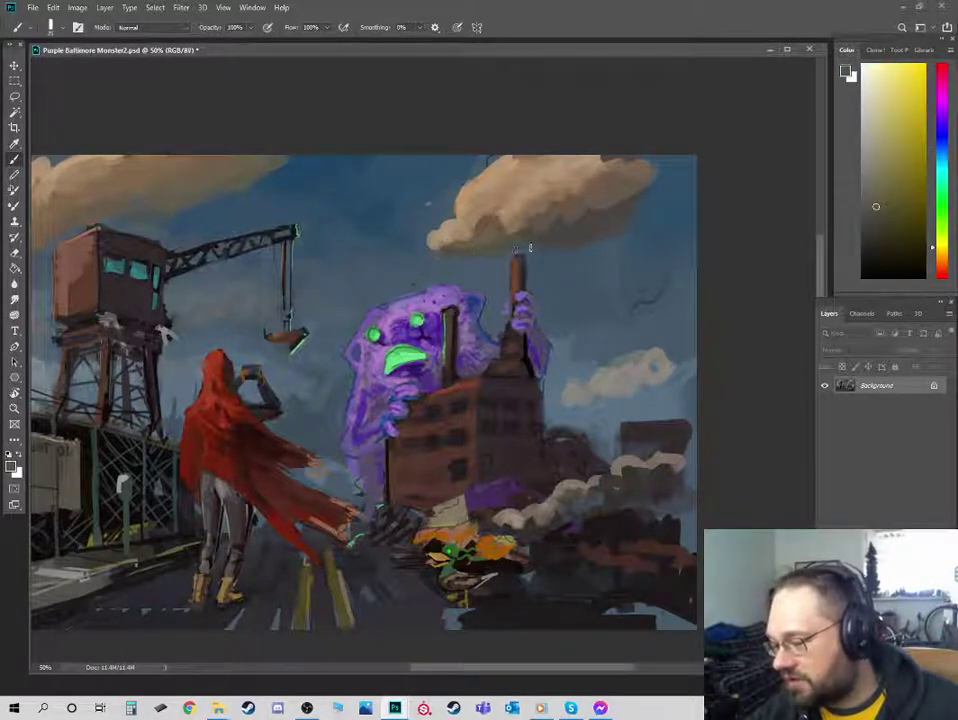
{"action": "left_click", "coordinate": [574, 252], "text": "alt"}
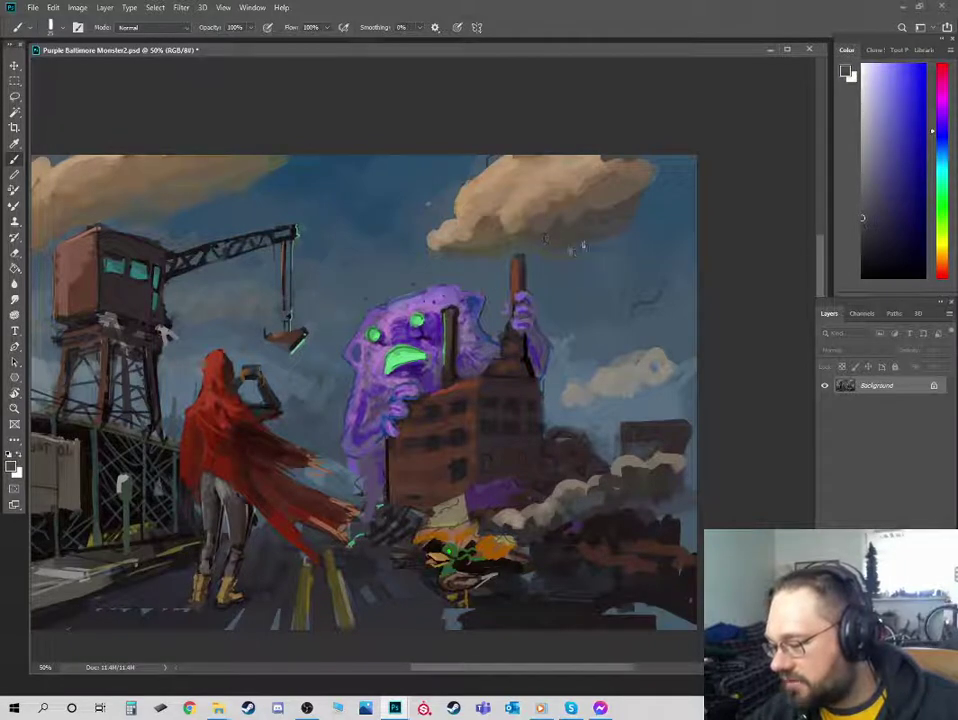
- Touch up the sky between the crane cab and its hanging bucket with sampled grey-blues and a larger brush
{"action": "left_click_drag", "start_coordinate": [356, 211], "coordinate": [576, 247]}
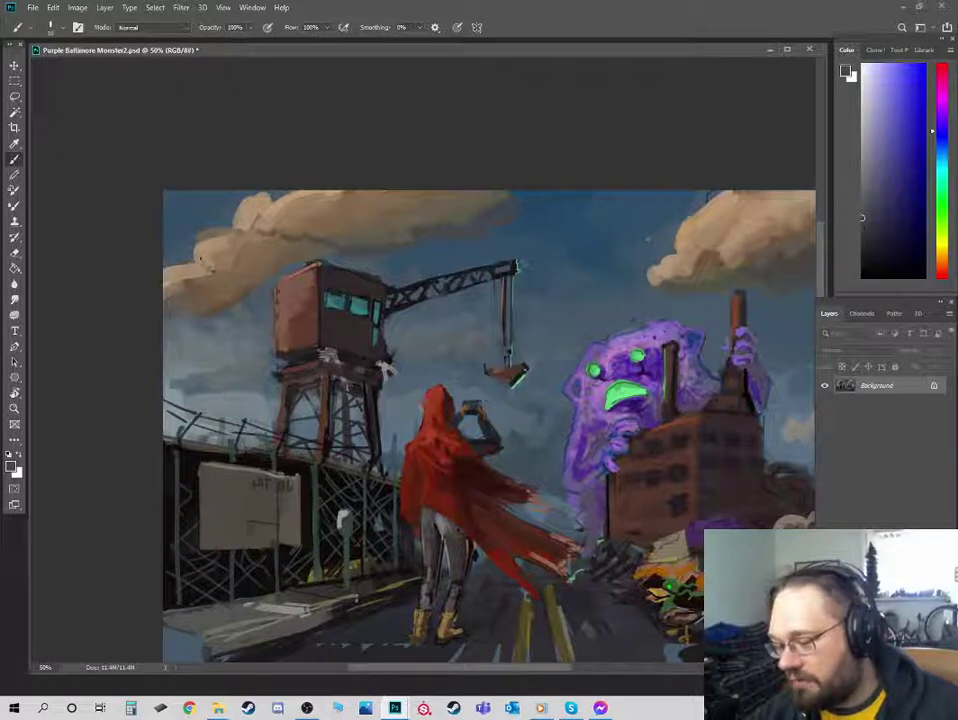
{"action": "key", "text": "ctrl+minus"}
{"action": "key", "text": "ctrl+plus"}
{"action": "left_click_drag", "start_coordinate": [555, 270], "coordinate": [522, 212]}
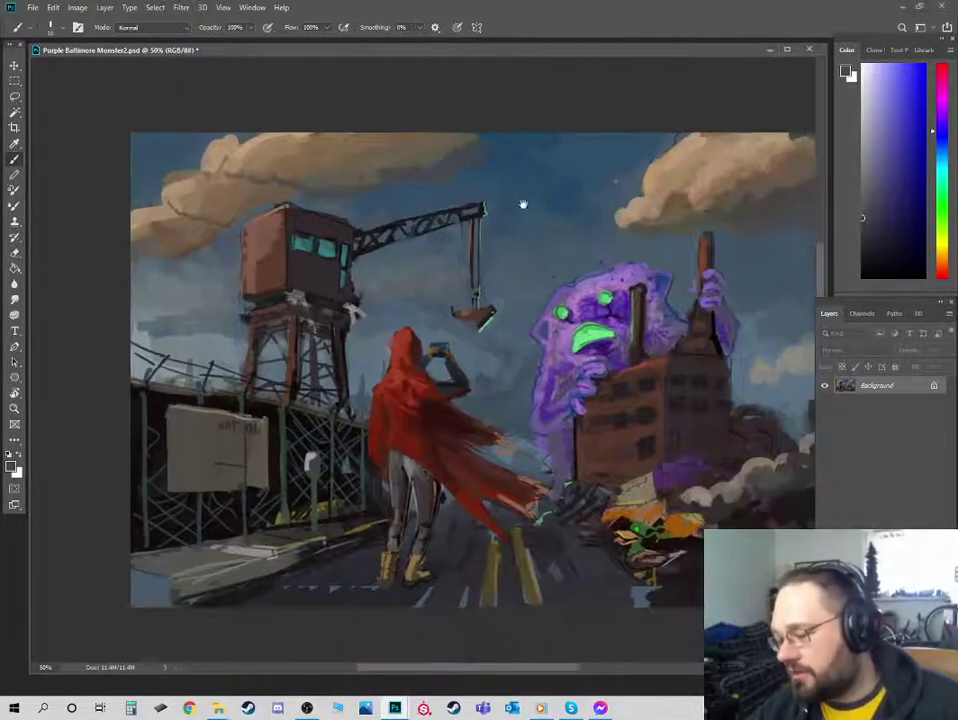
{"action": "left_click", "coordinate": [376, 326], "text": "alt"}
{"action": "key", "text": "bracketright"}
{"action": "left_click", "coordinate": [369, 277], "text": "alt"}
{"action": "left_click", "coordinate": [401, 284], "text": "alt"}
{"action": "left_click", "coordinate": [411, 281], "text": "alt"}
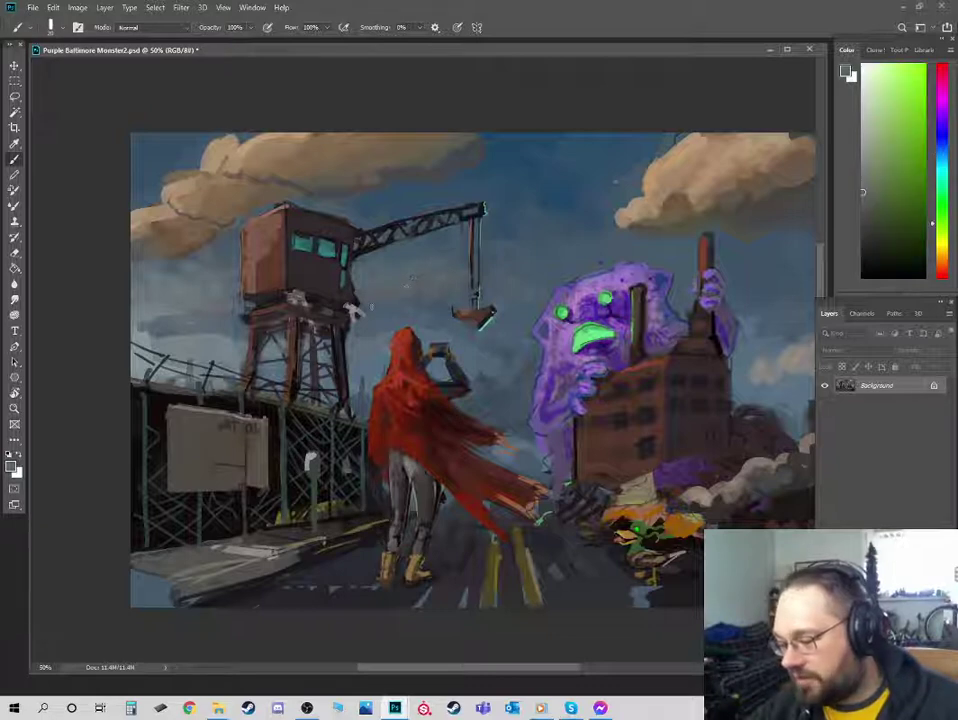
- Clean up the left edge of the cloud above the chimney with its sampled tan and the adjacent sky blue
{"action": "key", "text": "bracketright"}
{"action": "key", "text": "bracketright"}
{"action": "key", "text": "bracketright"}
{"action": "left_click", "coordinate": [655, 199], "text": "alt"}
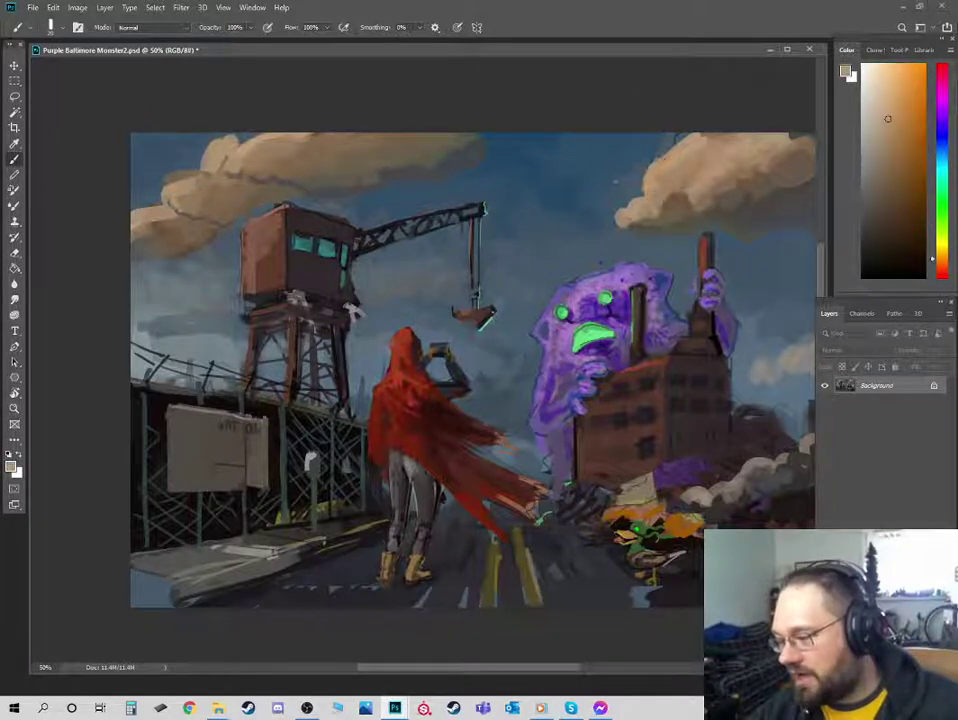
{"action": "left_click", "coordinate": [635, 156], "text": "alt"}
{"action": "left_click", "coordinate": [627, 180], "text": "alt"}
- Paint soft grey-blue wisps into the open sky between the two large clouds using sampled sky tones
{"action": "left_click", "coordinate": [590, 183], "text": "alt"}
{"action": "left_click", "coordinate": [603, 171], "text": "alt"}
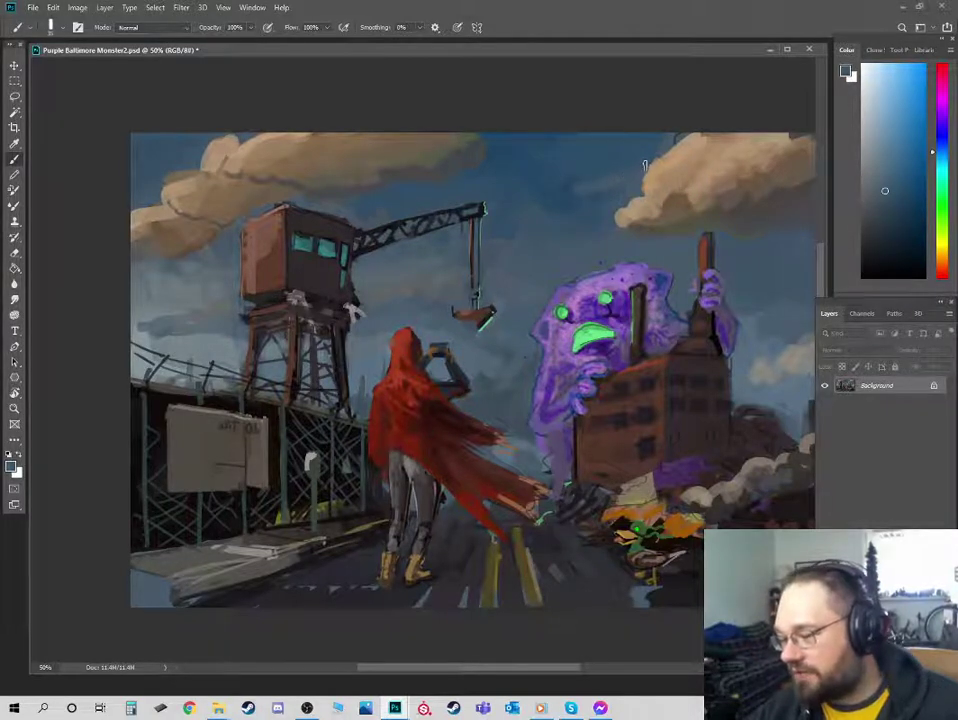
{"action": "left_click", "coordinate": [590, 180], "text": "alt"}
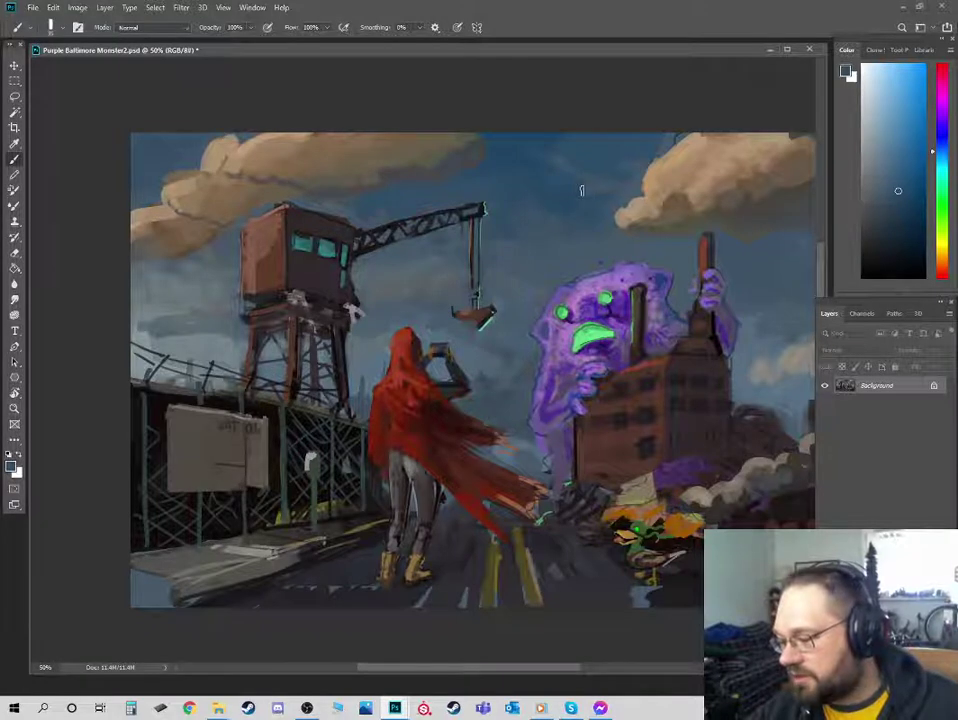
{"action": "left_click", "coordinate": [600, 180], "text": "alt"}
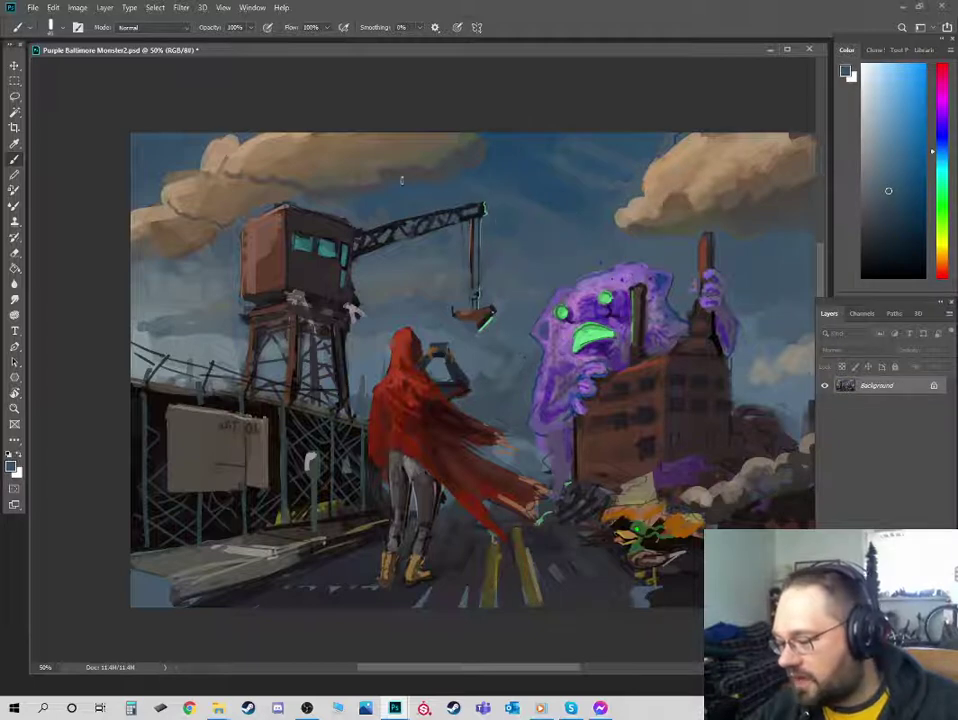
{"action": "left_click", "coordinate": [539, 175], "text": "alt"}
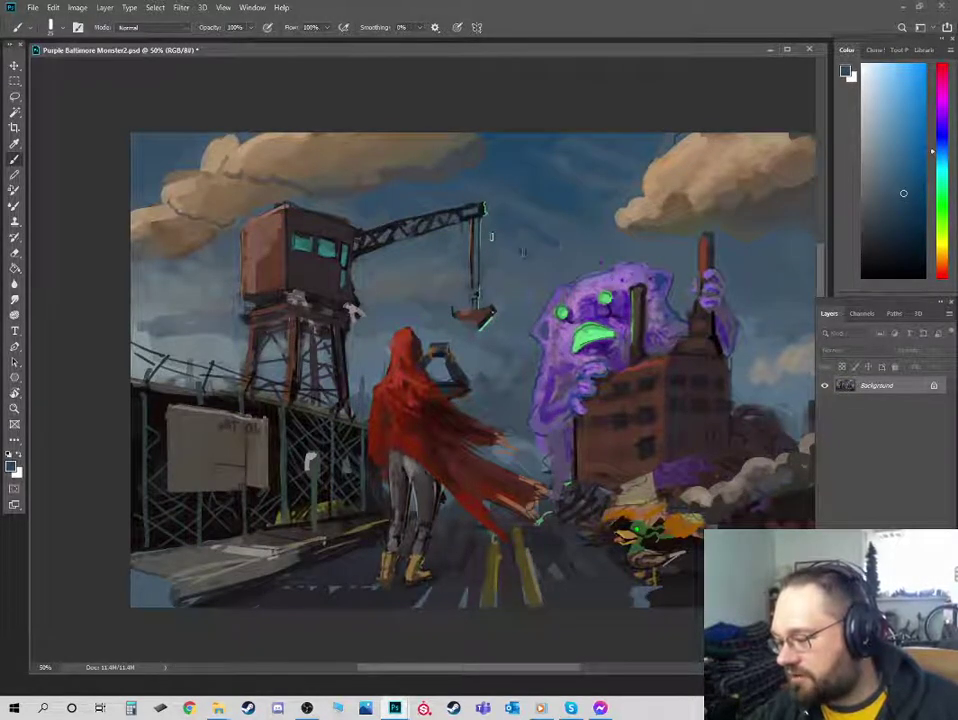
- Brush diagonal blue streaks down the sky between the crane and the monster with a larger brush
{"action": "key", "text": "]"}
{"action": "left_click", "coordinate": [575, 224], "text": "alt"}
{"action": "left_click_drag", "start_coordinate": [507, 163], "coordinate": [592, 212]}
{"action": "left_click", "coordinate": [590, 178], "text": "alt"}
{"action": "left_click_drag", "start_coordinate": [519, 149], "coordinate": [590, 179]}
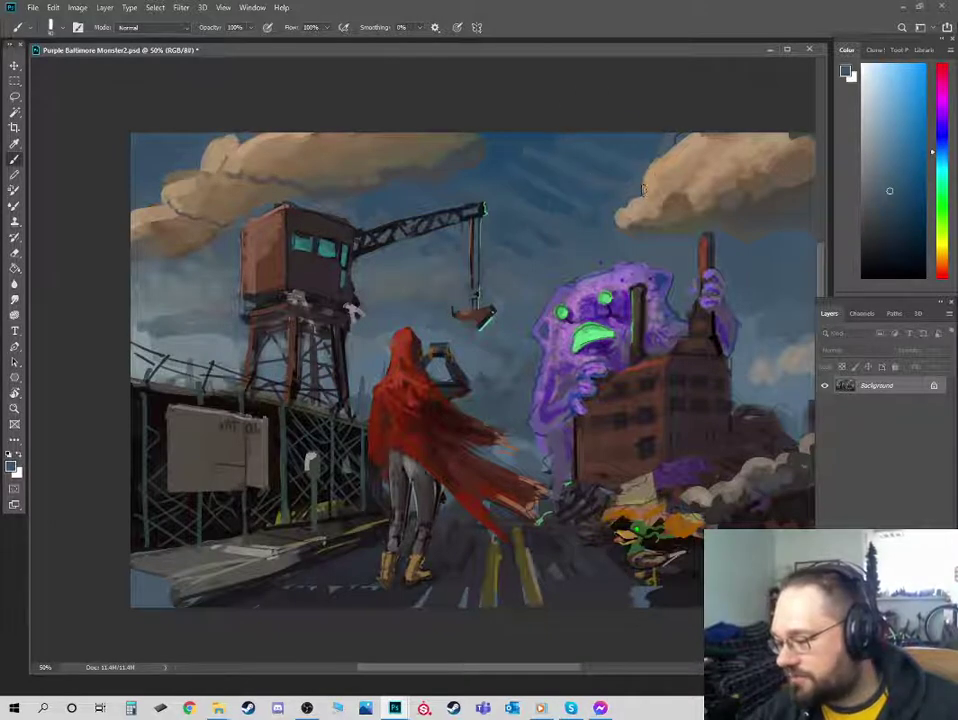
- Lighten the upper start of the diagonal sky streaks with a grey-blue sampled beside the chimney cloud
{"action": "left_click", "coordinate": [630, 204], "text": "alt"}
{"action": "left_click", "coordinate": [537, 153], "text": "alt"}
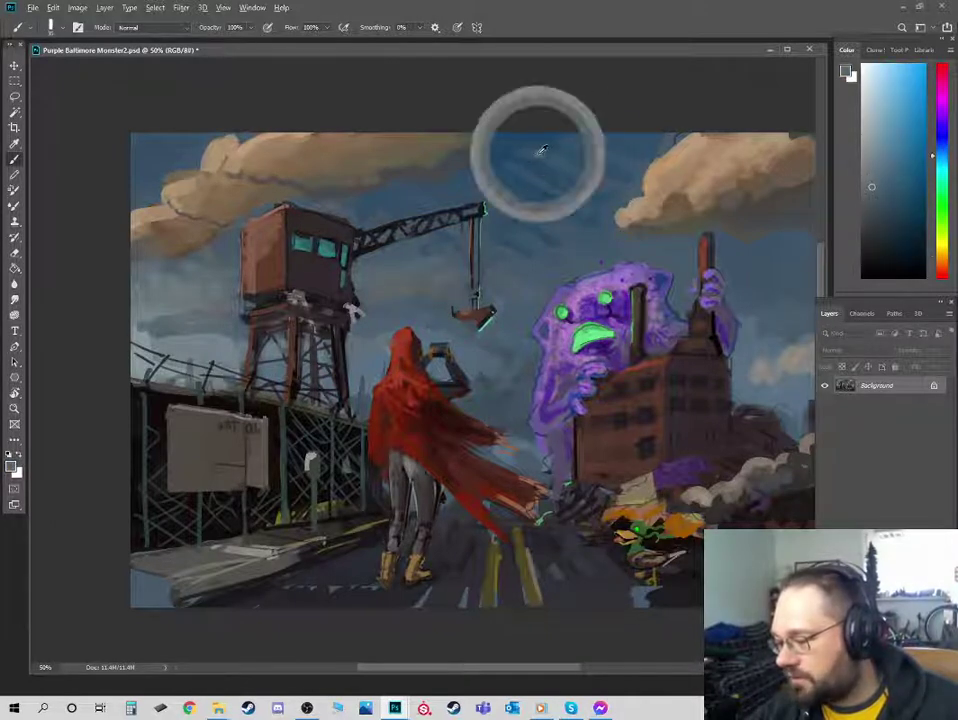
{"action": "left_click_drag", "start_coordinate": [529, 153], "coordinate": [541, 157]}
{"action": "left_click", "coordinate": [522, 155], "text": "alt"}
{"action": "left_click", "coordinate": [518, 153], "text": "alt"}
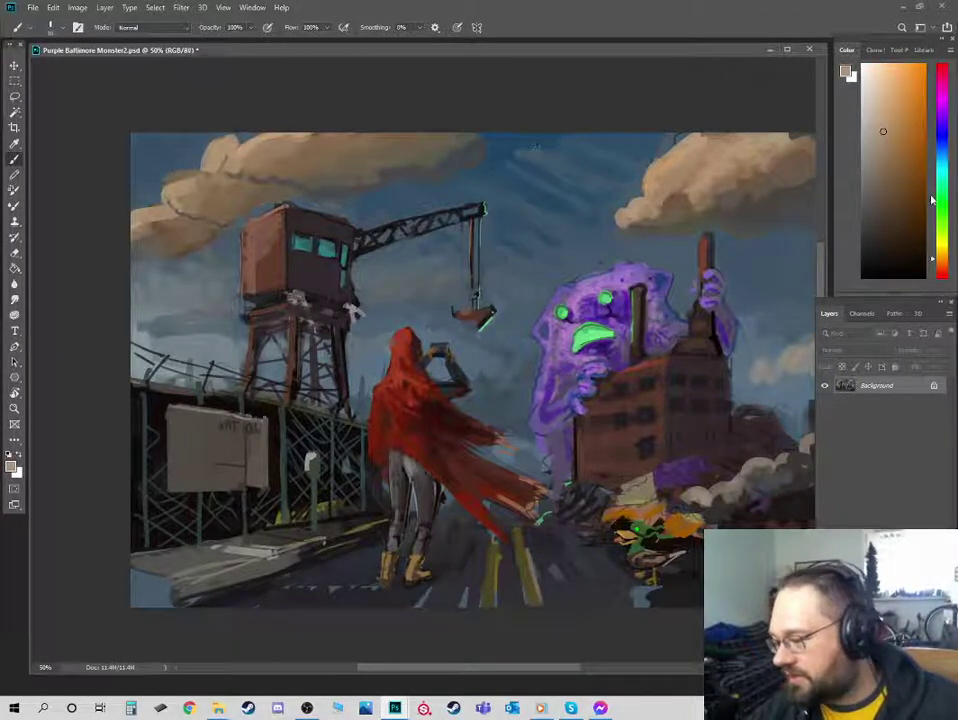
- Paint light diagonal streaks across the upper sky with a muted reddish beige at 40% brush opacity
{"action": "left_click", "coordinate": [940, 266]}
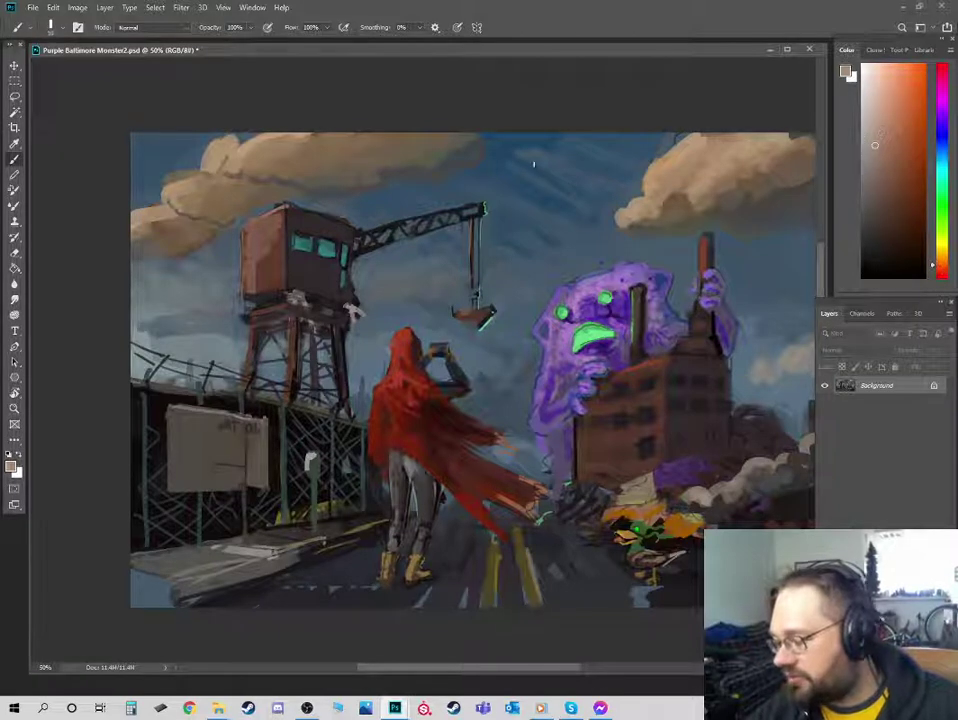
{"action": "key", "text": "4"}
{"action": "key", "text": "5"}
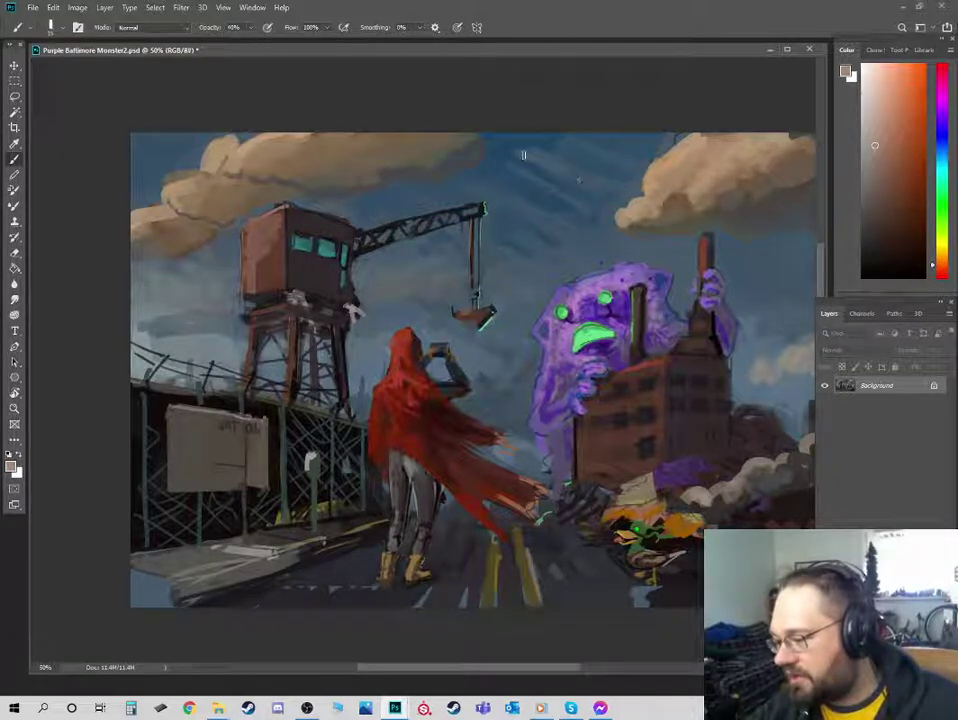
{"action": "left_click_drag", "start_coordinate": [533, 160], "coordinate": [593, 190]}
{"action": "left_click_drag", "start_coordinate": [567, 149], "coordinate": [626, 173]}
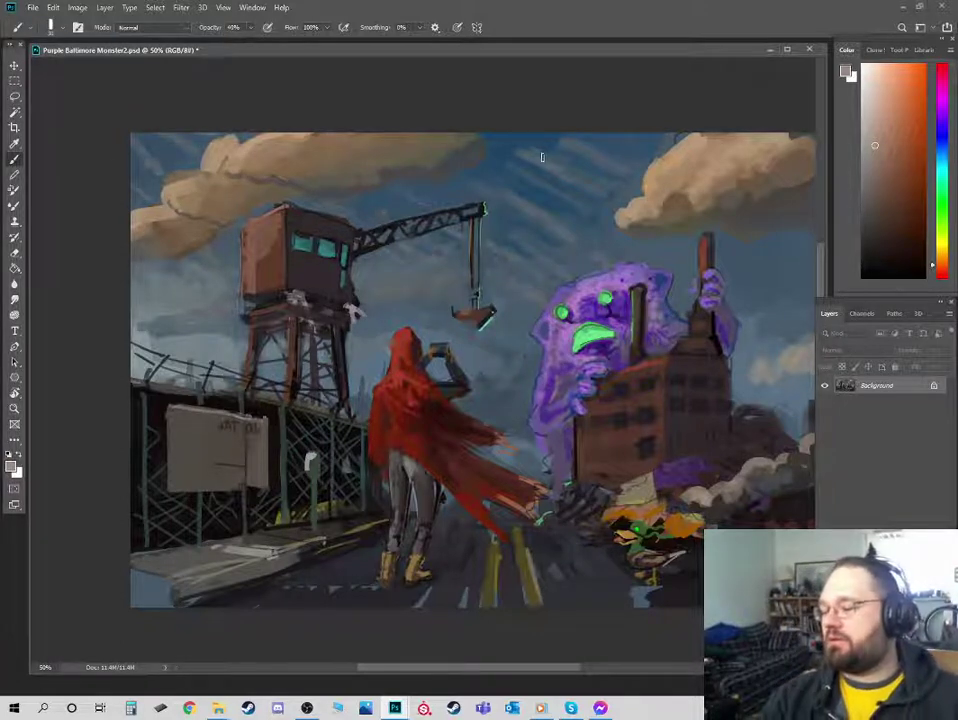
- Blend the light diagonal streaks into the sky with sampled blues at 40% brush opacity
{"action": "left_click", "coordinate": [511, 146], "text": "alt"}
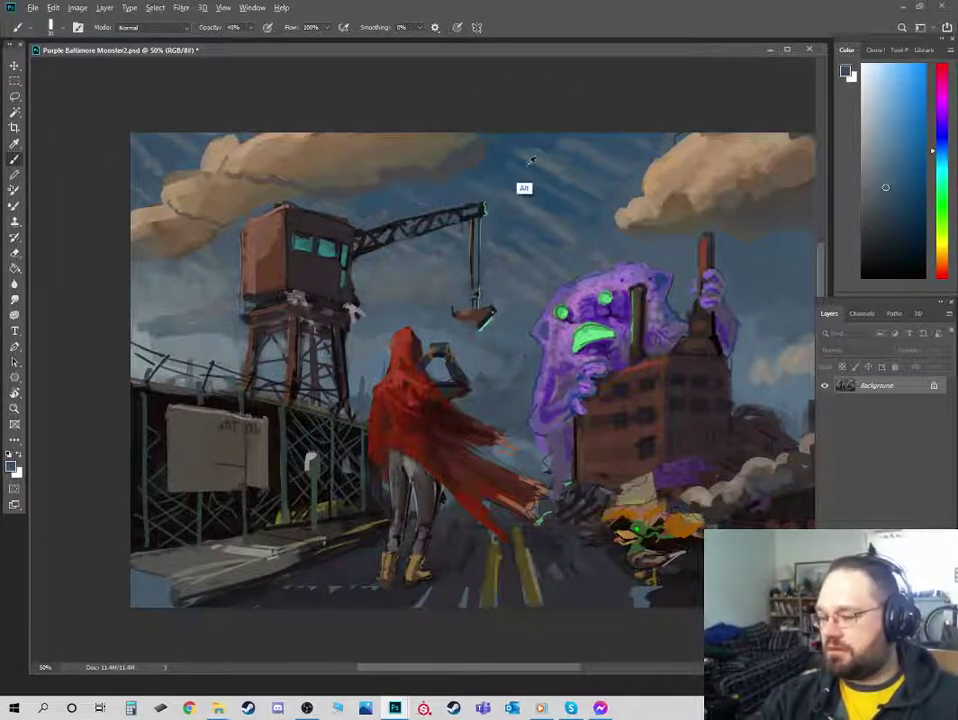
{"action": "left_click", "coordinate": [525, 158], "text": "alt"}
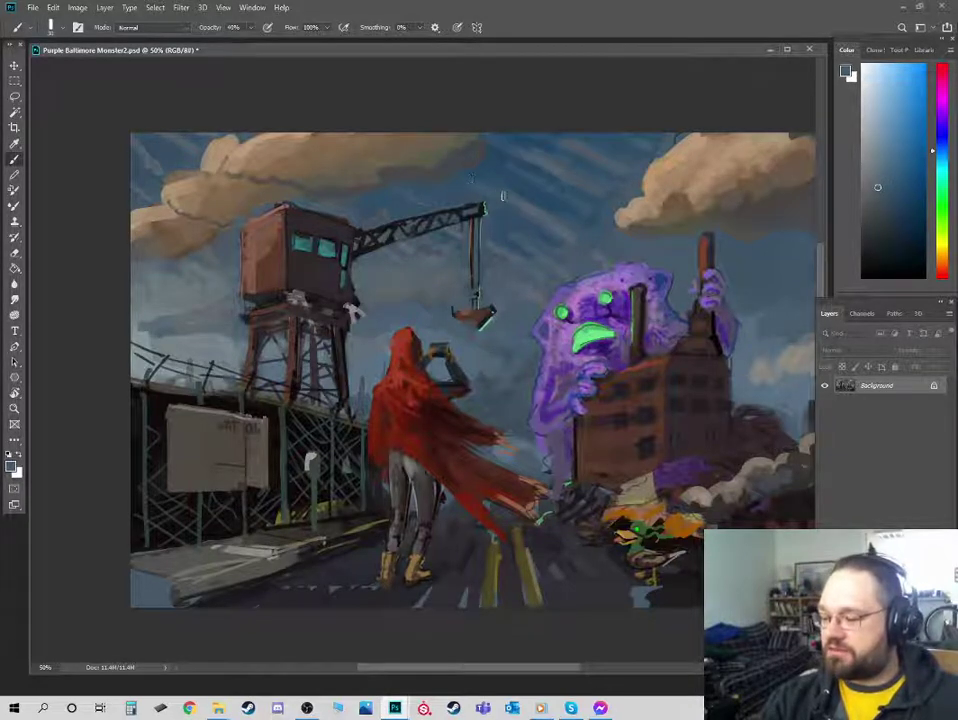
{"action": "key", "text": "ctrl+0"}
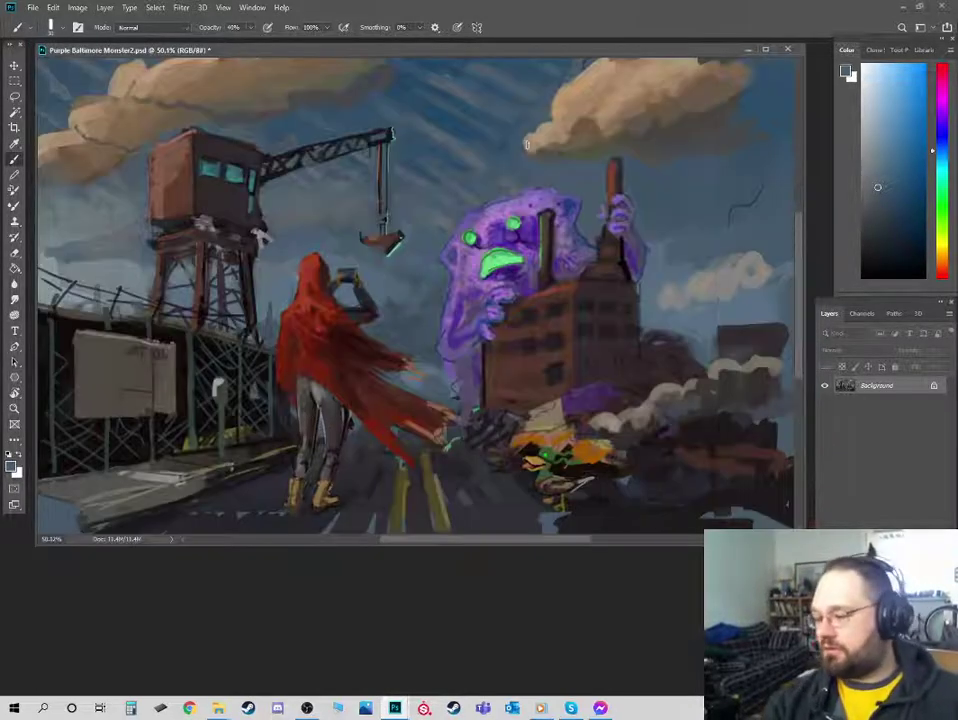
{"action": "left_click", "coordinate": [502, 123], "text": "alt"}
{"action": "left_click", "coordinate": [513, 113], "text": "alt"}
{"action": "left_click", "coordinate": [497, 74], "text": "alt"}
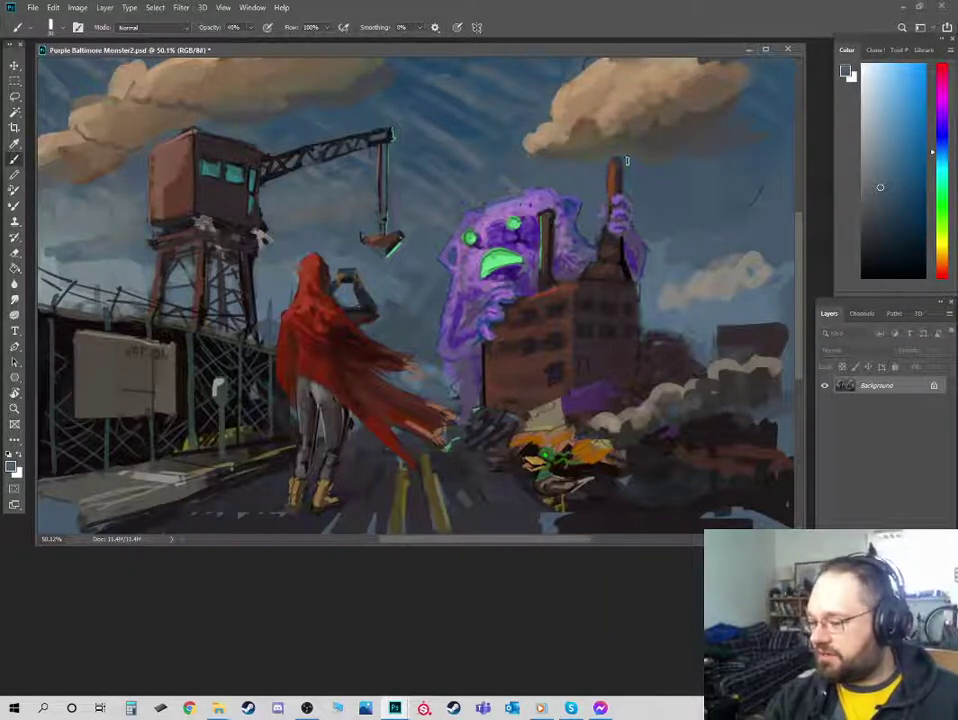
- Examine the overall composition to judge the streaked sky against the figures and buildings
{"action": "key", "text": "ctrl+minus"}
{"action": "key", "text": "ctrl+minus"}
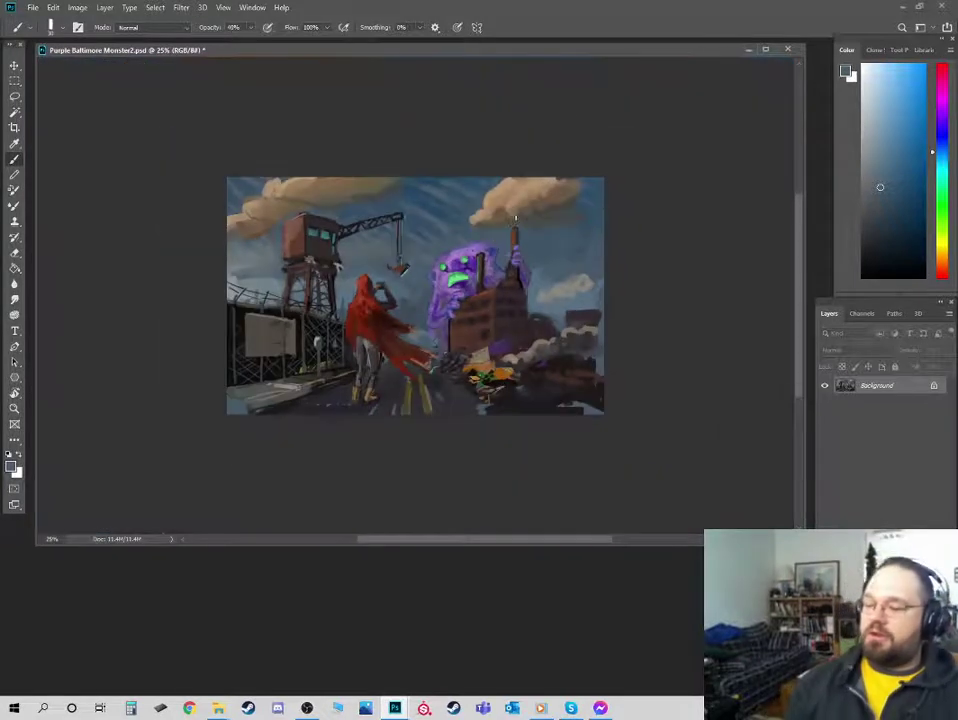
{"action": "key", "text": "ctrl+plus"}
{"action": "key", "text": "ctrl+plus"}
{"action": "key", "text": "ctrl+plus"}
{"action": "key", "text": "ctrl+minus"}
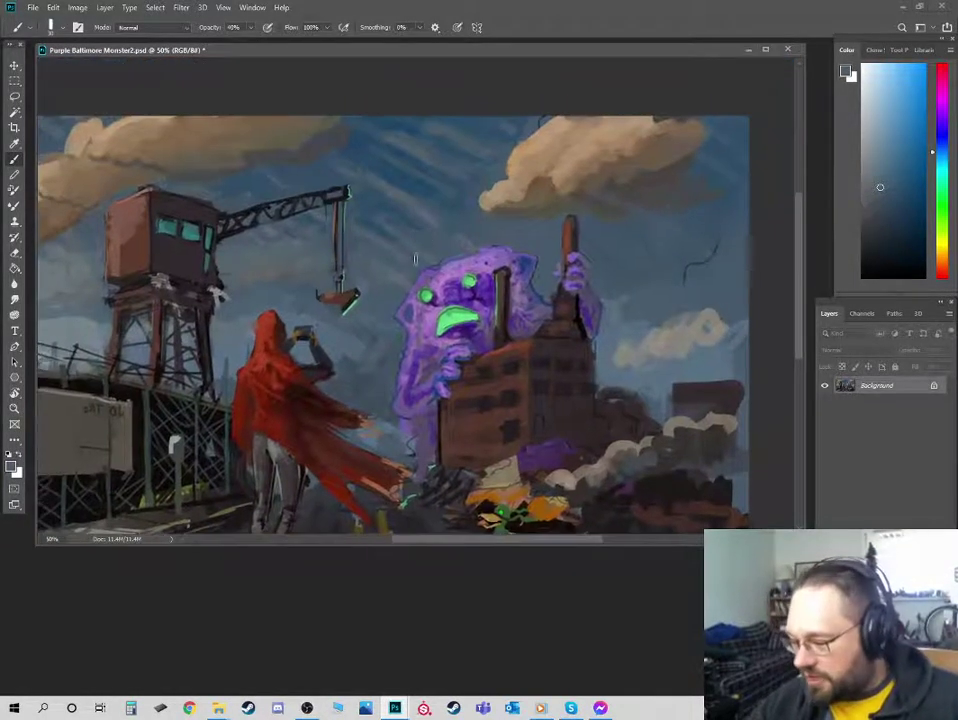
{"action": "key", "text": "ctrl+minus"}
{"action": "key", "text": "ctrl+minus"}
- Smooth the crane cab's lit side wall with its sampled reddish brown at 100% brush opacity
{"action": "key", "text": "ctrl+plus"}
{"action": "key", "text": "ctrl+plus"}
{"action": "left_click_drag", "start_coordinate": [322, 247], "coordinate": [570, 227]}
{"action": "key", "text": "ctrl+plus"}
{"action": "mouse_move", "coordinate": [408, 231]}
{"action": "left_mouse_down"}
{"action": "mouse_move", "coordinate": [409, 266]}
{"action": "mouse_move", "coordinate": [375, 281]}
{"action": "mouse_move", "coordinate": [390, 276]}
{"action": "mouse_move", "coordinate": [398, 288]}
{"action": "mouse_move", "coordinate": [406, 249]}
{"action": "left_mouse_up"}
{"action": "left_click", "coordinate": [389, 308], "text": "alt"}
{"action": "key", "text": "0"}
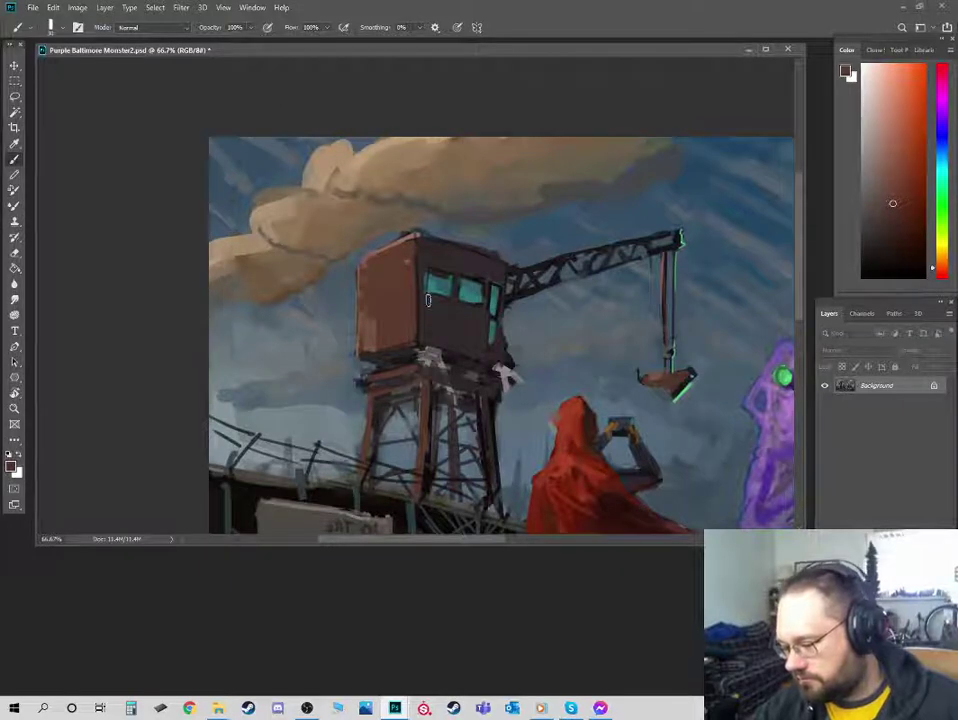
- Even out the crane cab's shaded front wall around the windows with sampled dark purple-browns
{"action": "left_click", "coordinate": [431, 299], "text": "alt"}
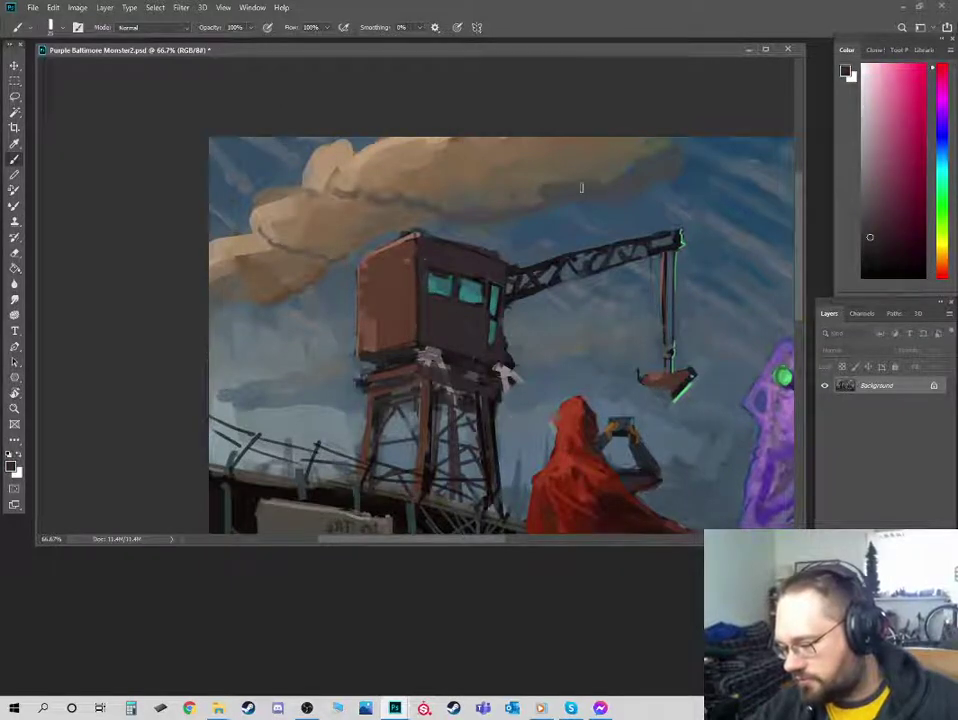
{"action": "left_click", "coordinate": [465, 258], "text": "alt"}
{"action": "left_click", "coordinate": [458, 272], "text": "alt"}
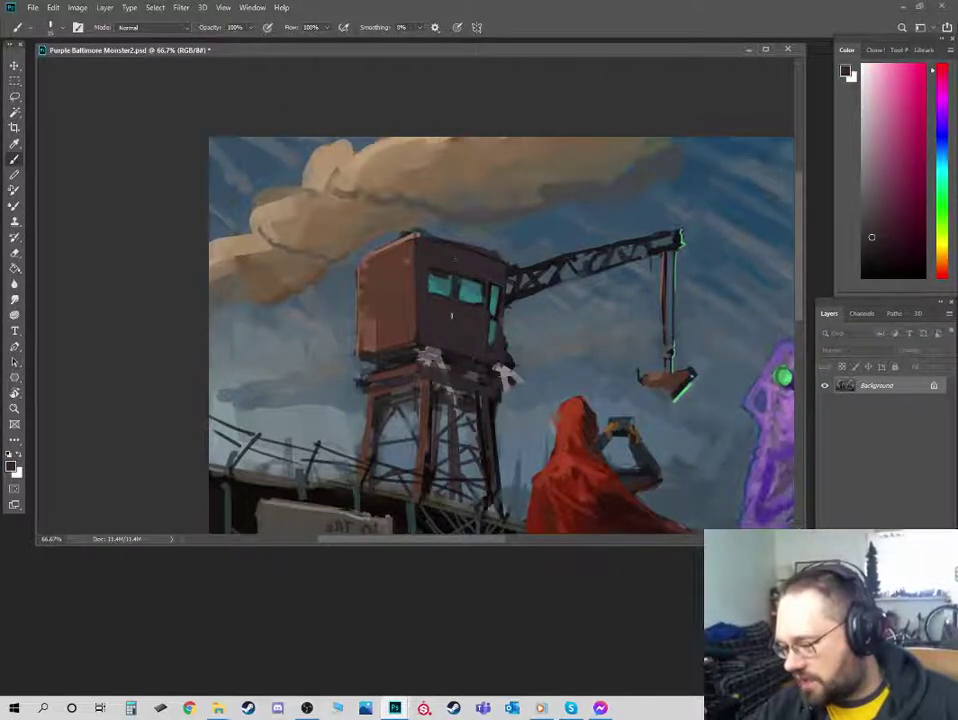
{"action": "left_click", "coordinate": [450, 297], "text": "alt"}
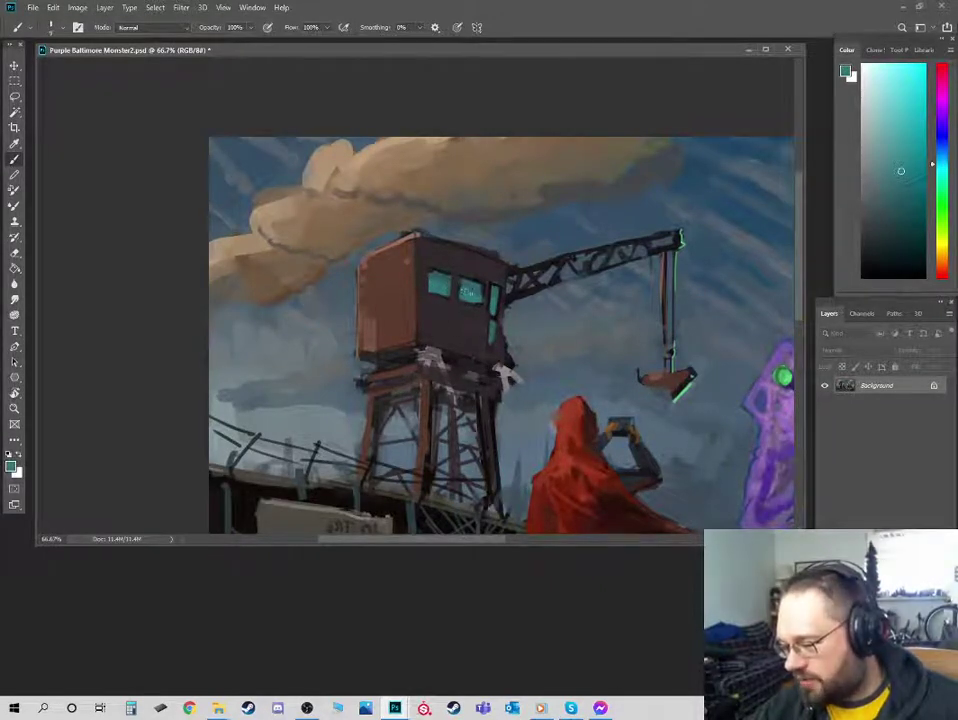
- Rework the crane cab's front windows with sampled teals and a very dark teal for the shaded glass
{"action": "left_click", "coordinate": [471, 290], "text": "alt"}
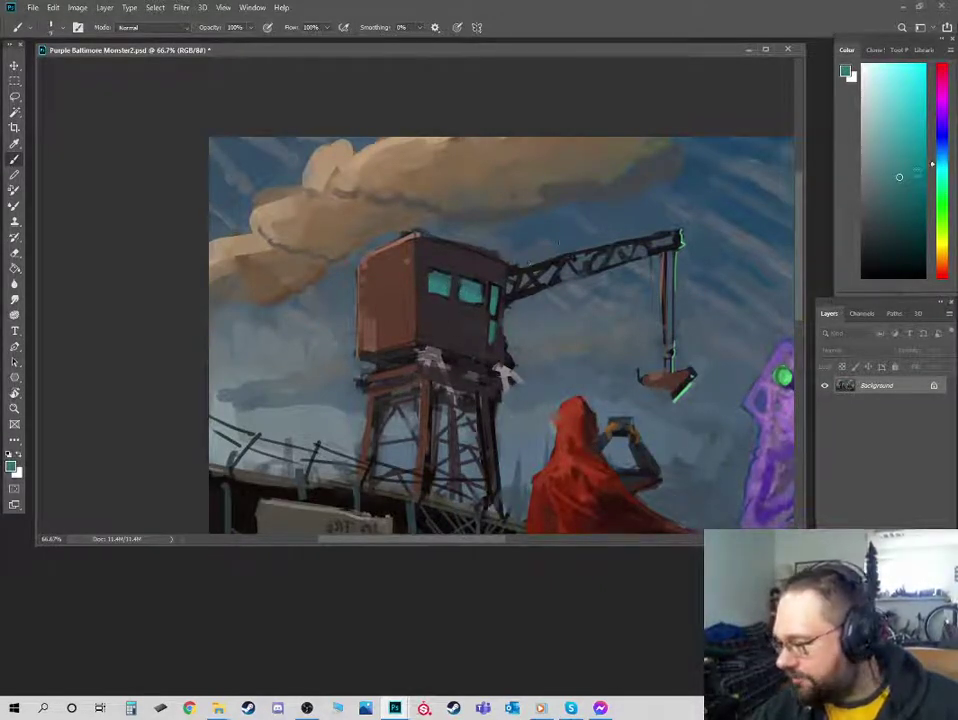
{"action": "left_click", "coordinate": [470, 293], "text": "alt"}
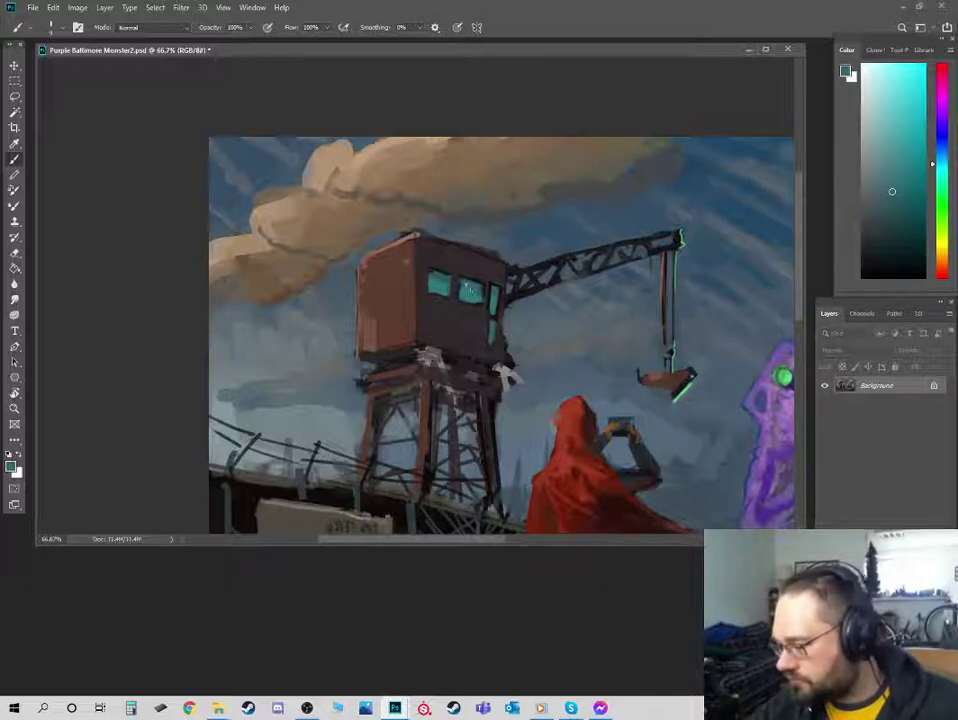
{"action": "left_click", "coordinate": [884, 239]}
{"action": "key", "text": "bracketright"}
{"action": "key", "text": "bracketright"}
{"action": "left_click_drag", "start_coordinate": [459, 284], "coordinate": [470, 290]}
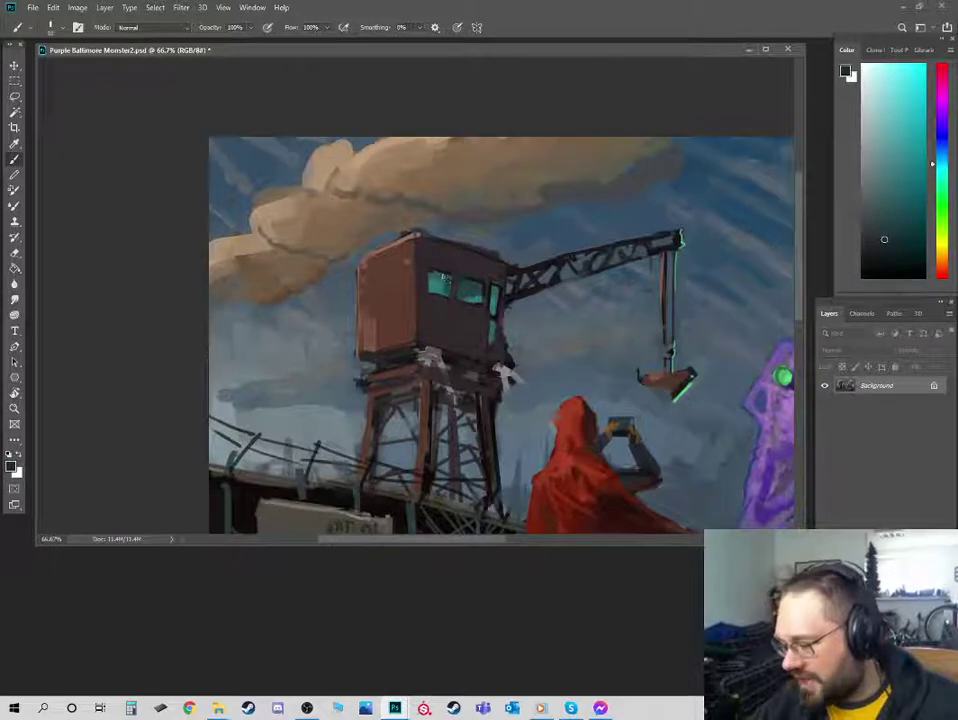
- Darken the glass and define the frames of the crane cab's two front windows with the very dark teal
{"action": "key", "text": "ctrl+plus"}
{"action": "key", "text": "ctrl+plus"}
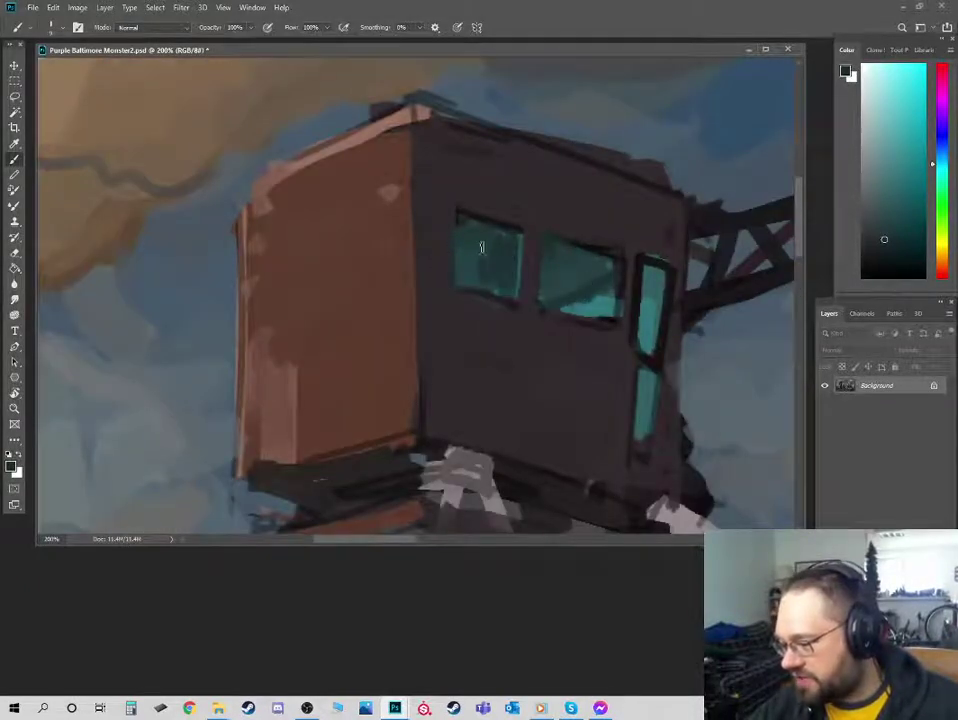
{"action": "left_click_drag", "start_coordinate": [611, 246], "coordinate": [508, 224]}
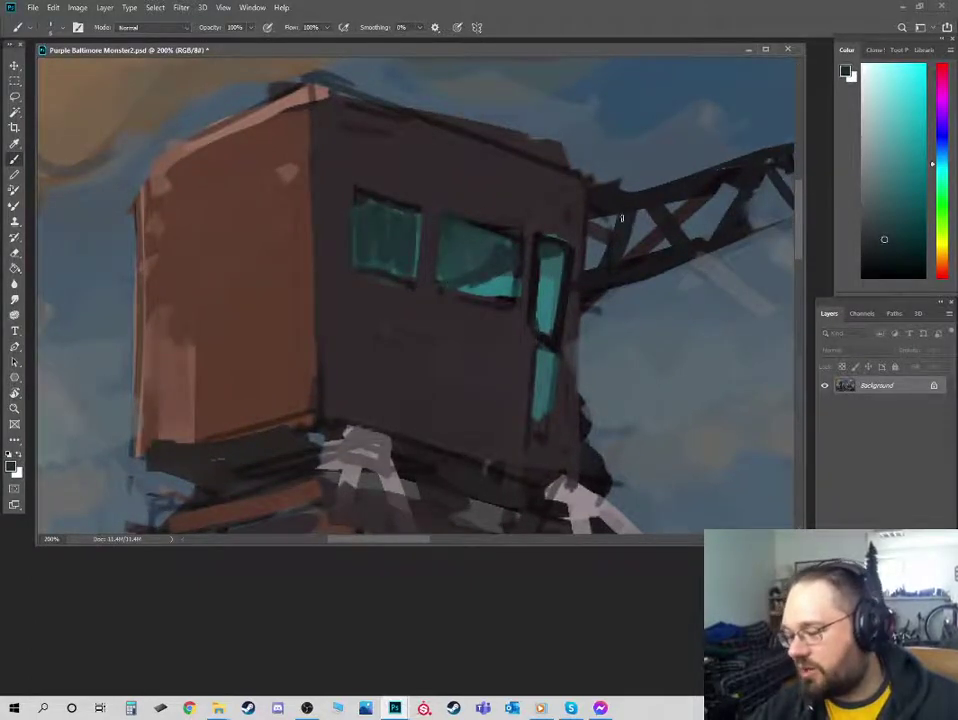
- Darken the bright teal glass of the crane cab's two narrow end windows with sampled very dark teal and near-black
{"action": "scroll", "coordinate": [624, 216], "scroll_direction": "down", "scroll_amount": 3}
{"action": "scroll", "coordinate": [623, 211], "scroll_direction": "down", "scroll_amount": 1}
{"action": "scroll", "coordinate": [624, 214], "scroll_direction": "up", "scroll_amount": 3}
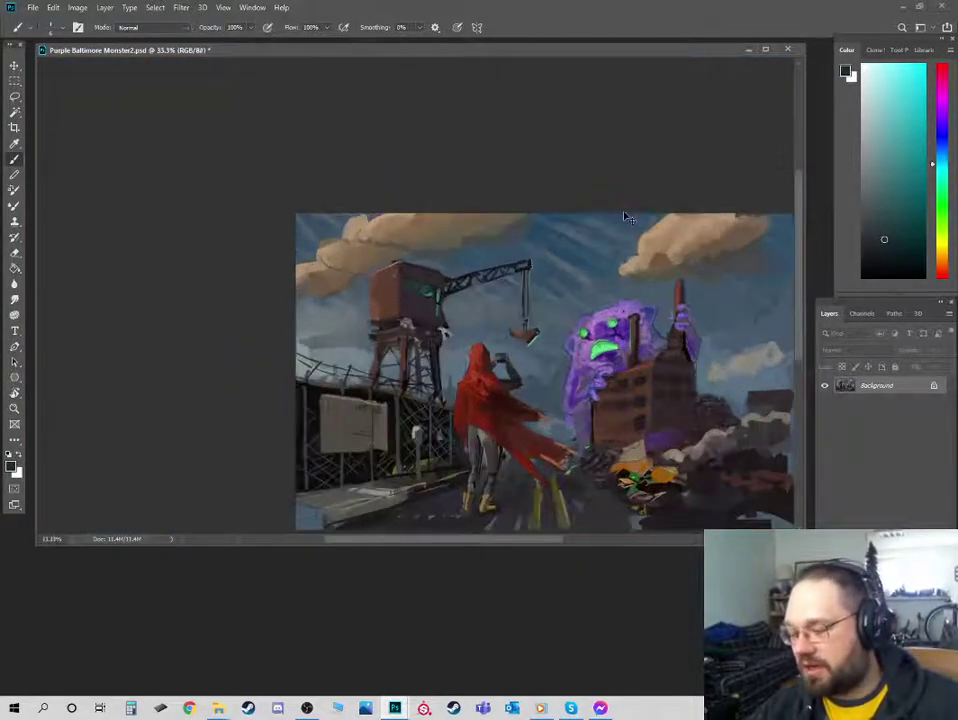
{"action": "left_click", "coordinate": [507, 285], "text": "alt"}
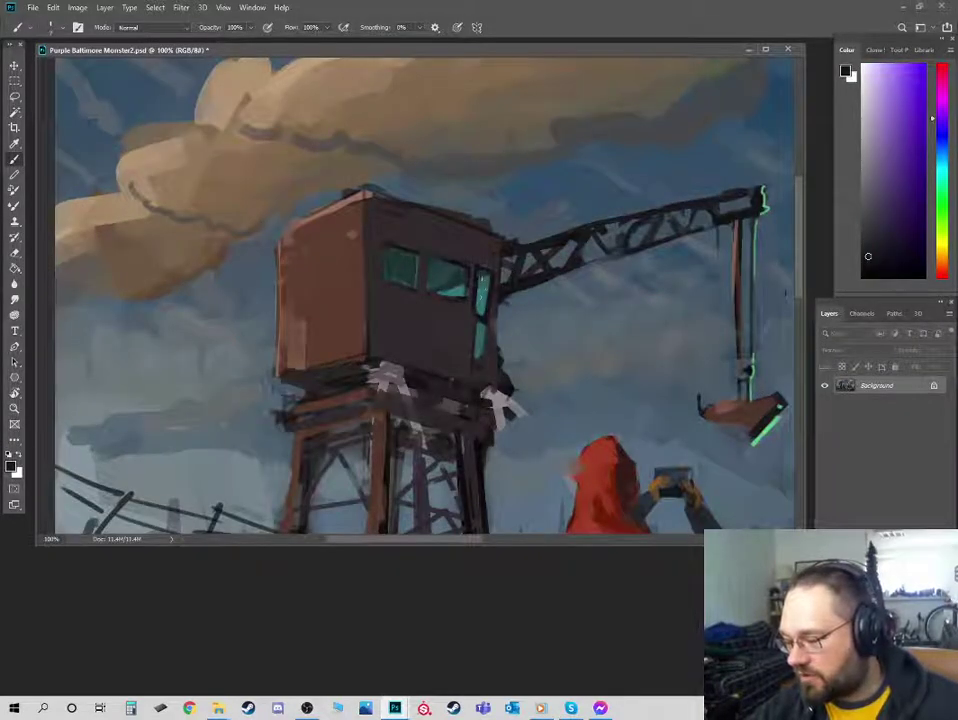
{"action": "left_click", "coordinate": [483, 290], "text": "alt"}
{"action": "left_click_drag", "start_coordinate": [483, 290], "coordinate": [483, 308]}
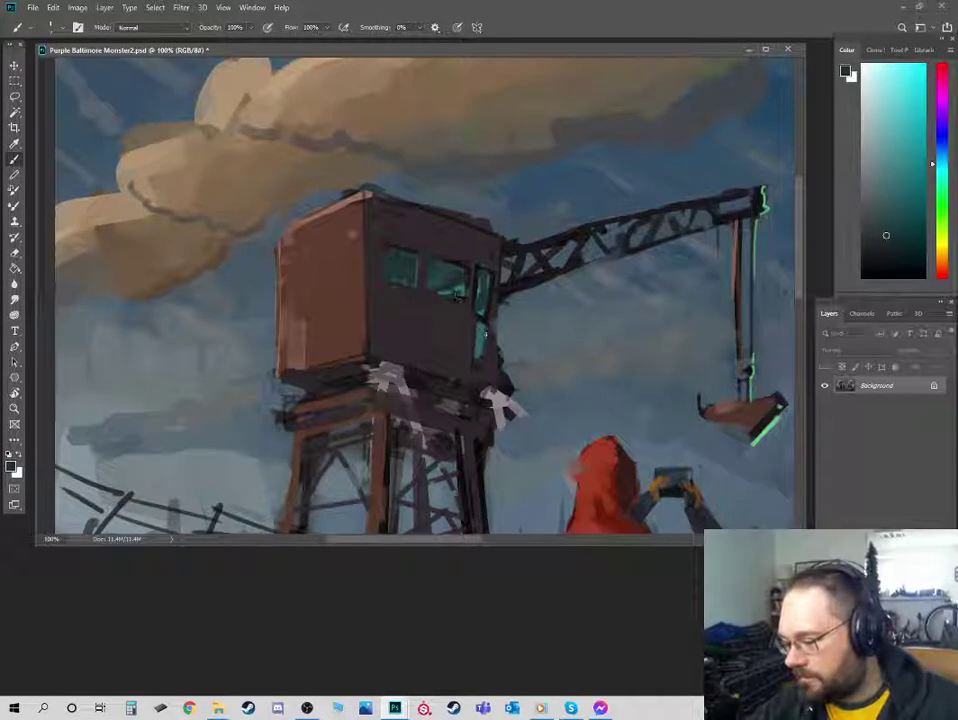
{"action": "left_click", "coordinate": [483, 346], "text": "alt"}
{"action": "left_click", "coordinate": [480, 337], "text": "alt"}
{"action": "left_click", "coordinate": [479, 332], "text": "alt"}
{"action": "left_click_drag", "start_coordinate": [479, 326], "coordinate": [475, 352]}
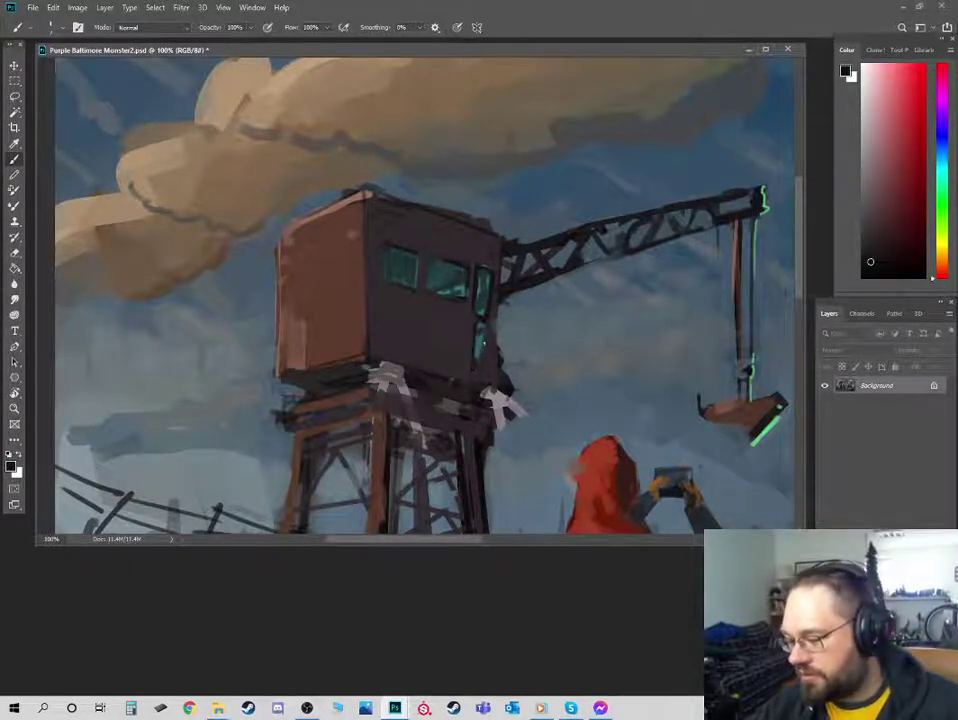
{"action": "left_click", "coordinate": [481, 329], "text": "alt"}
{"action": "key", "text": "ctrl+minus"}
{"action": "key", "text": "ctrl+minus"}
{"action": "key", "text": "ctrl+minus"}
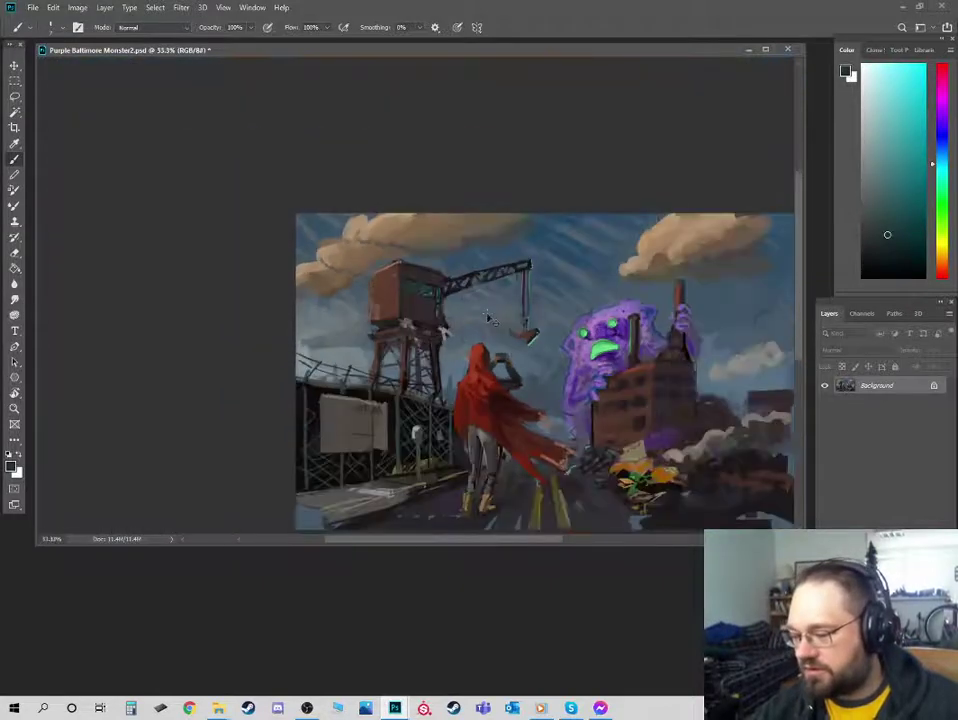
- Touch up the lower part and corner edge of the crane cab's lit side wall with sampled reddish browns
{"action": "key", "text": "ctrl+plus"}
{"action": "key", "text": "ctrl+plus"}
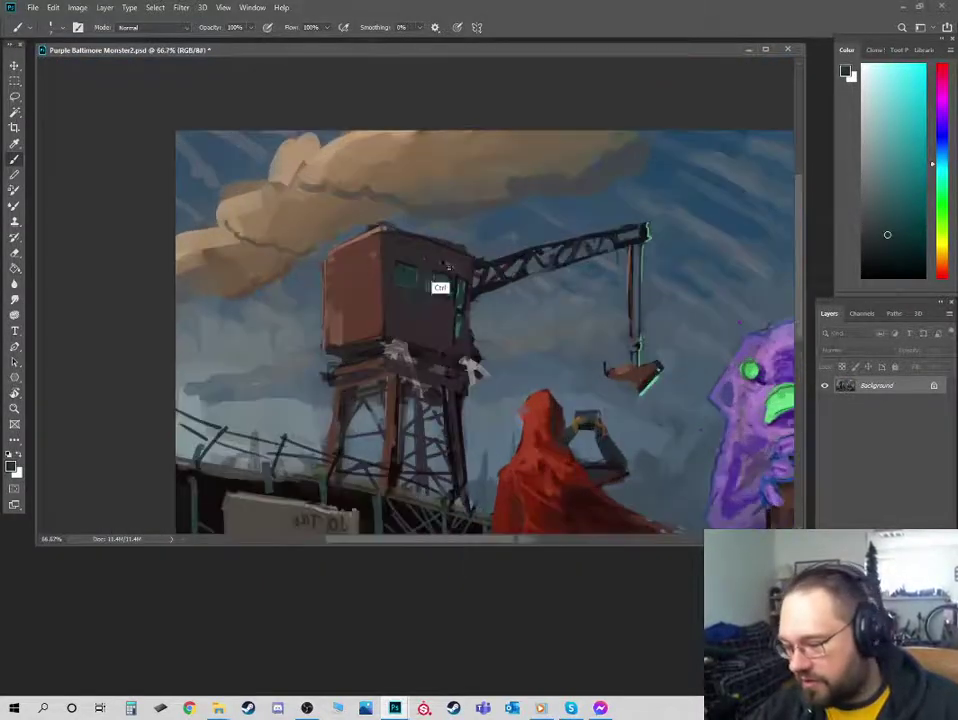
{"action": "left_click", "coordinate": [367, 297], "text": "alt"}
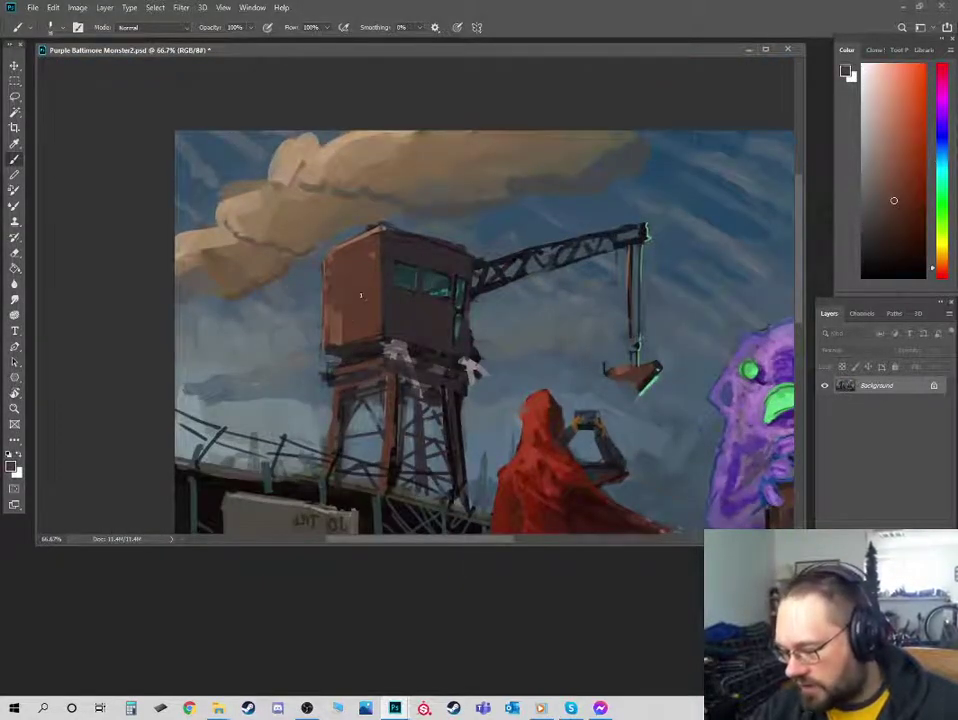
{"action": "left_click", "coordinate": [335, 366], "text": "alt"}
{"action": "mouse_move", "coordinate": [377, 336]}
{"action": "left_mouse_down"}
{"action": "mouse_move", "coordinate": [376, 298]}
{"action": "mouse_move", "coordinate": [372, 306]}
{"action": "left_mouse_up"}
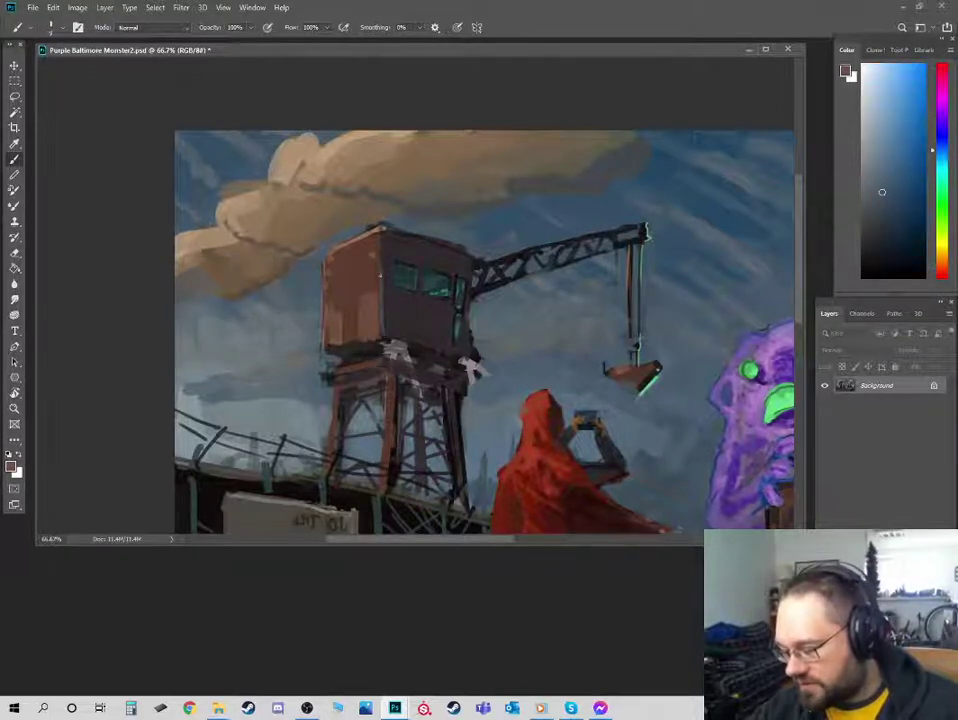
{"action": "left_click", "coordinate": [394, 312], "text": "alt"}
- Sketch a coil and spotlight on the crane cab's roof and a framed door on its lit side wall in near-black
{"action": "left_click", "coordinate": [376, 338], "text": "alt"}
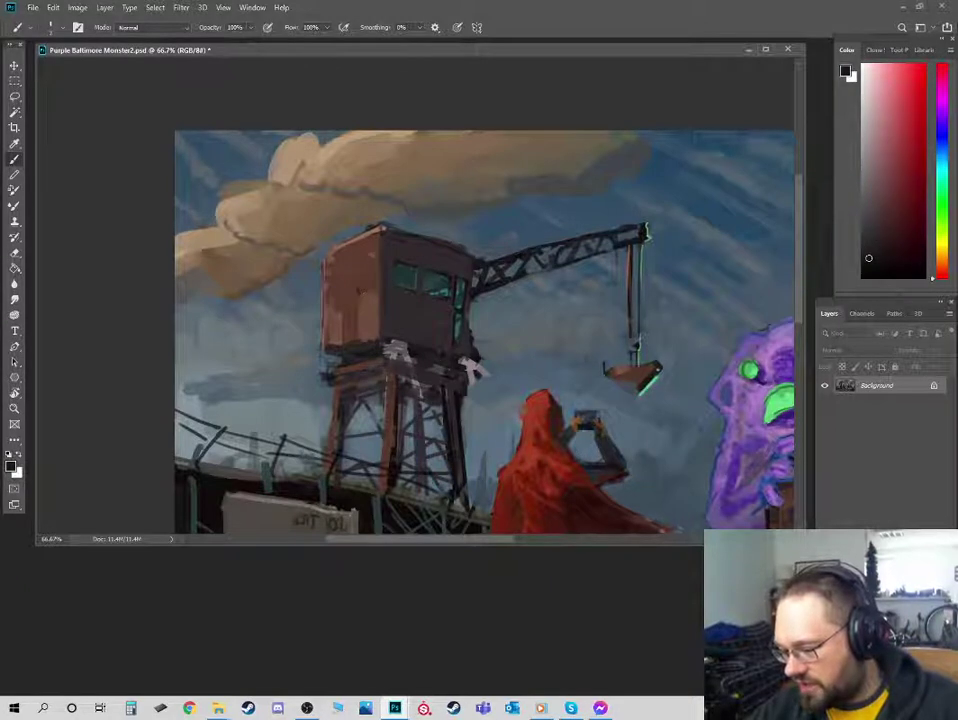
{"action": "mouse_move", "coordinate": [356, 272]}
{"action": "left_mouse_down"}
{"action": "mouse_move", "coordinate": [342, 243]}
{"action": "mouse_move", "coordinate": [364, 227]}
{"action": "mouse_move", "coordinate": [349, 244]}
{"action": "left_mouse_up"}
{"action": "mouse_move", "coordinate": [363, 225]}
{"action": "left_mouse_down"}
{"action": "mouse_move", "coordinate": [375, 288]}
{"action": "mouse_move", "coordinate": [354, 258]}
{"action": "mouse_move", "coordinate": [347, 268]}
{"action": "mouse_move", "coordinate": [361, 296]}
{"action": "mouse_move", "coordinate": [352, 262]}
{"action": "left_mouse_up"}
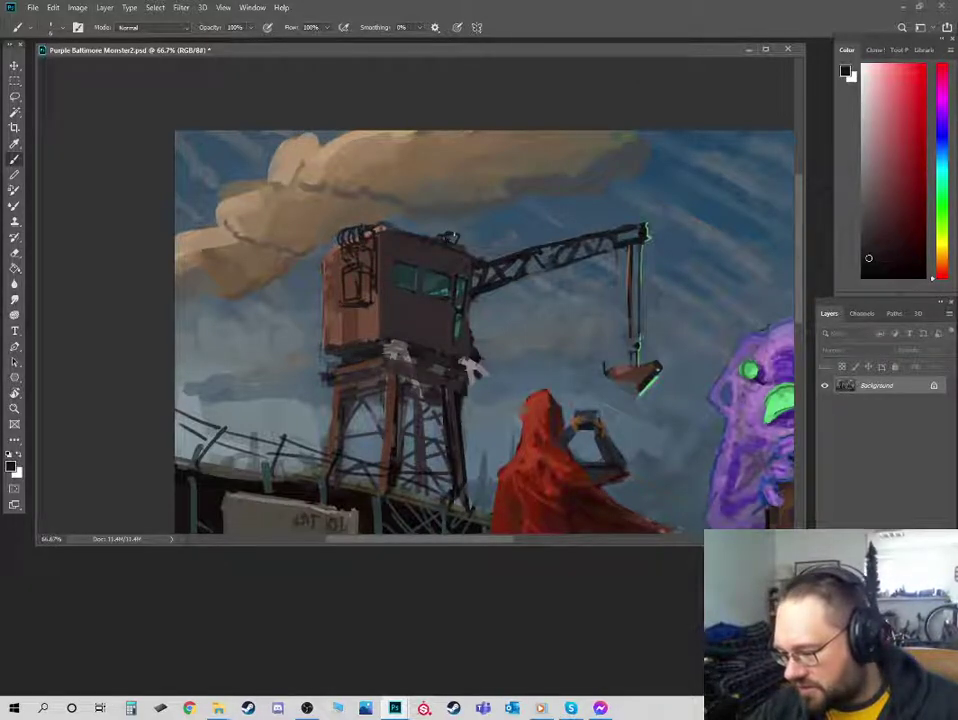
- Shape the crane cab's roof spotlight and paint its lens with the sampled pale grey
{"action": "left_click", "coordinate": [452, 238], "text": "alt"}
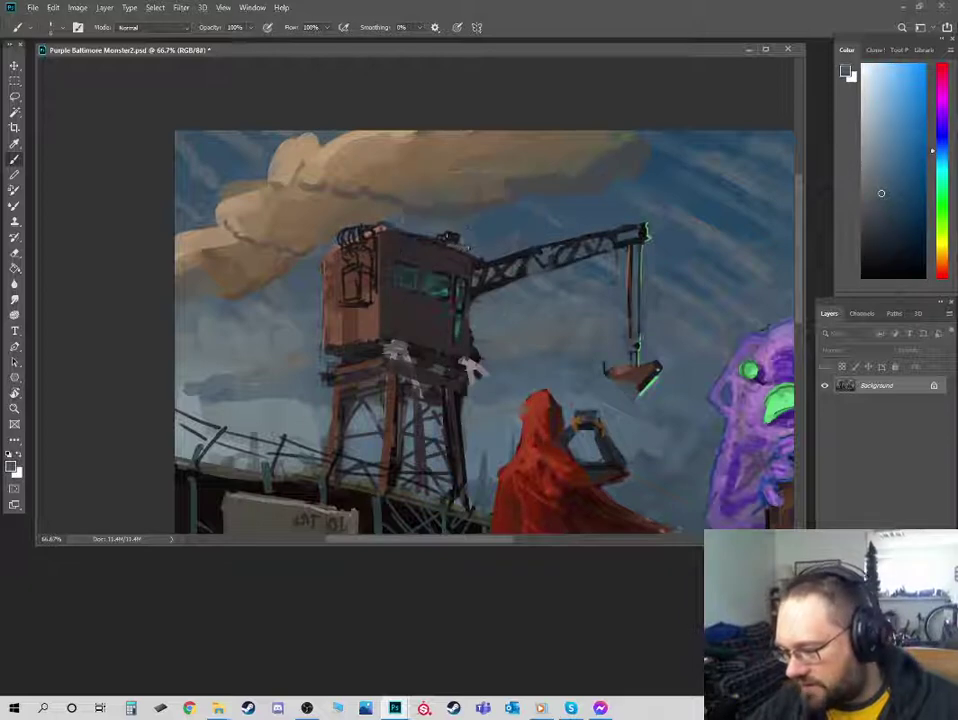
{"action": "left_click", "coordinate": [449, 238], "text": "alt"}
{"action": "left_click", "coordinate": [471, 364], "text": "alt"}
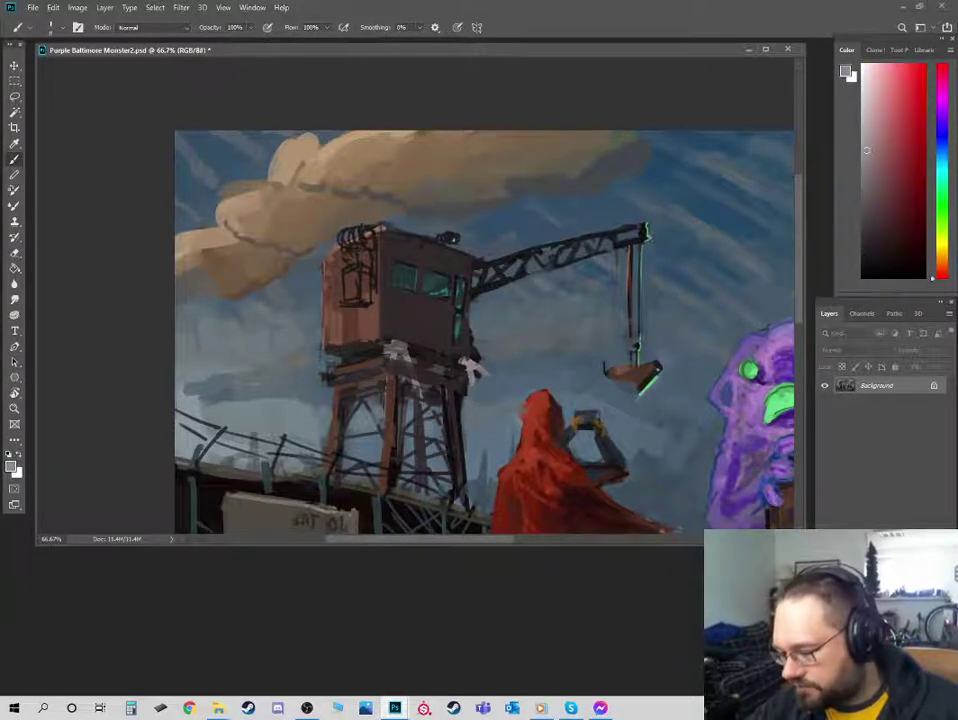
- Add a small railing to the cab roof and outline the lit wall's outer edge with the sampled near-black
{"action": "left_click", "coordinate": [452, 238], "text": "alt"}
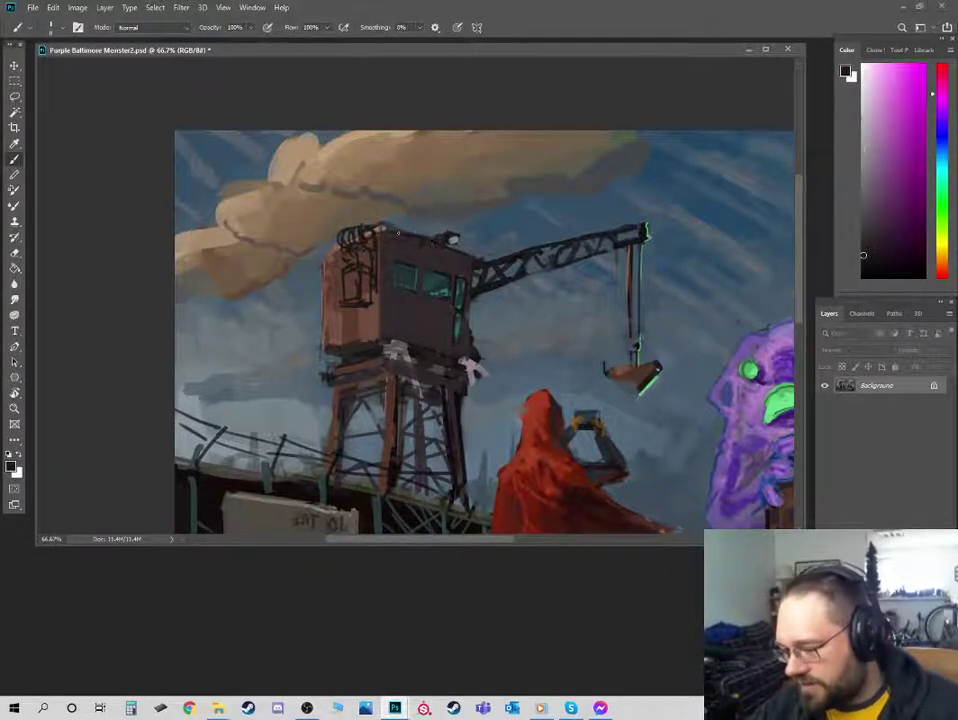
{"action": "left_click_drag", "start_coordinate": [403, 230], "coordinate": [418, 228]}
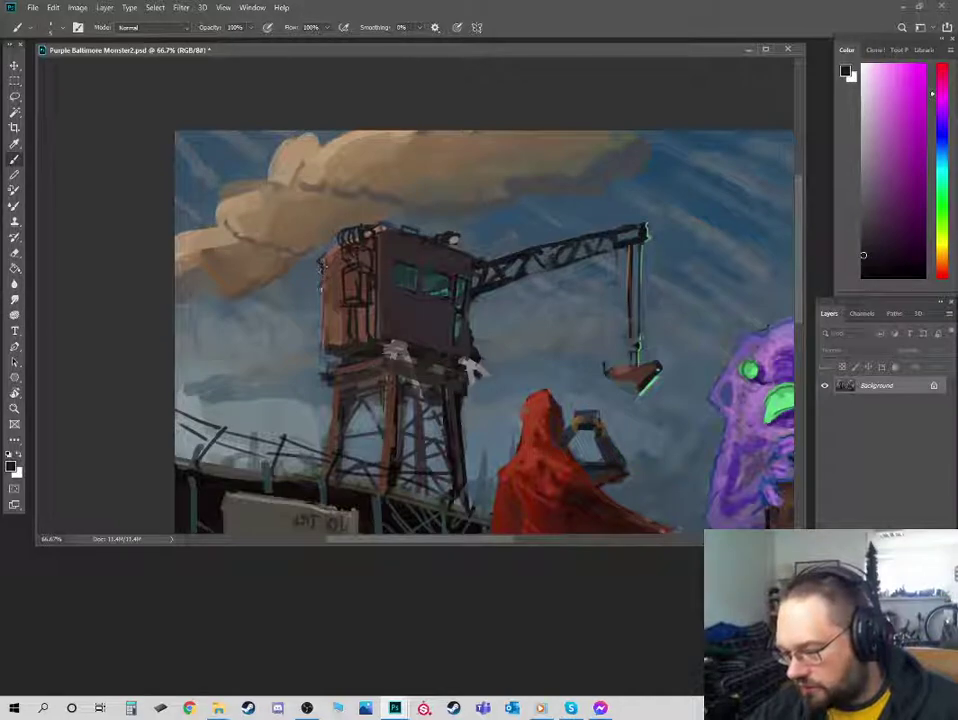
{"action": "left_click_drag", "start_coordinate": [321, 287], "coordinate": [326, 356]}
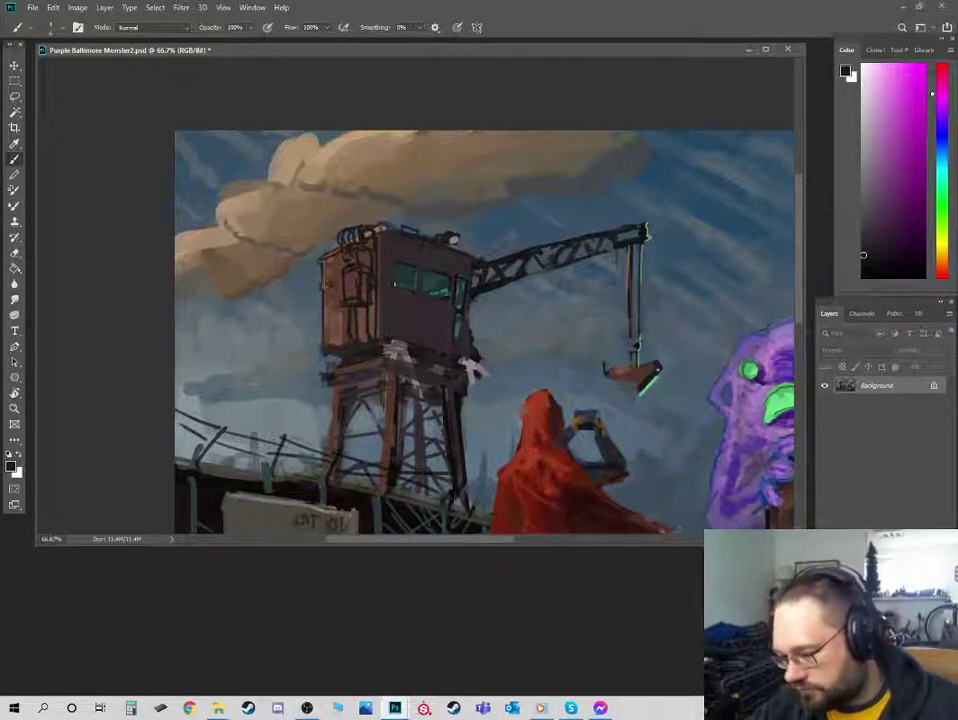
- Divide the cab's first front window into four panes and the second with a vertical bar, using sampled dark tones
{"action": "left_click", "coordinate": [414, 268], "text": "alt"}
{"action": "key", "text": "ctrl+plus"}
{"action": "key", "text": "ctrl+plus"}
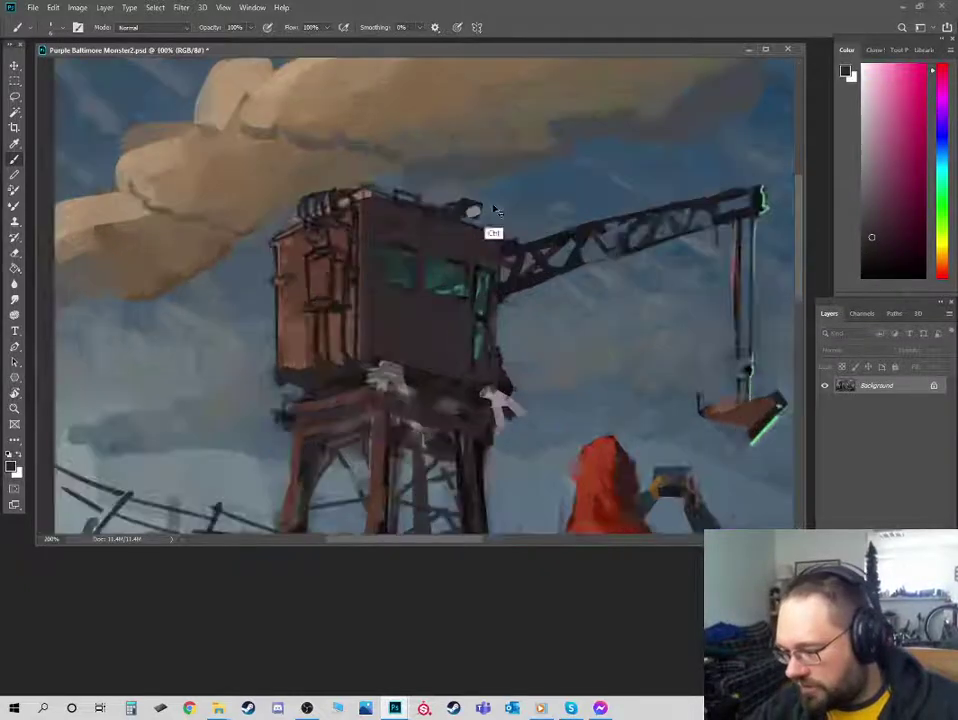
{"action": "left_click_drag", "start_coordinate": [409, 188], "coordinate": [404, 233]}
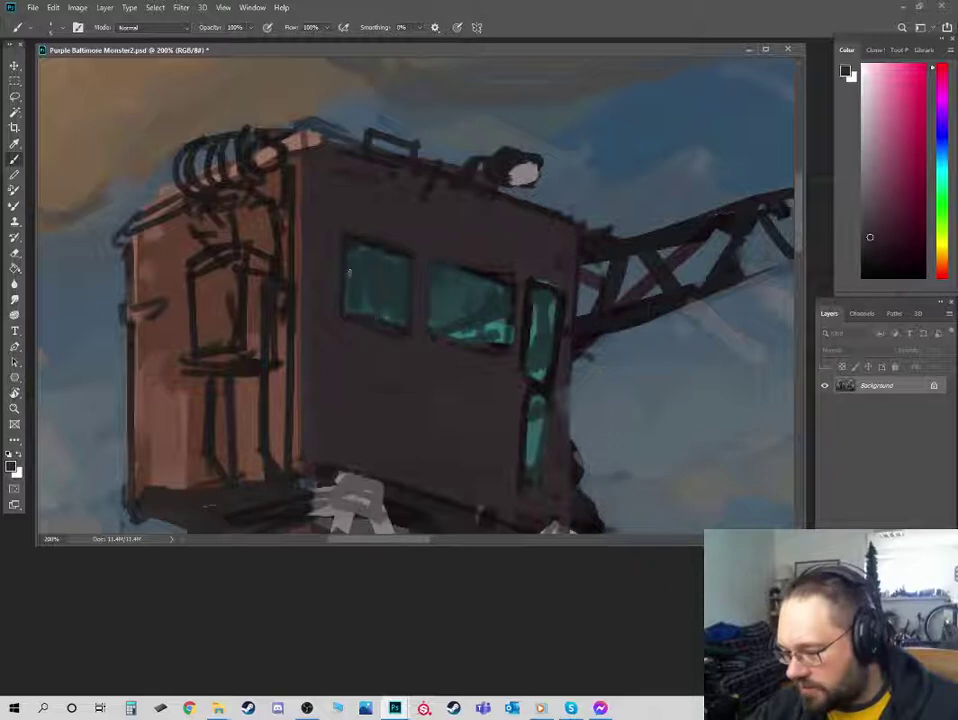
{"action": "left_click", "coordinate": [364, 238], "text": "alt"}
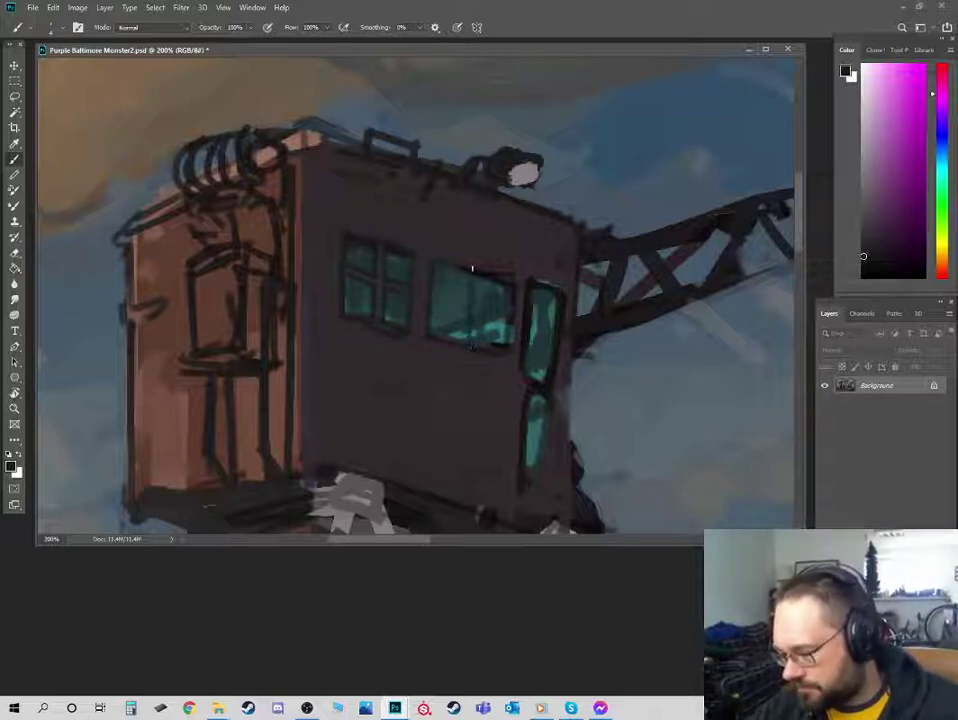
{"action": "left_click", "coordinate": [470, 266], "text": "alt"}
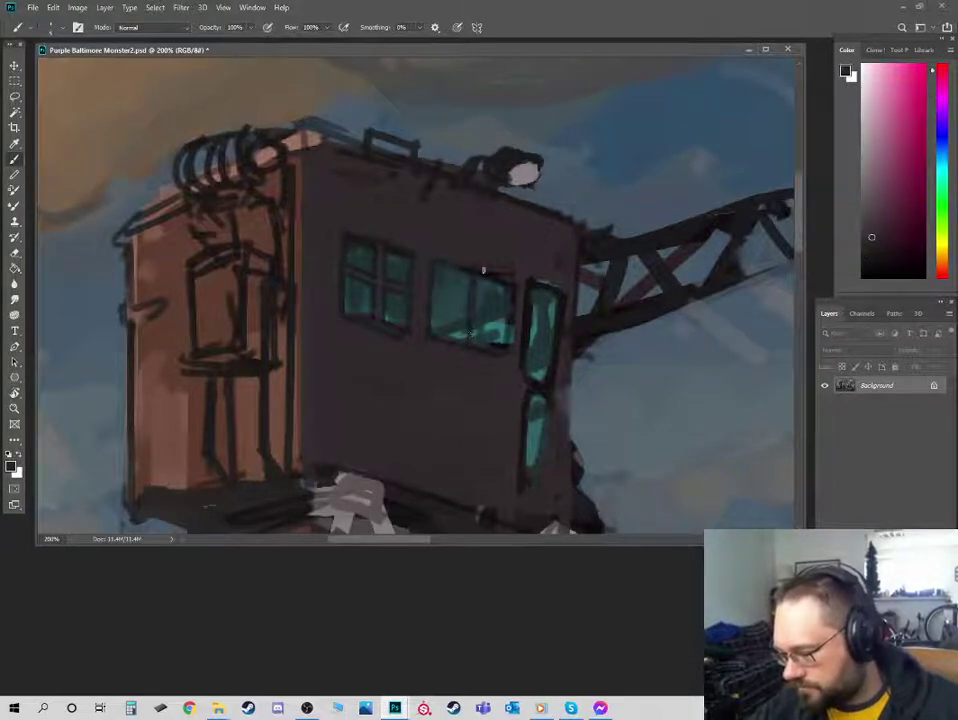
{"action": "left_click", "coordinate": [485, 268], "text": "alt"}
{"action": "left_click_drag", "start_coordinate": [474, 275], "coordinate": [468, 345]}
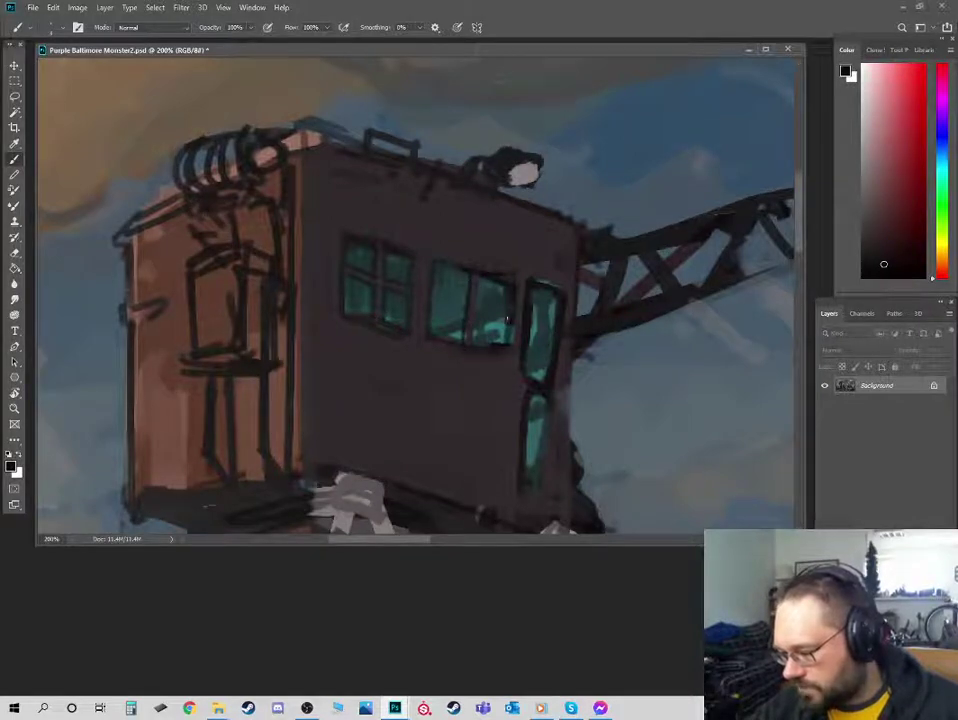
{"action": "left_click", "coordinate": [496, 357], "text": "alt"}
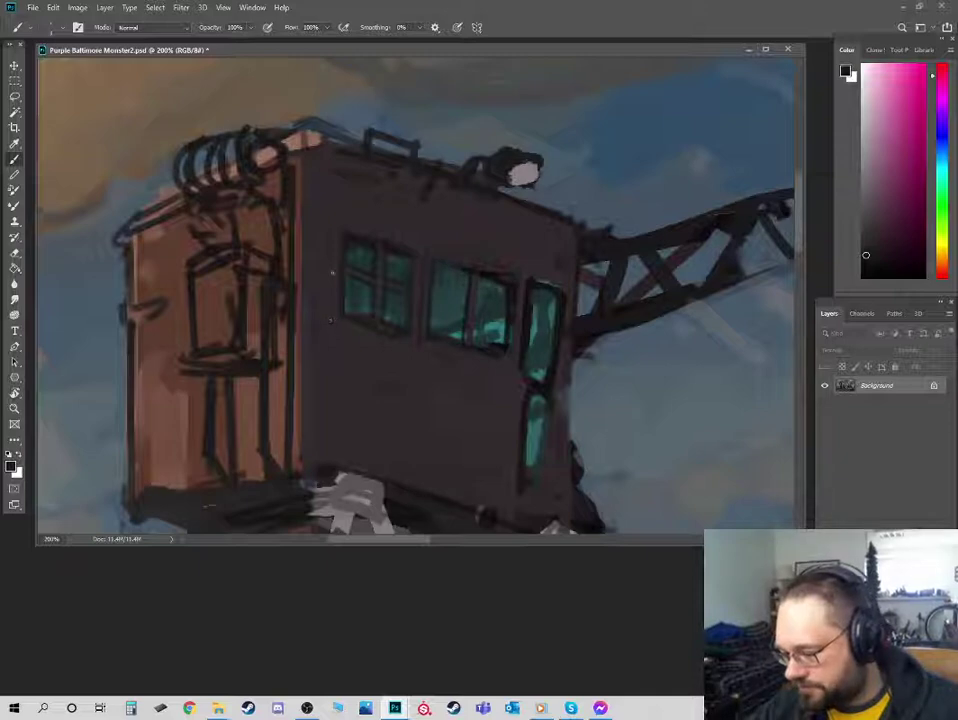
- Clean up the crane cab's roof edge beside the railing with sampled dark, sky and cloud colours
{"action": "scroll", "coordinate": [438, 237], "scroll_direction": "up", "scroll_amount": 3}
{"action": "left_click", "coordinate": [377, 270], "text": "alt"}
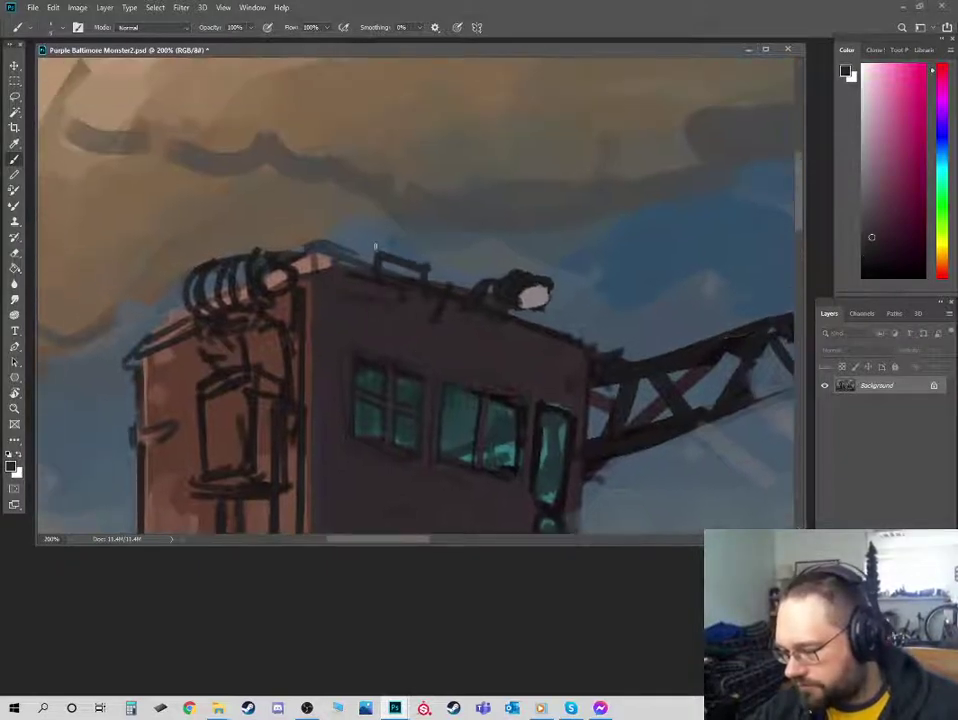
{"action": "left_click", "coordinate": [375, 246], "text": "alt"}
{"action": "mouse_move", "coordinate": [312, 243]}
{"action": "left_mouse_down"}
{"action": "mouse_move", "coordinate": [361, 254]}
{"action": "mouse_move", "coordinate": [290, 253]}
{"action": "mouse_move", "coordinate": [305, 254]}
{"action": "left_mouse_up"}
{"action": "left_click", "coordinate": [286, 244], "text": "alt"}
- Extend the brown cloud down behind the crane cab's roof with sampled grey-brown tones
{"action": "key", "text": "ctrl+minus"}
{"action": "key", "text": "ctrl+minus"}
{"action": "key", "text": "ctrl+minus"}
{"action": "key", "text": "ctrl+plus"}
{"action": "left_click", "coordinate": [397, 275], "text": "alt"}
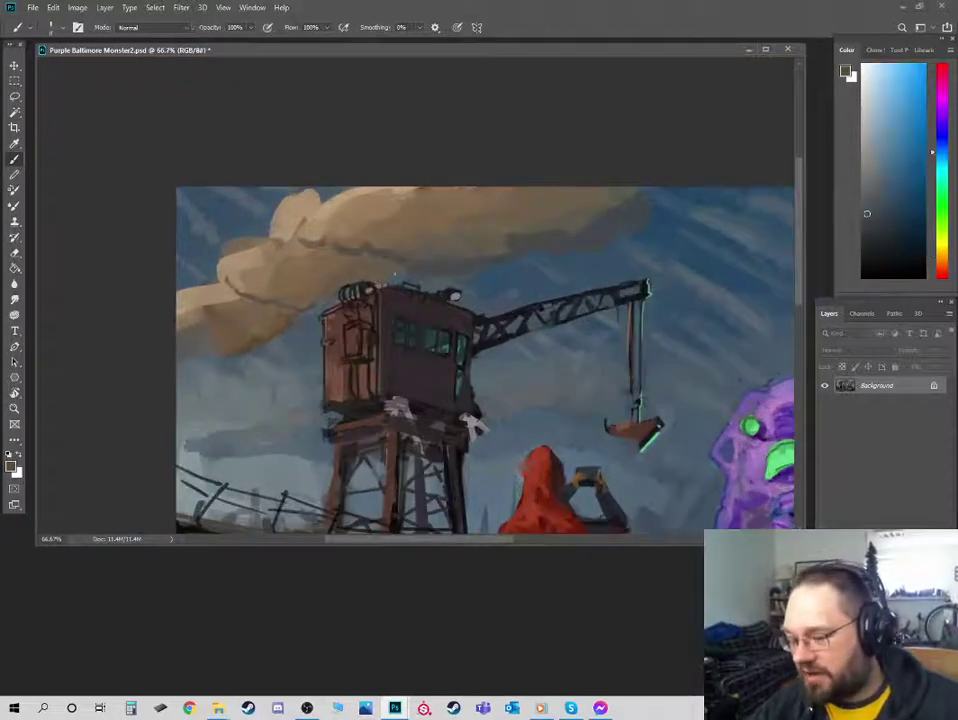
{"action": "scroll", "coordinate": [416, 299], "scroll_direction": "up", "scroll_amount": 1}
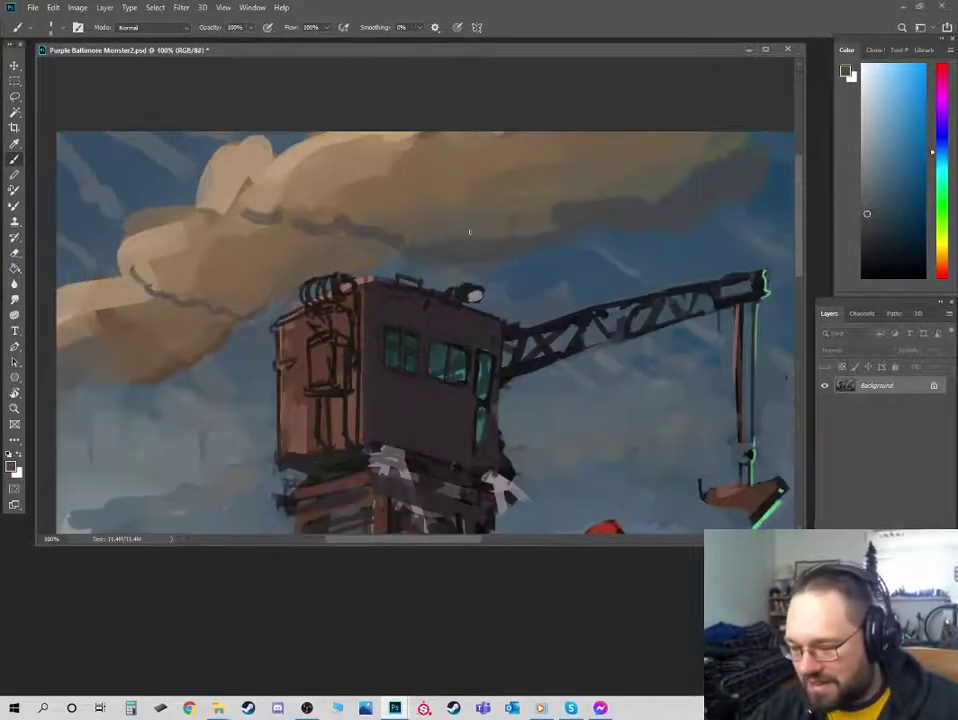
{"action": "left_click", "coordinate": [257, 305], "text": "alt"}
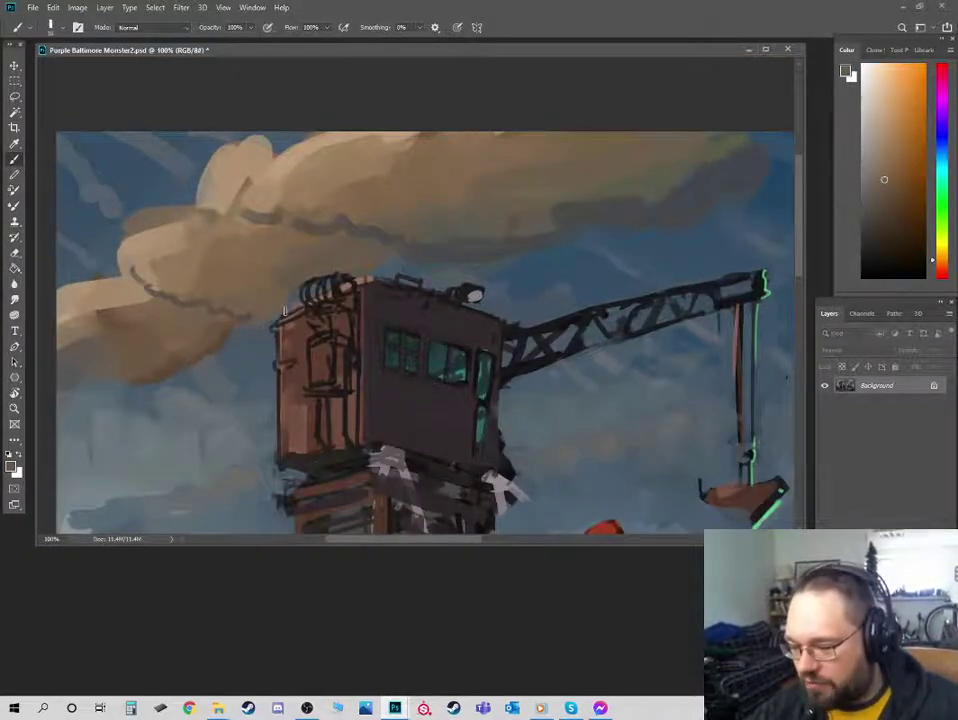
{"action": "left_click", "coordinate": [365, 258], "text": "alt"}
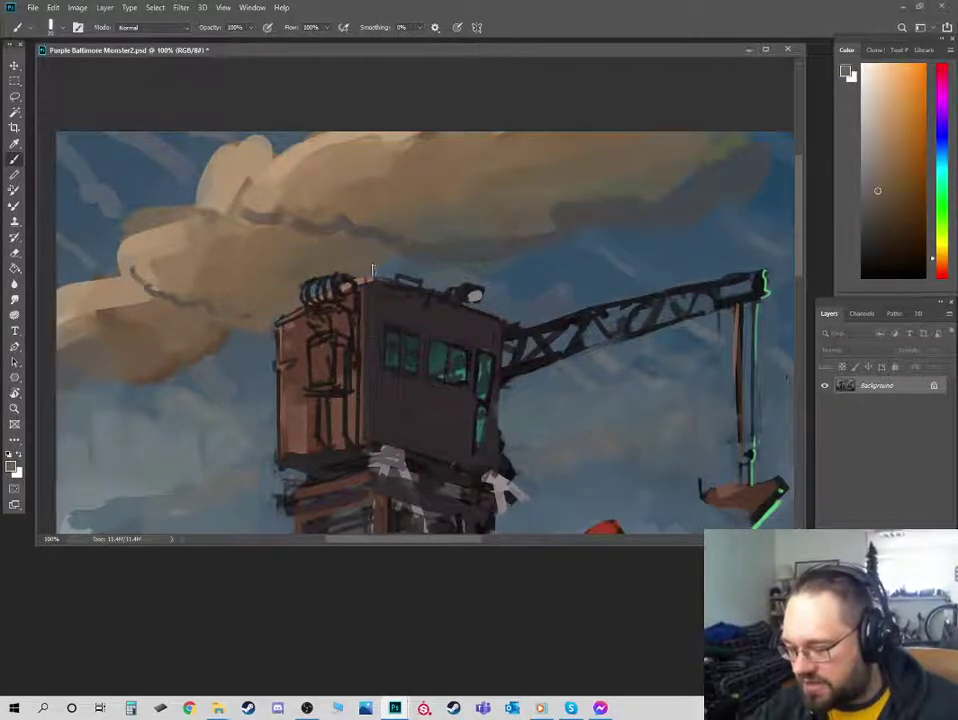
{"action": "left_click", "coordinate": [345, 260], "text": "alt"}
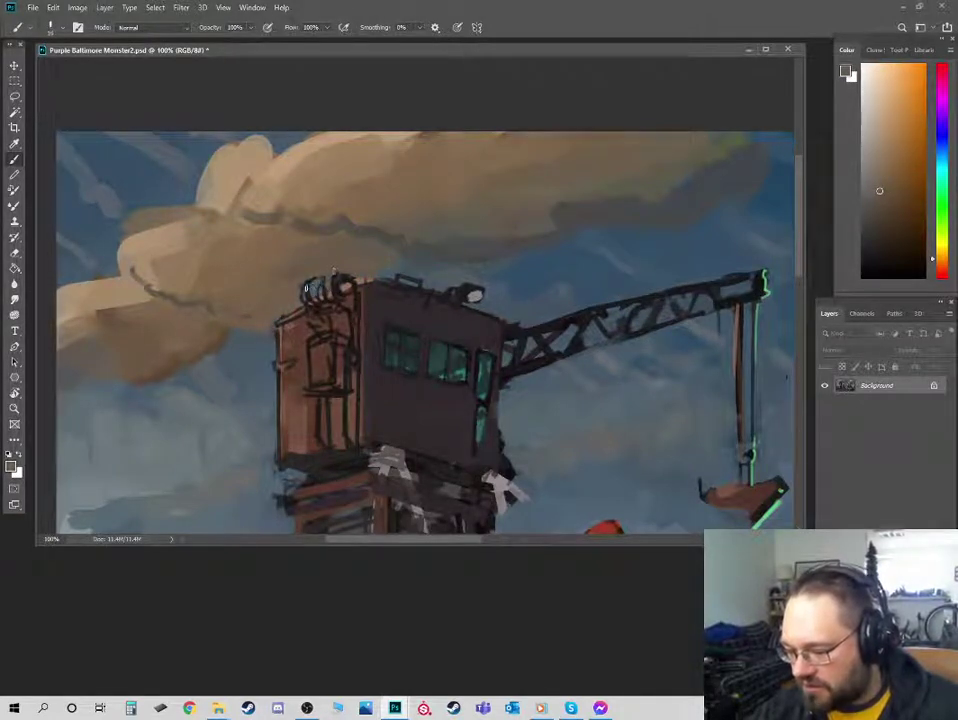
- Paint out the sketched coil above the crane cab's roof edge with sampled cloud browns
{"action": "mouse_move", "coordinate": [311, 277]}
{"action": "left_mouse_down"}
{"action": "mouse_move", "coordinate": [305, 297]}
{"action": "mouse_move", "coordinate": [314, 278]}
{"action": "mouse_move", "coordinate": [342, 277]}
{"action": "left_mouse_up"}
{"action": "left_click", "coordinate": [305, 284], "text": "alt"}
{"action": "left_click", "coordinate": [368, 267], "text": "alt"}
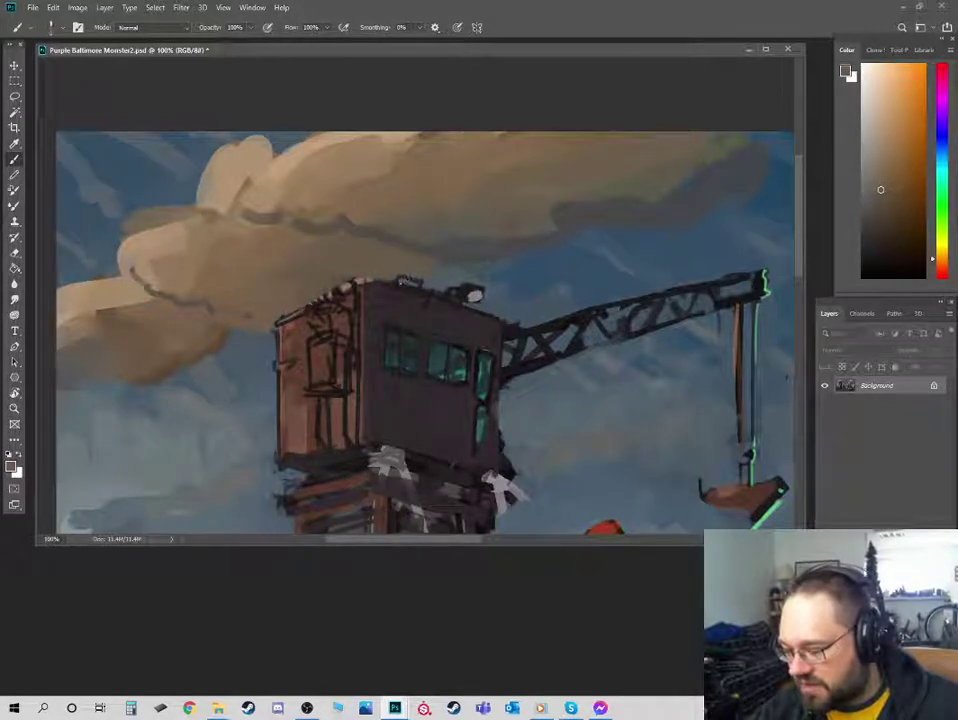
- Redraw the roof machinery and outline a roof overhang past the cab's lit side wall in sampled near-black
{"action": "left_click", "coordinate": [346, 316], "text": "alt"}
{"action": "left_click", "coordinate": [340, 303], "text": "alt"}
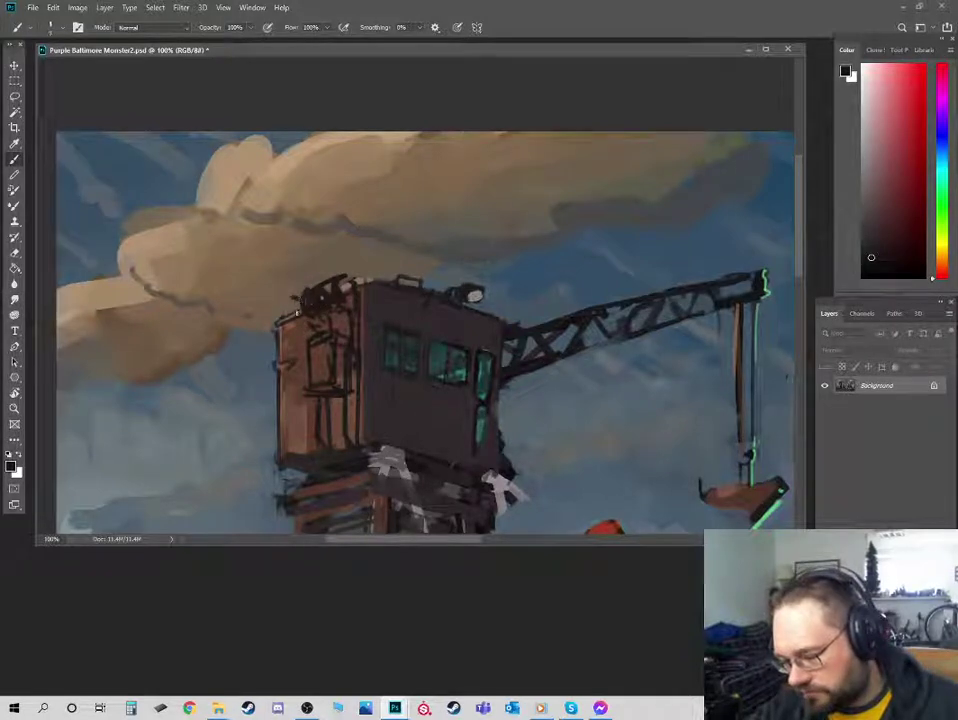
{"action": "left_click_drag", "start_coordinate": [300, 290], "coordinate": [258, 322]}
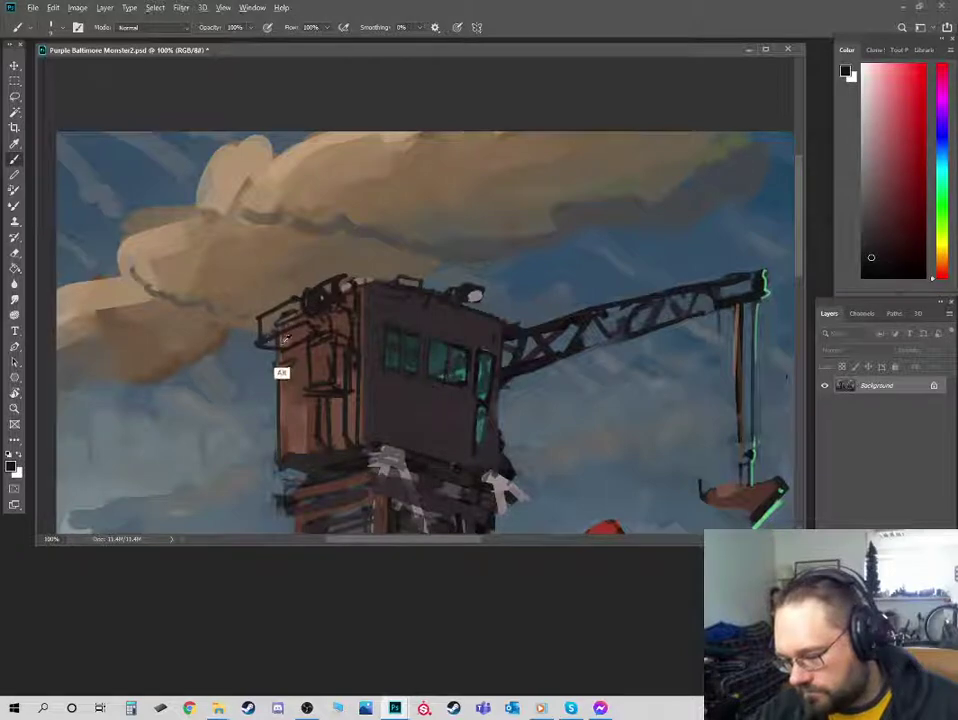
- Fill the crane cab's roof overhang with light pinkish brown tones
{"action": "left_click", "coordinate": [267, 325], "text": "alt"}
{"action": "mouse_move", "coordinate": [267, 325]}
{"action": "left_mouse_down"}
{"action": "mouse_move", "coordinate": [265, 334]}
{"action": "mouse_move", "coordinate": [294, 306]}
{"action": "mouse_move", "coordinate": [270, 316]}
{"action": "left_mouse_up"}
{"action": "left_click", "coordinate": [879, 150]}
{"action": "left_click", "coordinate": [282, 289], "text": "alt"}
{"action": "left_click", "coordinate": [881, 206]}
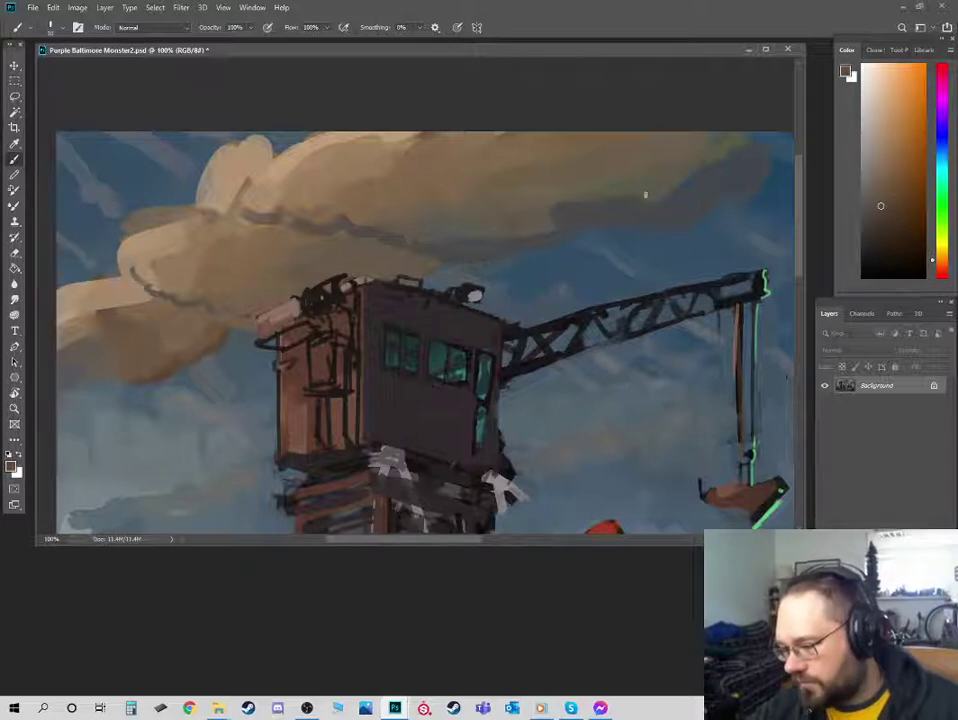
- Tidy the cloud around the cab's roof overhang and define the roof machinery with sampled dusky pink and dark plum
{"action": "left_click", "coordinate": [249, 309], "text": "alt"}
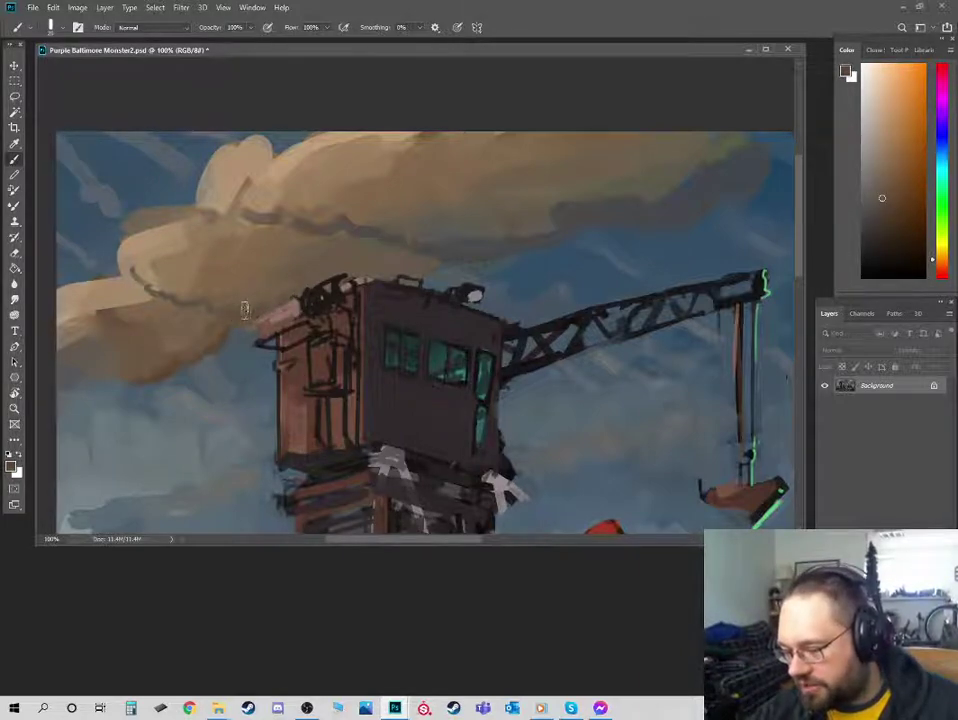
{"action": "left_click", "coordinate": [254, 336], "text": "alt"}
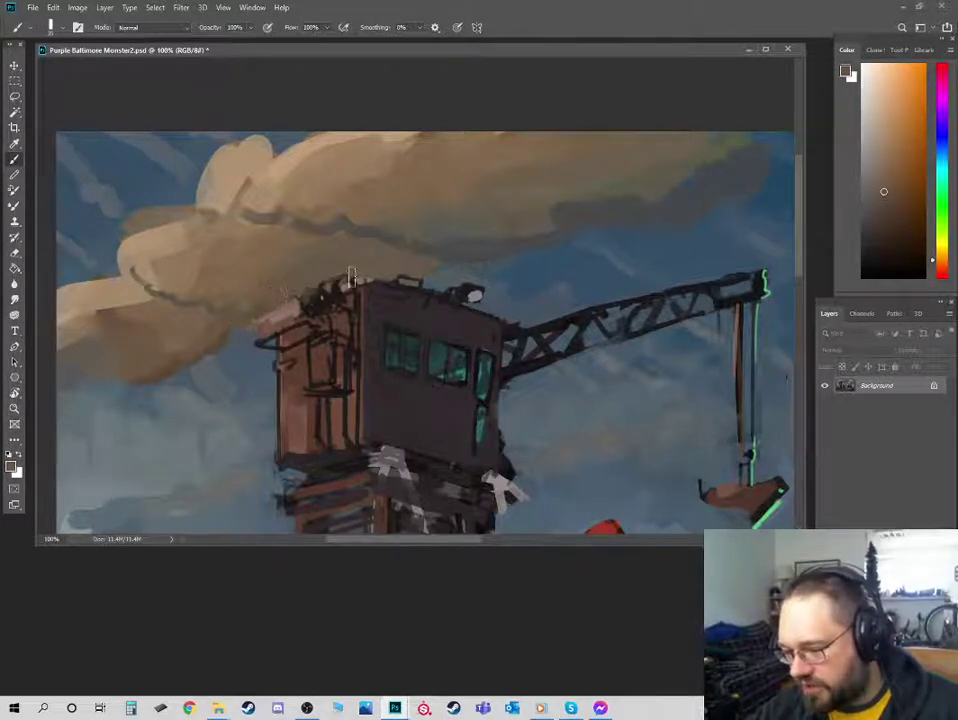
{"action": "left_click", "coordinate": [342, 290], "text": "alt"}
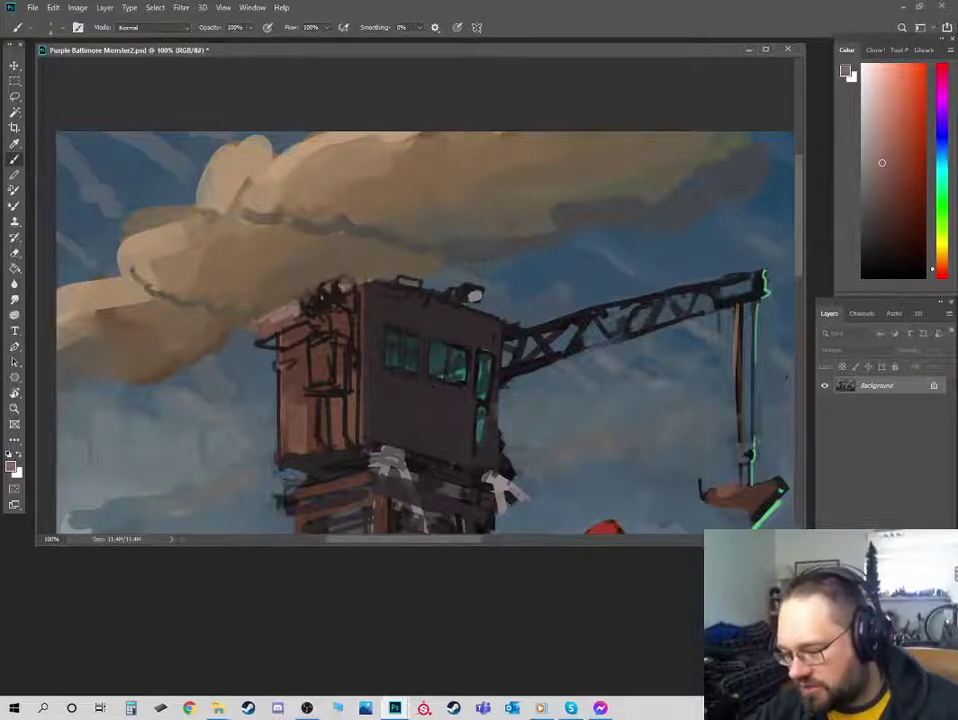
{"action": "left_click", "coordinate": [352, 284], "text": "alt"}
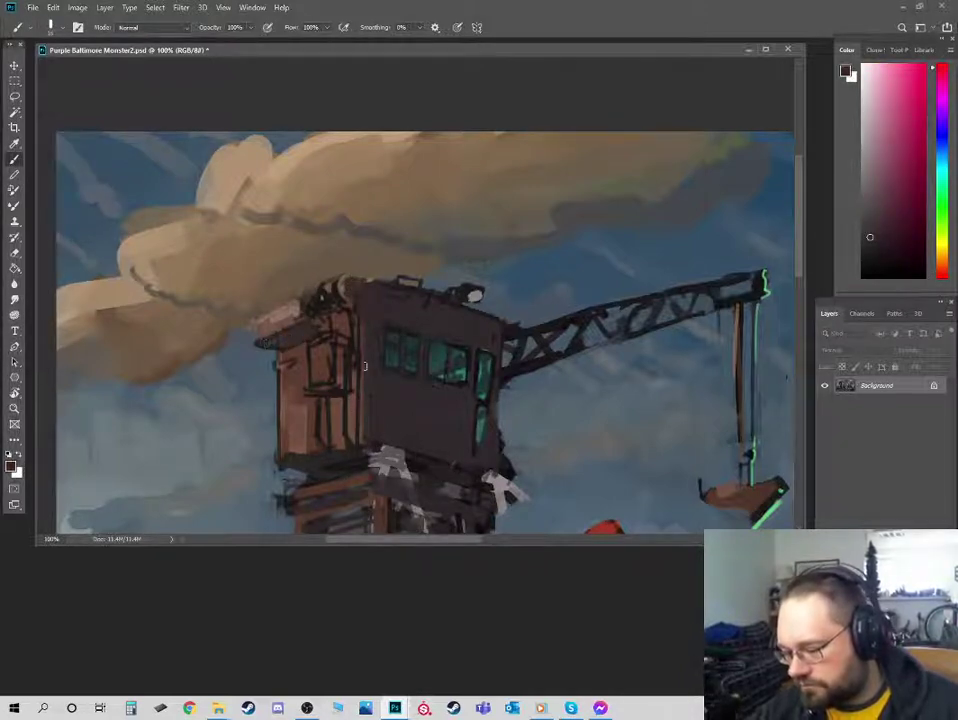
- Fill the raised panel on the crane cab's lit side wall with sampled reddish brown and a lighter pinkish brown
{"action": "mouse_move", "coordinate": [347, 357]}
{"action": "left_mouse_down"}
{"action": "mouse_move", "coordinate": [339, 391]}
{"action": "mouse_move", "coordinate": [343, 383]}
{"action": "left_mouse_up"}
{"action": "key", "text": "ctrl+minus"}
{"action": "key", "text": "ctrl+minus"}
{"action": "key", "text": "ctrl+minus"}
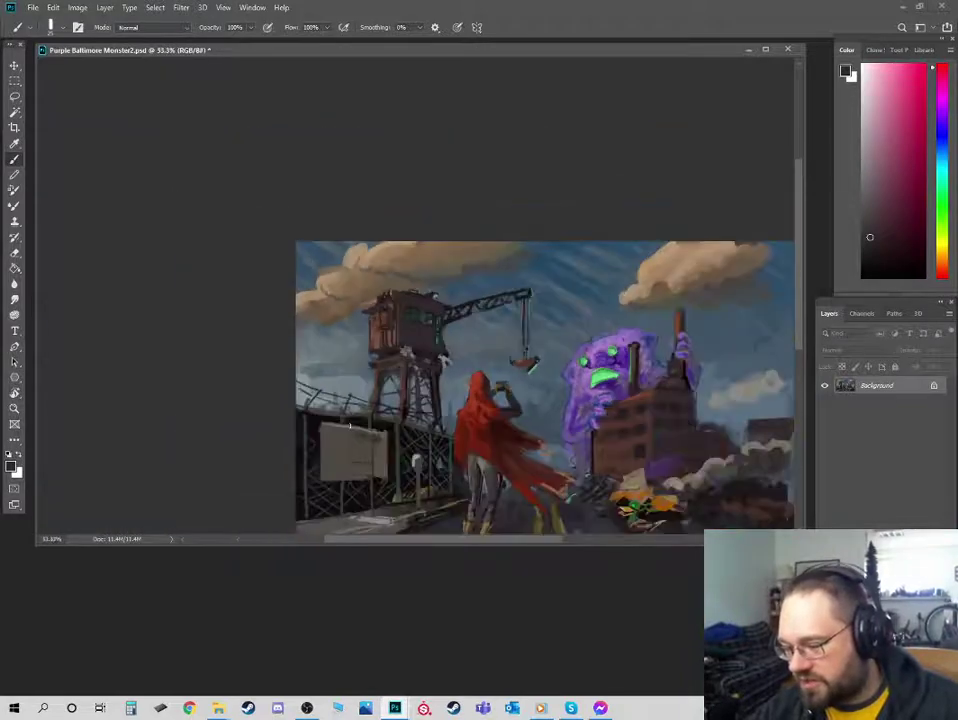
{"action": "scroll", "coordinate": [417, 272], "scroll_direction": "up", "scroll_amount": 2}
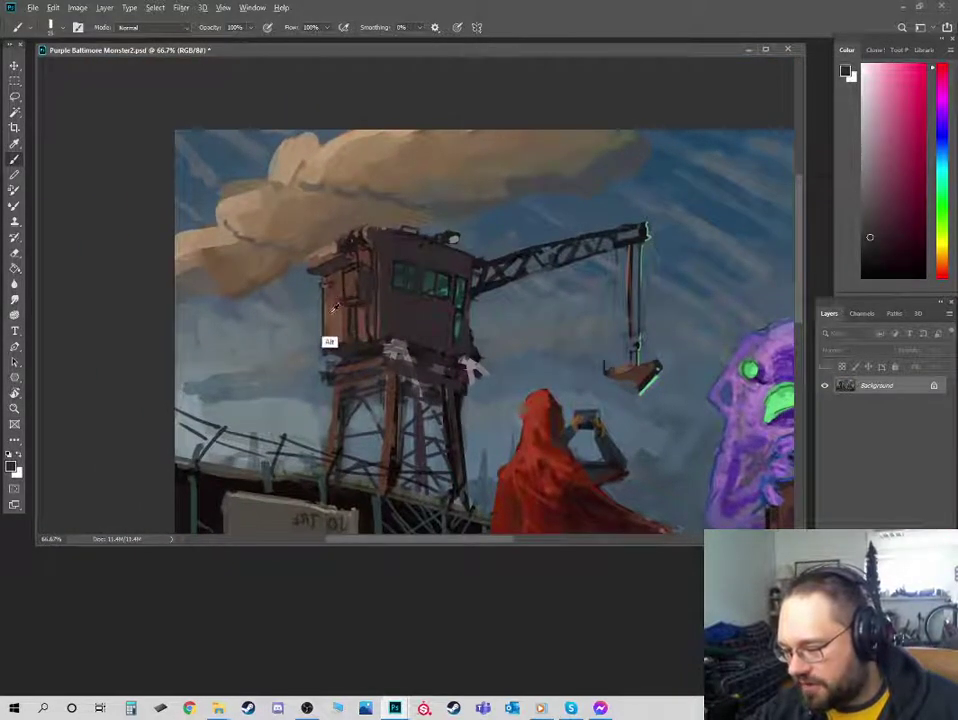
{"action": "left_click", "coordinate": [336, 311], "text": "alt"}
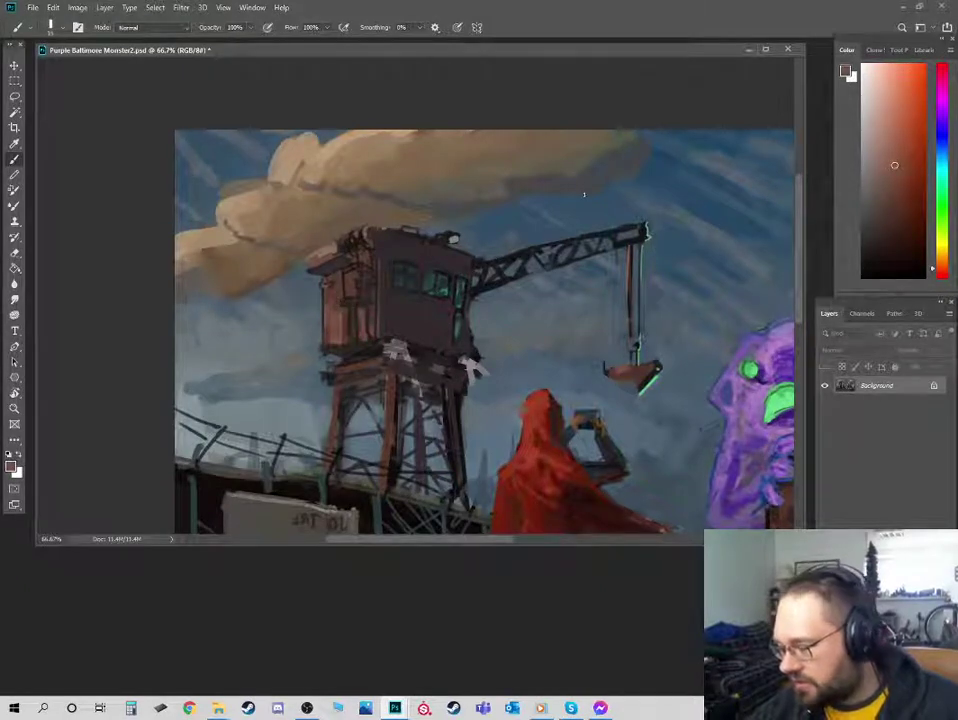
{"action": "mouse_move", "coordinate": [343, 278]}
{"action": "left_mouse_down"}
{"action": "mouse_move", "coordinate": [343, 303]}
{"action": "mouse_move", "coordinate": [364, 310]}
{"action": "mouse_move", "coordinate": [349, 328]}
{"action": "mouse_move", "coordinate": [350, 299]}
{"action": "left_mouse_up"}
{"action": "left_click", "coordinate": [886, 155]}
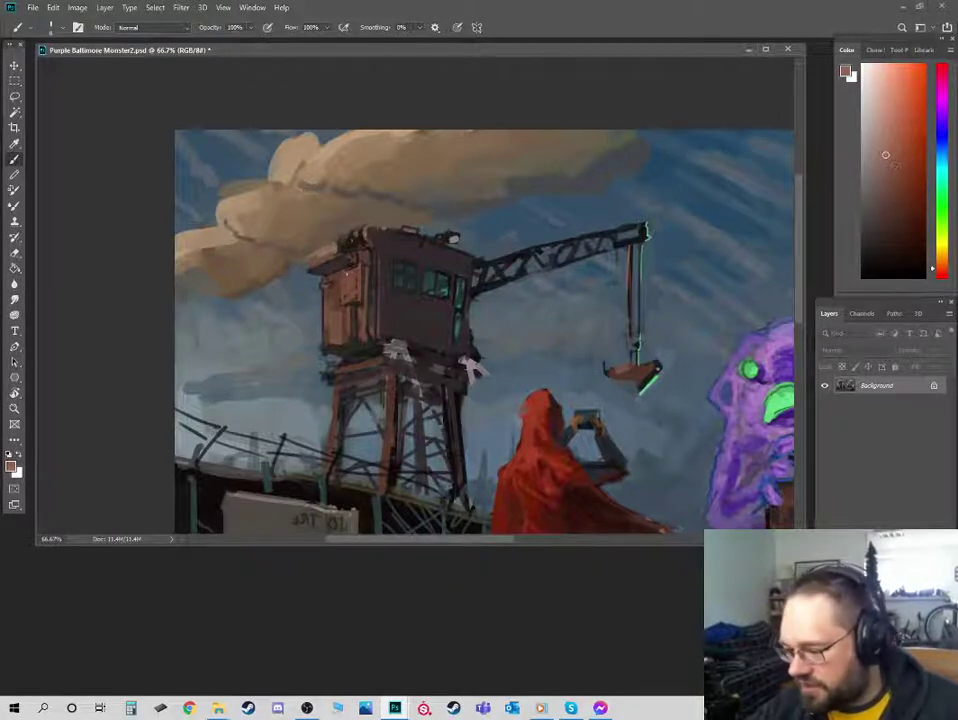
{"action": "left_click_drag", "start_coordinate": [345, 270], "coordinate": [354, 300]}
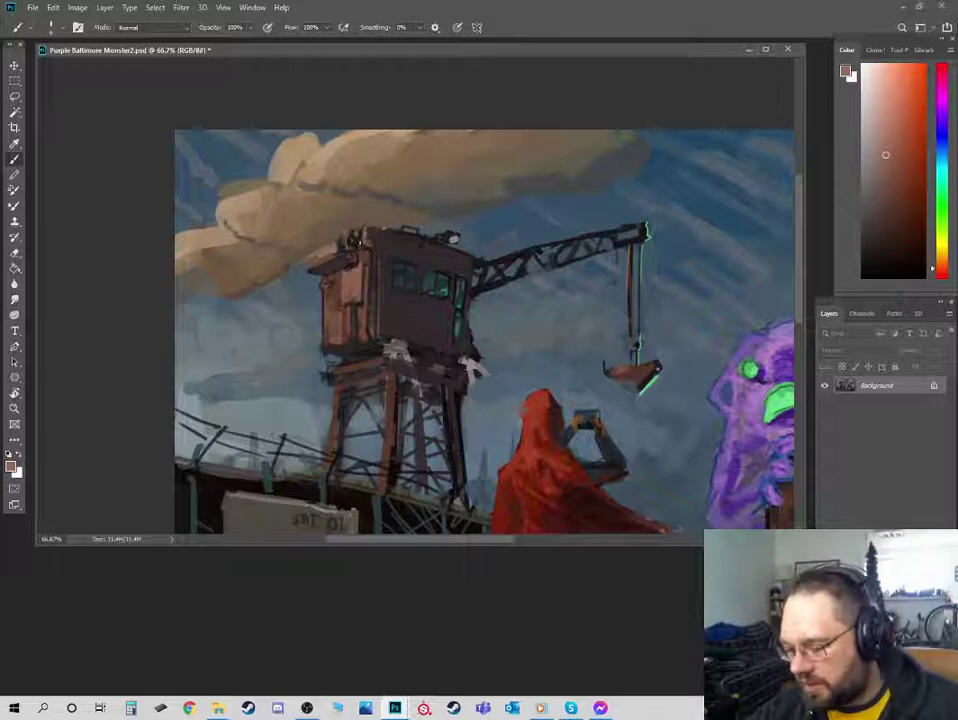
- Paint dark and slightly lighter plum-grey panels below the windows on the crane cab's shaded wall
{"action": "key", "text": "ctrl+plus"}
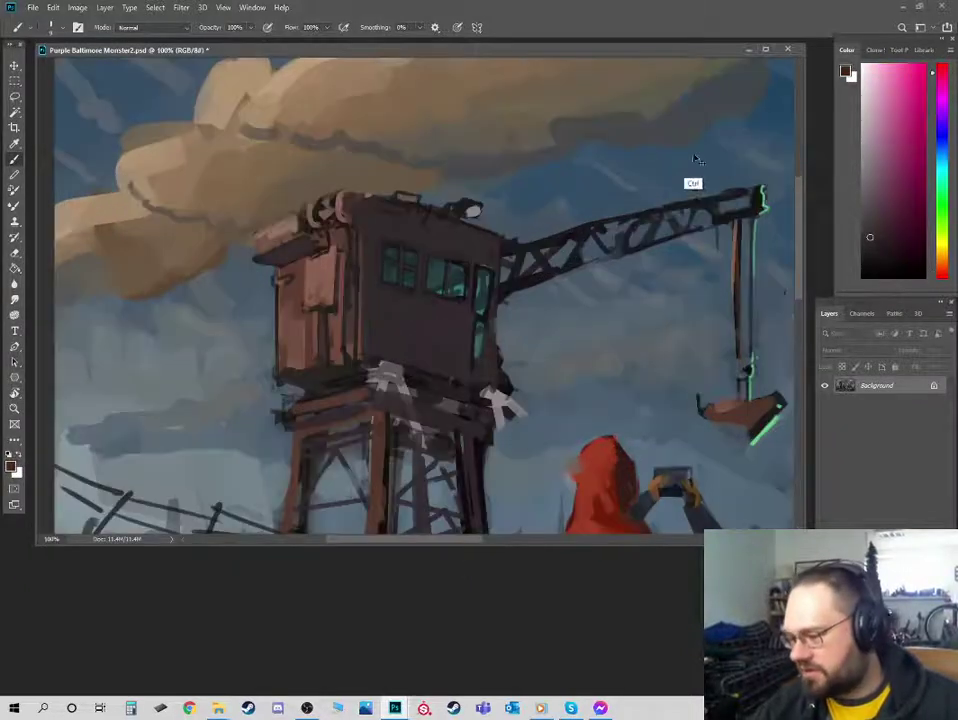
{"action": "left_click_drag", "start_coordinate": [384, 301], "coordinate": [388, 334]}
{"action": "left_click", "coordinate": [389, 330], "text": "alt"}
{"action": "left_click", "coordinate": [442, 329], "text": "alt"}
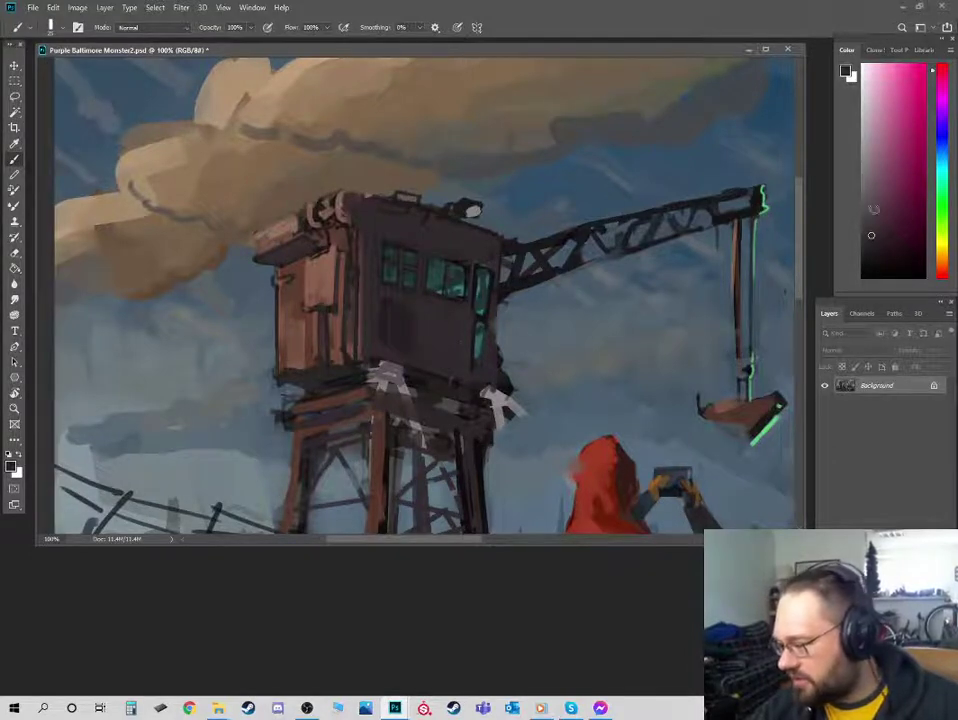
{"action": "left_click", "coordinate": [872, 208]}
{"action": "left_click", "coordinate": [440, 309], "text": "alt"}
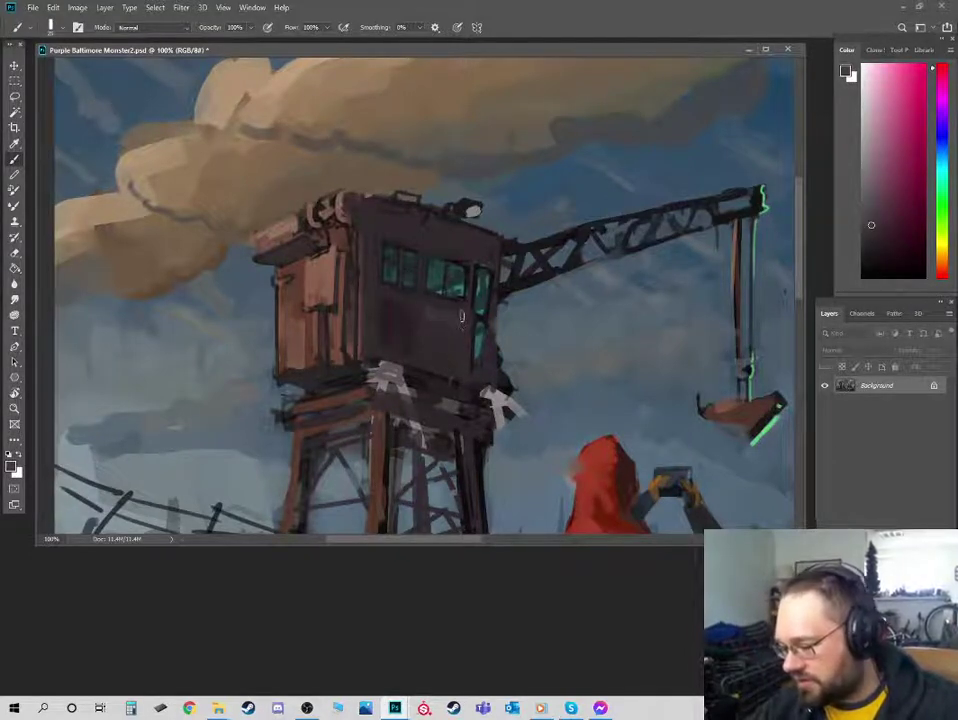
{"action": "scroll", "coordinate": [436, 316], "scroll_direction": "down", "scroll_amount": 3}
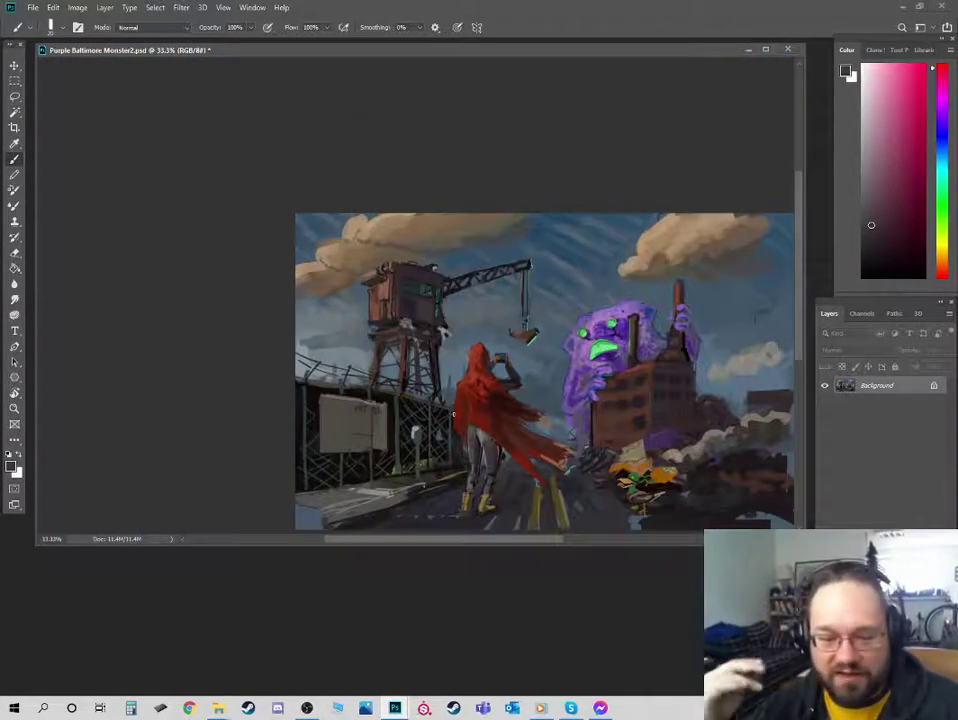
- Add thin pale blue-grey highlights along the panel edges below the cab's windows with the brush at 30% opacity
{"action": "scroll", "coordinate": [453, 413], "scroll_direction": "up", "scroll_amount": 5}
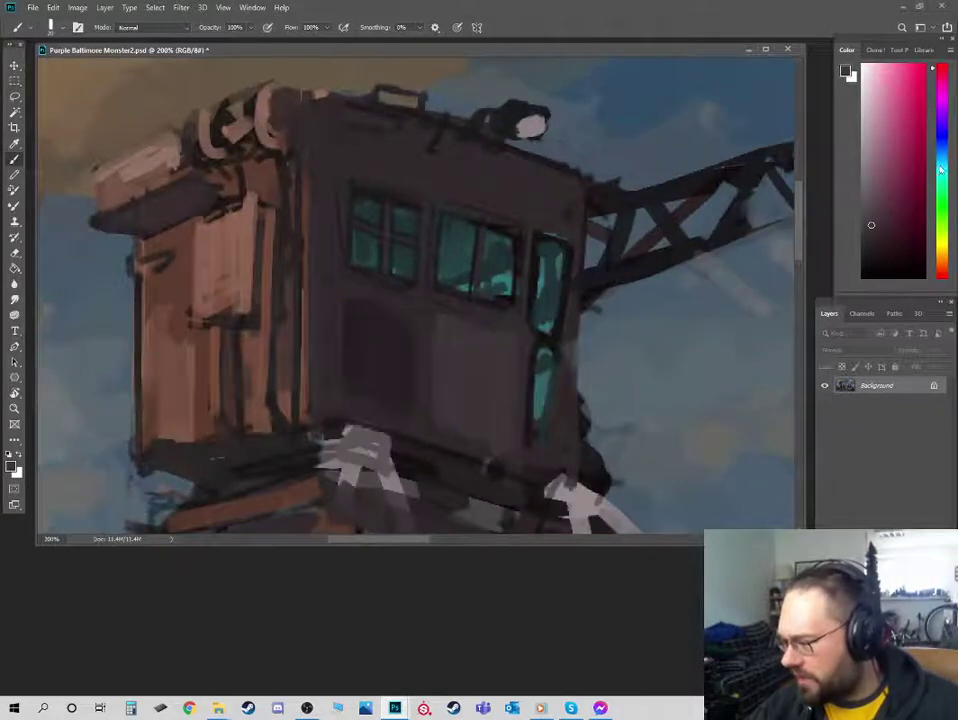
{"action": "left_click", "coordinate": [675, 118], "text": "alt"}
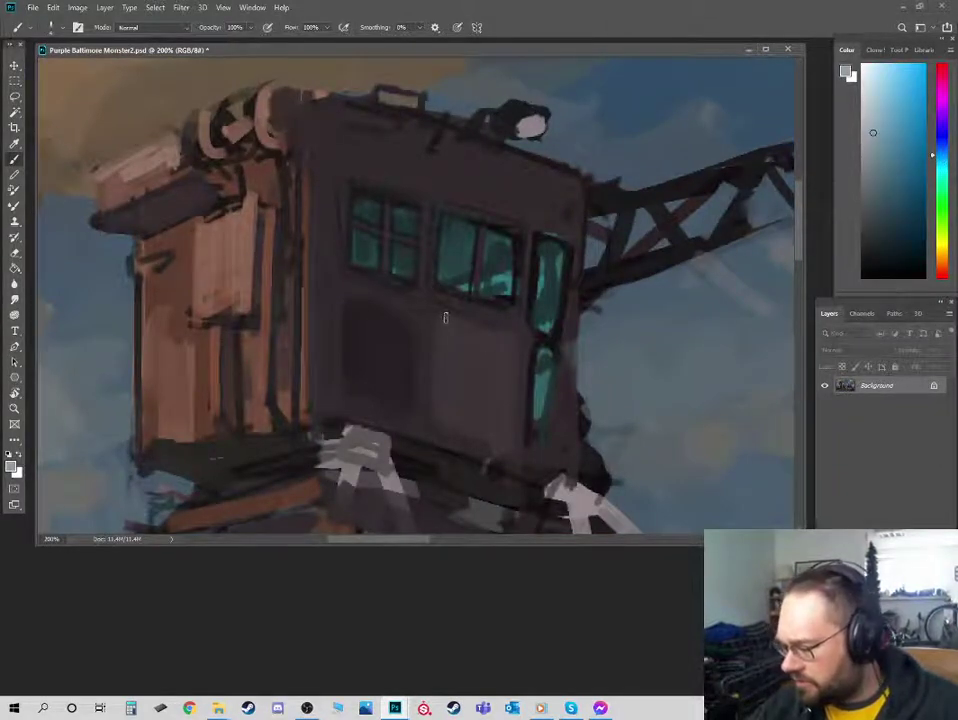
{"action": "key", "text": "3"}
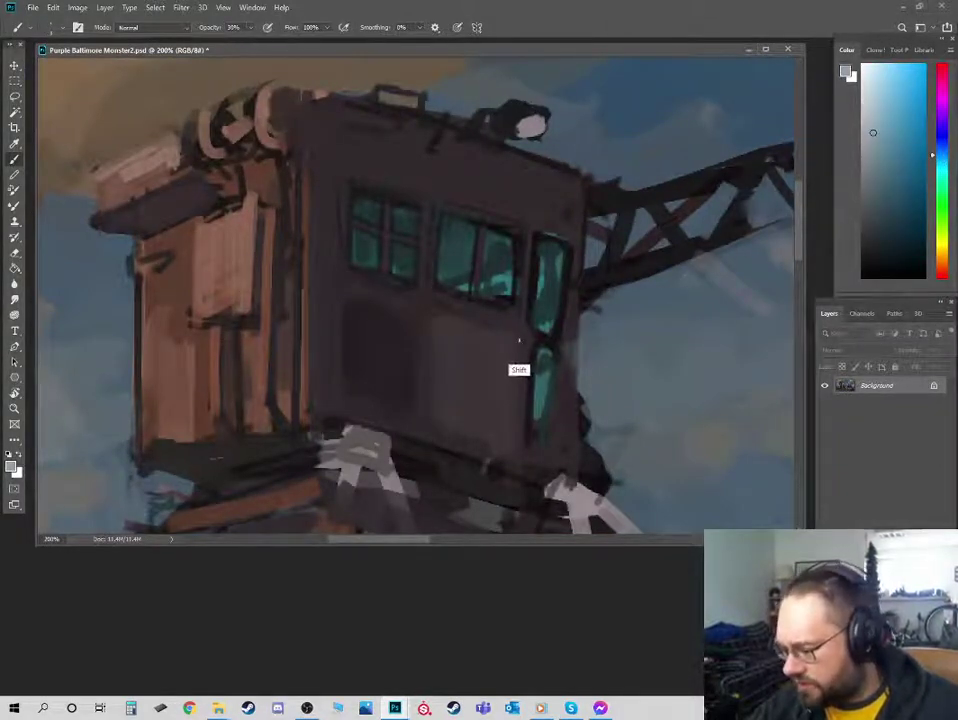
{"action": "left_click", "coordinate": [520, 340], "text": "shift"}
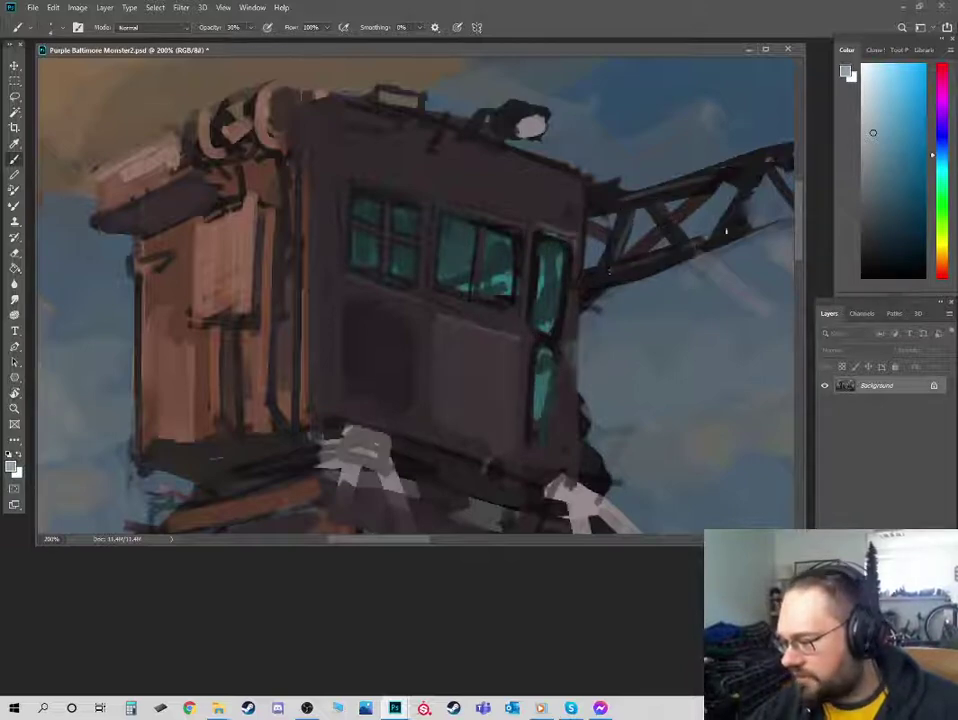
{"action": "key", "text": "ctrl+minus"}
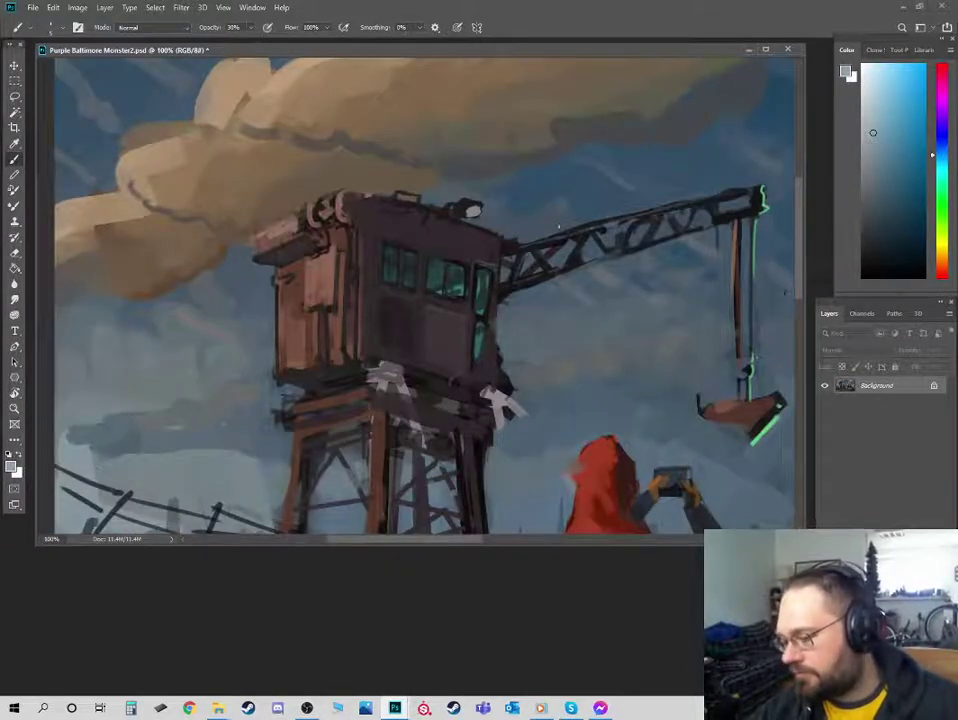
- Paint a reddish-brown lit edge along the top of the crane's boom at 100% brush opacity
{"action": "left_click", "coordinate": [300, 283], "text": "alt"}
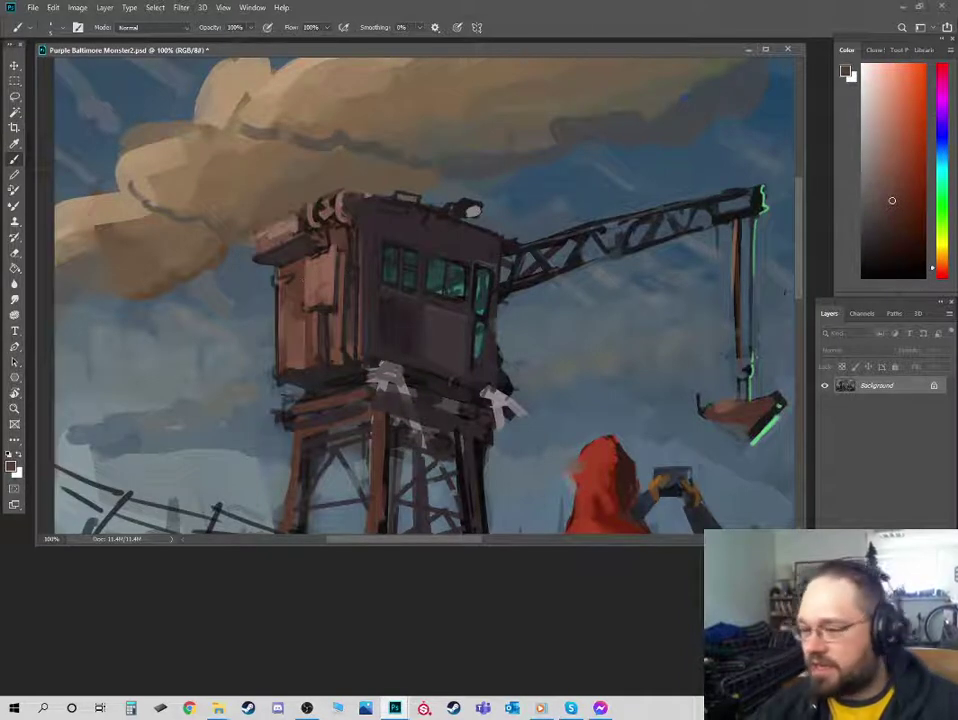
{"action": "left_click", "coordinate": [896, 214]}
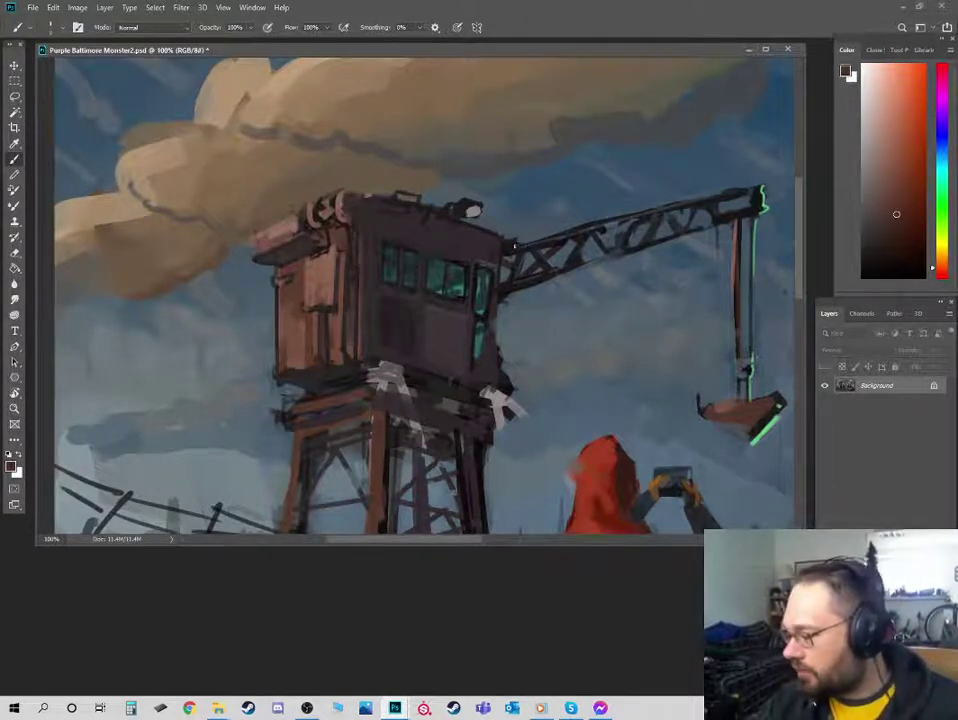
{"action": "left_click_drag", "start_coordinate": [512, 247], "coordinate": [683, 203]}
{"action": "left_click", "coordinate": [888, 181]}
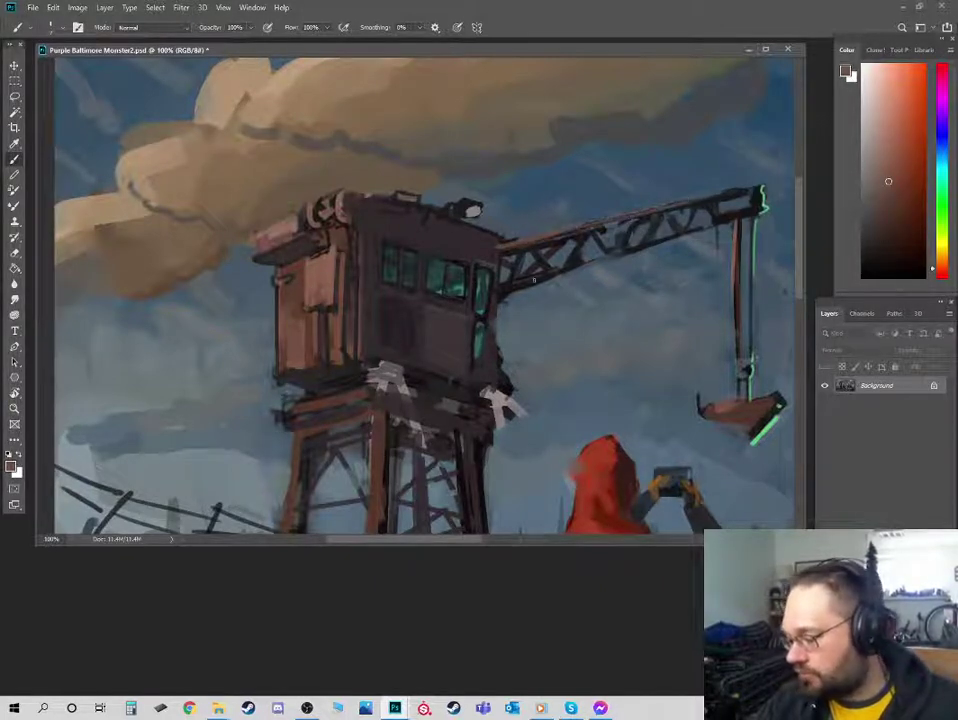
- Clean up the underside between the crane cab and its tower platform with sampled dark tones
{"action": "scroll", "coordinate": [528, 298], "scroll_direction": "down", "scroll_amount": 2}
{"action": "left_click", "coordinate": [406, 331], "text": "alt"}
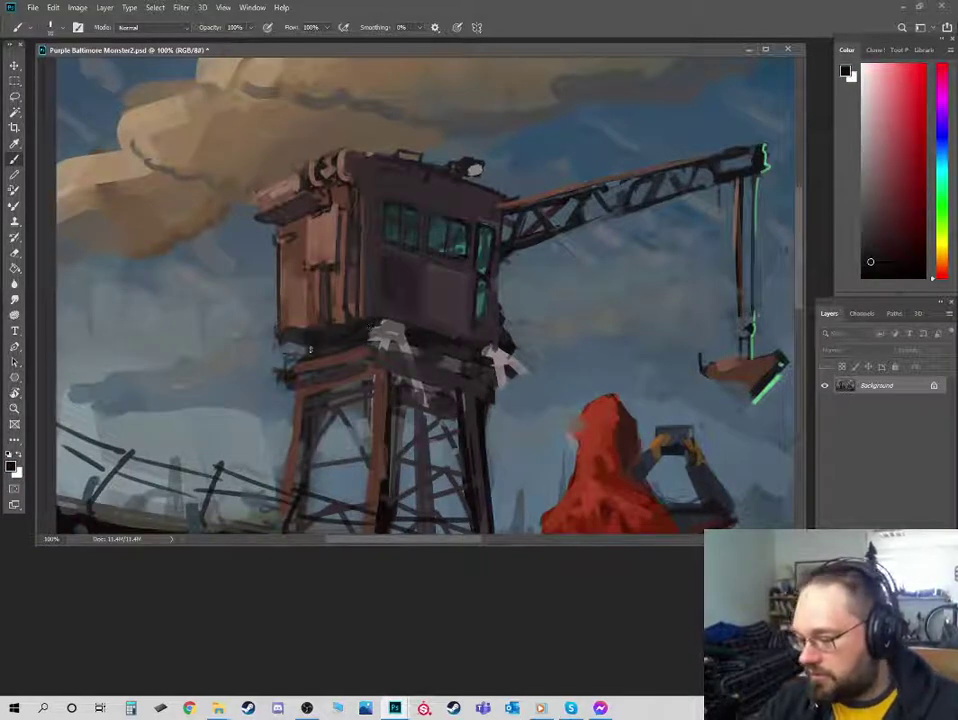
{"action": "left_click", "coordinate": [282, 350], "text": "alt"}
{"action": "left_click_drag", "start_coordinate": [291, 360], "coordinate": [359, 349]}
- Blend the sky beside the cab's lit wall with sampled greys and touch up the large cloud's underside with sampled browns
{"action": "left_click", "coordinate": [213, 399], "text": "alt"}
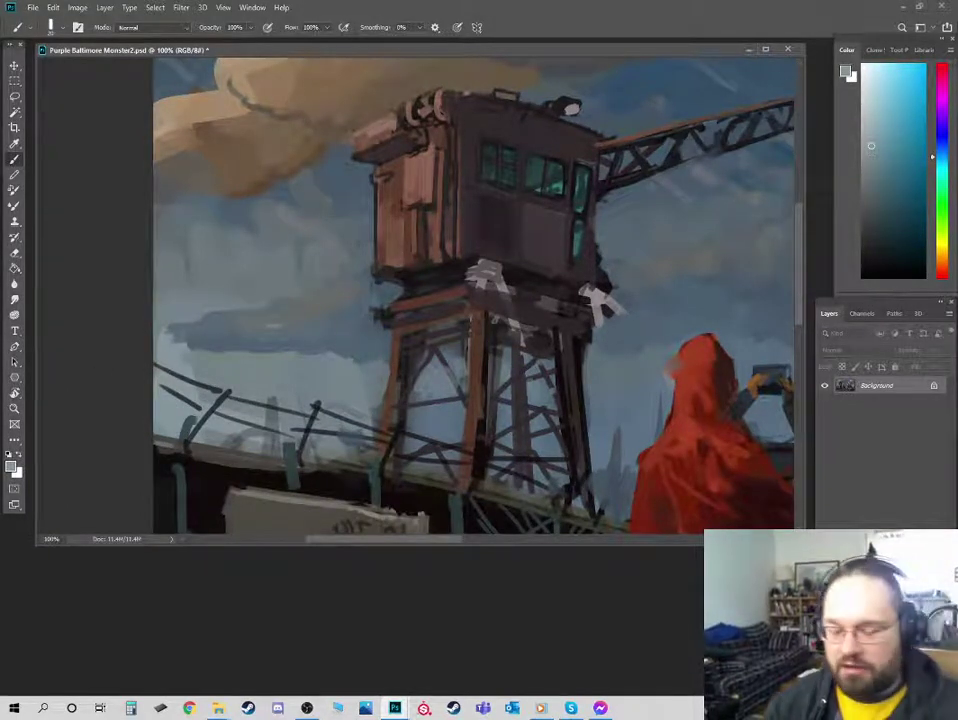
{"action": "left_click", "coordinate": [324, 314], "text": "alt"}
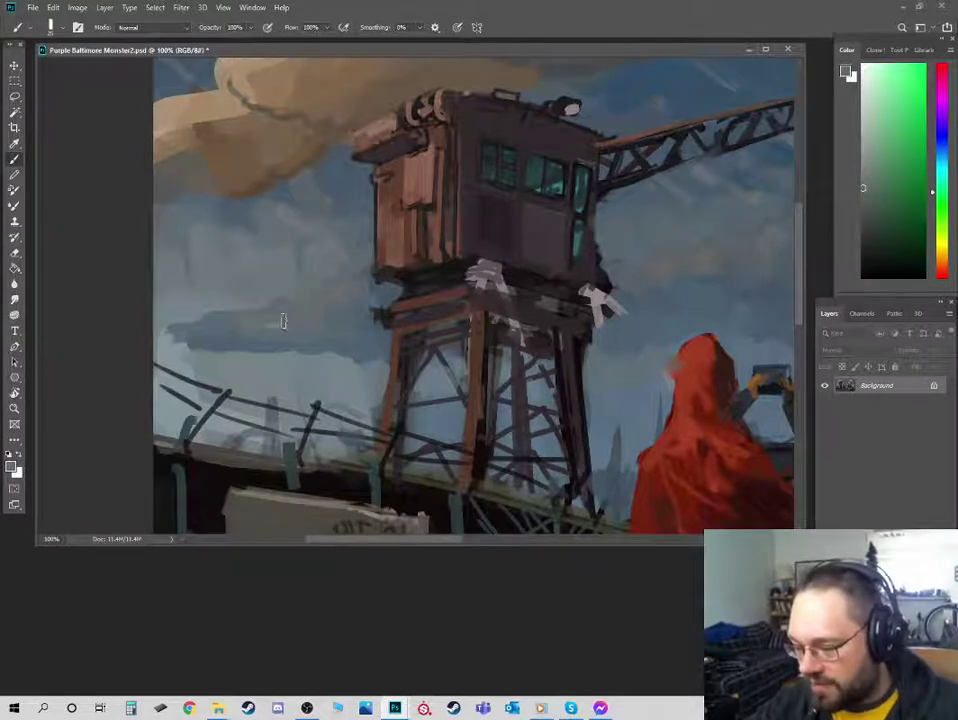
{"action": "left_click", "coordinate": [247, 319], "text": "alt"}
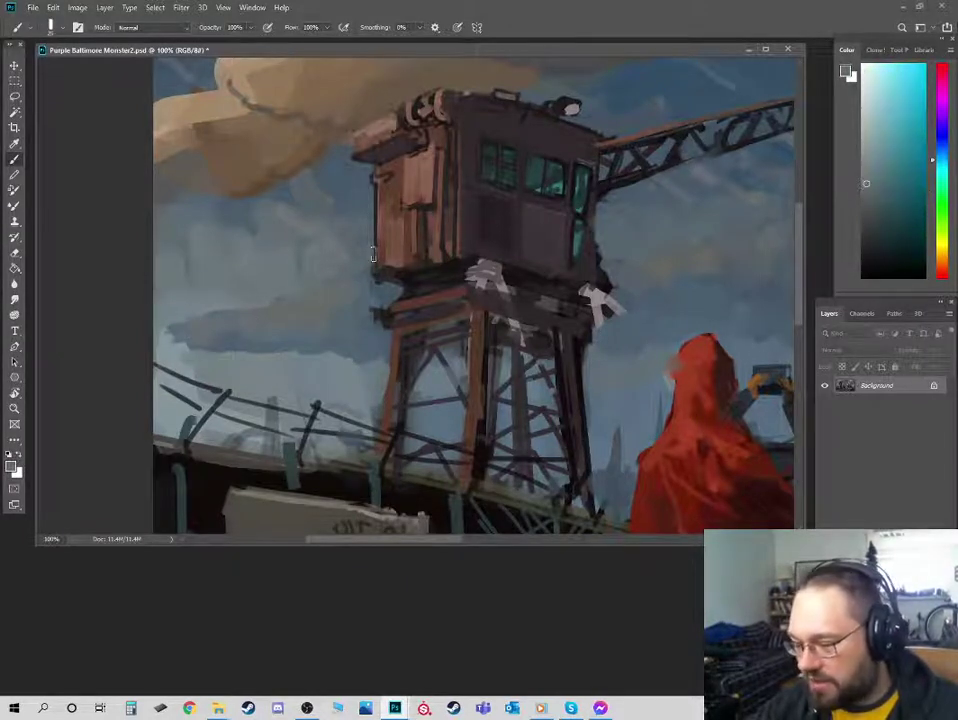
{"action": "left_click", "coordinate": [205, 120], "text": "alt"}
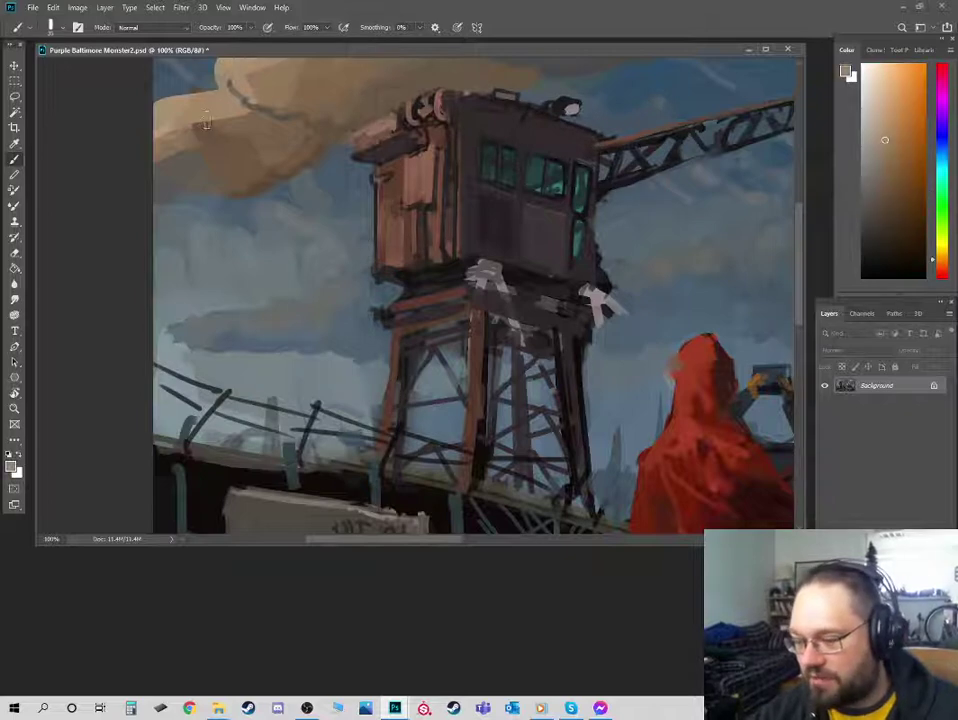
{"action": "left_click", "coordinate": [205, 120], "text": "alt"}
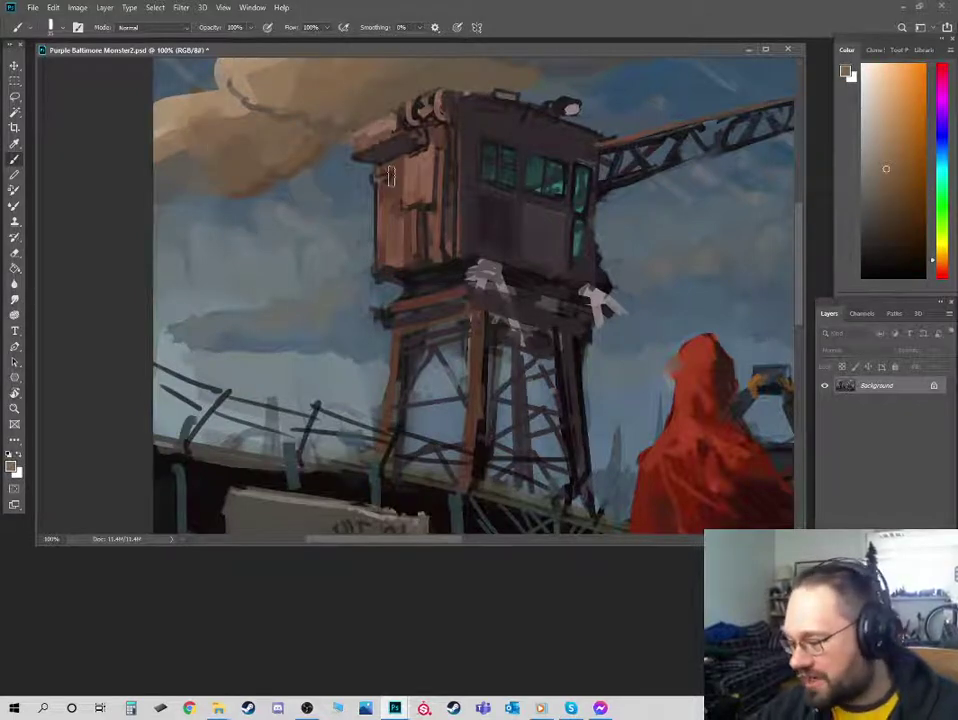
- Soften the hazy clouds below the crane's boom, beside the cab's shaded wall, with greys sampled from the sky
{"action": "left_click_drag", "start_coordinate": [654, 234], "coordinate": [535, 212]}
{"action": "left_click", "coordinate": [525, 250], "text": "alt"}
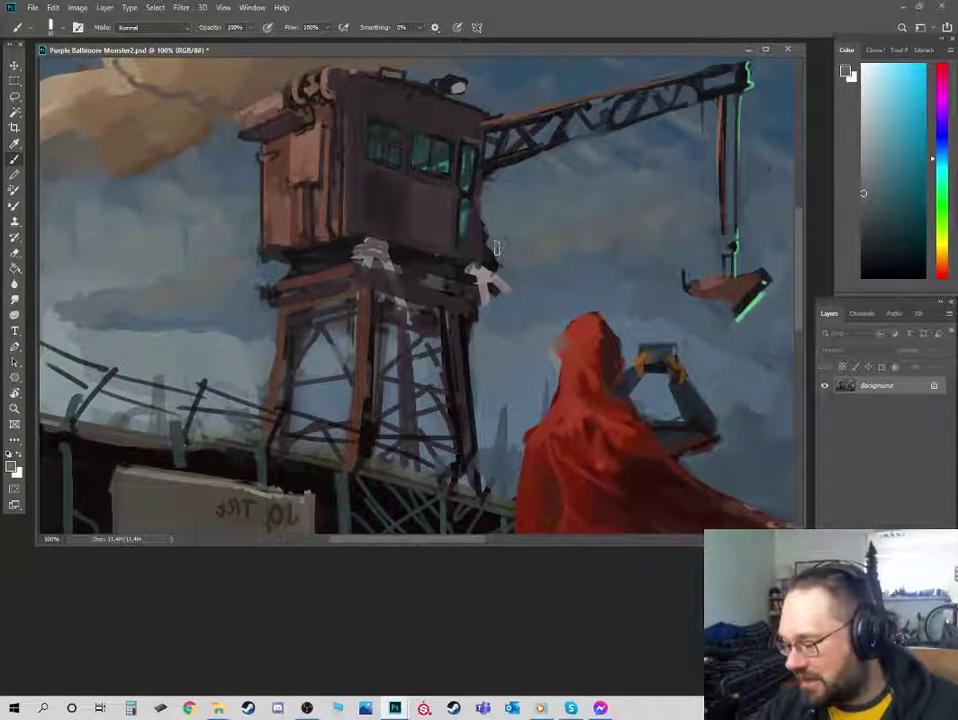
{"action": "left_click", "coordinate": [540, 247], "text": "alt"}
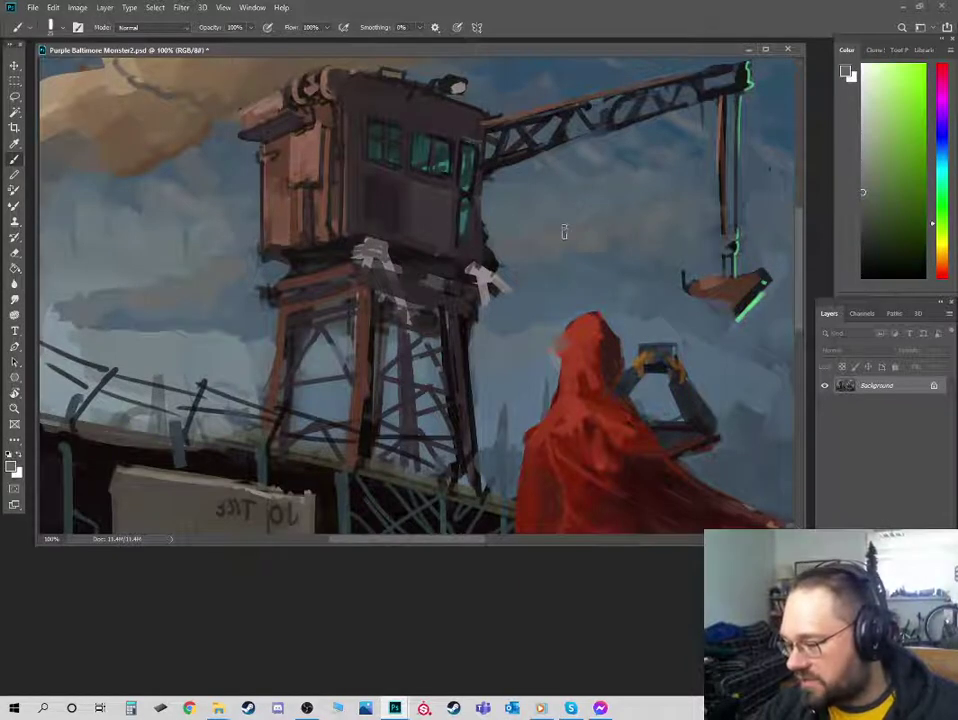
{"action": "left_click", "coordinate": [603, 223], "text": "alt"}
{"action": "left_click", "coordinate": [559, 225], "text": "alt"}
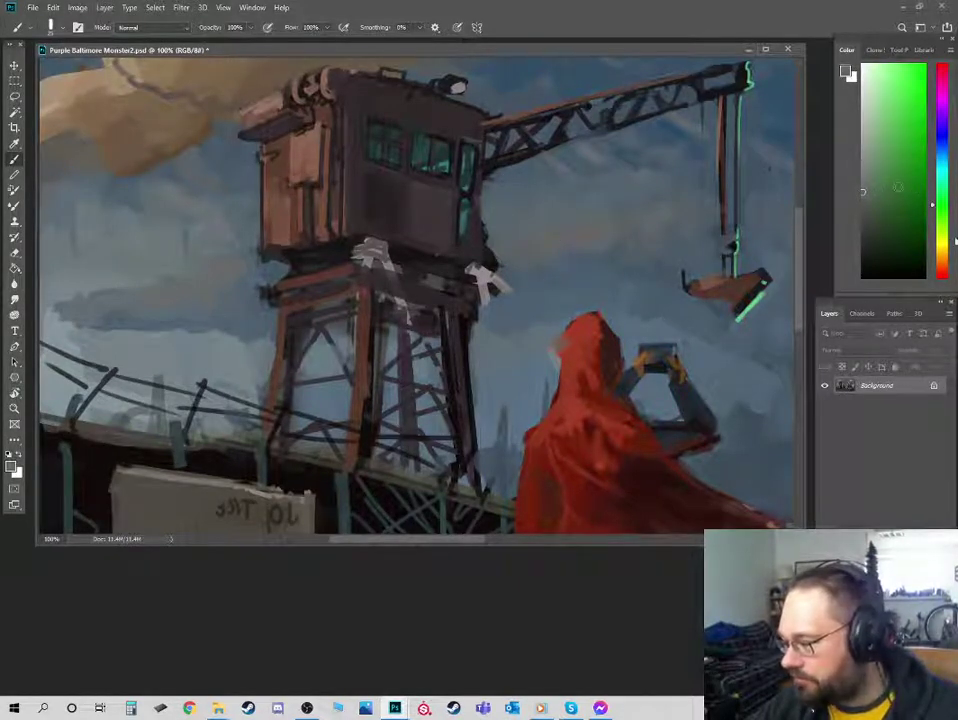
{"action": "left_click", "coordinate": [553, 229], "text": "alt"}
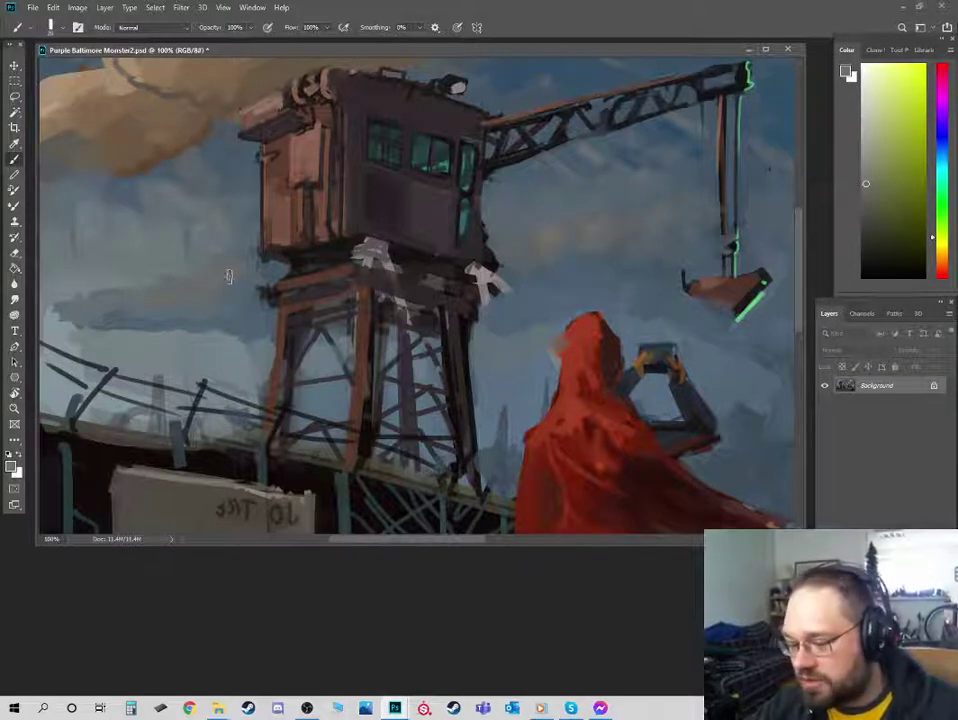
- Work muted brownish grey into the low cloud beside the top of the crane's tower, using a larger brush
{"action": "left_click_drag", "start_coordinate": [226, 282], "coordinate": [344, 284]}
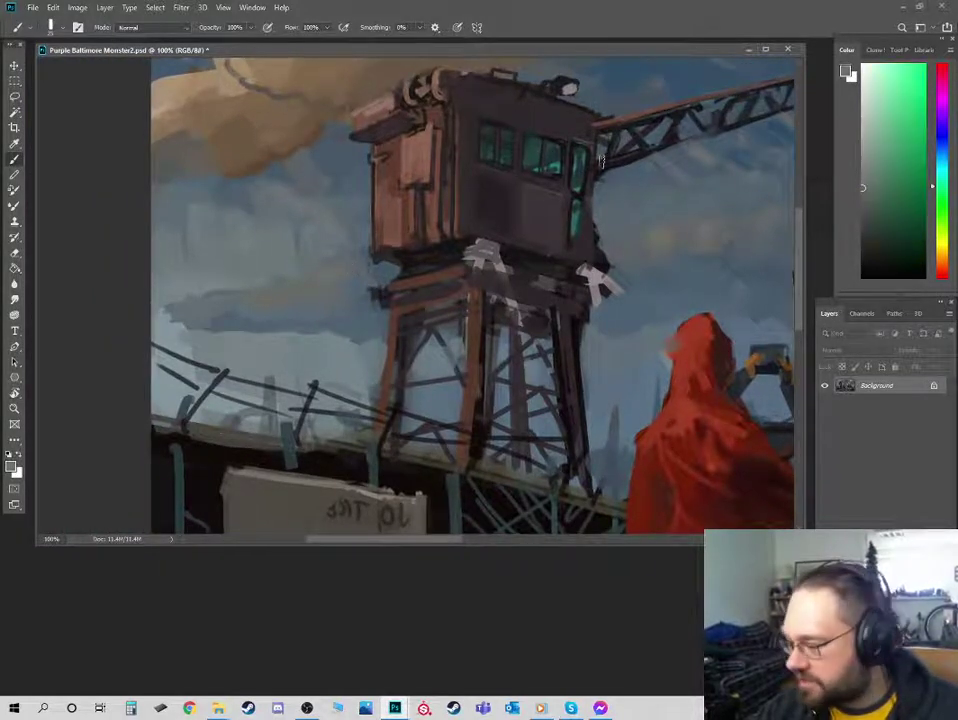
{"action": "left_click", "coordinate": [942, 258]}
{"action": "left_click", "coordinate": [874, 173]}
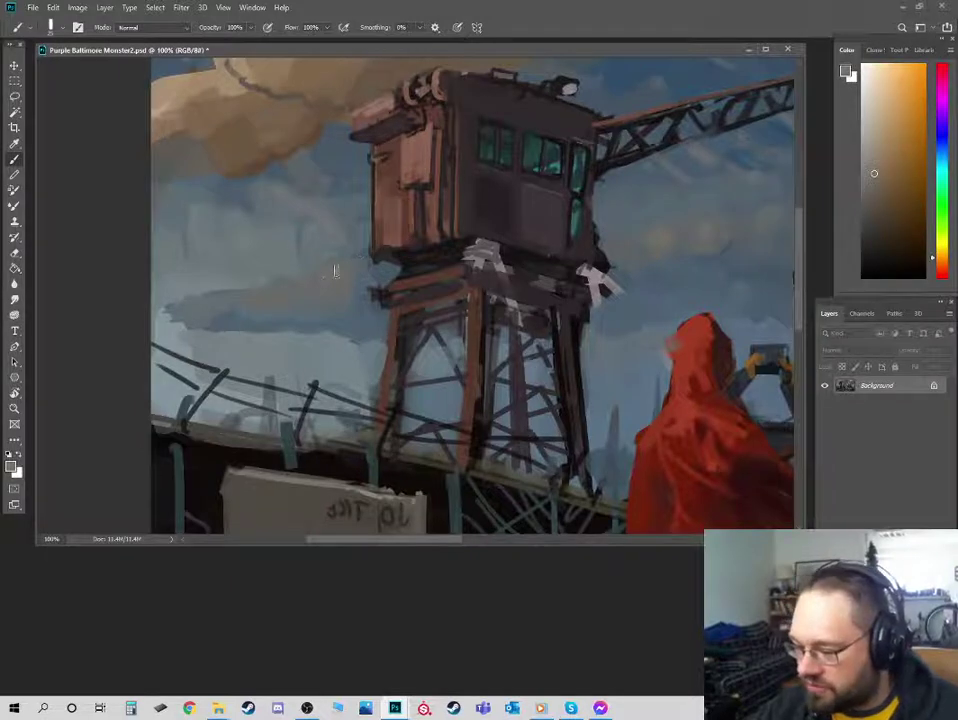
{"action": "left_click", "coordinate": [327, 276], "text": "alt"}
{"action": "key", "text": "]"}
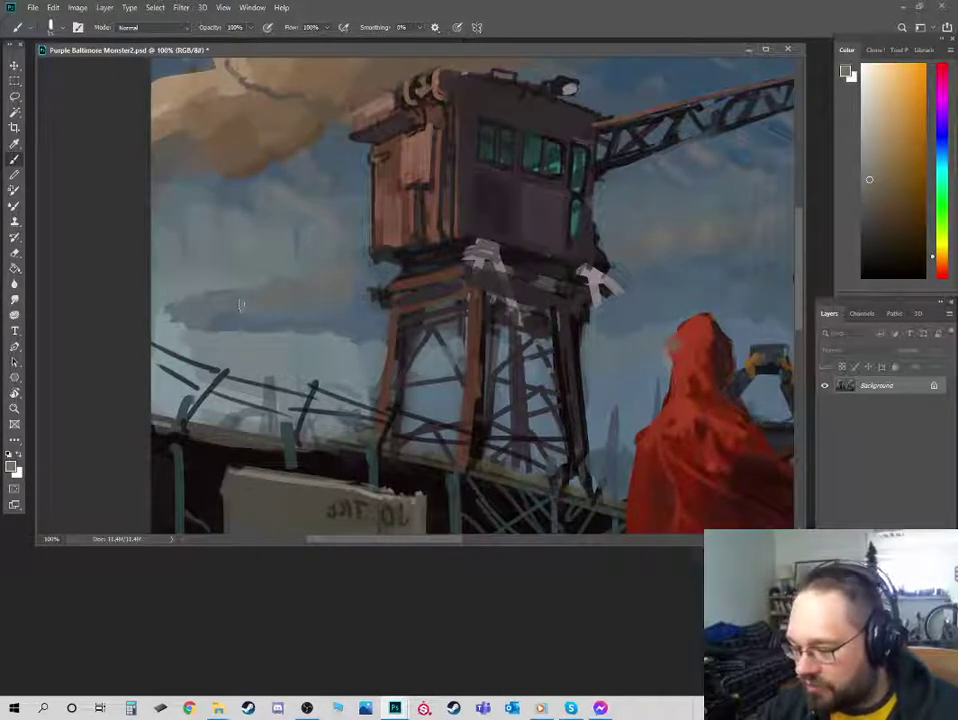
- Repaint the sky around the crane's roof and boom and soften the large cloud's edge with sampled blues and dark grey
{"action": "key", "text": "ctrl+minus"}
{"action": "key", "text": "ctrl+minus"}
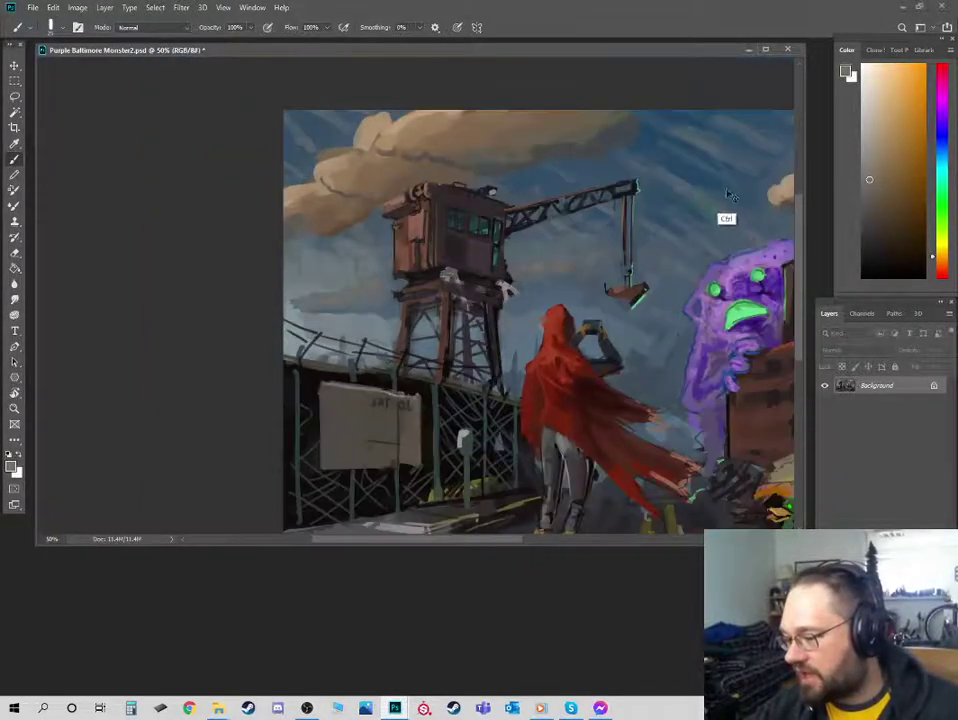
{"action": "left_click_drag", "start_coordinate": [587, 230], "coordinate": [462, 332]}
{"action": "left_click", "coordinate": [418, 296], "text": "alt"}
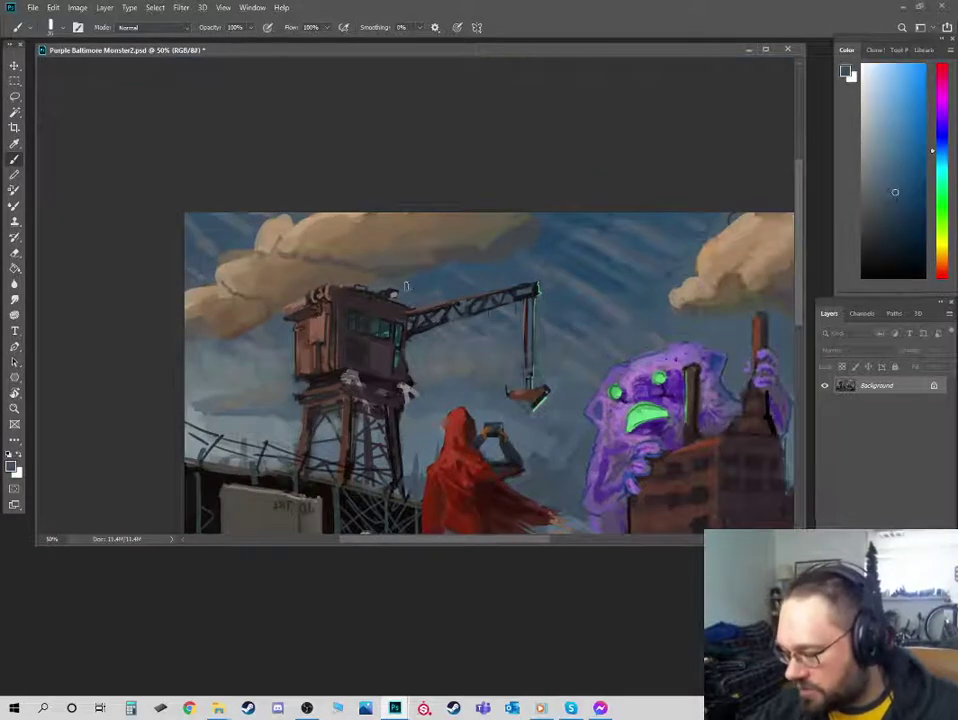
{"action": "left_click", "coordinate": [424, 290], "text": "alt"}
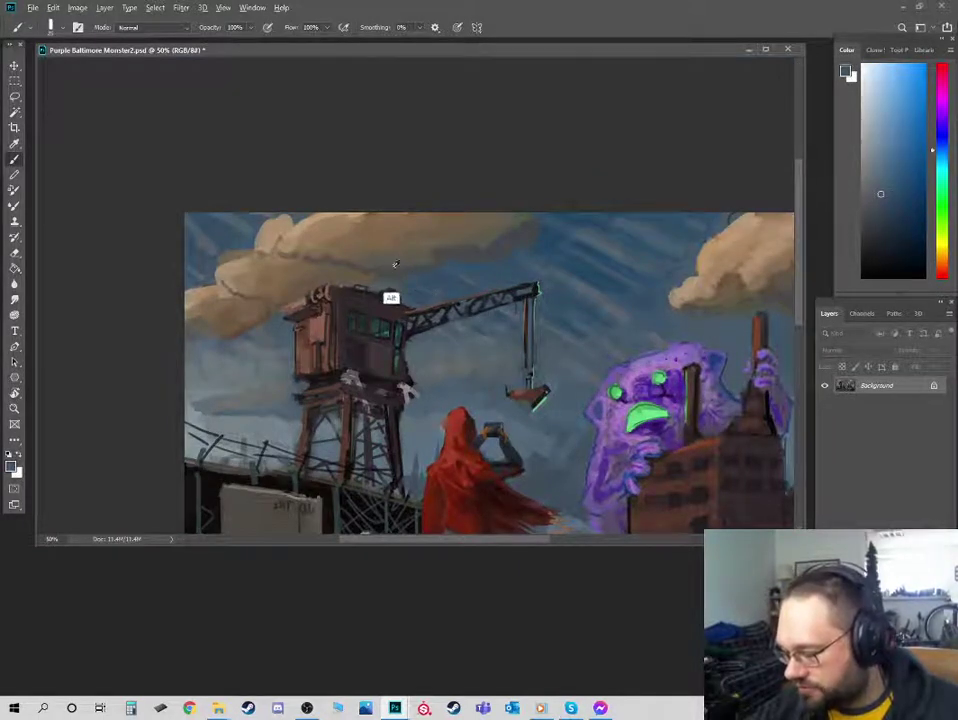
{"action": "left_click", "coordinate": [449, 248], "text": "alt"}
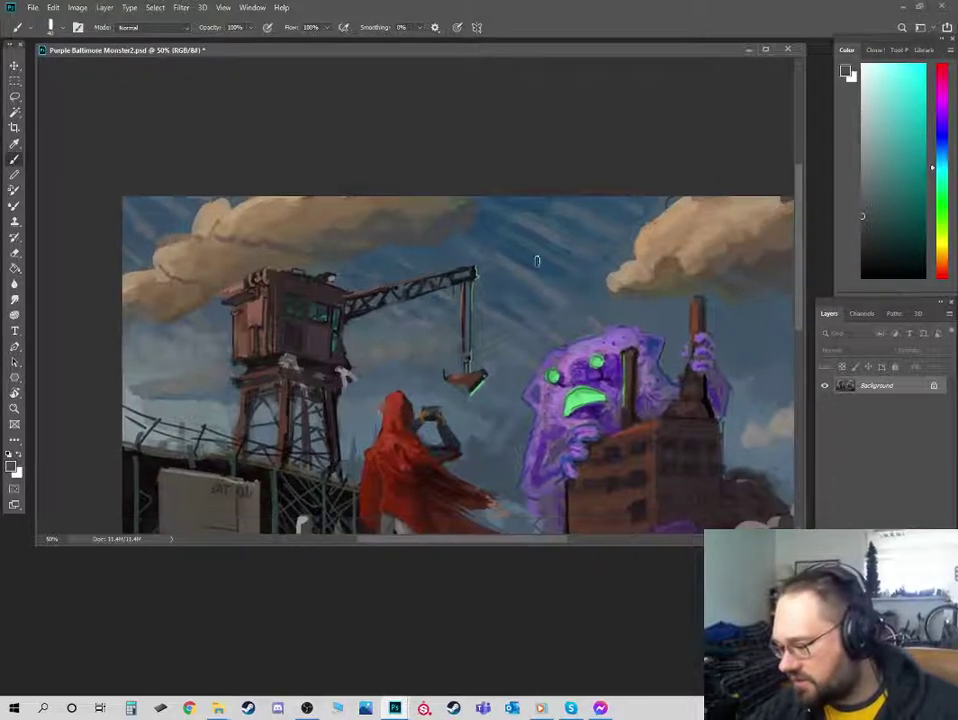
{"action": "left_click", "coordinate": [483, 223], "text": "alt"}
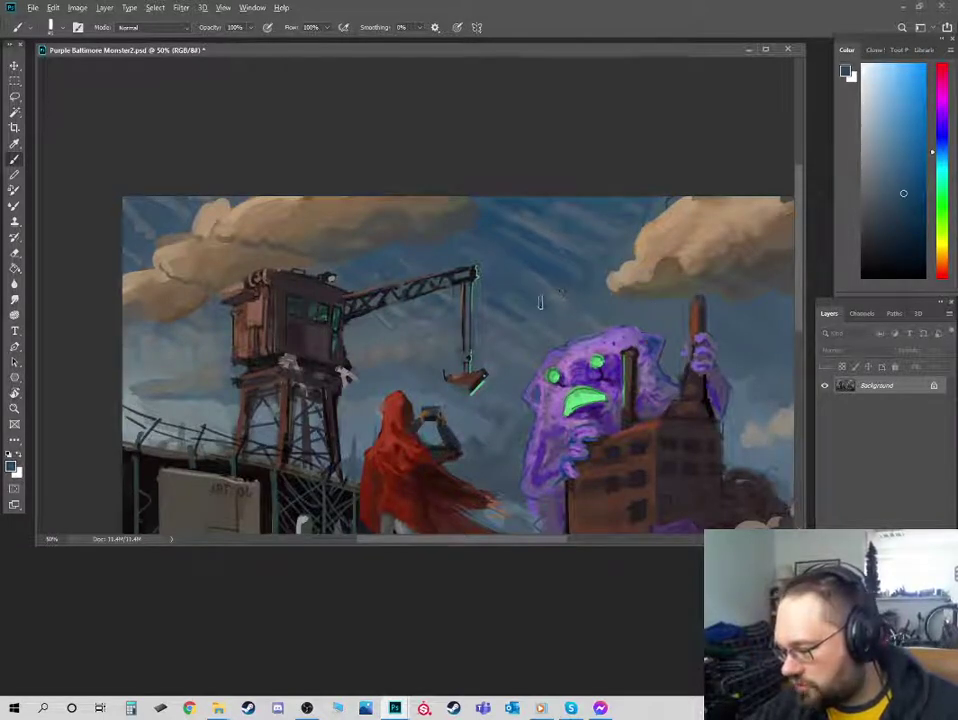
- Rework the sky between the crane's boom and the cloud over the smokestack with sampled blues and a smaller brush, undoing the last stroke
{"action": "left_click", "coordinate": [541, 302], "text": "alt"}
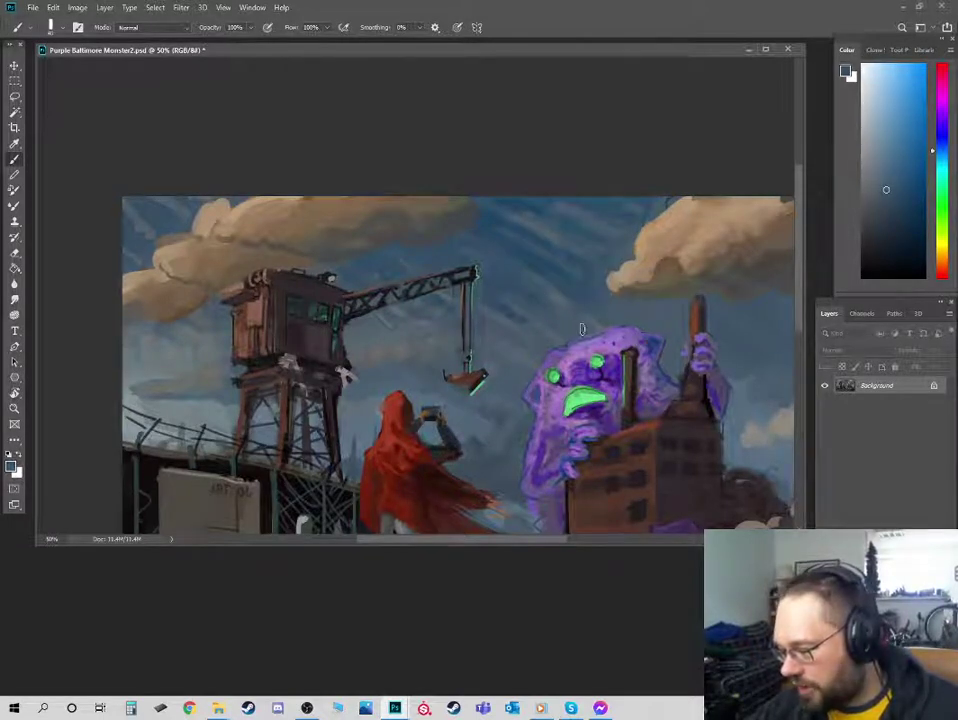
{"action": "left_click", "coordinate": [548, 345], "text": "alt"}
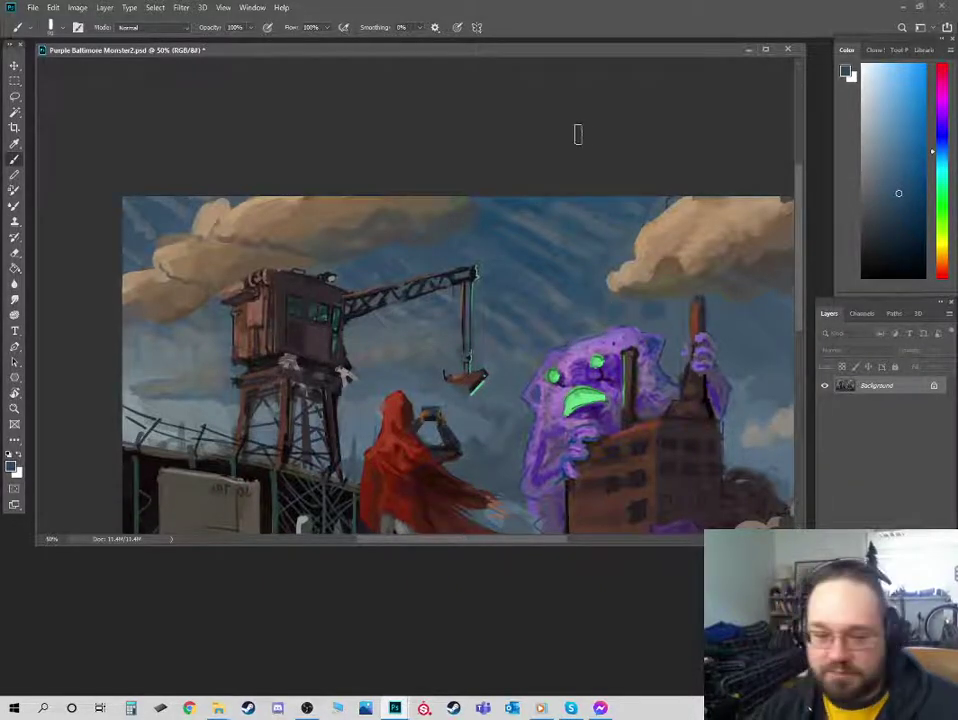
{"action": "left_click", "coordinate": [595, 255], "text": "alt"}
{"action": "left_click", "coordinate": [583, 234], "text": "alt"}
{"action": "key", "text": "["}
{"action": "key", "text": "["}
{"action": "key", "text": "["}
{"action": "left_click", "coordinate": [596, 256], "text": "alt"}
{"action": "left_click", "coordinate": [601, 283], "text": "alt"}
{"action": "key", "text": "ctrl+z"}
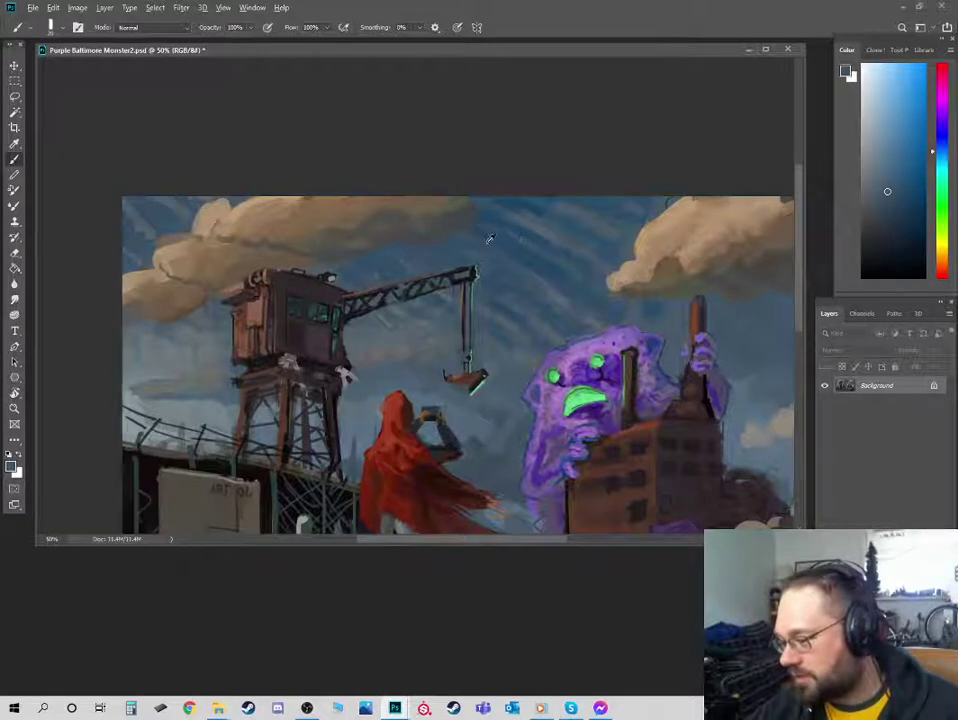
- Touch up the tip of the large cloud above the crane's boom and streak the neighbouring upper sky with sampled blue
{"action": "left_click", "coordinate": [463, 226], "text": "alt"}
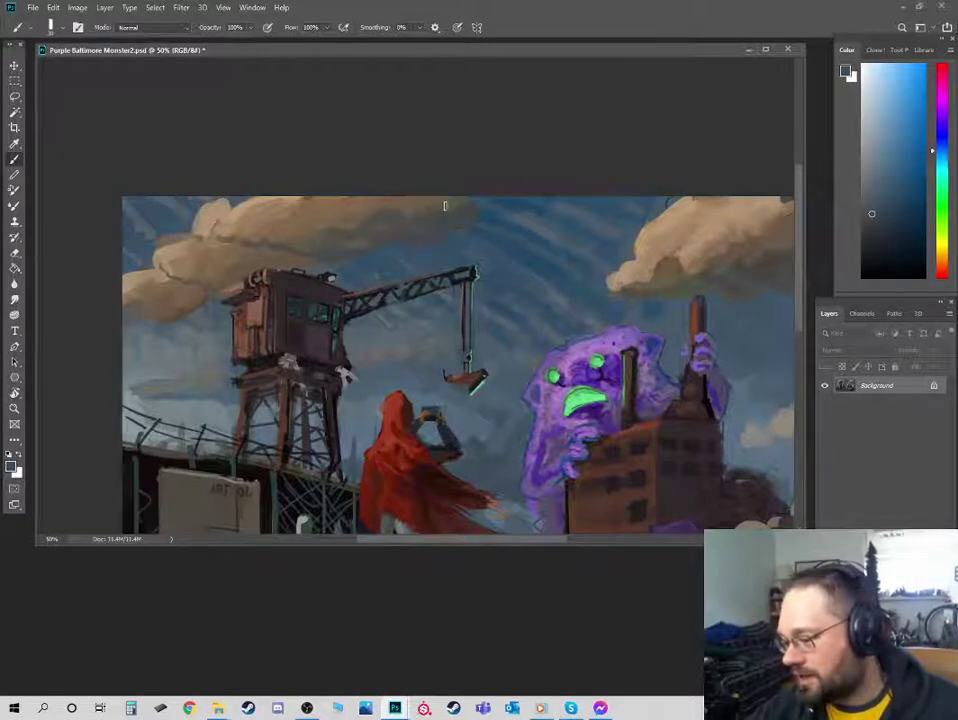
{"action": "left_click", "coordinate": [394, 222], "text": "alt"}
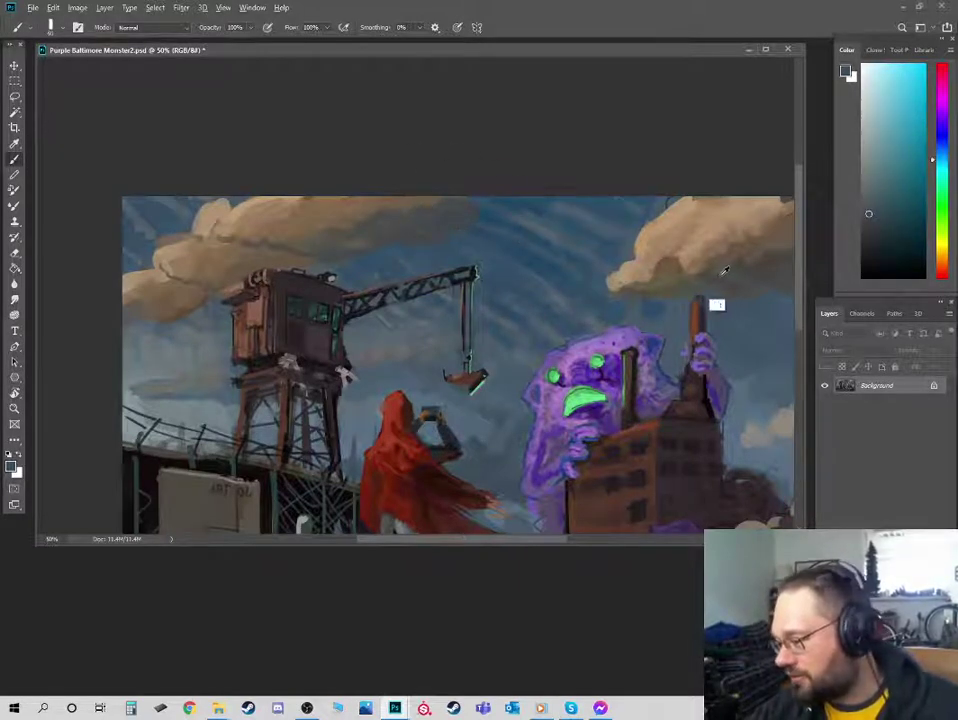
{"action": "left_click", "coordinate": [576, 218], "text": "alt"}
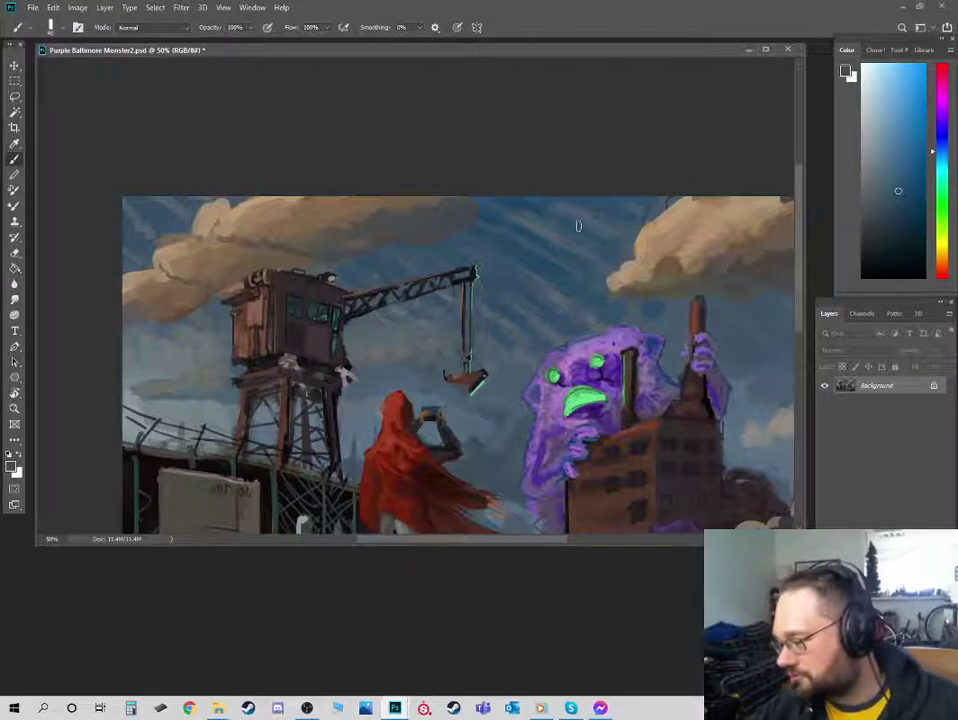
{"action": "left_click_drag", "start_coordinate": [568, 200], "coordinate": [614, 232]}
- Paint sampled blues over the sky around the smokestack and beneath its cloud, covering the stray sketch lines near the canvas edge
{"action": "left_click_drag", "start_coordinate": [704, 314], "coordinate": [594, 269]}
{"action": "left_click", "coordinate": [555, 271], "text": "alt"}
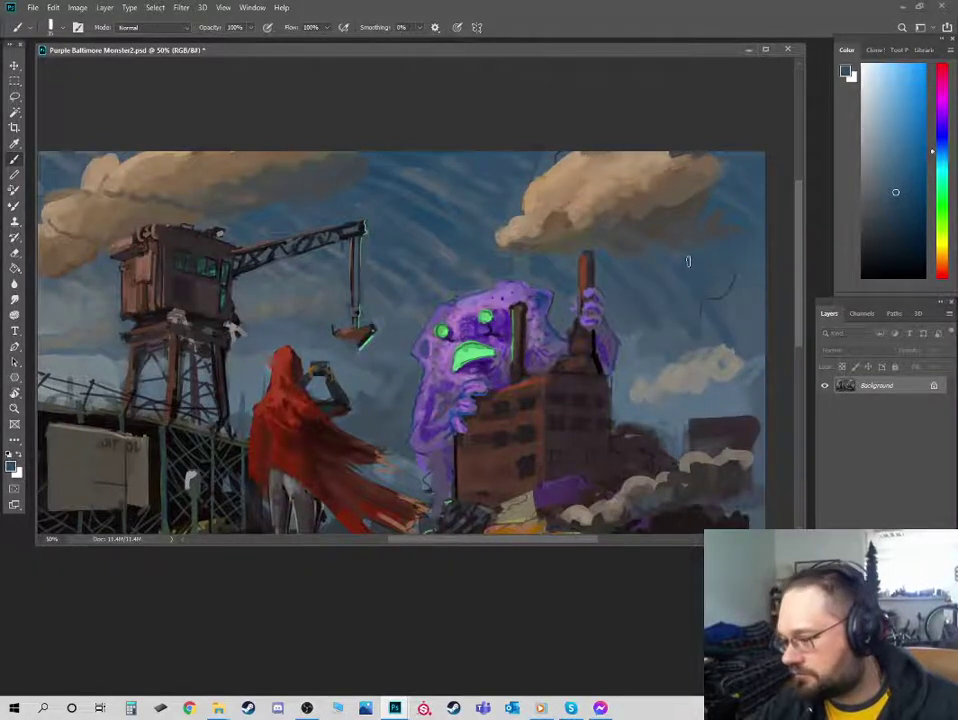
{"action": "key", "text": "ctrl+minus"}
{"action": "key", "text": "ctrl+plus"}
{"action": "scroll", "coordinate": [560, 265], "scroll_direction": "right", "scroll_amount": 3}
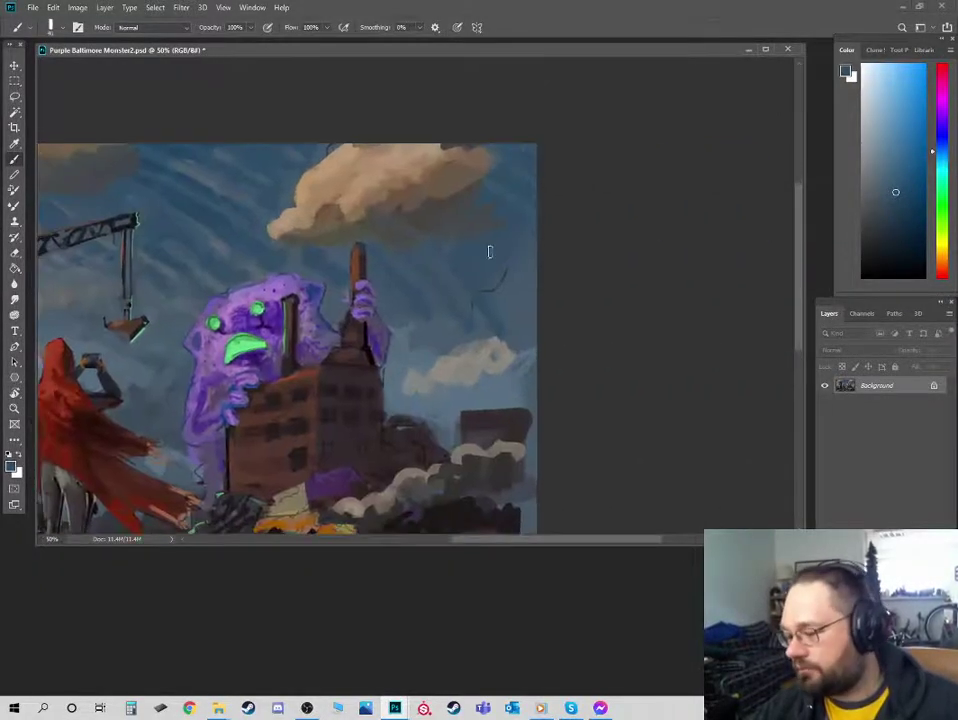
{"action": "left_click", "coordinate": [466, 289], "text": "alt"}
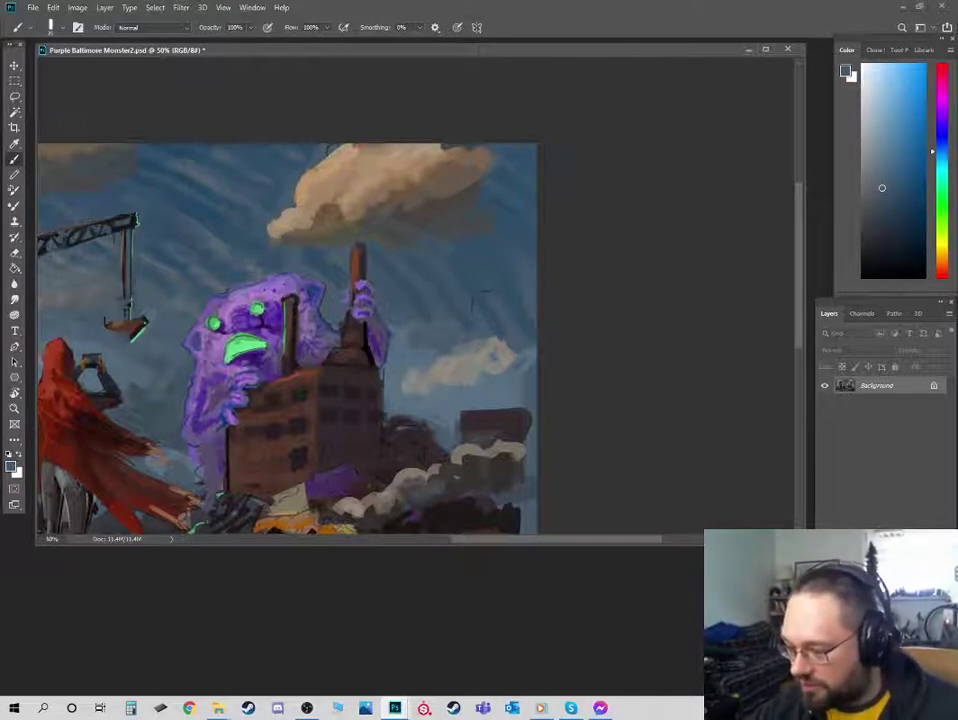
- Define the edge of the brick factory's roof with a thin dark line in sampled near-black
{"action": "scroll", "coordinate": [476, 318], "scroll_direction": "down", "scroll_amount": 2}
{"action": "left_click", "coordinate": [368, 299], "text": "alt"}
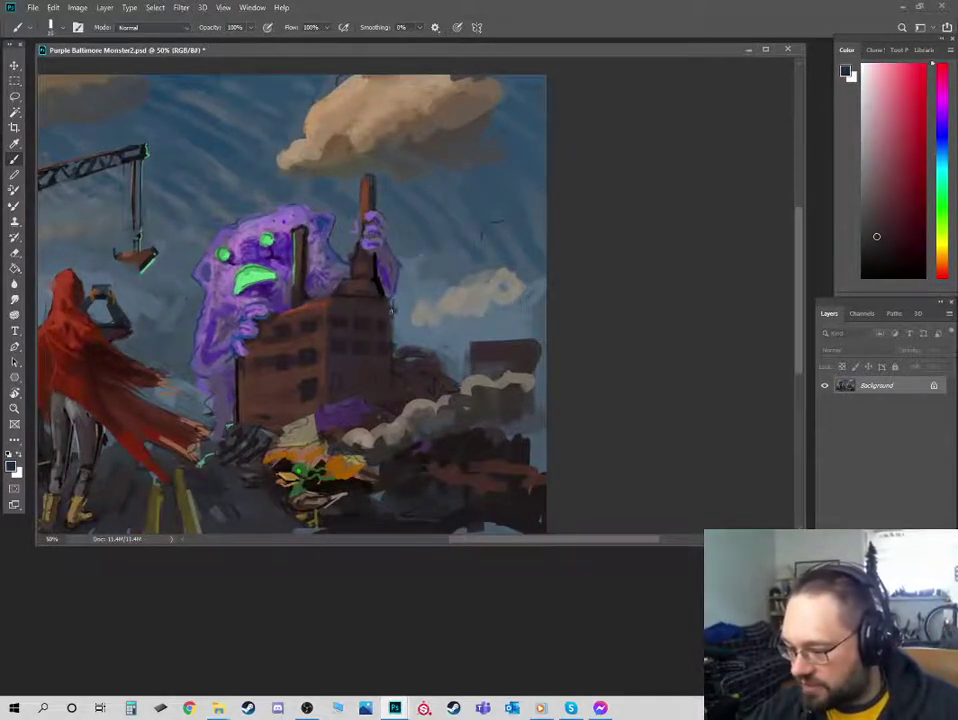
{"action": "left_click", "coordinate": [390, 309], "text": "alt"}
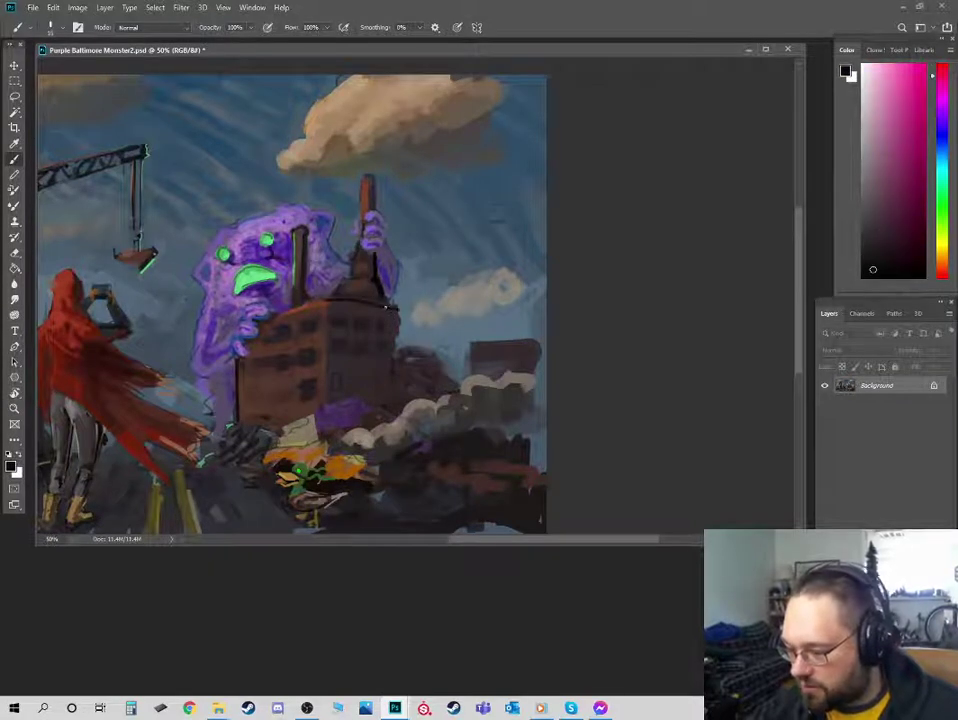
- Carve the distant building's silhouette behind the smoke with sampled sky blue and block in its wall in muted brownish grey
{"action": "left_click", "coordinate": [501, 330], "text": "alt"}
{"action": "mouse_move", "coordinate": [505, 339]}
{"action": "left_mouse_down"}
{"action": "mouse_move", "coordinate": [524, 352]}
{"action": "mouse_move", "coordinate": [494, 343]}
{"action": "mouse_move", "coordinate": [459, 381]}
{"action": "mouse_move", "coordinate": [472, 352]}
{"action": "mouse_move", "coordinate": [528, 366]}
{"action": "left_mouse_up"}
{"action": "left_click", "coordinate": [476, 360], "text": "alt"}
{"action": "left_click", "coordinate": [941, 266]}
{"action": "left_click", "coordinate": [875, 202]}
{"action": "mouse_move", "coordinate": [464, 364]}
{"action": "left_mouse_down"}
{"action": "mouse_move", "coordinate": [456, 379]}
{"action": "mouse_move", "coordinate": [478, 346]}
{"action": "left_mouse_up"}
- Lighten the distant building's face with a paler warm grey and trim its roofline with sampled sky tones
{"action": "left_click", "coordinate": [873, 180]}
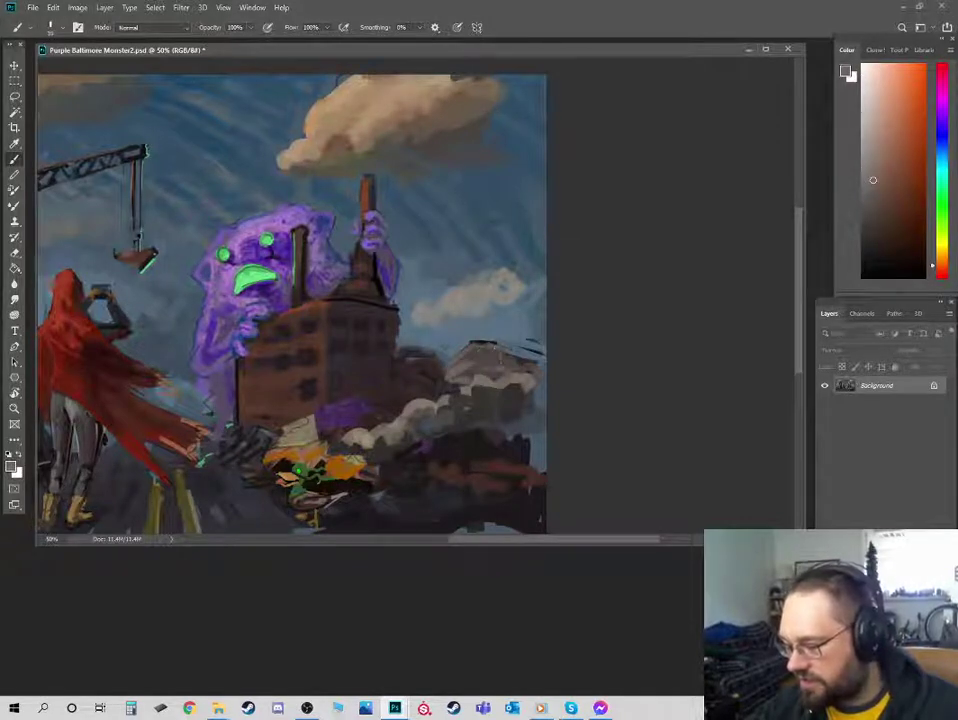
{"action": "left_click", "coordinate": [512, 343], "text": "alt"}
{"action": "mouse_move", "coordinate": [515, 347]}
{"action": "left_mouse_down"}
{"action": "mouse_move", "coordinate": [539, 344]}
{"action": "mouse_move", "coordinate": [503, 349]}
{"action": "left_mouse_up"}
{"action": "left_click", "coordinate": [500, 388], "text": "alt"}
{"action": "left_click", "coordinate": [491, 339], "text": "alt"}
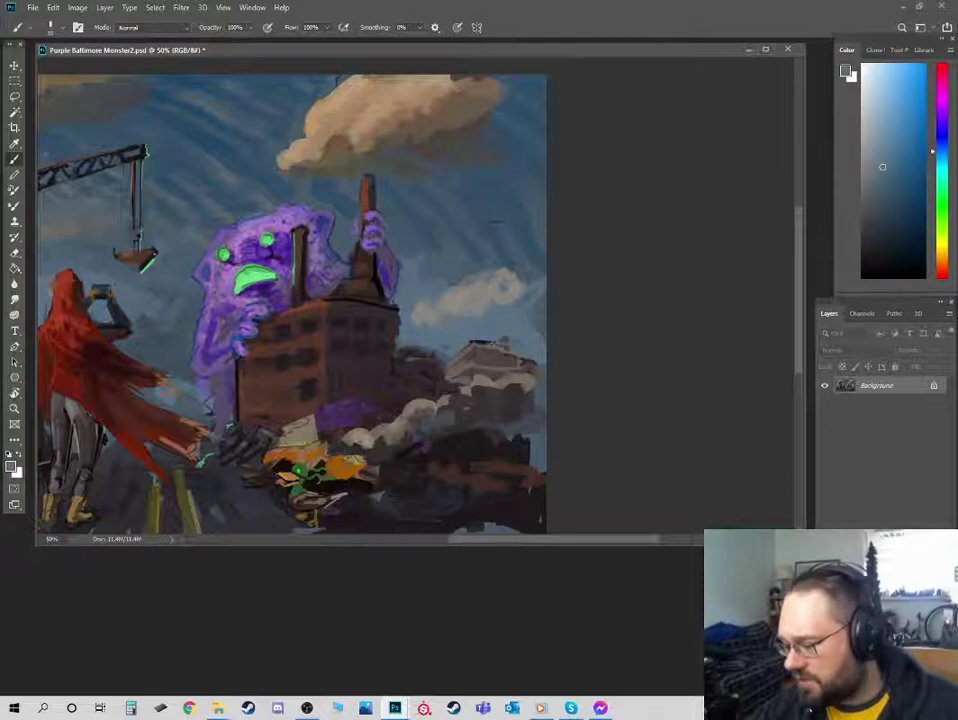
- Shape the distant building's roof, floor bands and side wall with sampled greys and clean up the sky around it
{"action": "left_click", "coordinate": [488, 357], "text": "alt"}
{"action": "left_click", "coordinate": [488, 362], "text": "alt"}
{"action": "left_click", "coordinate": [465, 383], "text": "alt"}
{"action": "left_click_drag", "start_coordinate": [474, 342], "coordinate": [527, 357]}
{"action": "left_click", "coordinate": [510, 393], "text": "alt"}
{"action": "left_click", "coordinate": [514, 359], "text": "alt"}
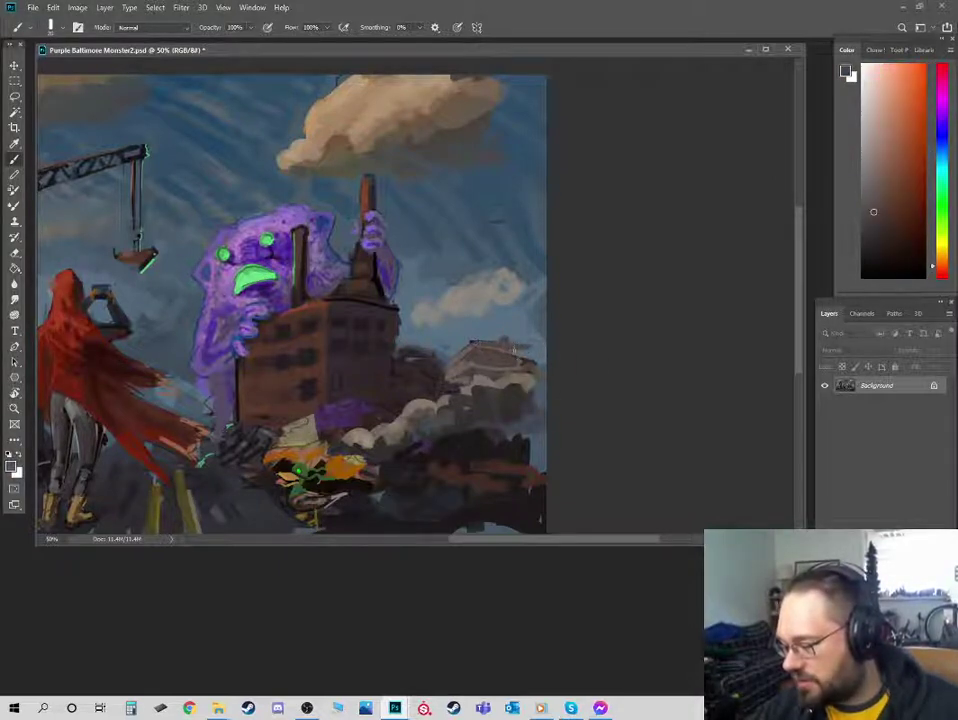
{"action": "left_click", "coordinate": [393, 256], "text": "alt"}
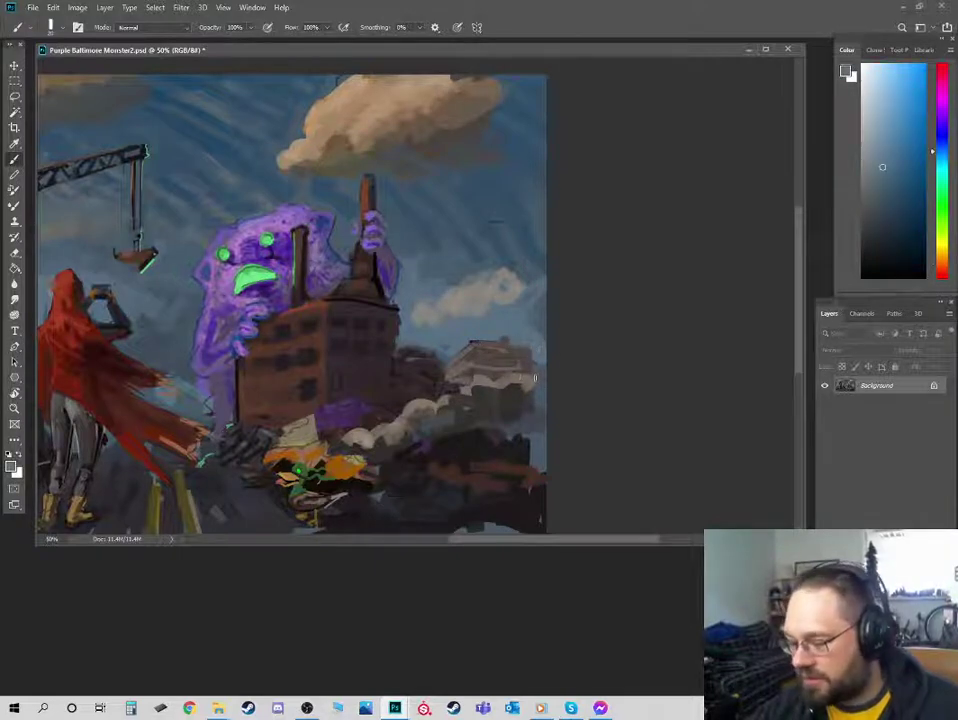
- Simplify the brick factory's walls and dark window rows with sampled browns and near-black
{"action": "left_click", "coordinate": [358, 322], "text": "alt"}
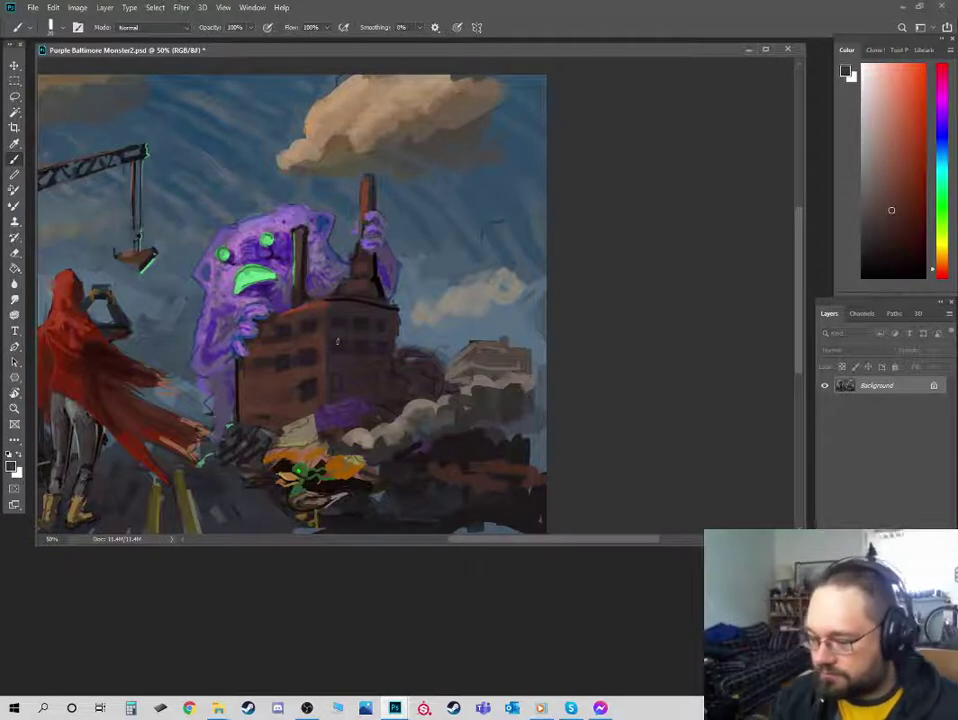
{"action": "left_click", "coordinate": [297, 370], "text": "alt"}
{"action": "left_click", "coordinate": [204, 272], "text": "alt"}
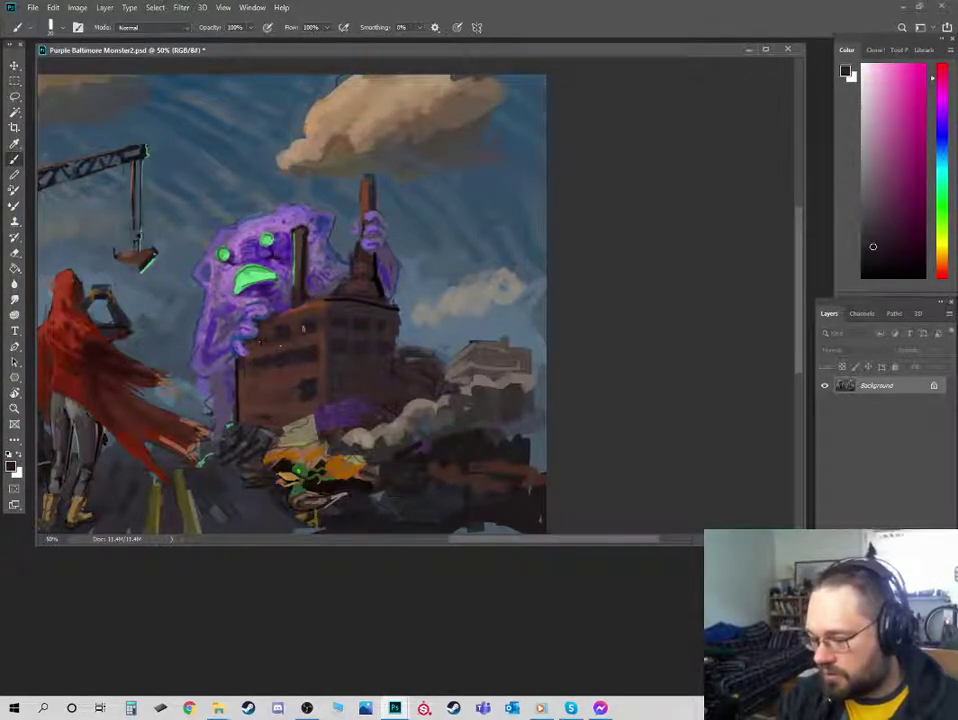
{"action": "left_click", "coordinate": [291, 342], "text": "alt"}
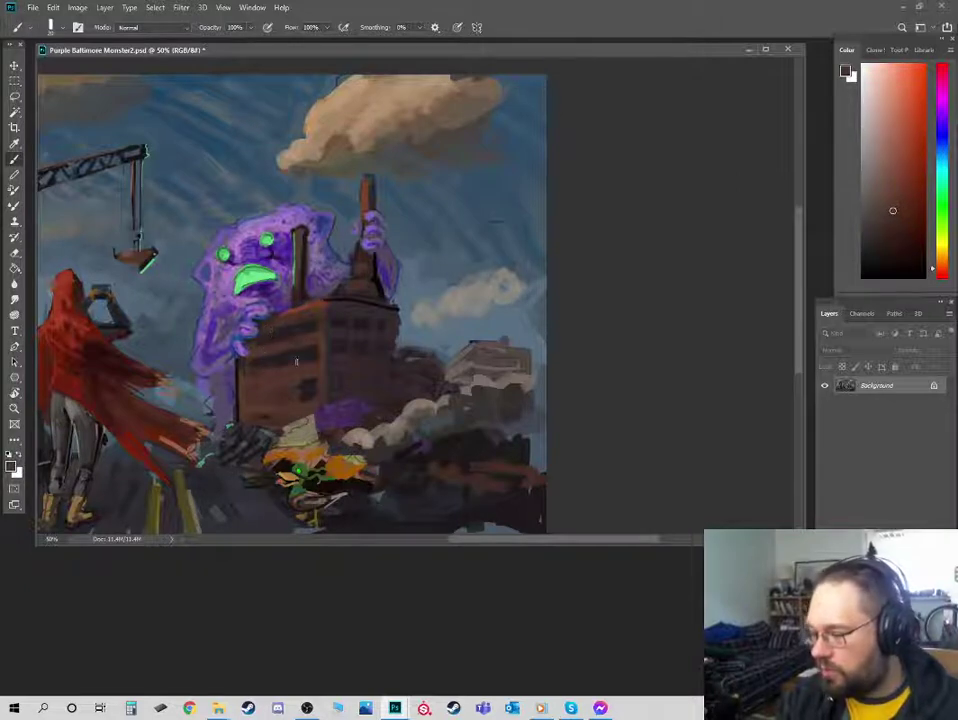
- Paint a row of lit windows along the top floor of the factory's front wall in dark yellow
{"action": "left_click", "coordinate": [943, 254]}
{"action": "left_click_drag", "start_coordinate": [914, 208], "coordinate": [916, 154]}
{"action": "left_click", "coordinate": [309, 328]}
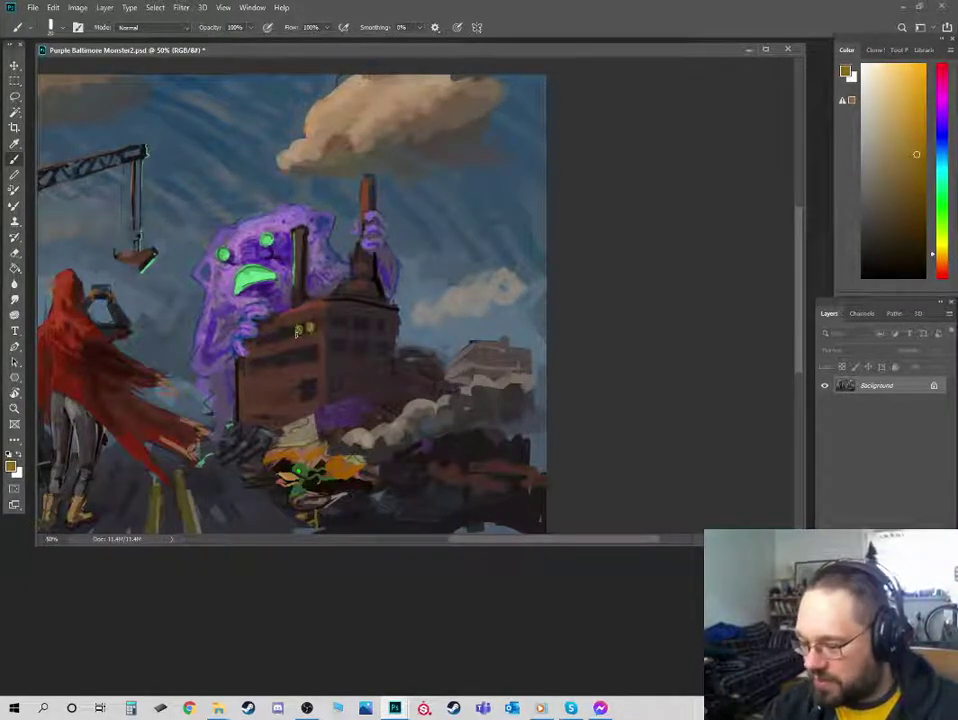
{"action": "left_click", "coordinate": [300, 329]}
{"action": "left_click", "coordinate": [273, 340]}
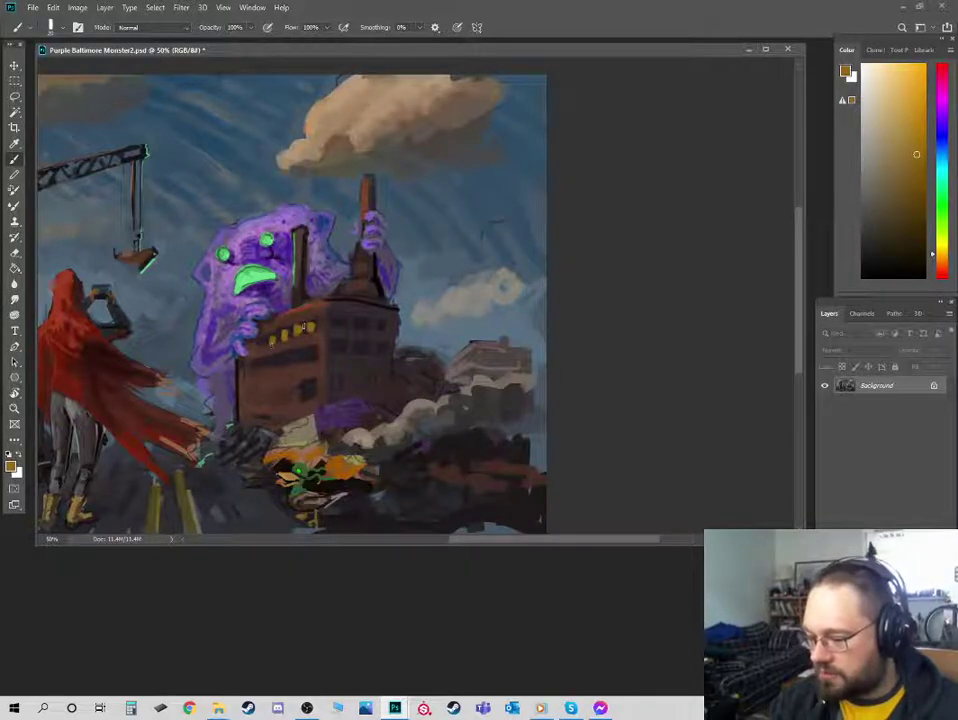
- Tidy the brick around the yellow top-floor windows with browns sampled from the factory wall
{"action": "left_click", "coordinate": [300, 347], "text": "alt"}
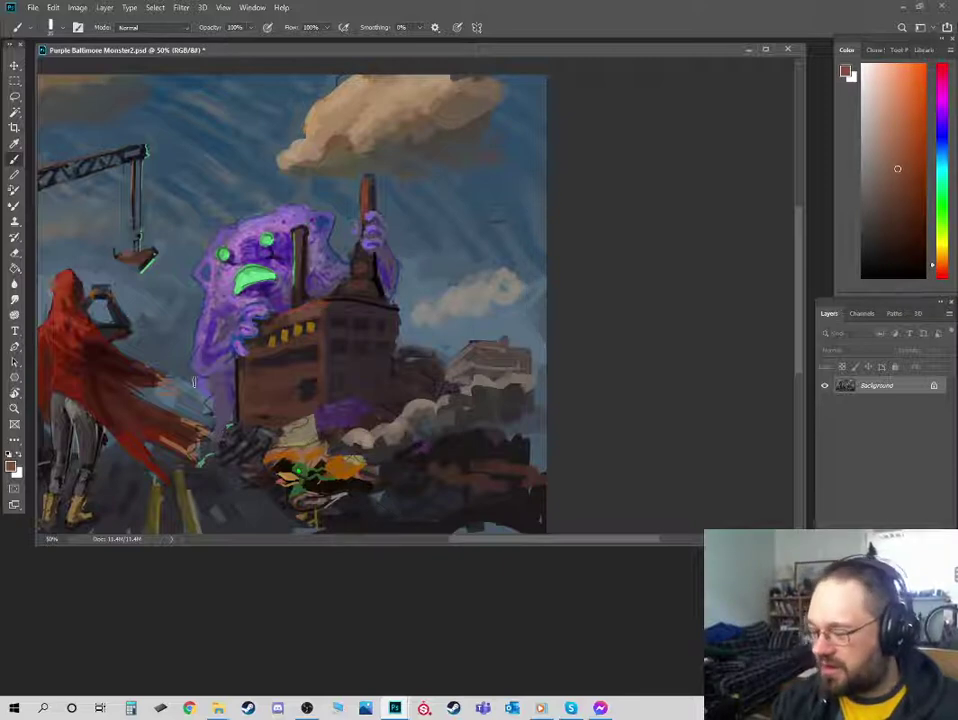
{"action": "left_click", "coordinate": [270, 328], "text": "alt"}
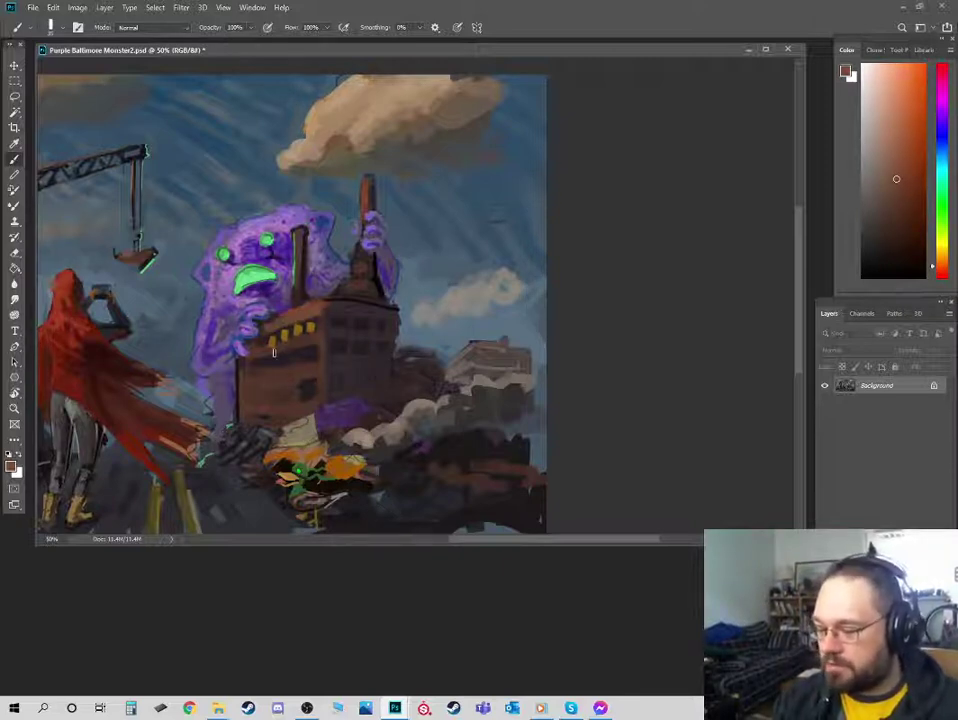
{"action": "left_click", "coordinate": [307, 344], "text": "alt"}
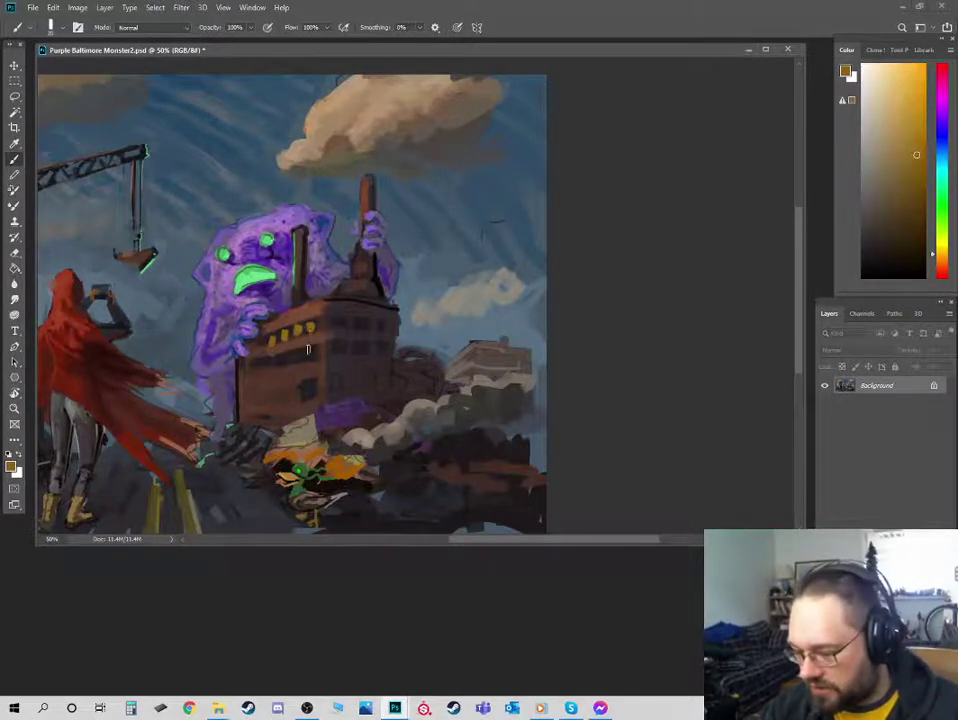
- Extend the top-floor windows into a band, brighten them with golden yellow and add a second yellow row below
{"action": "left_click", "coordinate": [262, 345]}
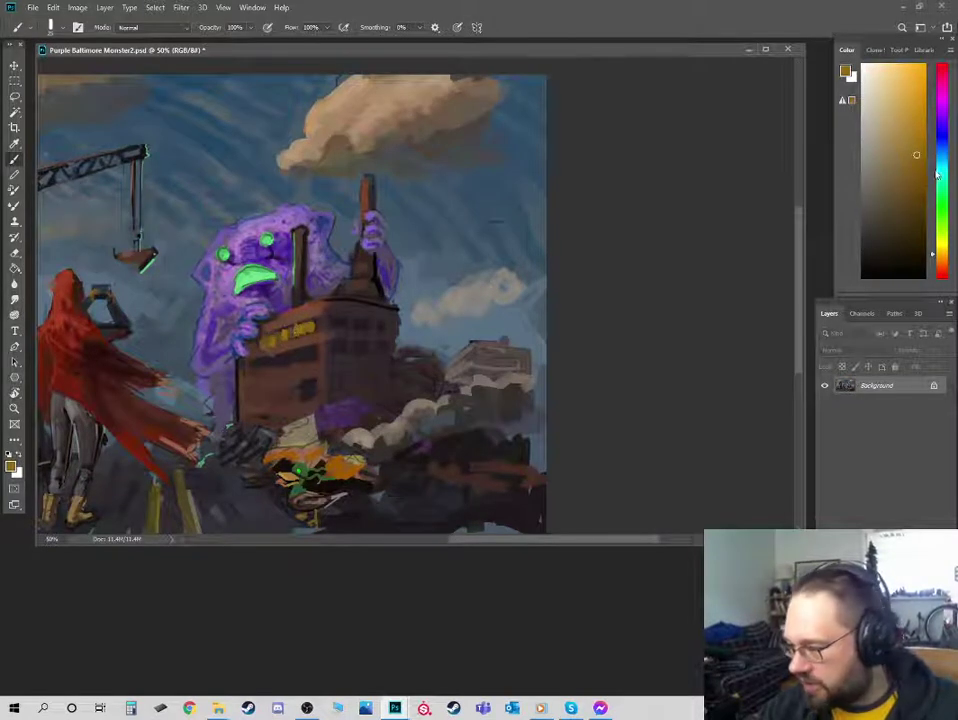
{"action": "left_click", "coordinate": [912, 103]}
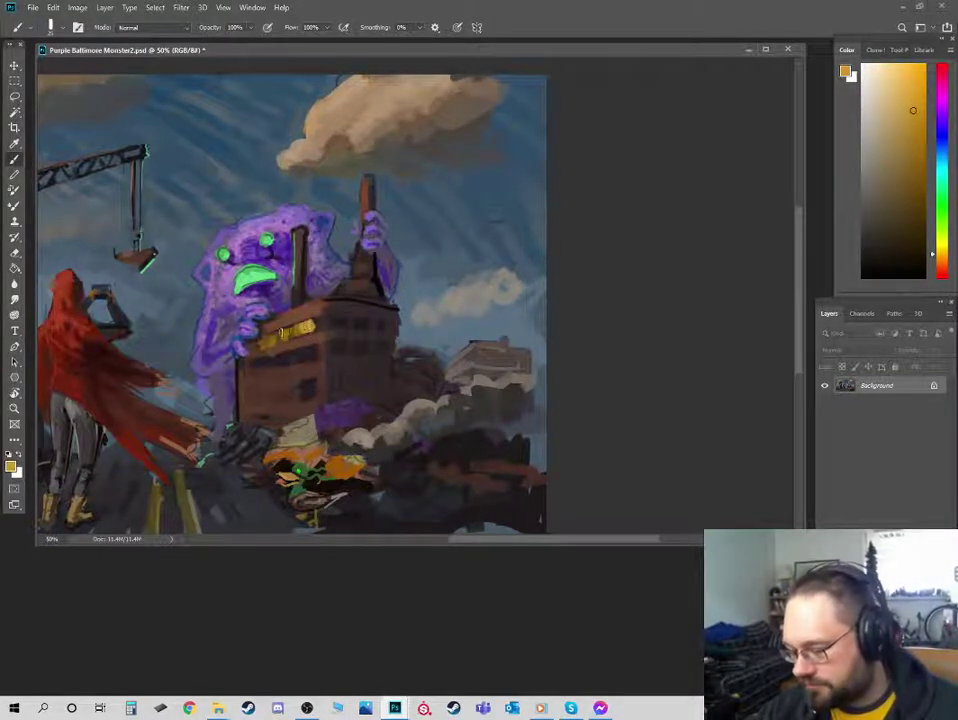
{"action": "mouse_move", "coordinate": [281, 333]}
{"action": "left_mouse_down"}
{"action": "mouse_move", "coordinate": [302, 334]}
{"action": "mouse_move", "coordinate": [301, 355]}
{"action": "mouse_move", "coordinate": [288, 364]}
{"action": "left_mouse_up"}
{"action": "left_click", "coordinate": [295, 353], "text": "alt"}
{"action": "left_click", "coordinate": [277, 337], "text": "alt"}
- Paint the factory's lower window rows in dark yellow and near-black, and refine the brick around the rows with sampled browns
{"action": "left_click", "coordinate": [902, 213]}
{"action": "left_click", "coordinate": [230, 290], "text": "alt"}
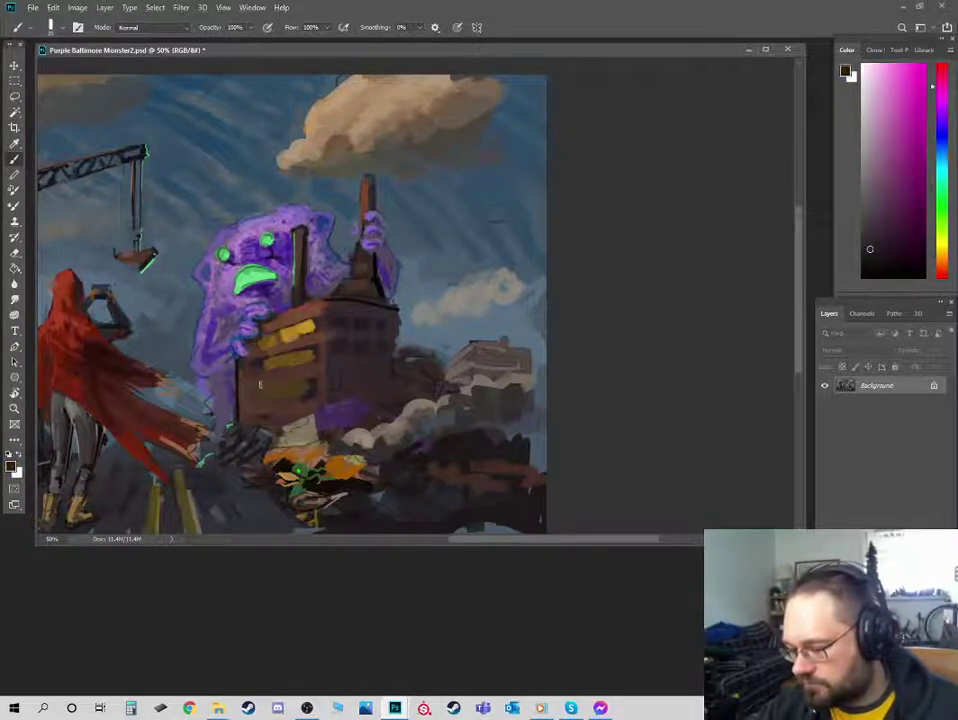
{"action": "left_click_drag", "start_coordinate": [258, 388], "coordinate": [309, 385]}
{"action": "left_click", "coordinate": [310, 386], "text": "alt"}
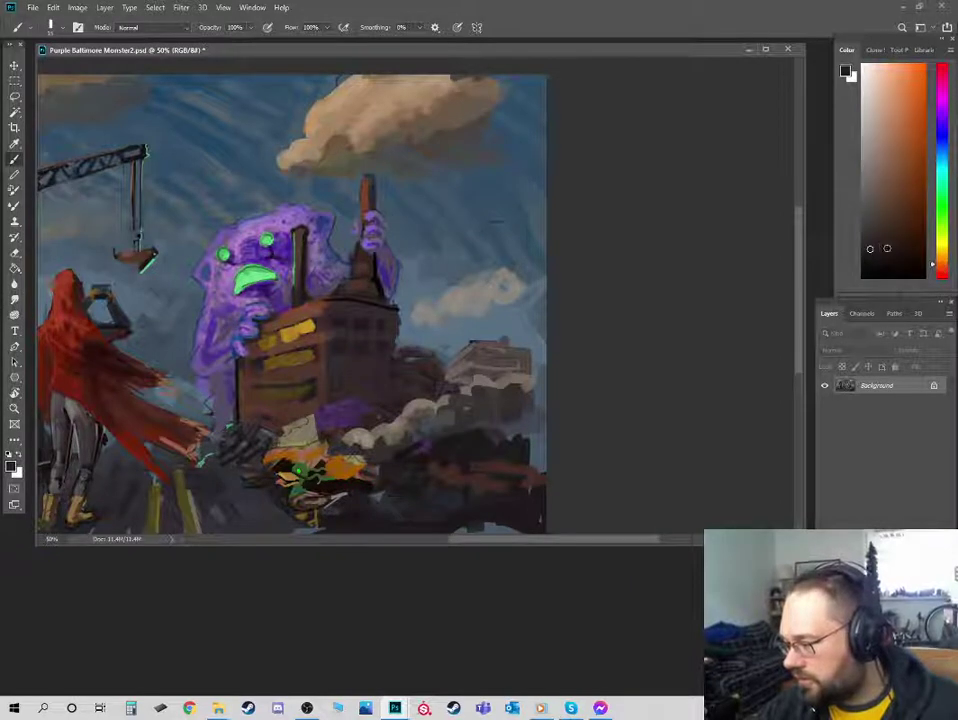
{"action": "left_click", "coordinate": [314, 404], "text": "alt"}
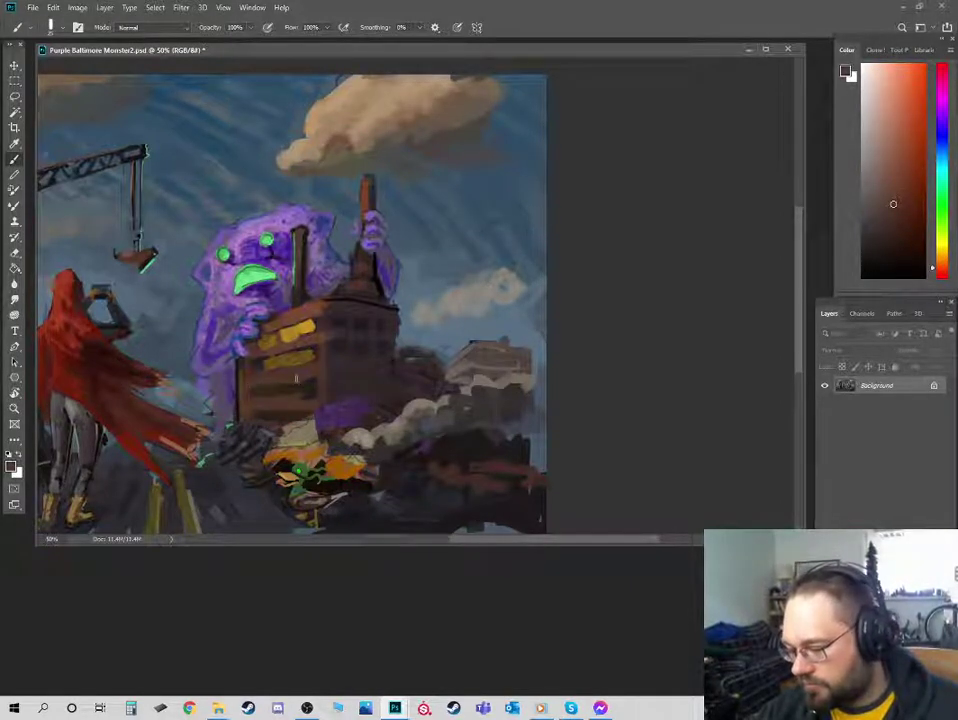
{"action": "left_click", "coordinate": [257, 354], "text": "alt"}
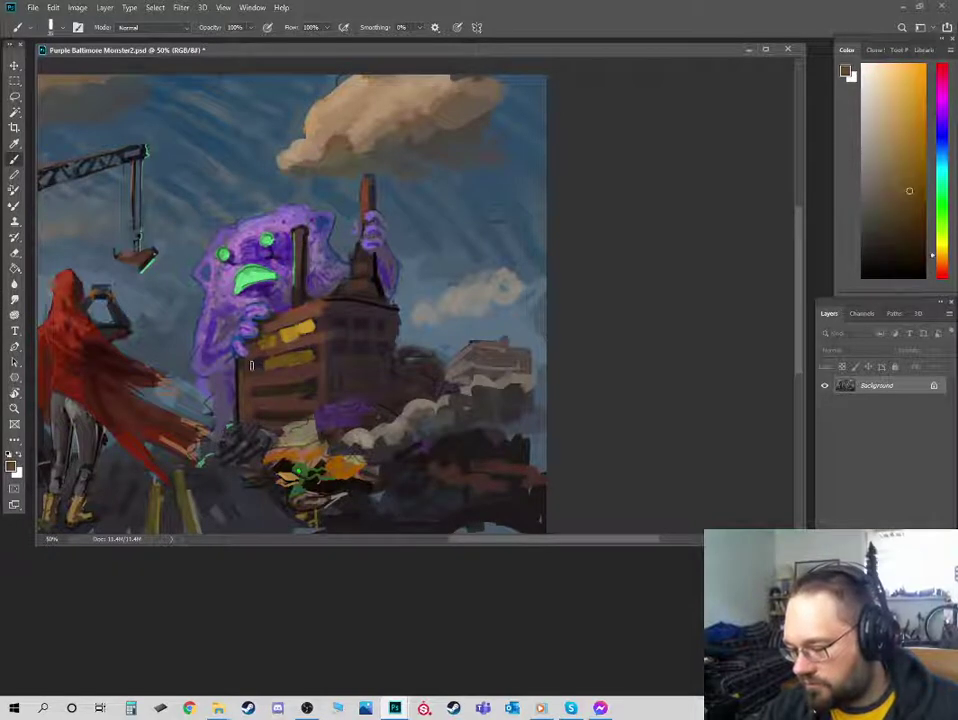
{"action": "left_click", "coordinate": [258, 364], "text": "alt"}
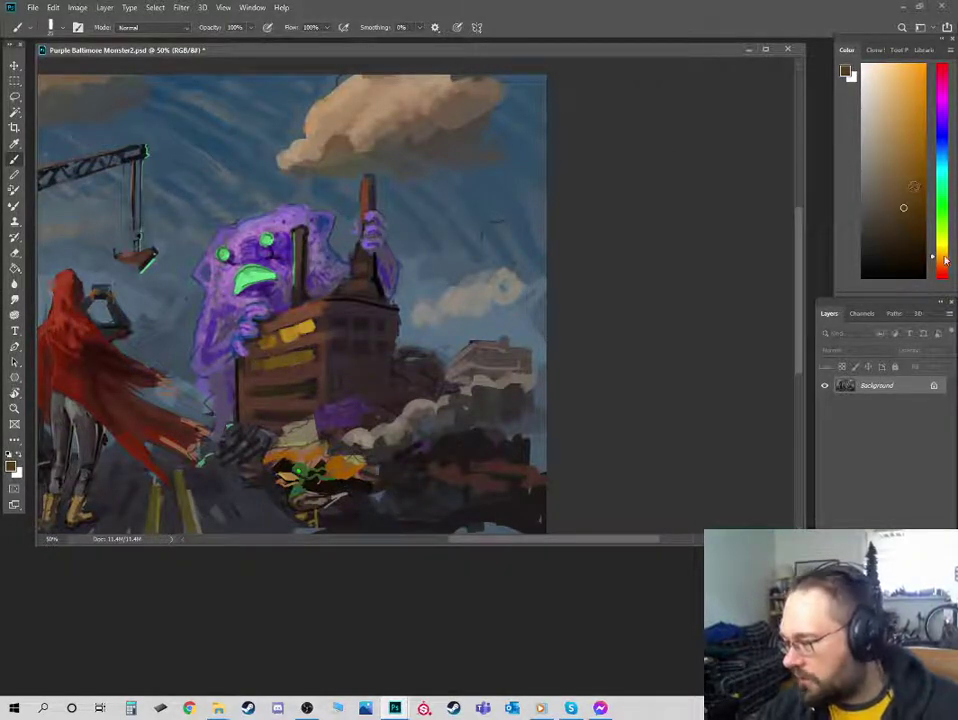
- Refine the factory's roof and the base of the front chimney with dark purple and sampled purples and browns
{"action": "left_click", "coordinate": [940, 117]}
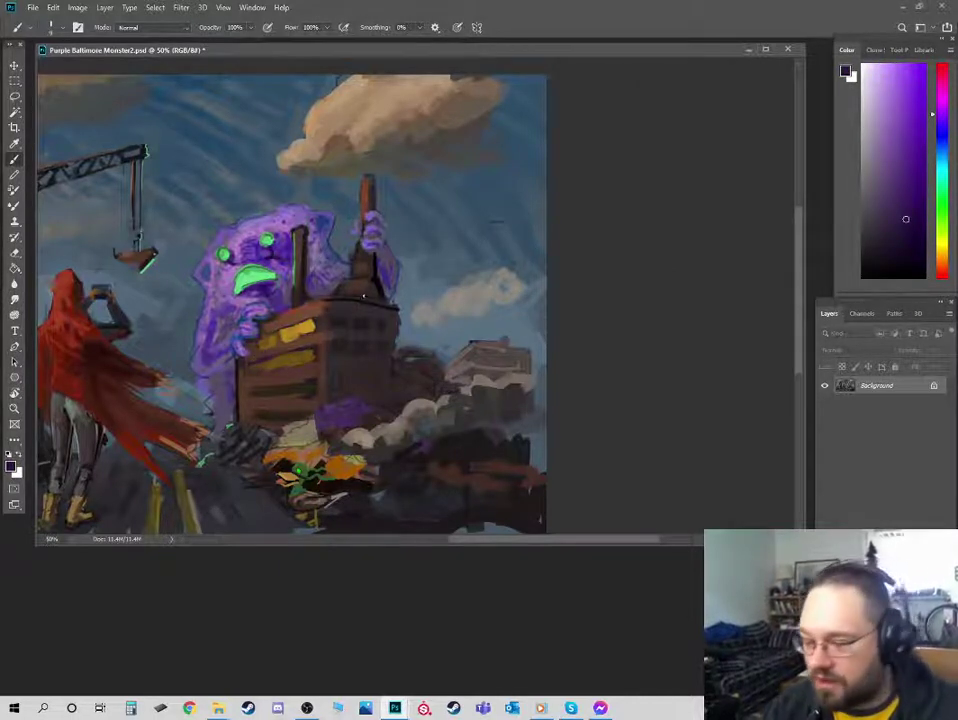
{"action": "left_click", "coordinate": [319, 285], "text": "alt"}
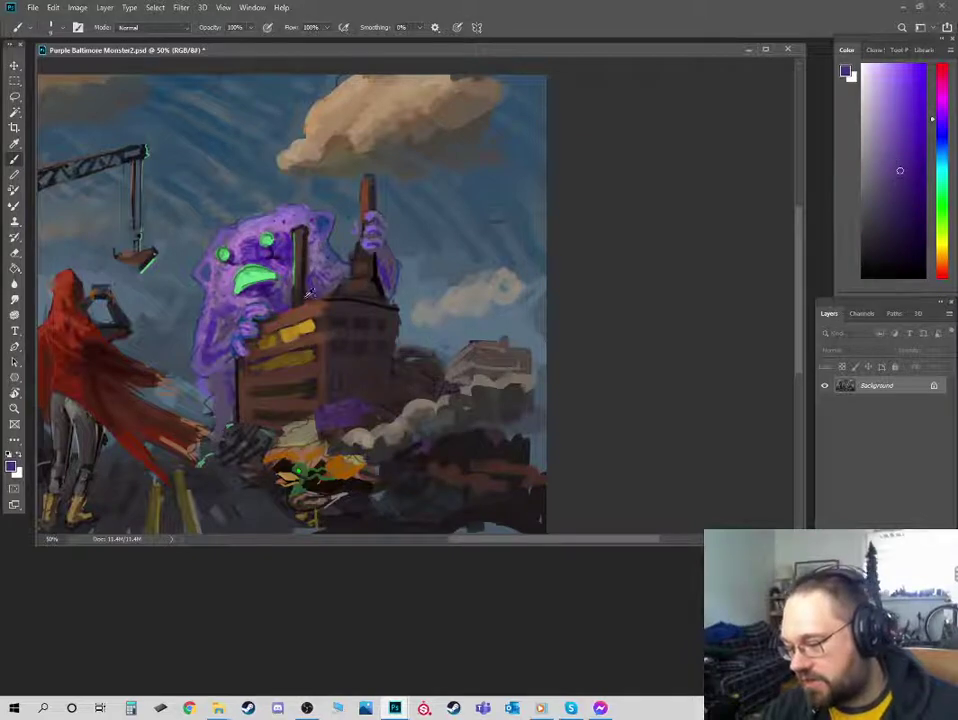
{"action": "left_click", "coordinate": [308, 296], "text": "alt"}
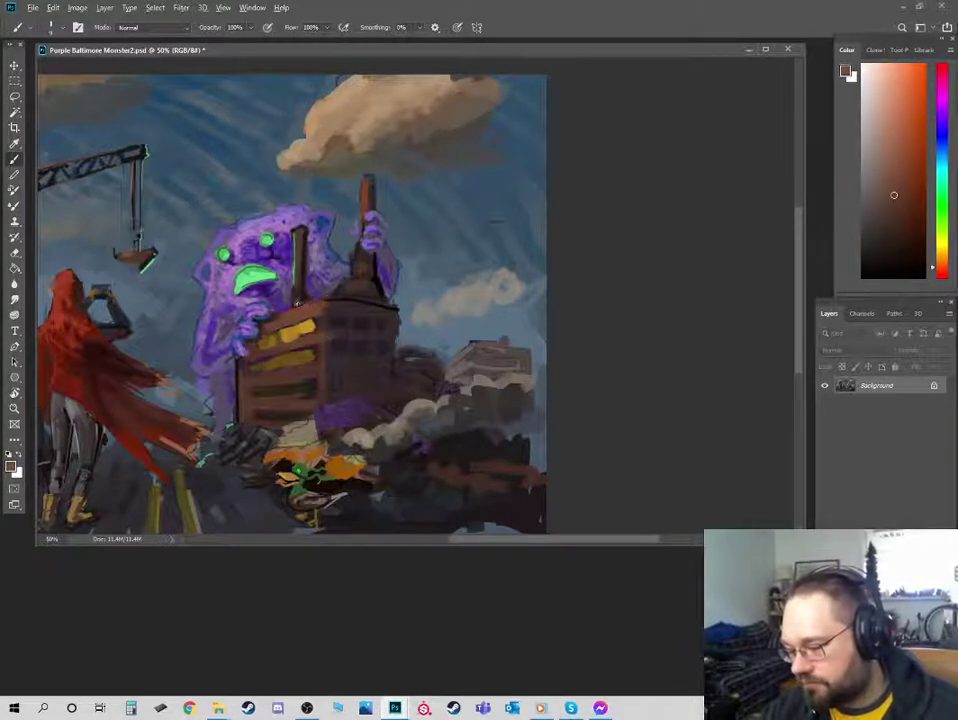
{"action": "left_click", "coordinate": [295, 298], "text": "alt"}
{"action": "left_click", "coordinate": [373, 210], "text": "alt"}
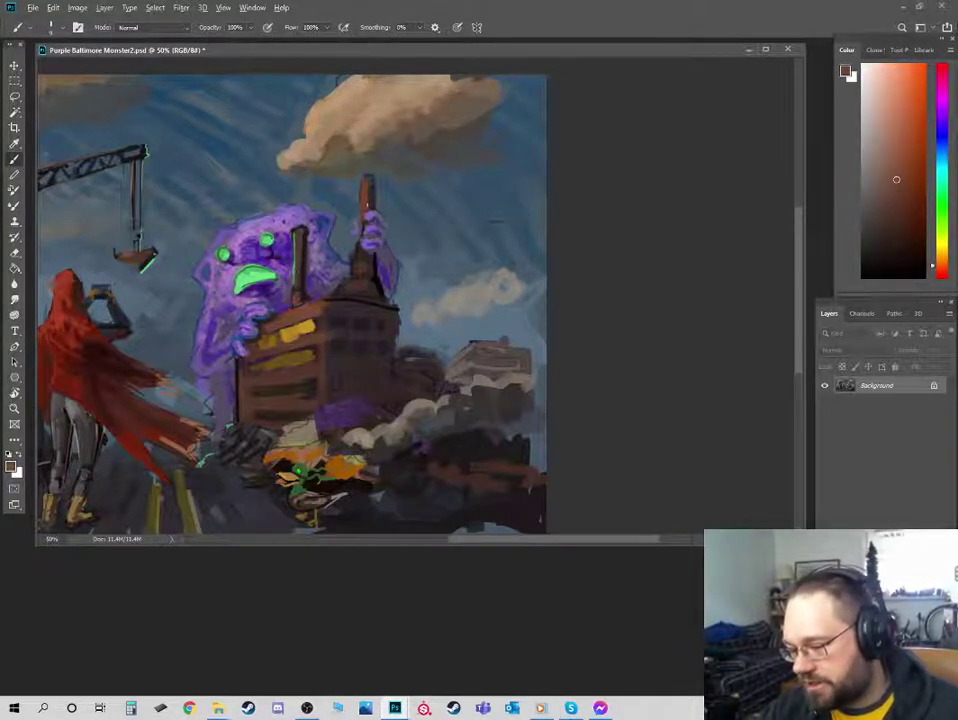
- Add lighter reddish-brown highlights and sampled near-black accents to the smokestack held by the monster
{"action": "left_click", "coordinate": [307, 307], "text": "alt"}
{"action": "left_click", "coordinate": [892, 147]}
{"action": "left_click", "coordinate": [374, 290], "text": "alt"}
{"action": "key", "text": "]"}
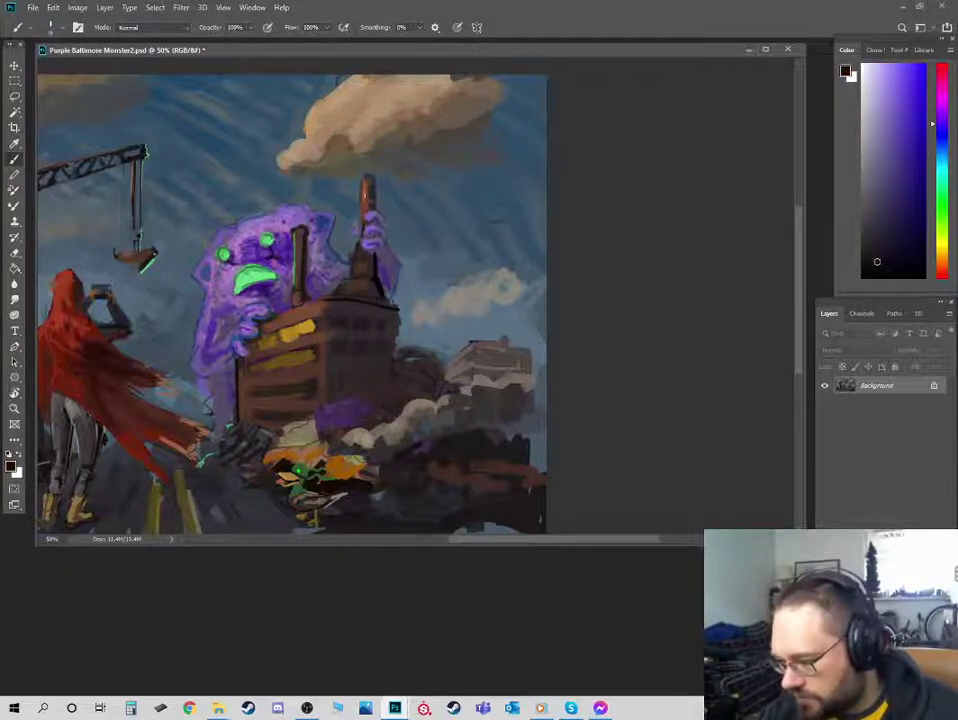
- Darken the upper part of the smokestack held by the monster and add grey and blue-grey highlights
{"action": "mouse_move", "coordinate": [365, 186]}
{"action": "left_mouse_down"}
{"action": "mouse_move", "coordinate": [363, 221]}
{"action": "mouse_move", "coordinate": [372, 184]}
{"action": "left_mouse_up"}
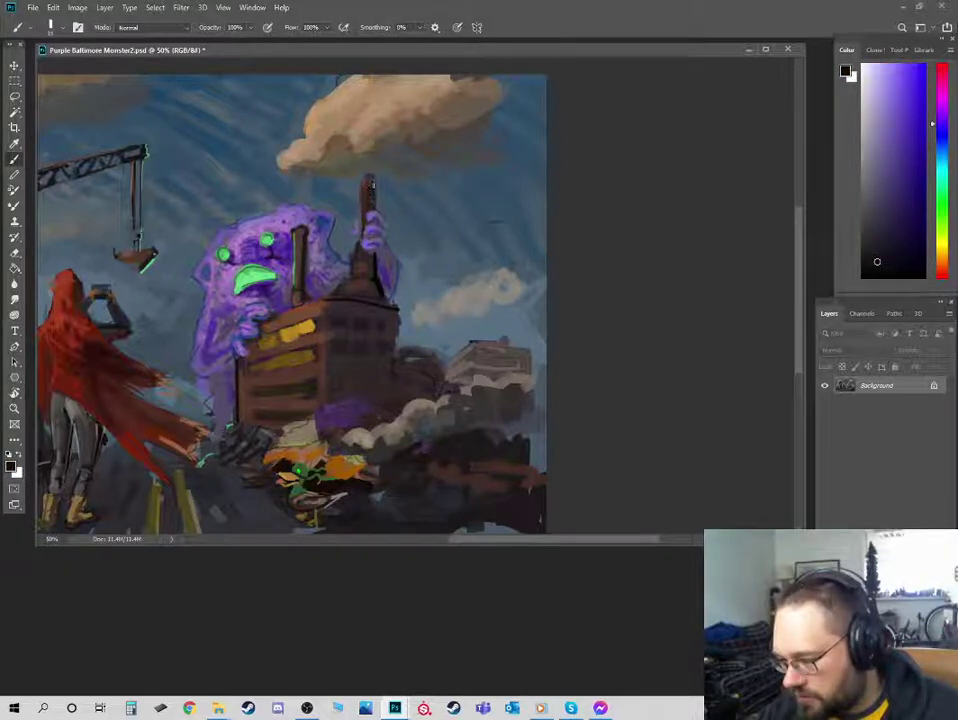
{"action": "left_click", "coordinate": [879, 198]}
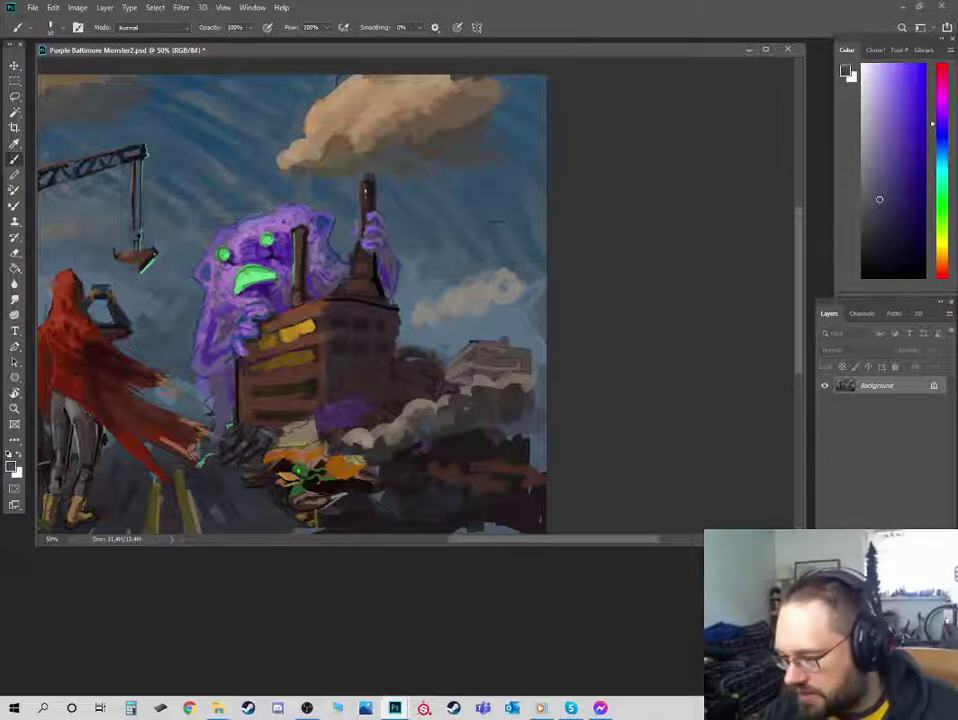
{"action": "left_click", "coordinate": [367, 182], "text": "alt"}
{"action": "left_click", "coordinate": [871, 171]}
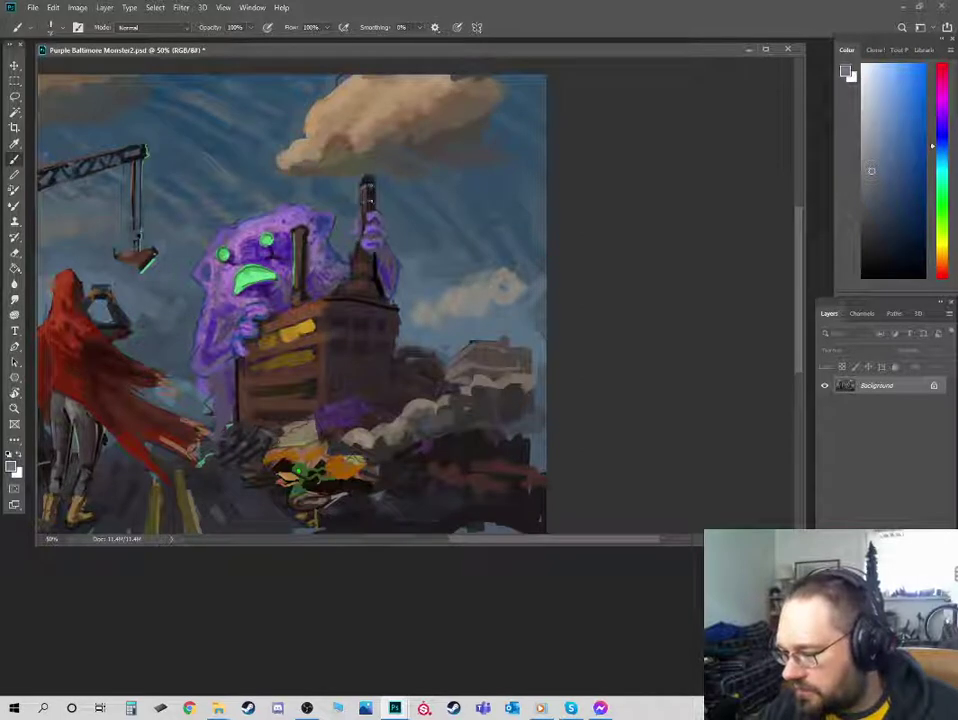
{"action": "left_click", "coordinate": [886, 199]}
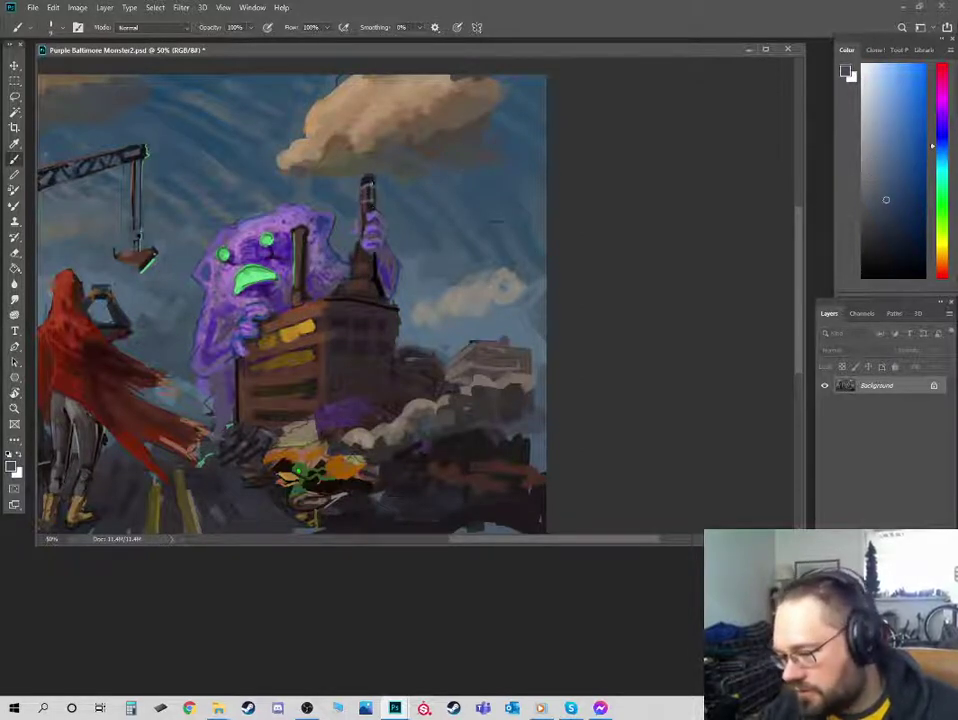
{"action": "left_click", "coordinate": [369, 184], "text": "alt"}
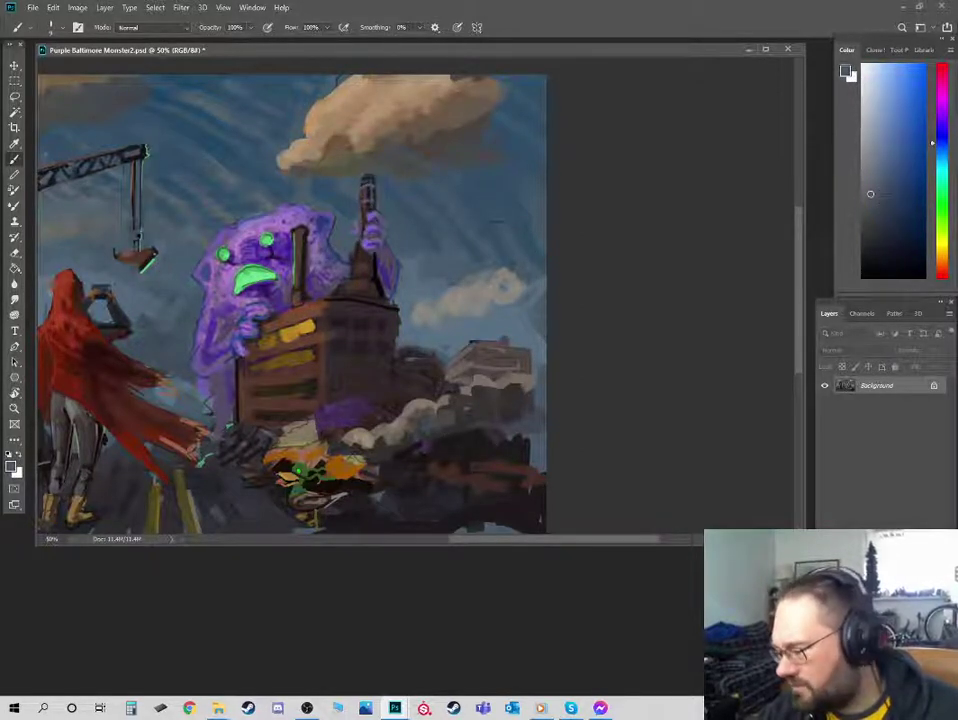
{"action": "left_click", "coordinate": [884, 120]}
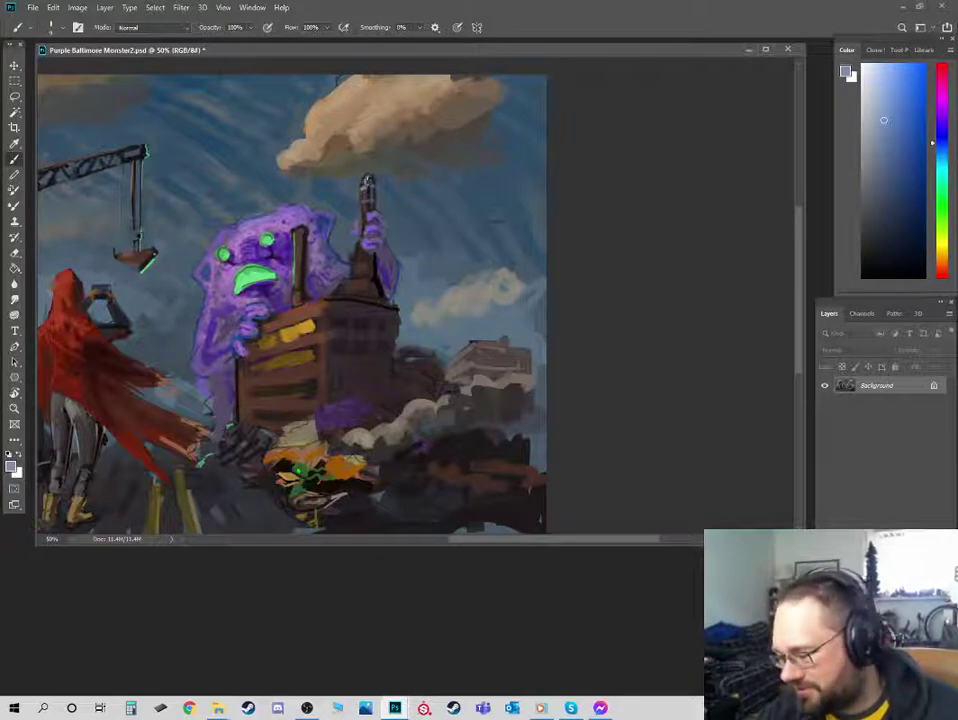
{"action": "left_click", "coordinate": [943, 249]}
{"action": "left_click", "coordinate": [886, 152]}
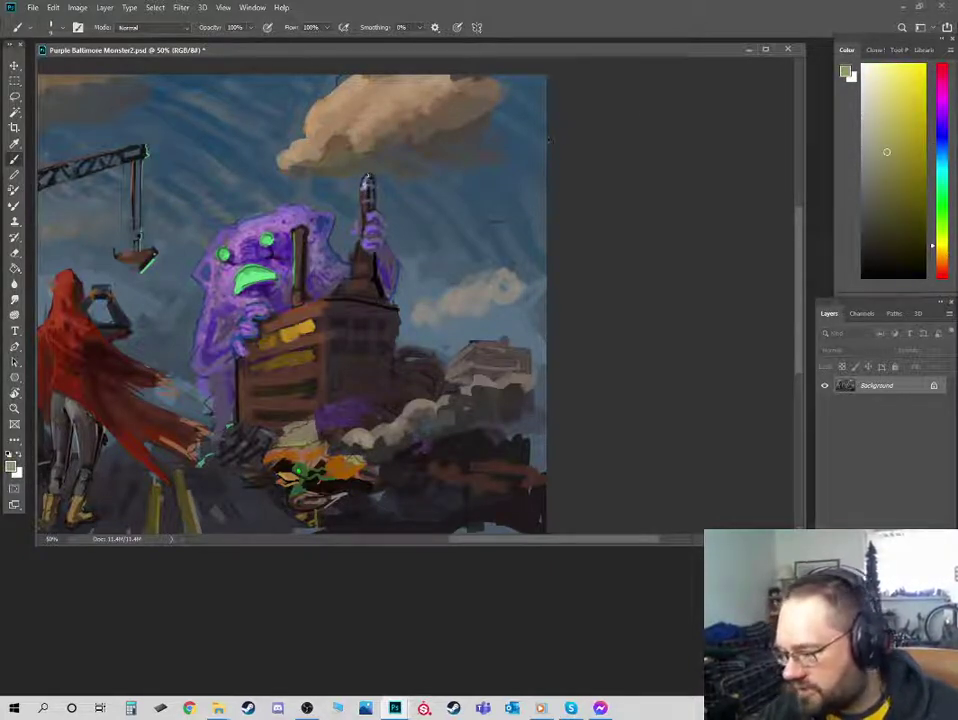
- Shorten the held smokestack by painting over its upper part with sampled sky blue
{"action": "key", "text": "ctrl+minus"}
{"action": "key", "text": "ctrl+minus"}
{"action": "key", "text": "ctrl+minus"}
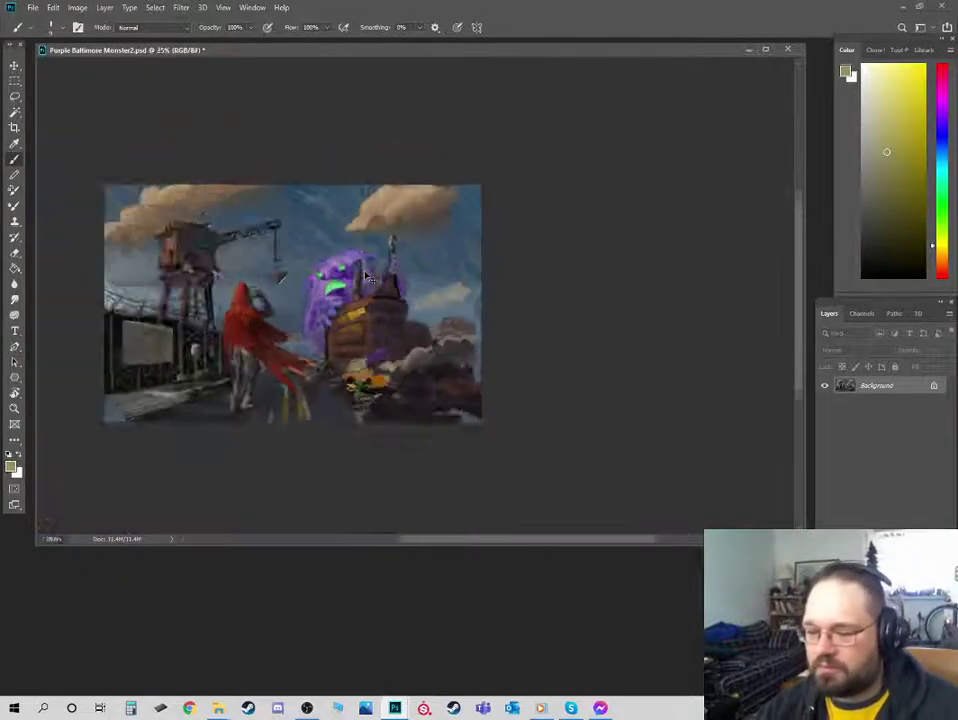
{"action": "key", "text": "ctrl+plus"}
{"action": "key", "text": "ctrl+plus"}
{"action": "key", "text": "ctrl+plus"}
{"action": "left_click_drag", "start_coordinate": [400, 237], "coordinate": [399, 312]}
{"action": "left_click", "coordinate": [378, 277], "text": "alt"}
{"action": "key", "text": "alt+["}
{"action": "key", "text": "Return"}
- Repaint the held smokestack's upper end as a collared cap in sampled near-black and dark brown
{"action": "left_click", "coordinate": [361, 330], "text": "alt"}
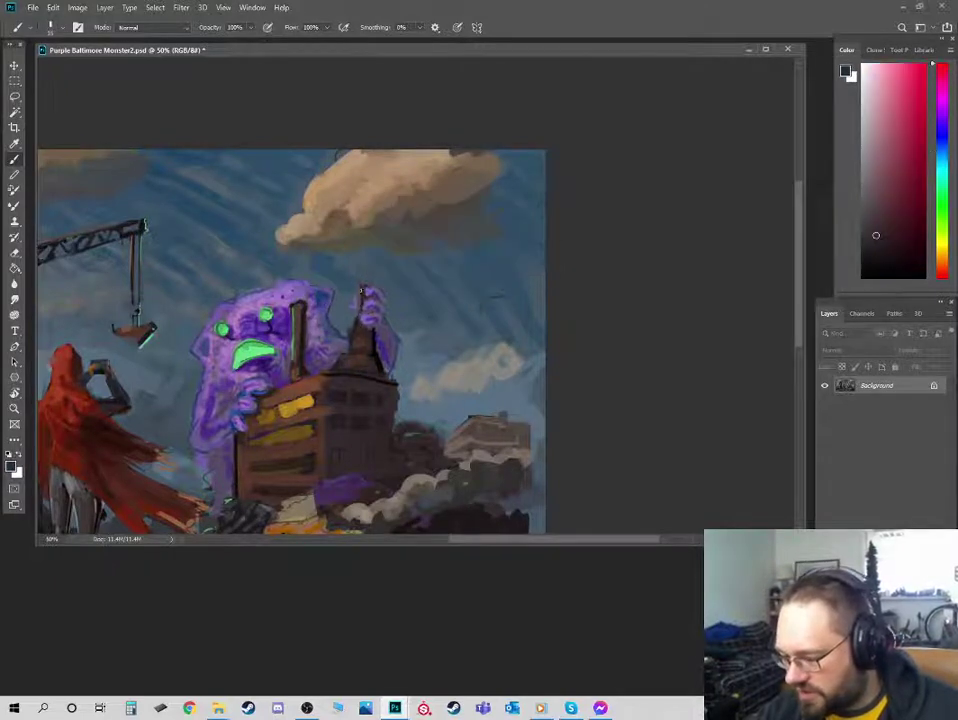
{"action": "left_click", "coordinate": [366, 350], "text": "alt"}
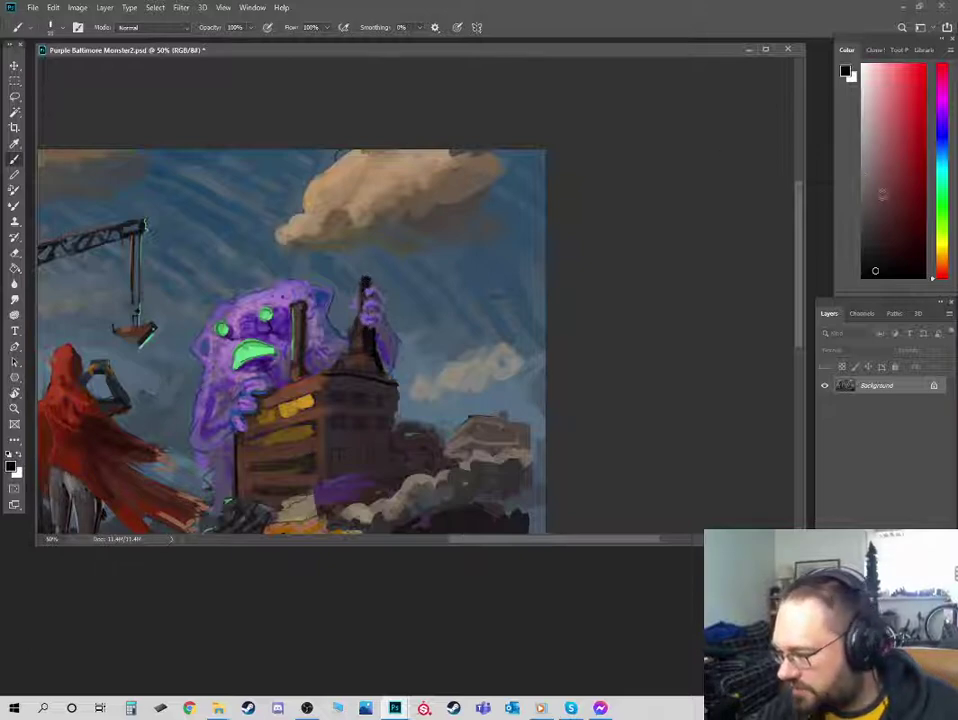
{"action": "left_click", "coordinate": [872, 216]}
{"action": "left_click", "coordinate": [360, 280], "text": "alt"}
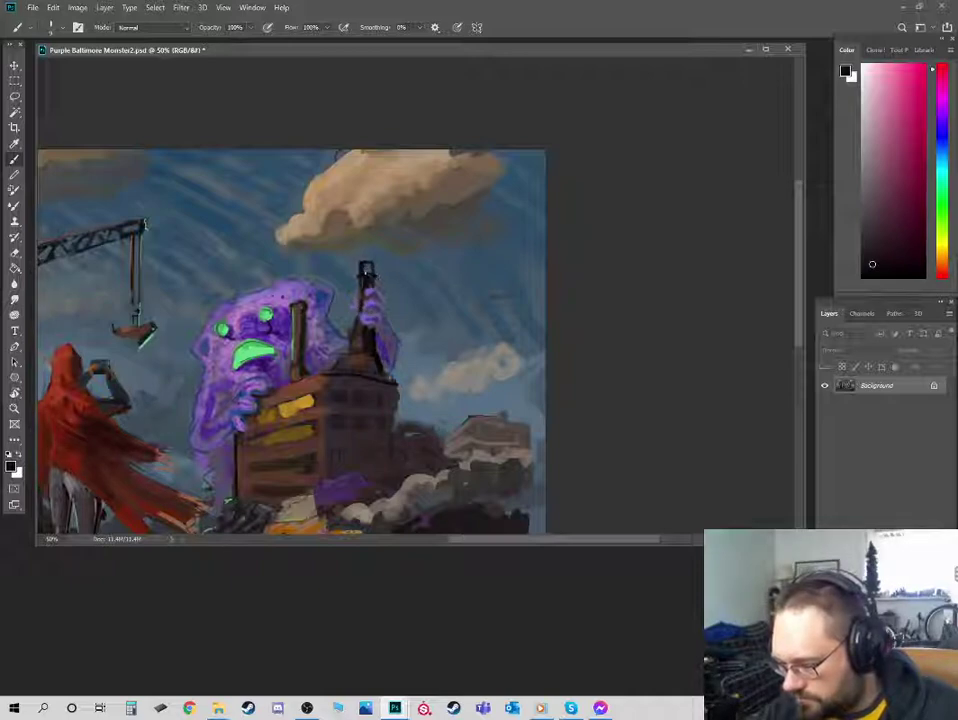
{"action": "left_click", "coordinate": [355, 372], "text": "alt"}
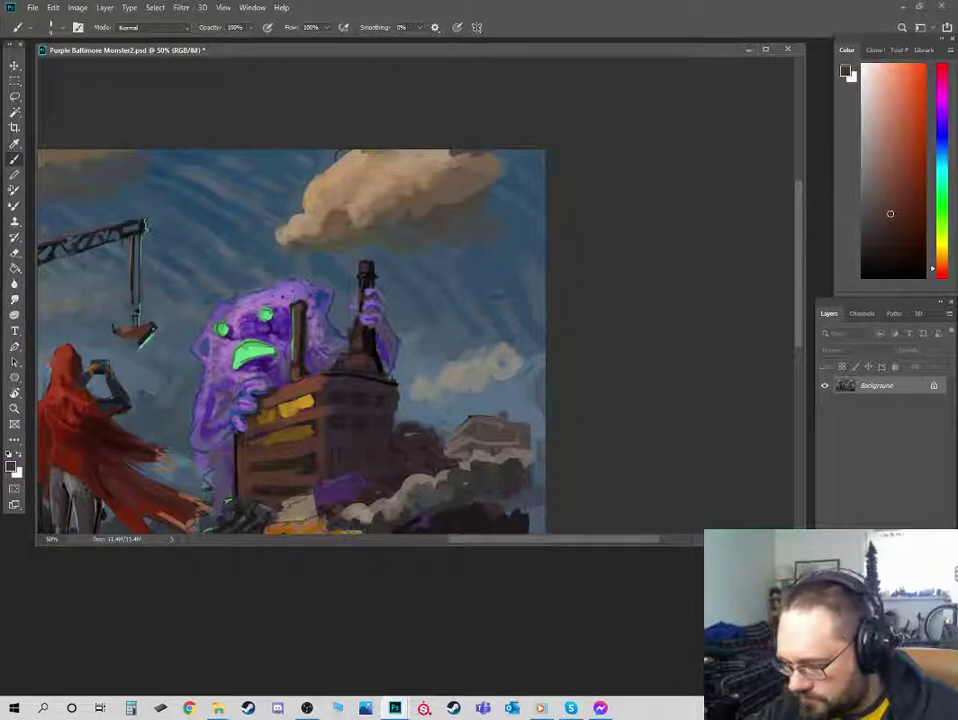
- Add a matching cap and collar to the front chimney with sampled dark browns and near-black
{"action": "left_click_drag", "start_coordinate": [294, 304], "coordinate": [302, 297]}
{"action": "left_click", "coordinate": [299, 347], "text": "alt"}
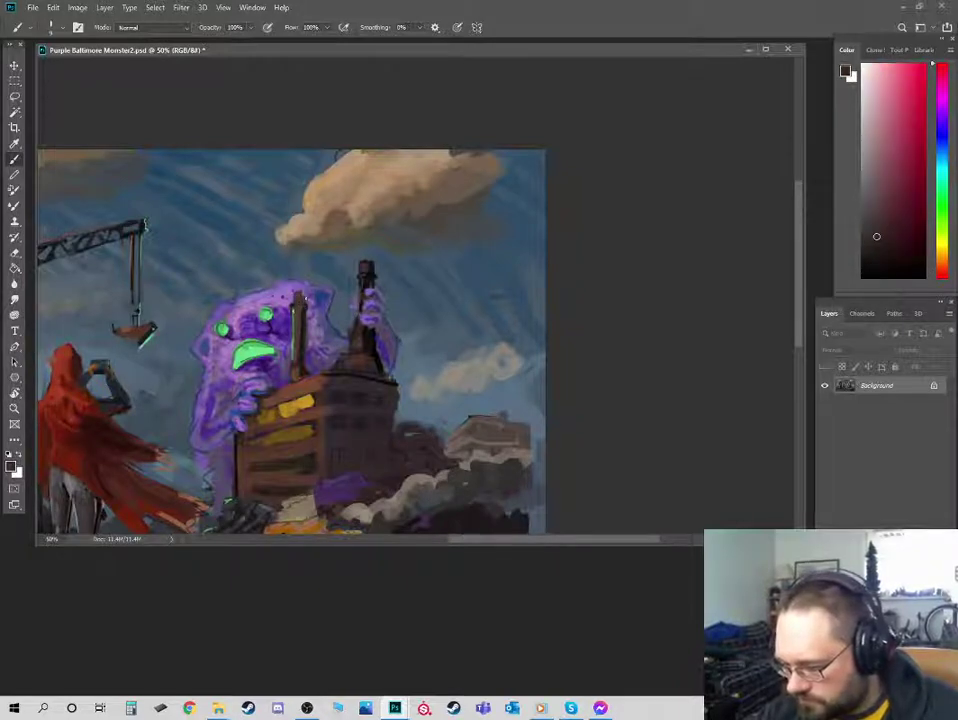
{"action": "left_click", "coordinate": [302, 308], "text": "alt"}
{"action": "key", "text": "ctrl+plus"}
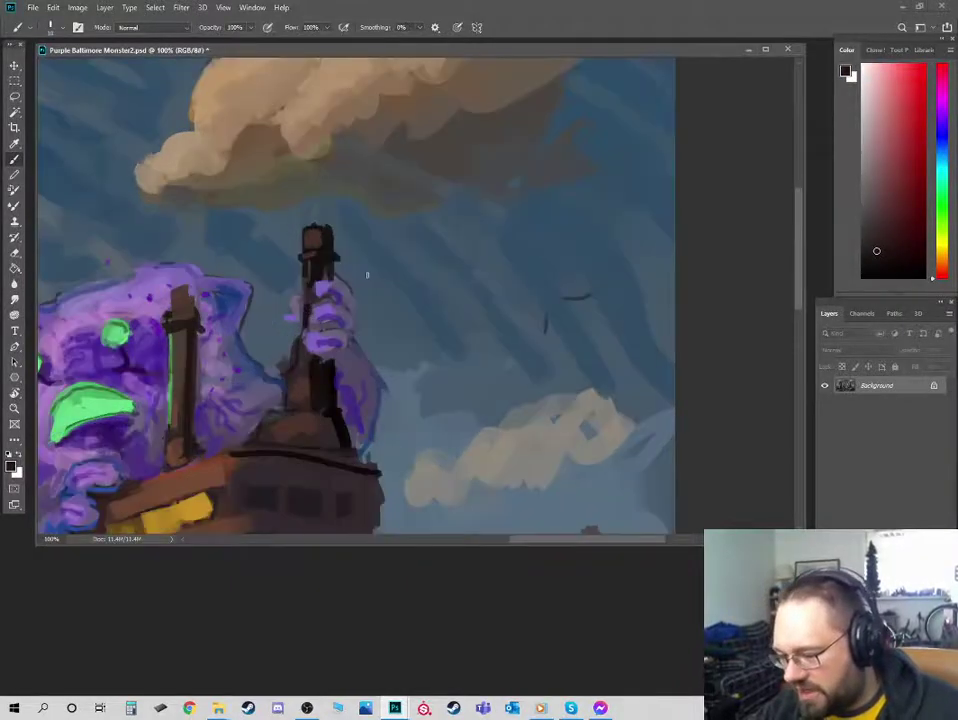
{"action": "left_click_drag", "start_coordinate": [175, 315], "coordinate": [340, 270]}
{"action": "left_click", "coordinate": [342, 268], "text": "alt"}
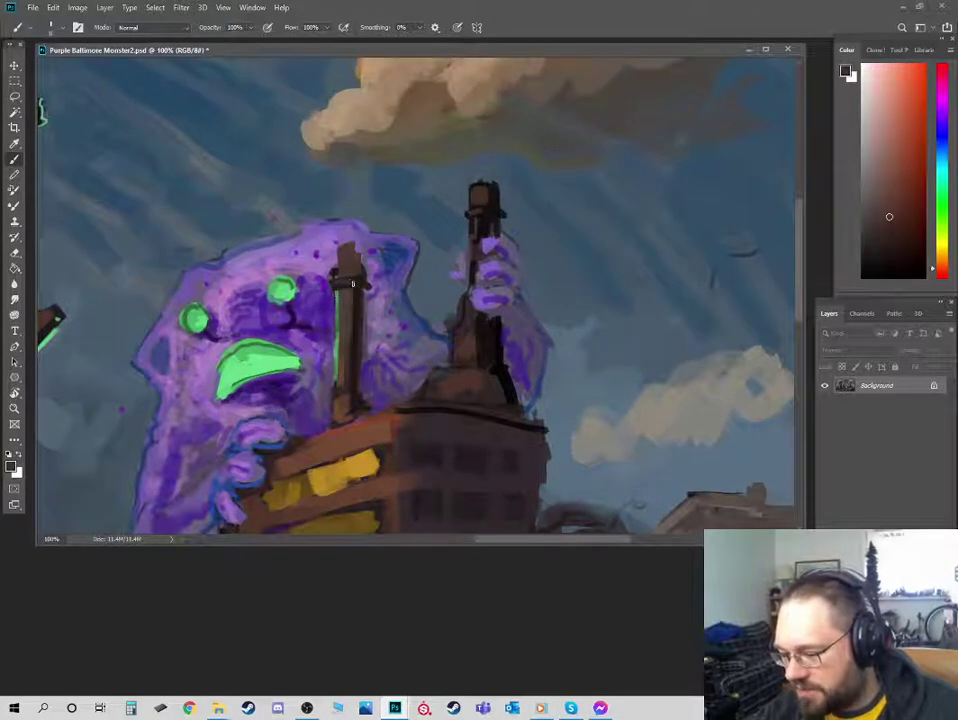
{"action": "left_click", "coordinate": [345, 276], "text": "alt"}
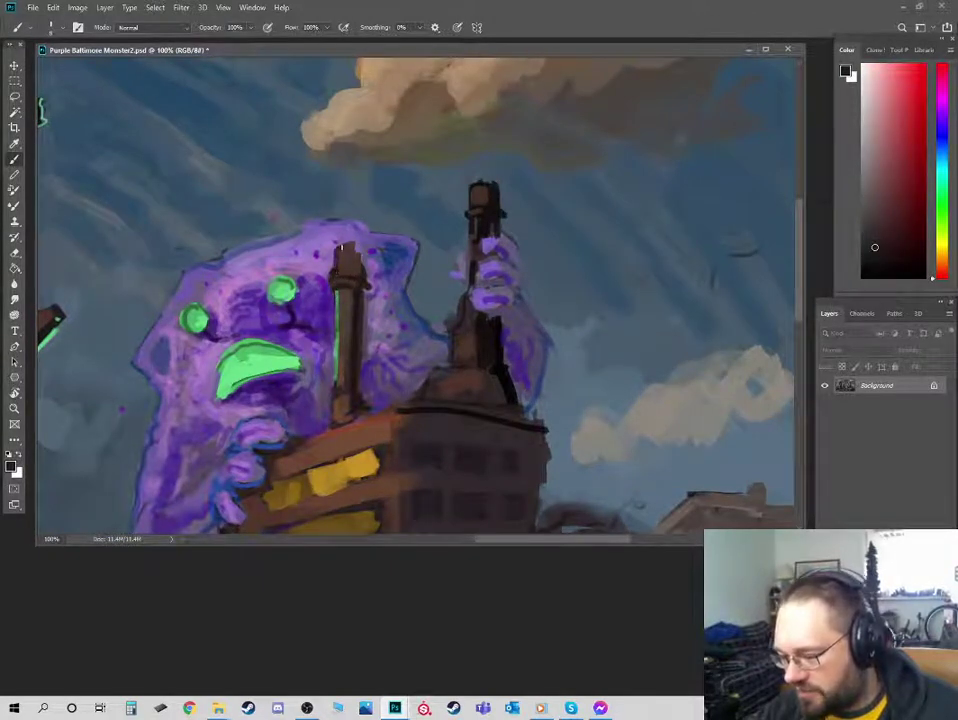
- Add lighter brown highlights to the chimney caps and dark shading down the front chimney's shaft
{"action": "left_click", "coordinate": [483, 195], "text": "alt"}
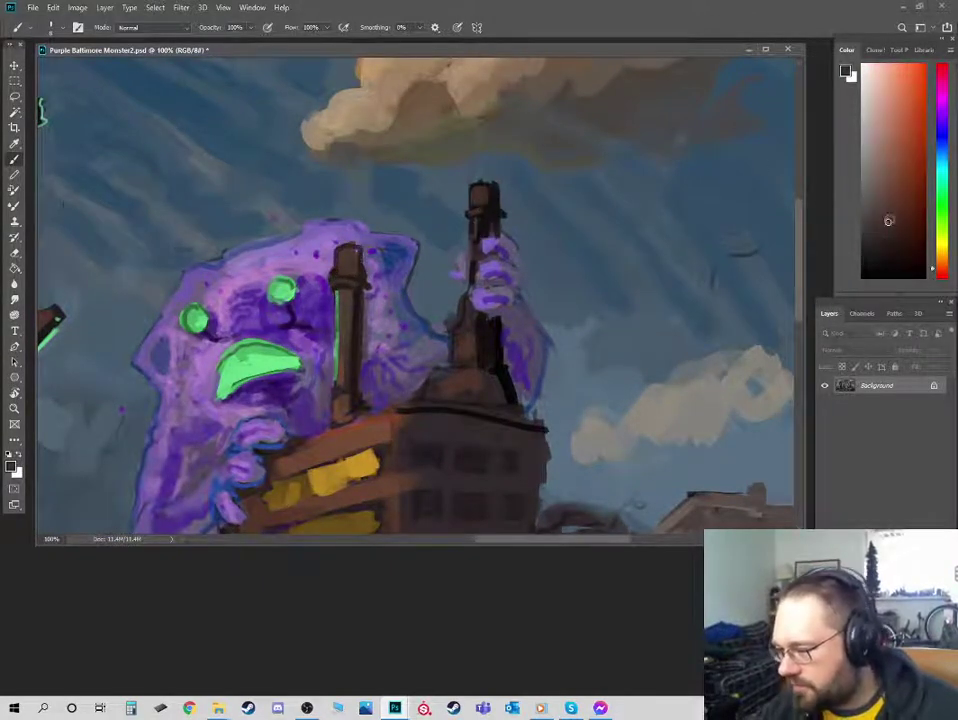
{"action": "left_click", "coordinate": [876, 201]}
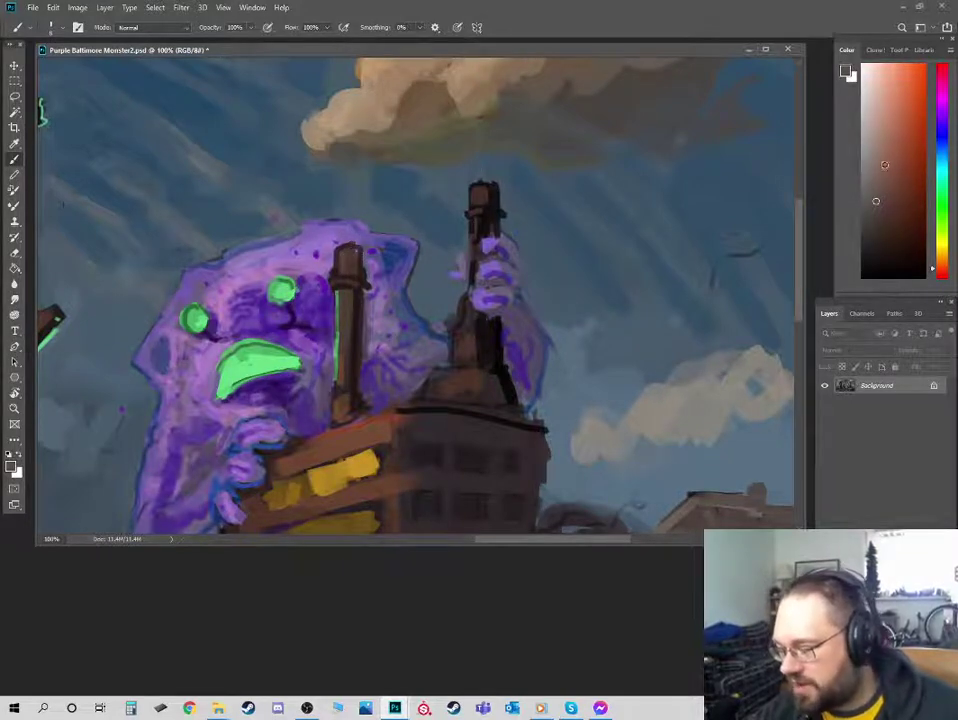
{"action": "left_click", "coordinate": [347, 258], "text": "alt"}
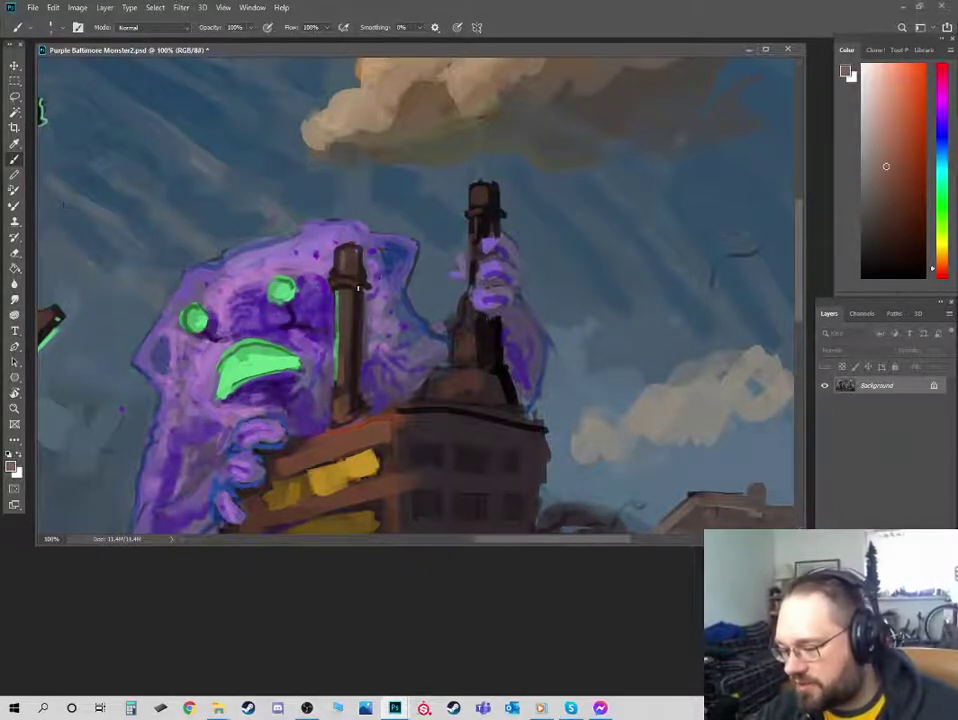
{"action": "left_click", "coordinate": [350, 289], "text": "alt"}
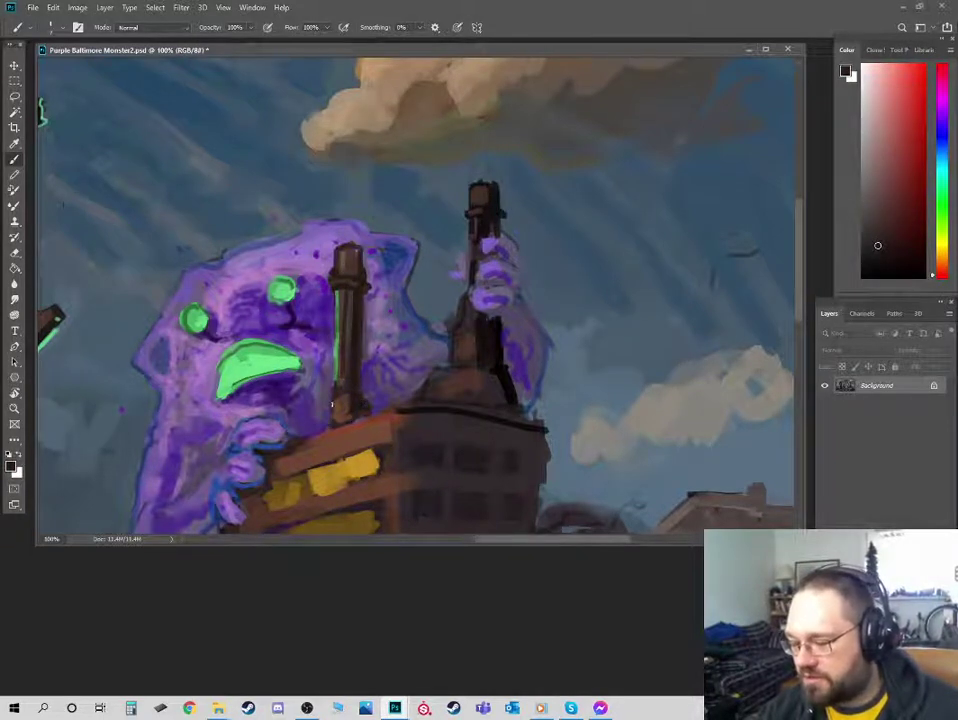
- Refine the base of the held smokestack and the monster's adjoining fur with sampled browns and dark purples
{"action": "left_click", "coordinate": [463, 351], "text": "alt"}
{"action": "left_click", "coordinate": [431, 369], "text": "alt"}
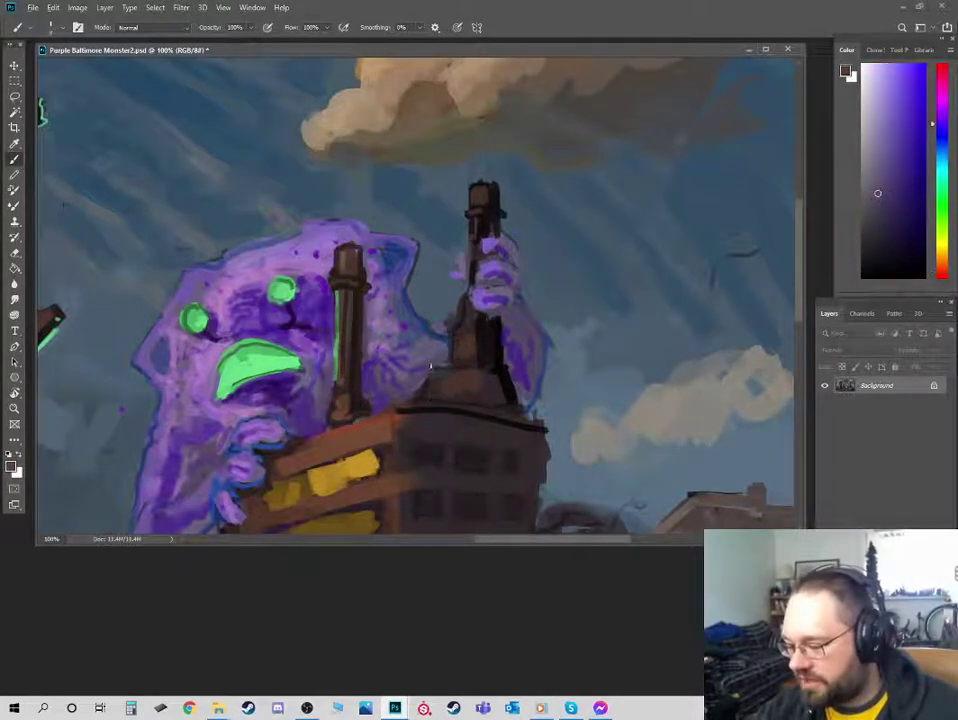
{"action": "left_click_drag", "start_coordinate": [436, 363], "coordinate": [443, 289]}
{"action": "left_click", "coordinate": [414, 311], "text": "alt"}
{"action": "left_click", "coordinate": [395, 308], "text": "alt"}
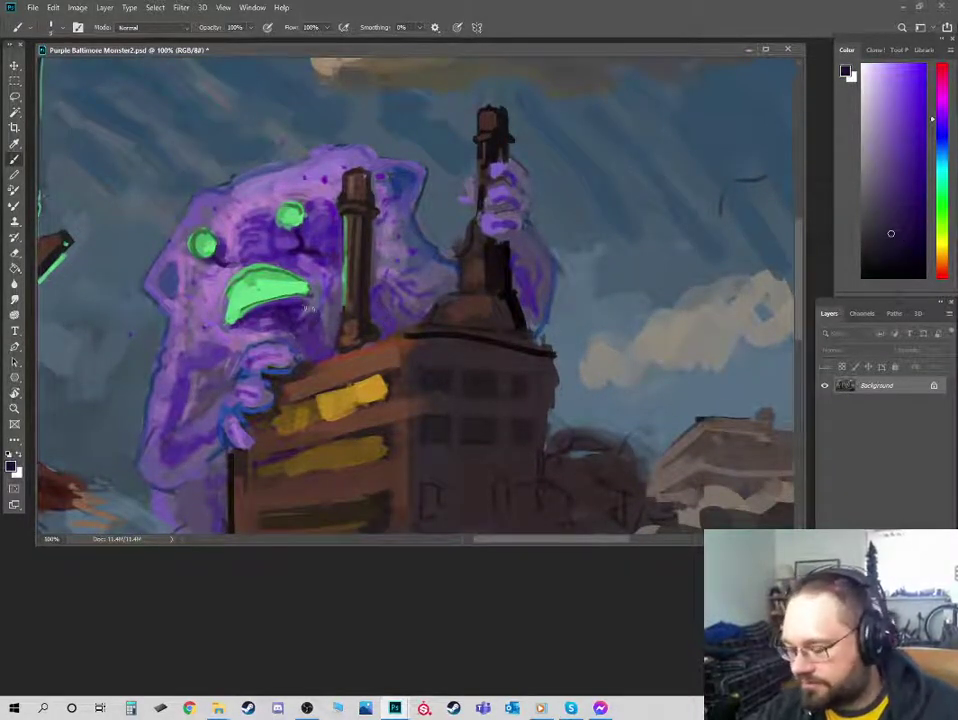
- Outline the monster's green mouth in sampled dark purple, touching up its edge with lighter purple
{"action": "left_click", "coordinate": [280, 297], "text": "alt"}
{"action": "left_click_drag", "start_coordinate": [228, 326], "coordinate": [255, 308]}
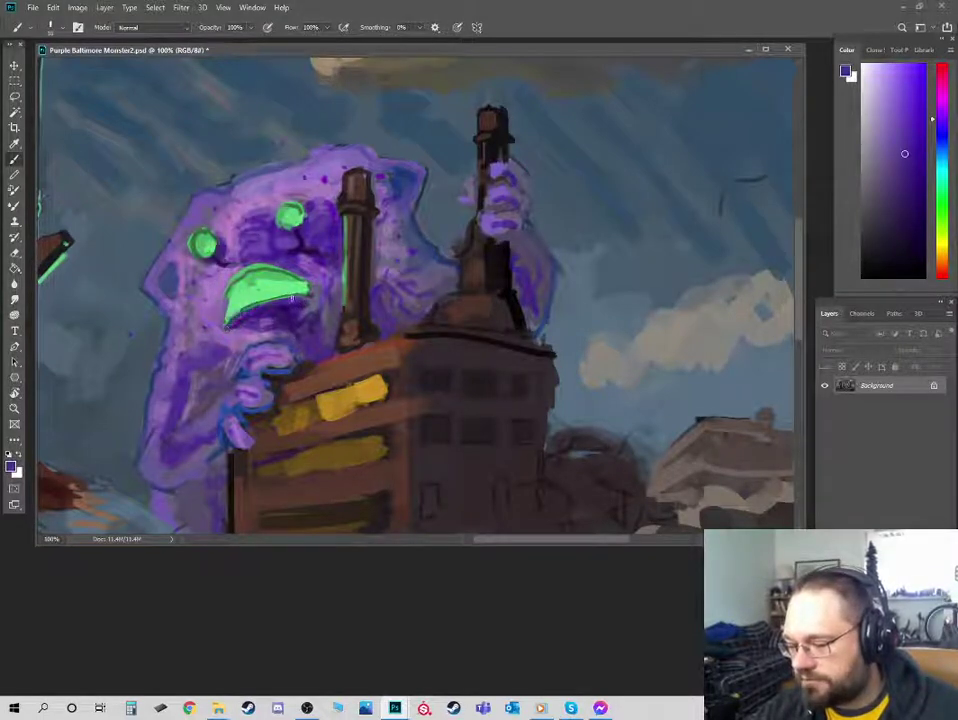
{"action": "left_click", "coordinate": [226, 323], "text": "alt"}
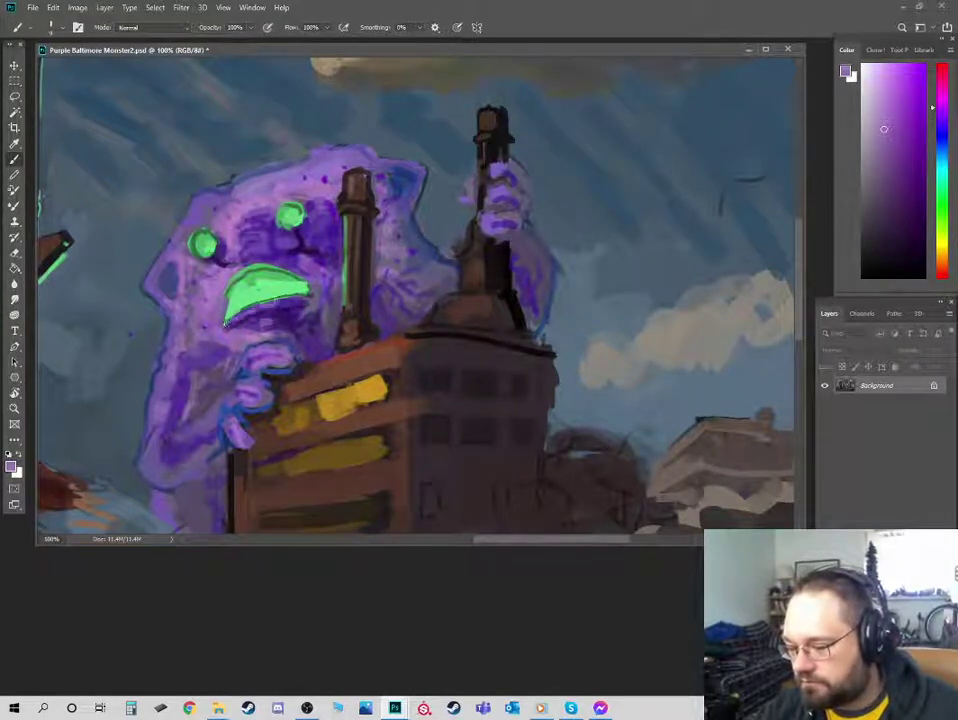
{"action": "left_click", "coordinate": [279, 304], "text": "alt"}
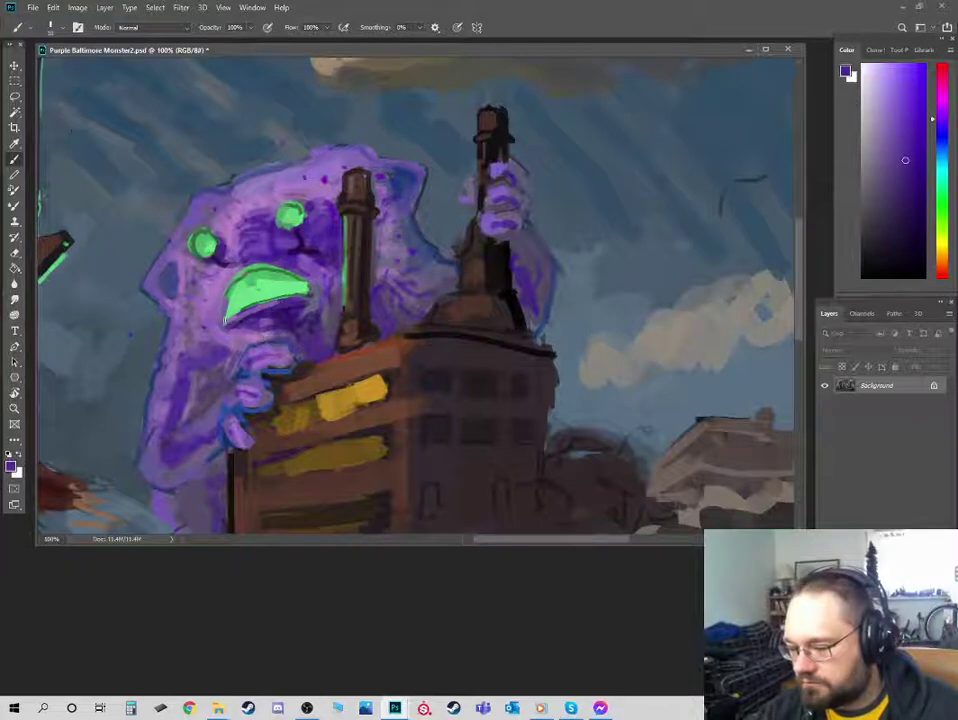
{"action": "mouse_move", "coordinate": [167, 241]}
{"action": "left_mouse_down"}
{"action": "mouse_move", "coordinate": [188, 201]}
{"action": "mouse_move", "coordinate": [172, 217]}
{"action": "mouse_move", "coordinate": [178, 207]}
{"action": "left_mouse_up"}
{"action": "left_click_drag", "start_coordinate": [268, 269], "coordinate": [307, 292]}
- Repaint the skin around the upper edge of the monster's mouth in sampled light purple with a larger brush
{"action": "left_click", "coordinate": [222, 274], "text": "alt"}
{"action": "key", "text": "bracketright"}
{"action": "key", "text": "bracketright"}
{"action": "mouse_move", "coordinate": [225, 272]}
{"action": "left_mouse_down"}
{"action": "mouse_move", "coordinate": [255, 246]}
{"action": "mouse_move", "coordinate": [284, 257]}
{"action": "mouse_move", "coordinate": [264, 252]}
{"action": "left_mouse_up"}
- Dot light violet and blue speckles over the monster's face, body and ears
{"action": "left_click", "coordinate": [265, 250], "text": "alt"}
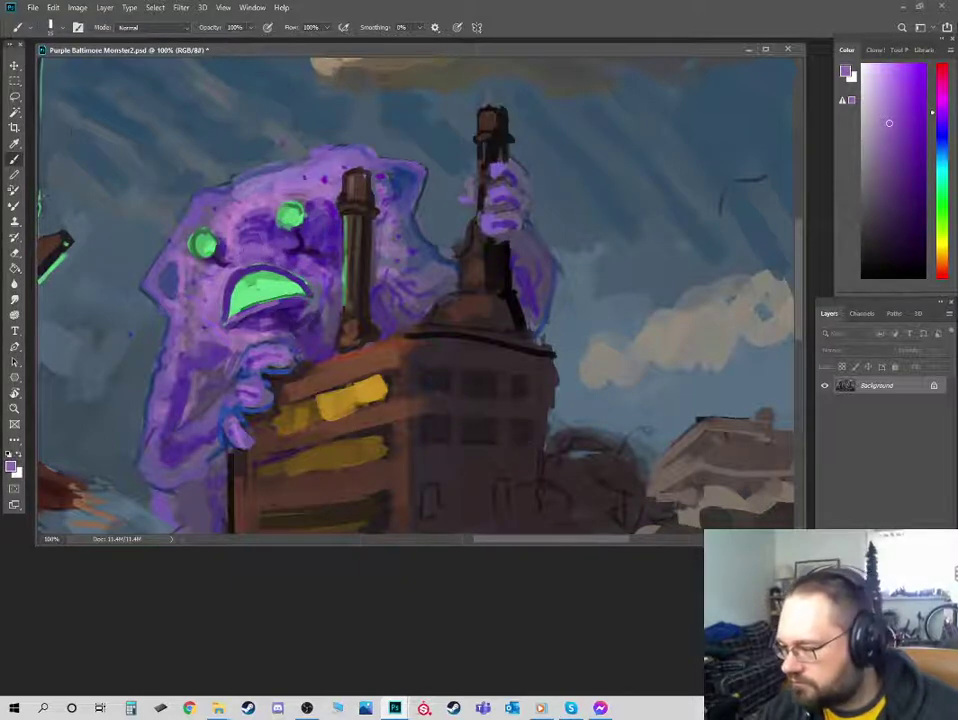
{"action": "left_click", "coordinate": [889, 107]}
{"action": "left_click", "coordinate": [934, 134]}
{"action": "left_click", "coordinate": [888, 91]}
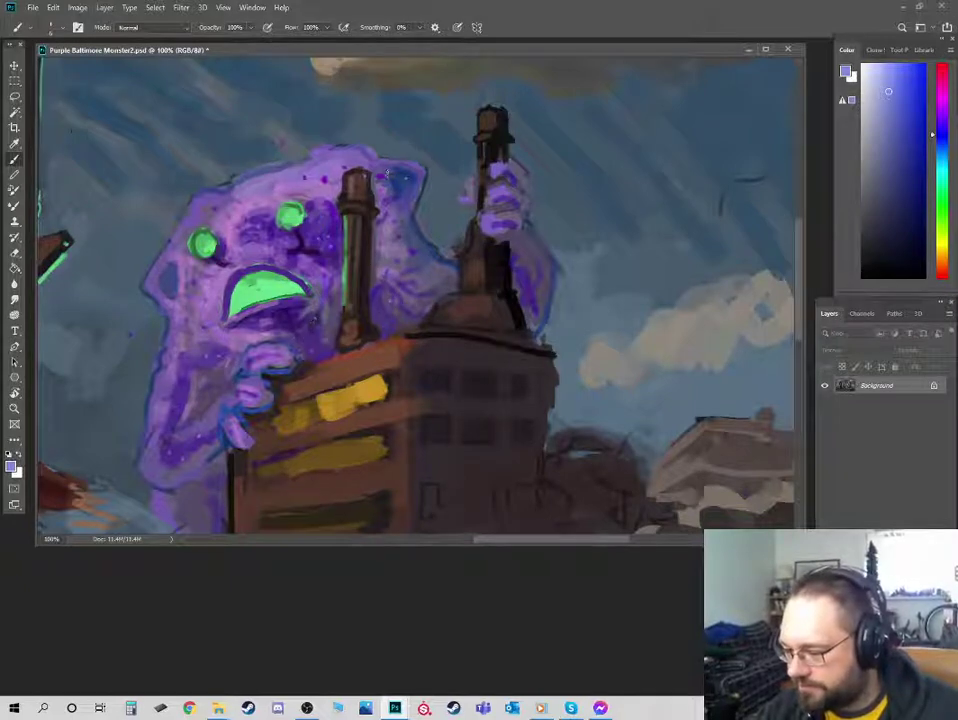
{"action": "left_click", "coordinate": [392, 176], "text": "alt"}
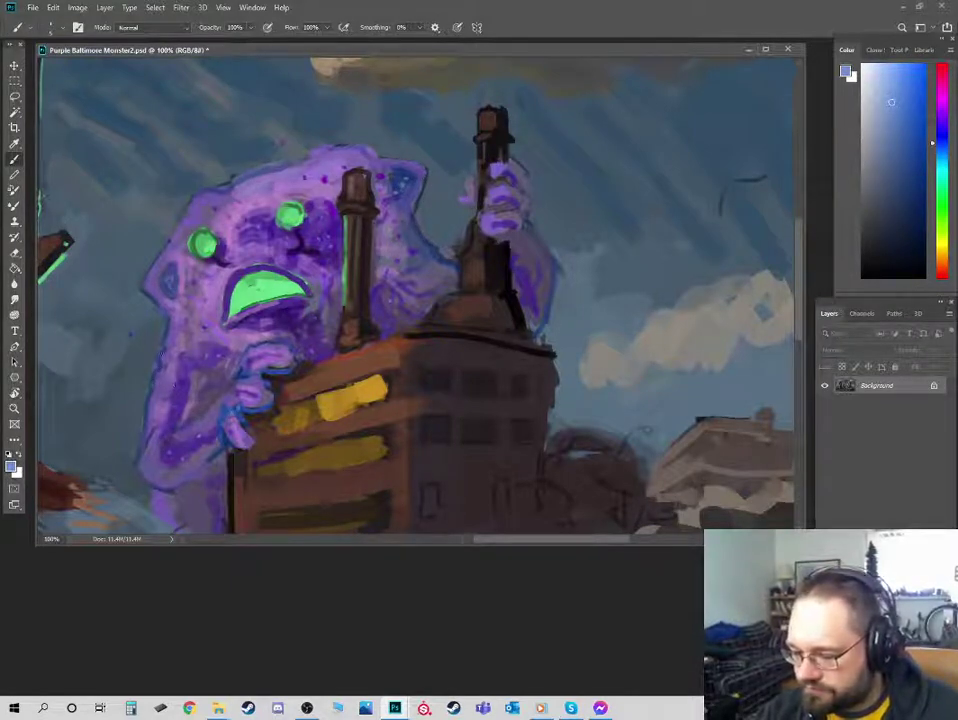
- Outline the monster's ear, raised arm and fingers in dark navy blue
{"action": "key", "text": "ctrl+minus"}
{"action": "key", "text": "ctrl+minus"}
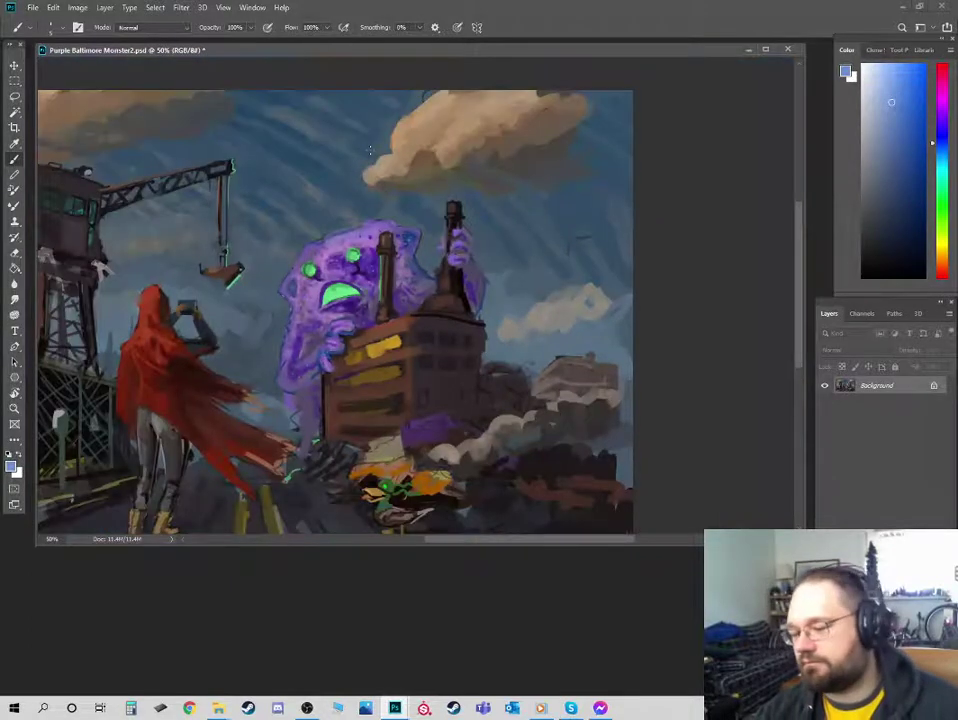
{"action": "key", "text": "ctrl+minus"}
{"action": "key", "text": "ctrl+minus"}
{"action": "key", "text": "ctrl+plus"}
{"action": "key", "text": "ctrl+plus"}
{"action": "left_click", "coordinate": [407, 241], "text": "alt"}
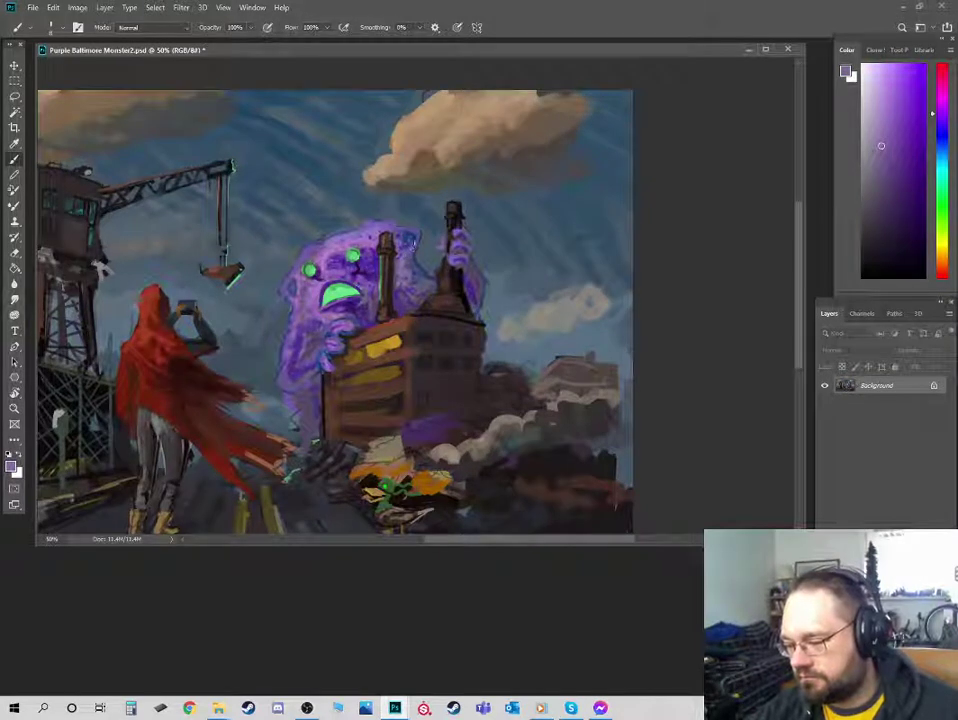
{"action": "left_click", "coordinate": [418, 259], "text": "alt"}
{"action": "left_click", "coordinate": [921, 195]}
{"action": "left_click_drag", "start_coordinate": [414, 252], "coordinate": [417, 261]}
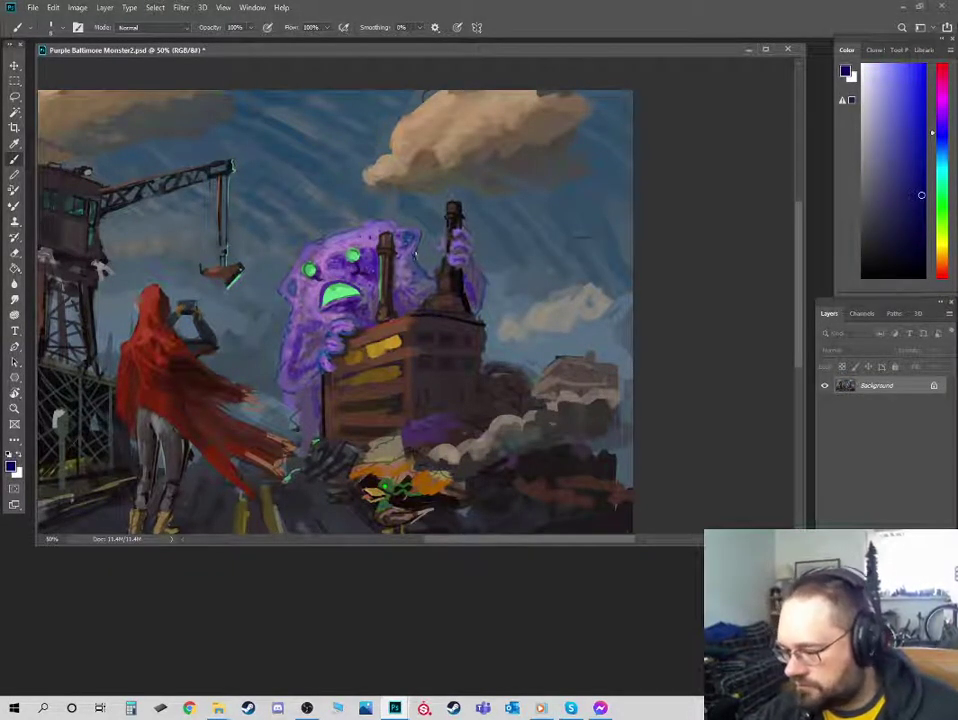
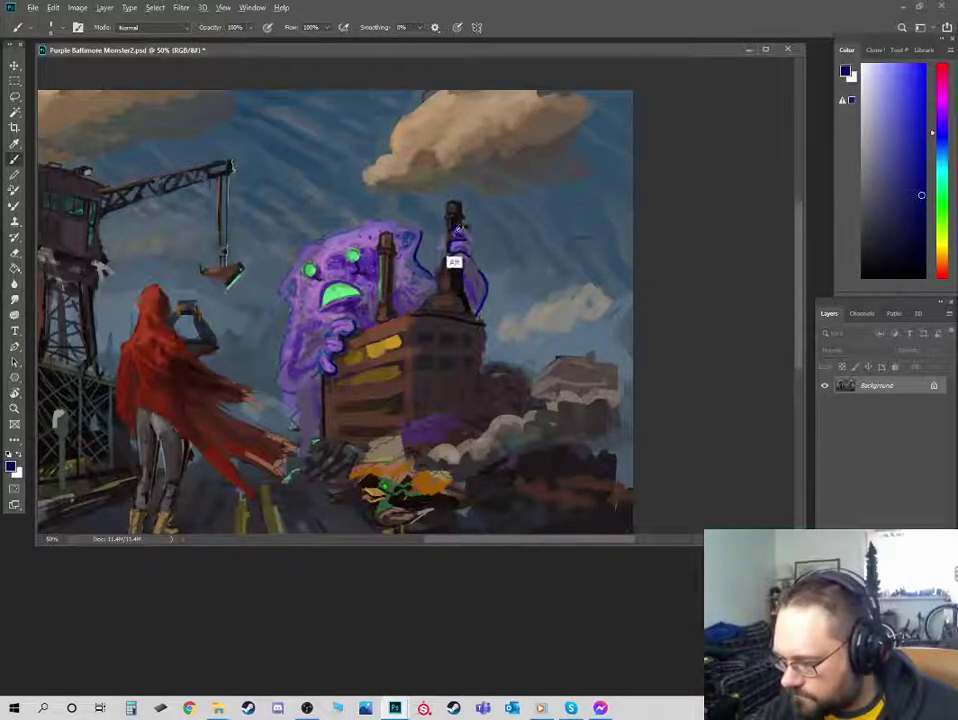
- Paint the monster's fingers gripping the right-hand chimney in sampled light purple, with dark blue outlines and dark gaps
{"action": "left_click", "coordinate": [459, 228], "text": "alt"}
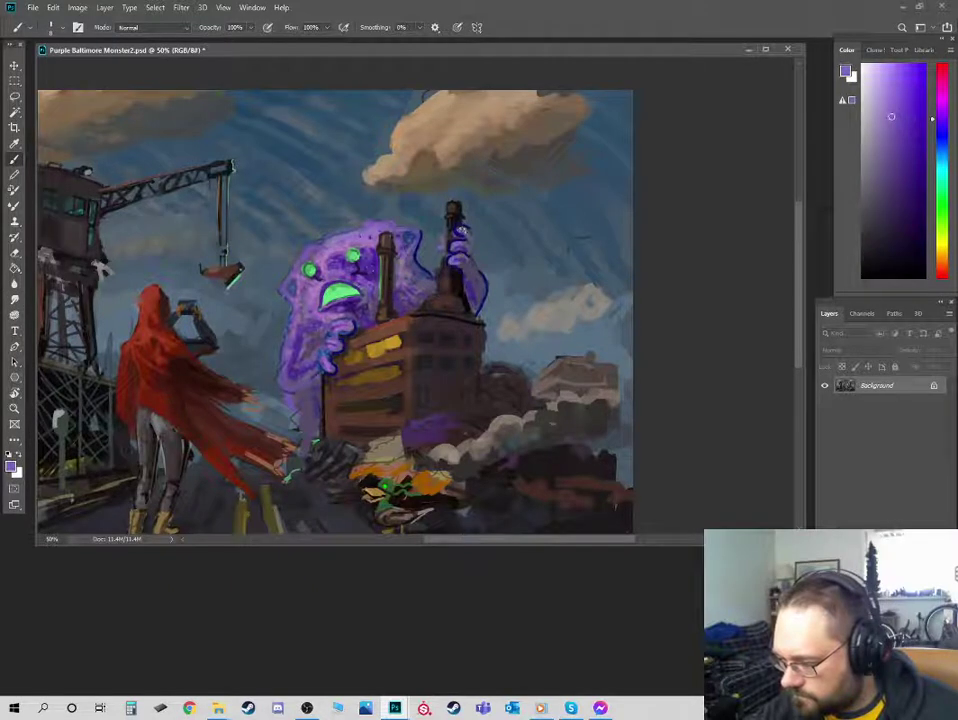
{"action": "left_click", "coordinate": [472, 223], "text": "alt"}
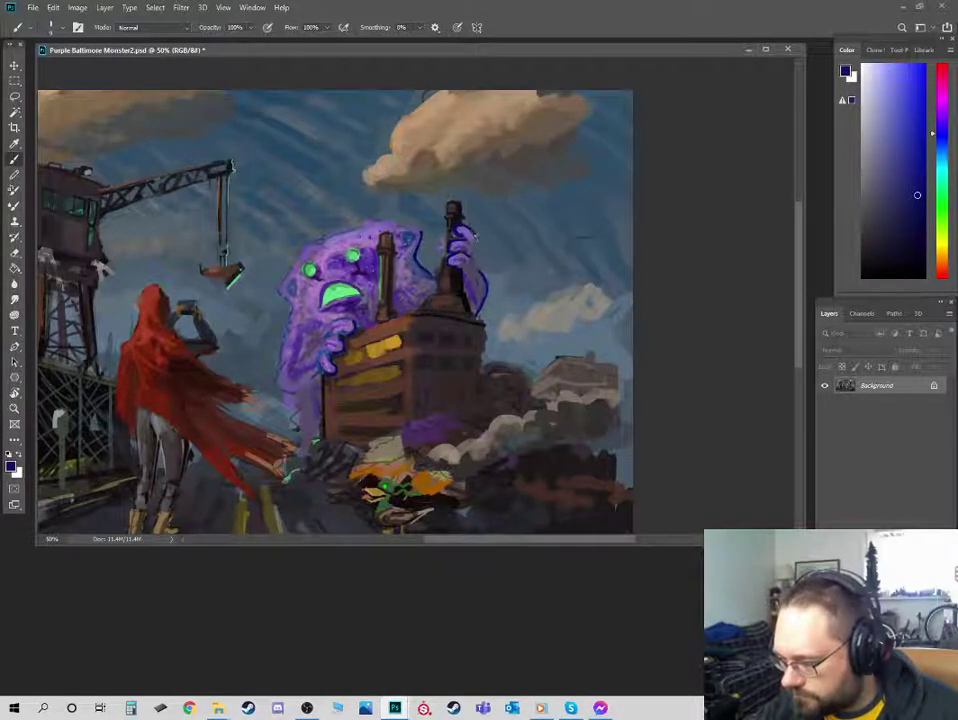
{"action": "left_click", "coordinate": [464, 241], "text": "alt"}
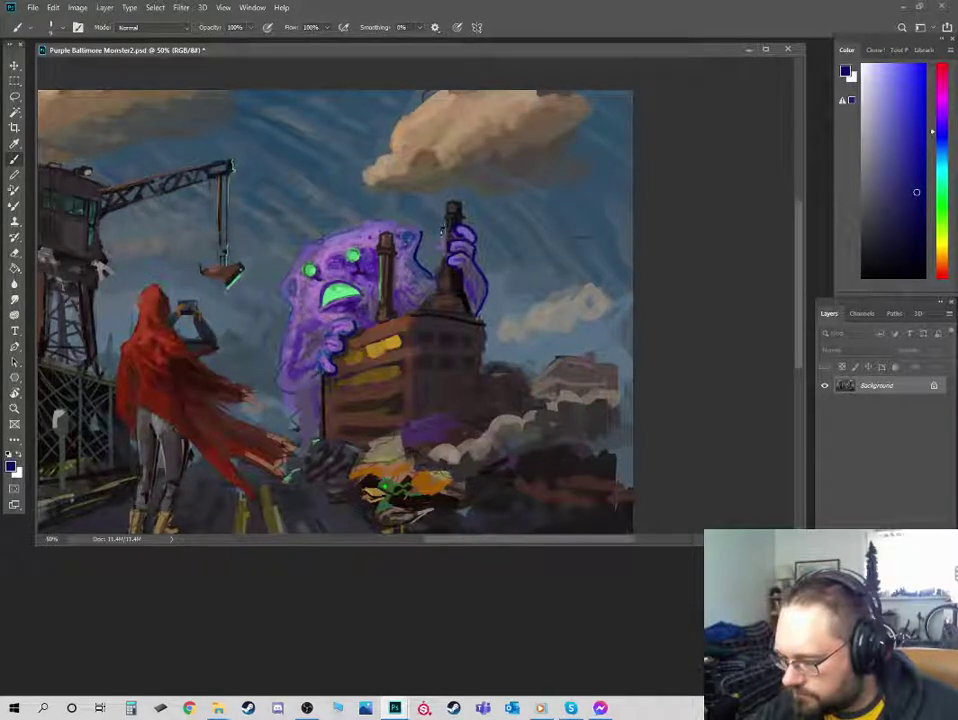
{"action": "left_click", "coordinate": [456, 278], "text": "alt"}
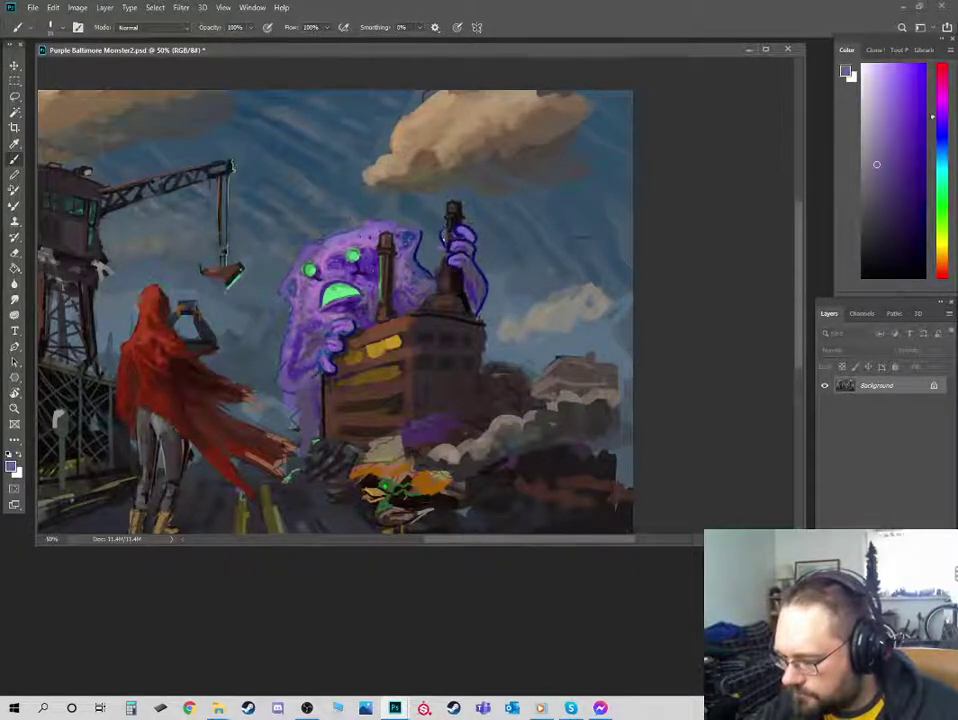
{"action": "left_click", "coordinate": [453, 231], "text": "alt"}
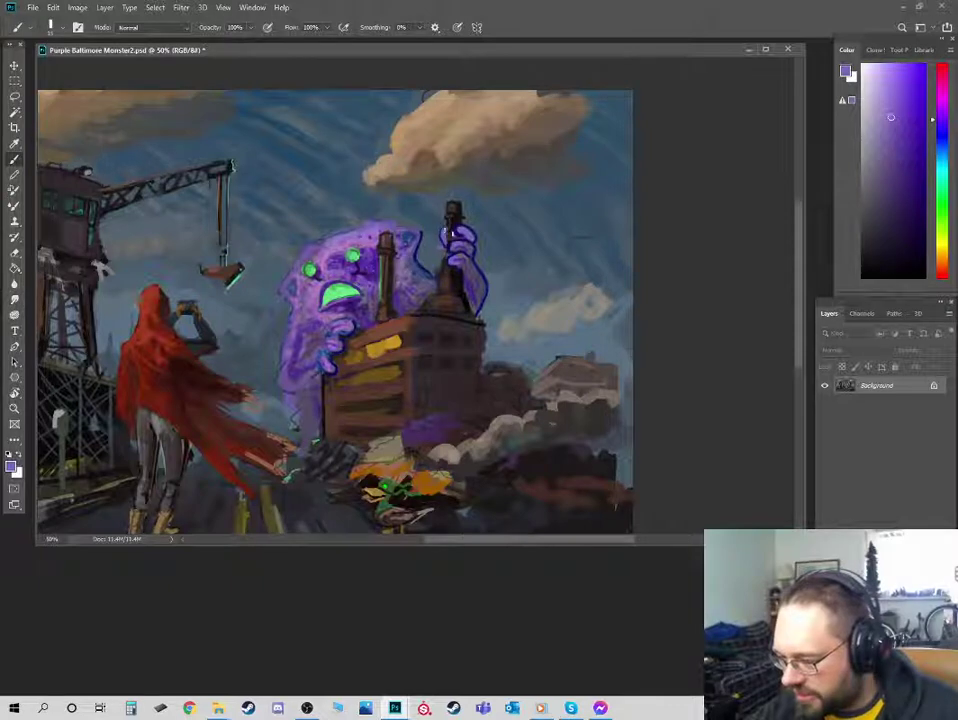
{"action": "key", "text": "d"}
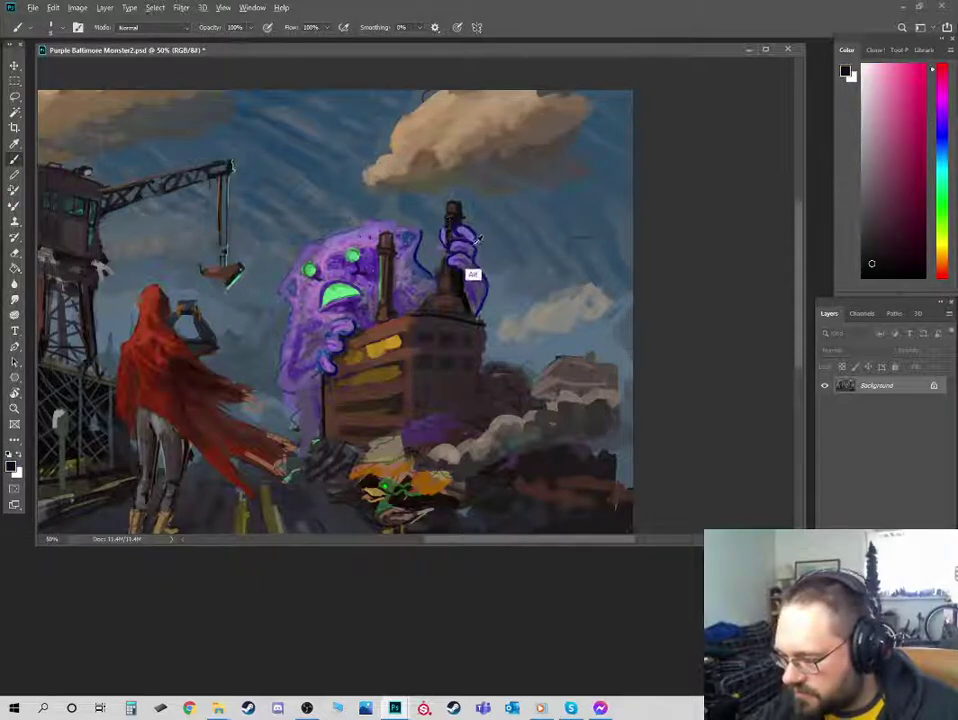
- Mix a medium blue and touch up the outline of the monster's arm and body
{"action": "left_click", "coordinate": [470, 270], "text": "alt"}
{"action": "left_click", "coordinate": [941, 145]}
{"action": "left_click", "coordinate": [907, 157]}
{"action": "key", "text": "ctrl+plus"}
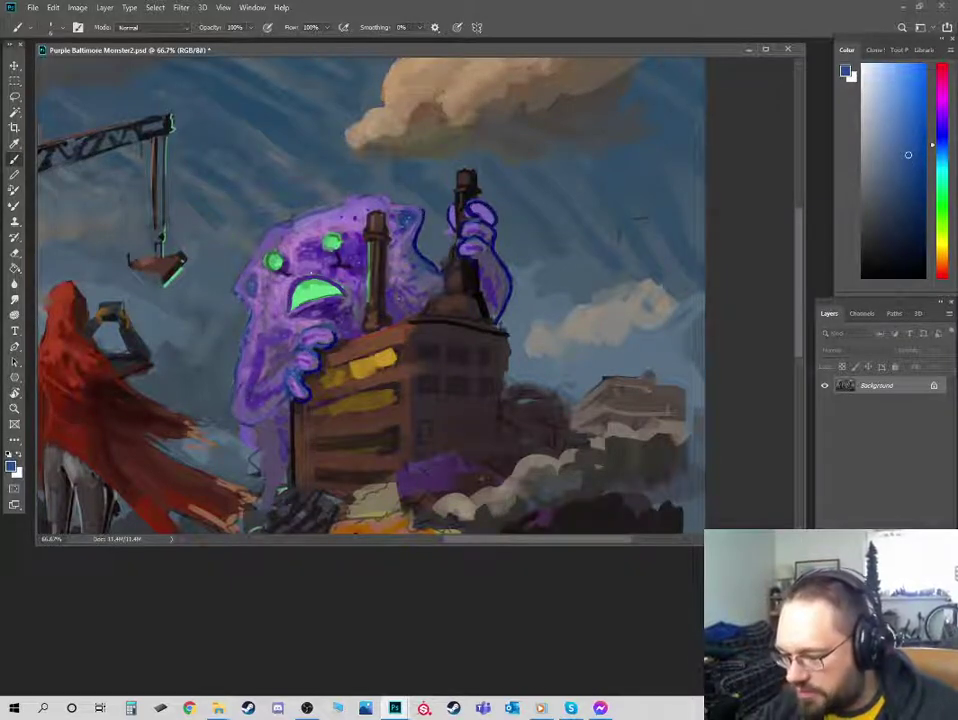
- Shade the monster's face around the eyes and mouth with sampled light and dark purples, using a larger brush
{"action": "left_click", "coordinate": [303, 270], "text": "alt"}
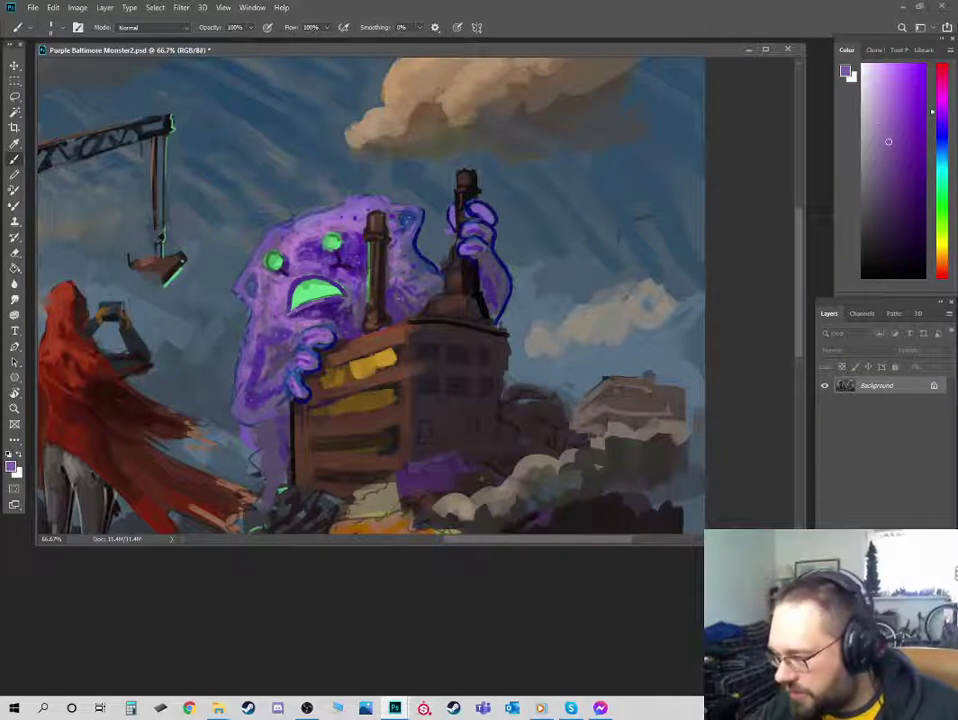
{"action": "left_click", "coordinate": [298, 270], "text": "alt"}
{"action": "key", "text": "]"}
{"action": "key", "text": "]"}
{"action": "key", "text": "]"}
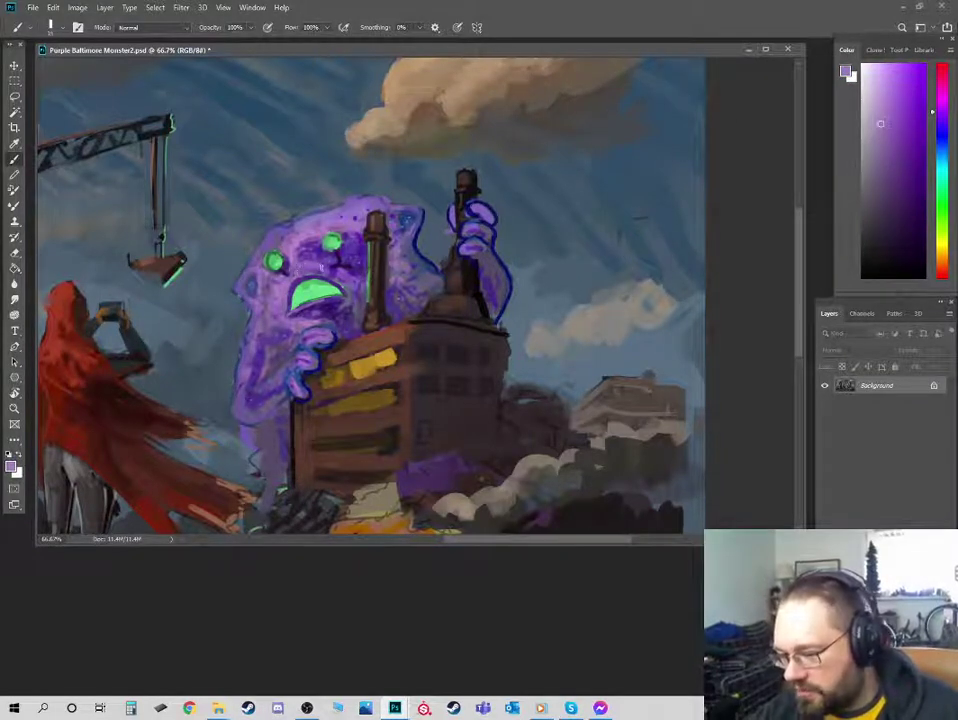
{"action": "left_click", "coordinate": [236, 205], "text": "alt"}
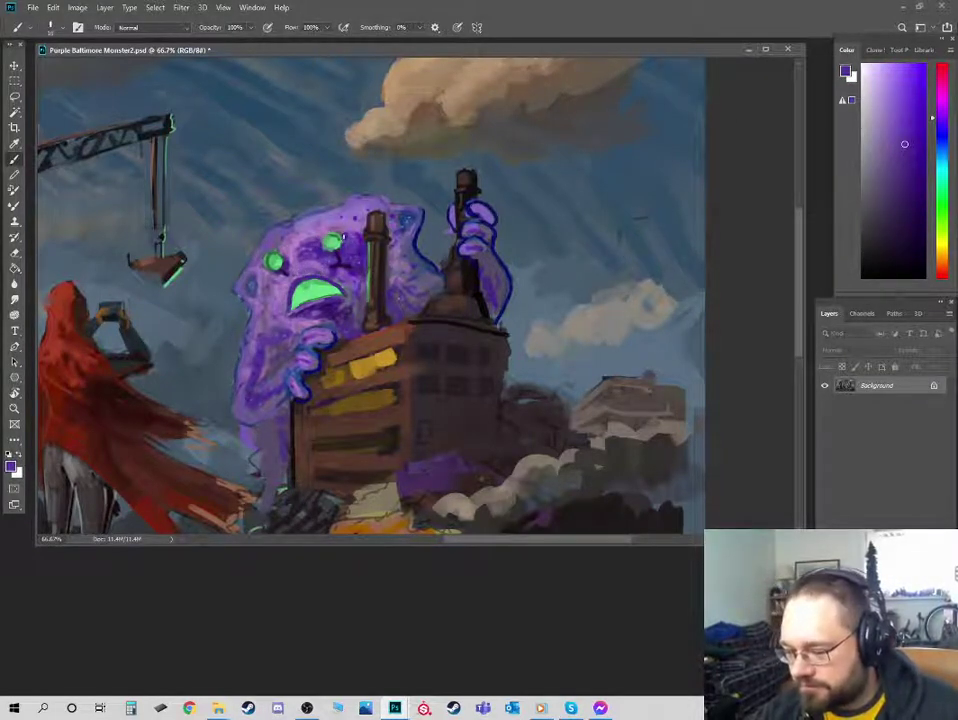
- Paint over the sky between the red-cloaked figure and the monster with sampled blue-grey tones
{"action": "left_click", "coordinate": [244, 331], "text": "alt"}
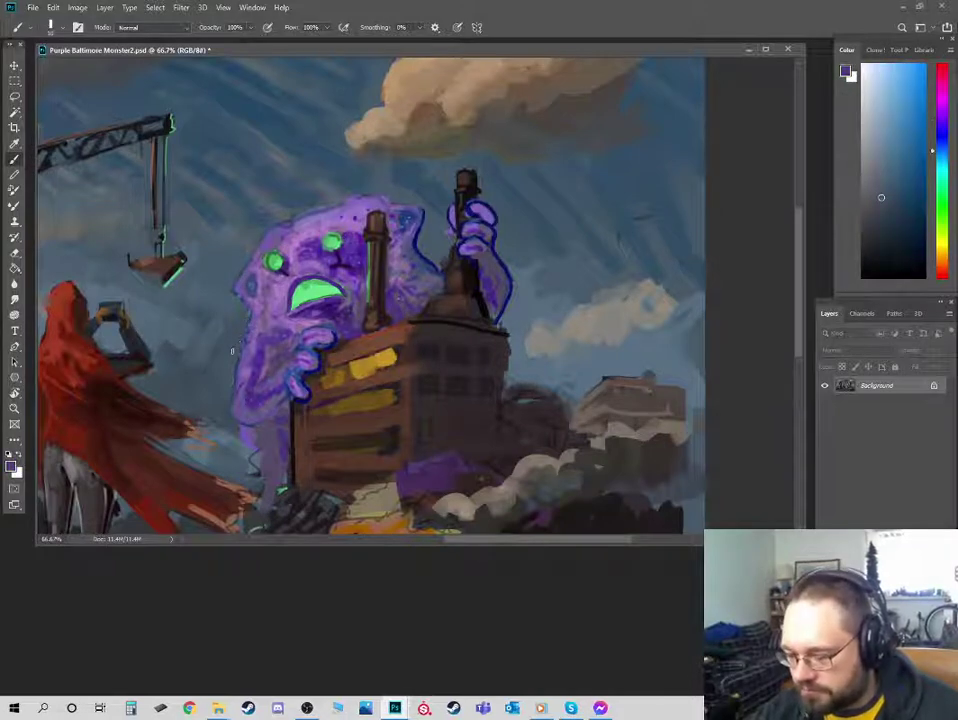
{"action": "key", "text": "ctrl+minus"}
{"action": "key", "text": "ctrl+minus"}
{"action": "key", "text": "ctrl+minus"}
{"action": "key", "text": "ctrl+plus"}
{"action": "key", "text": "ctrl+plus"}
{"action": "key", "text": "ctrl+plus"}
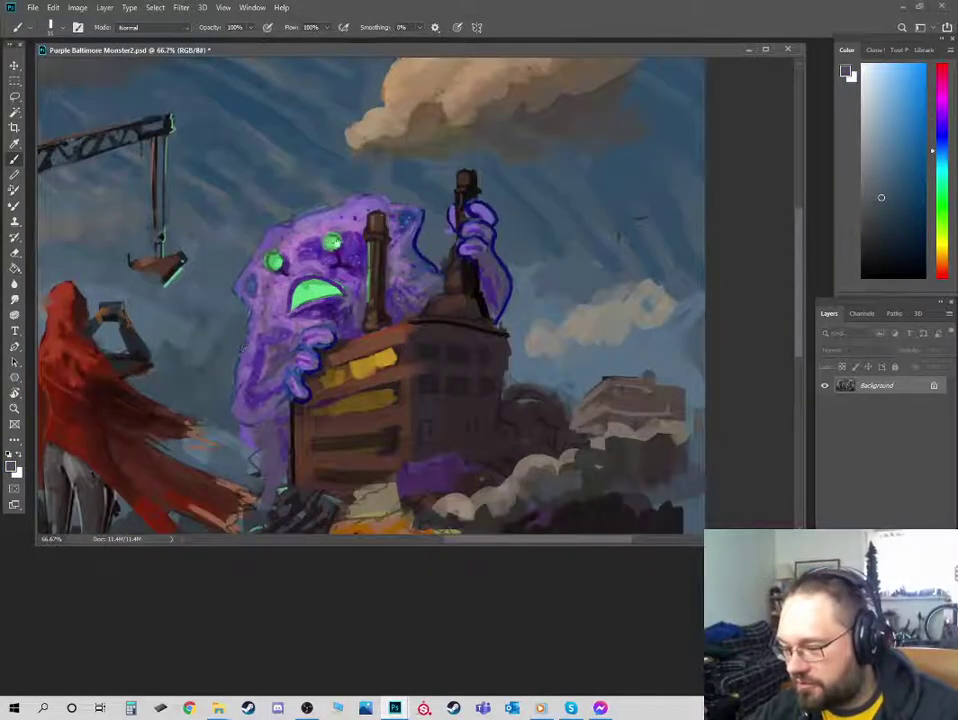
{"action": "left_click_drag", "start_coordinate": [355, 237], "coordinate": [318, 284]}
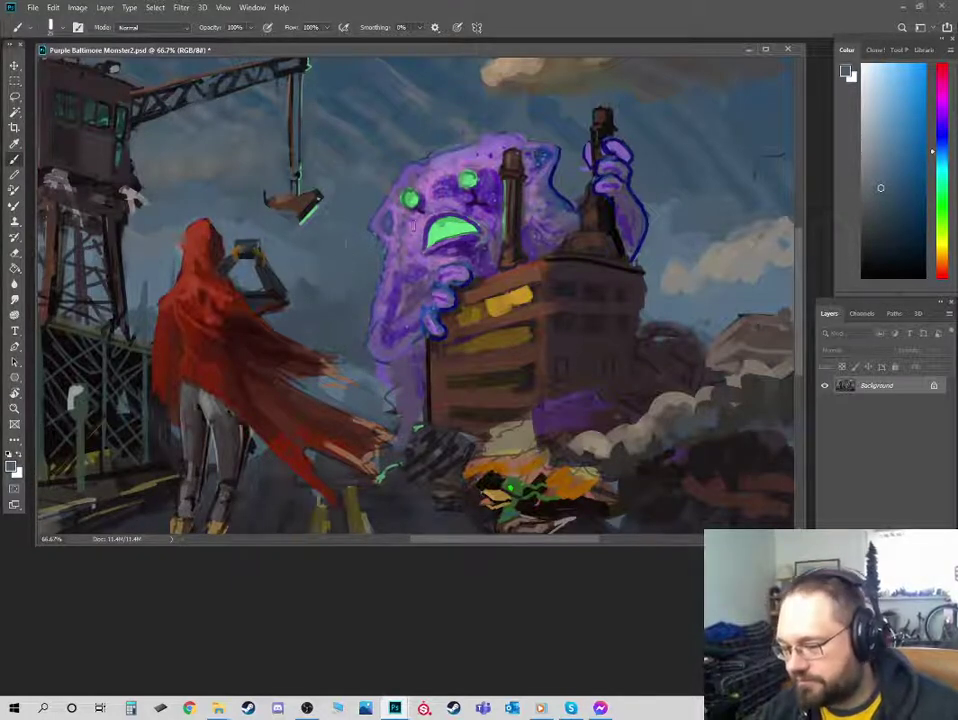
{"action": "left_click", "coordinate": [229, 230], "text": "alt"}
{"action": "left_click", "coordinate": [630, 60], "text": "alt"}
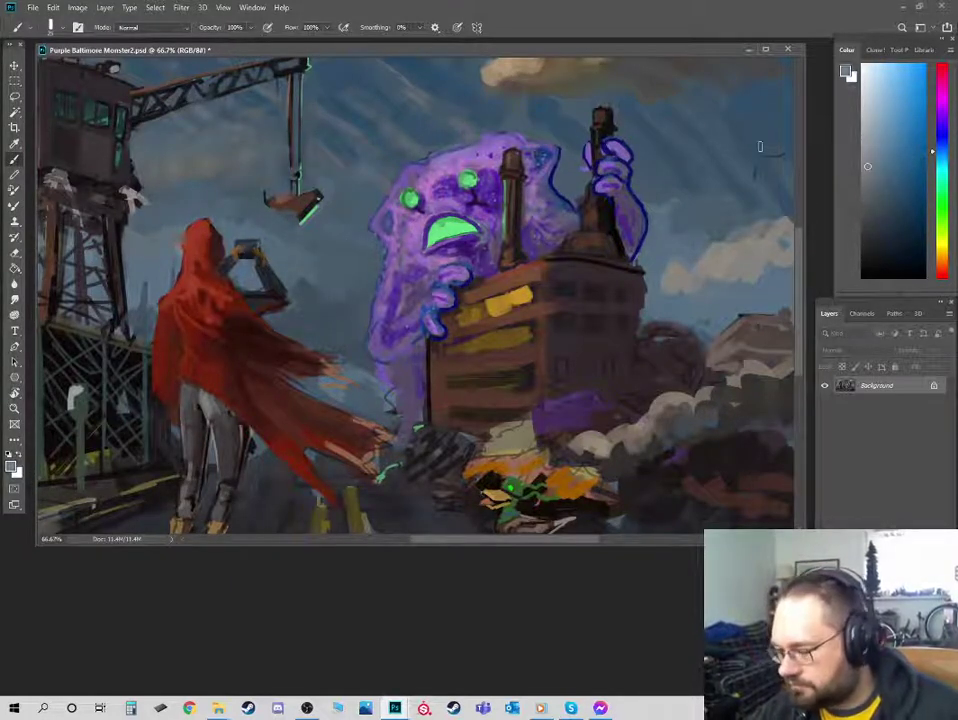
{"action": "left_click", "coordinate": [296, 328], "text": "alt"}
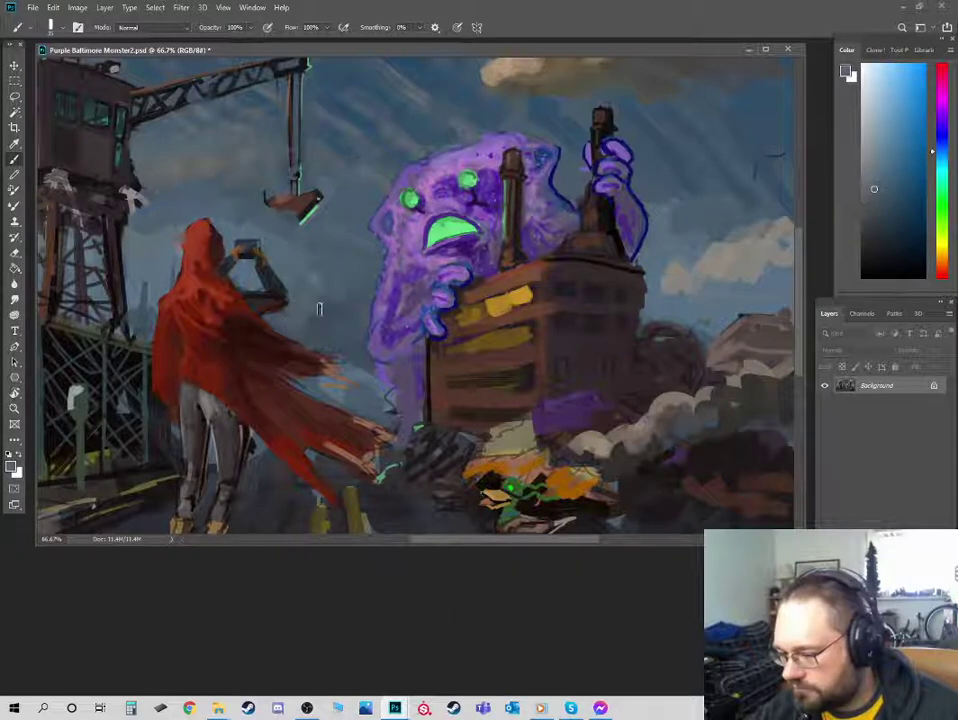
- Mix lighter blue-greys and paint soft clouds behind the figure, trimming the edge of the flowing red cape
{"action": "left_click", "coordinate": [943, 147]}
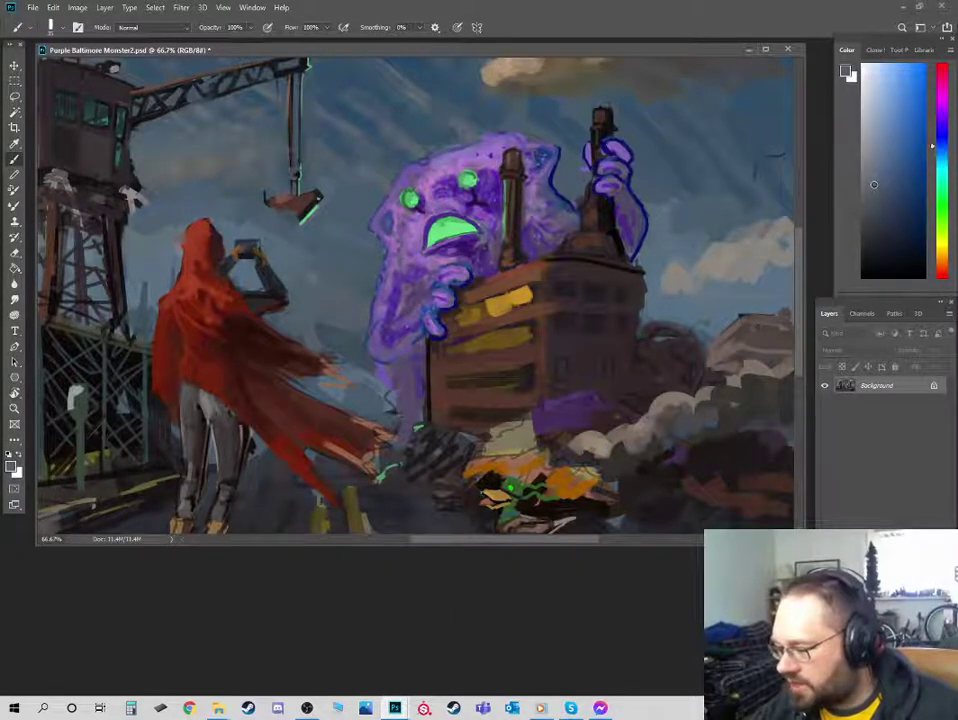
{"action": "left_click", "coordinate": [879, 185]}
{"action": "key", "text": "]"}
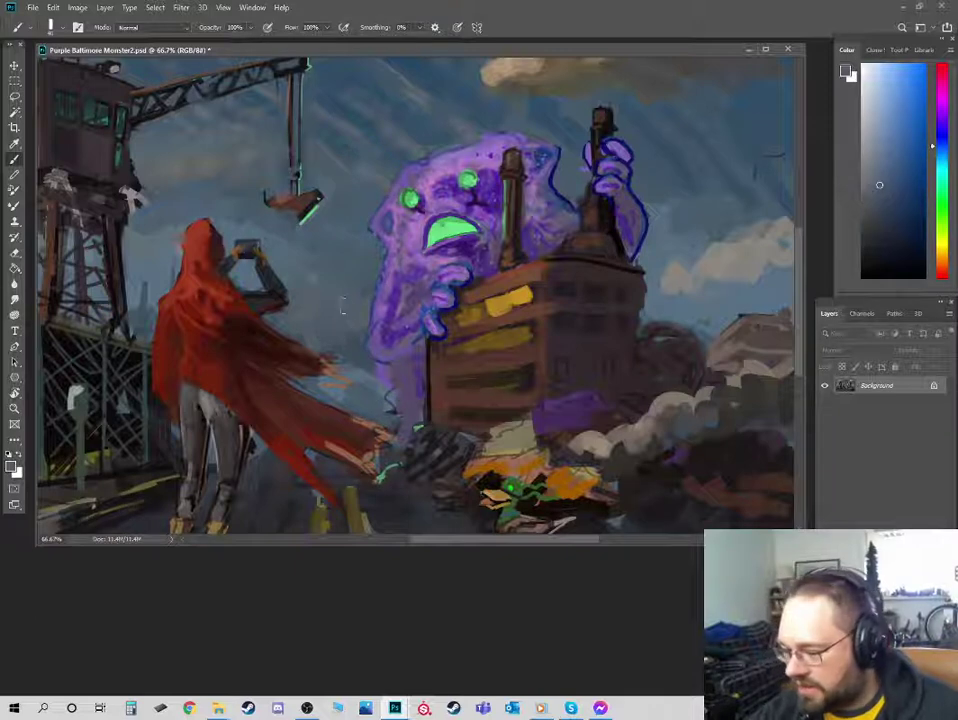
{"action": "left_click", "coordinate": [870, 164]}
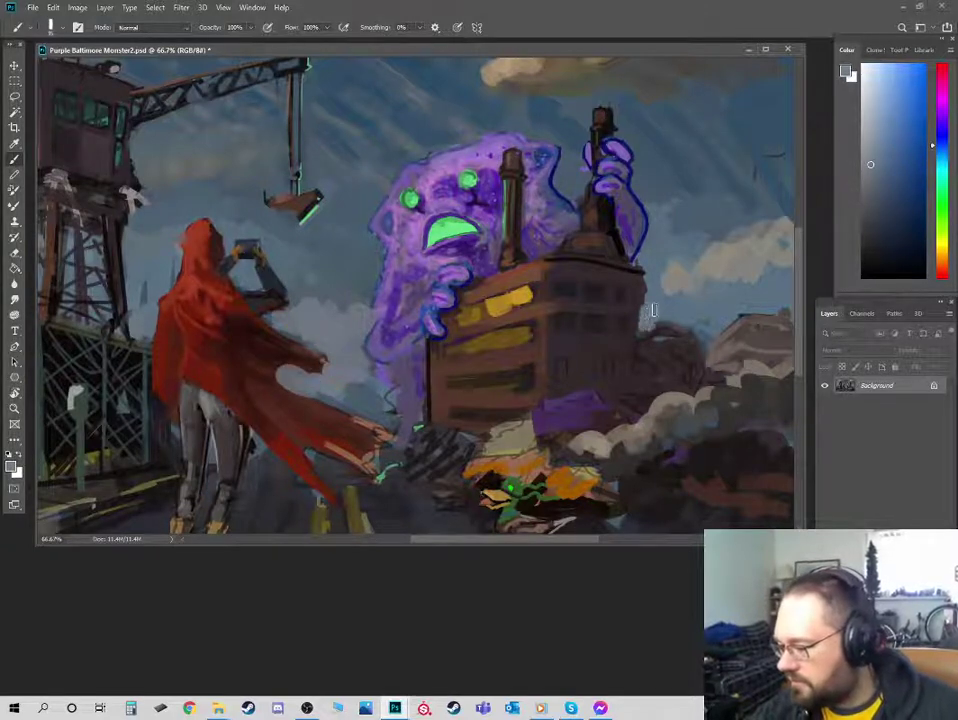
- Rework the sky and the dark ruin silhouettes beside the factory with sampled blue-grey and near-black tones
{"action": "left_click", "coordinate": [712, 262], "text": "alt"}
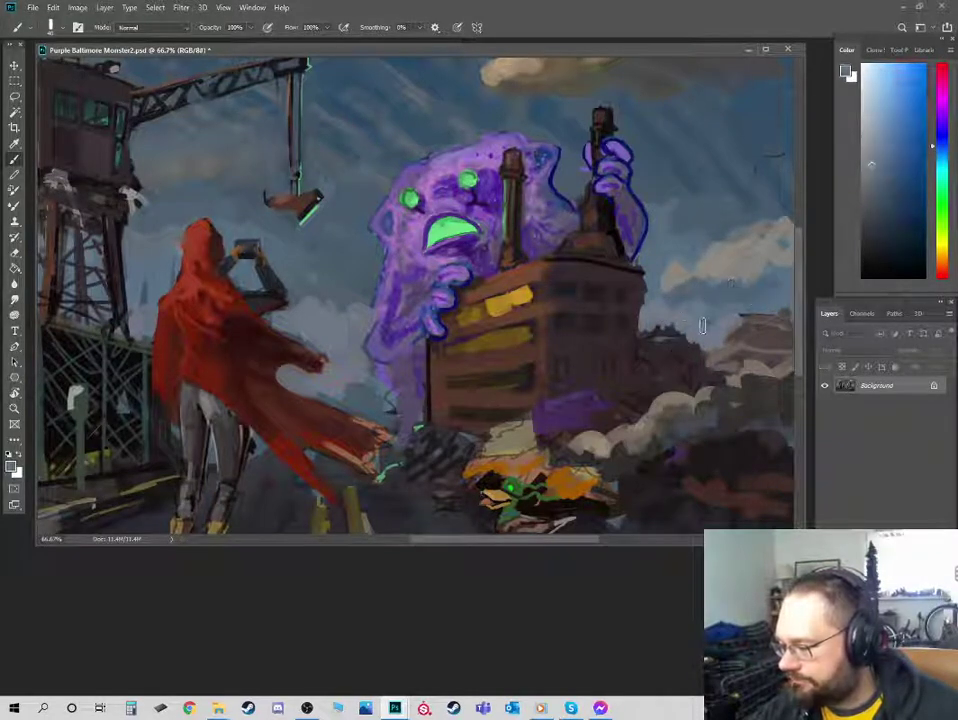
{"action": "left_click", "coordinate": [679, 309], "text": "alt"}
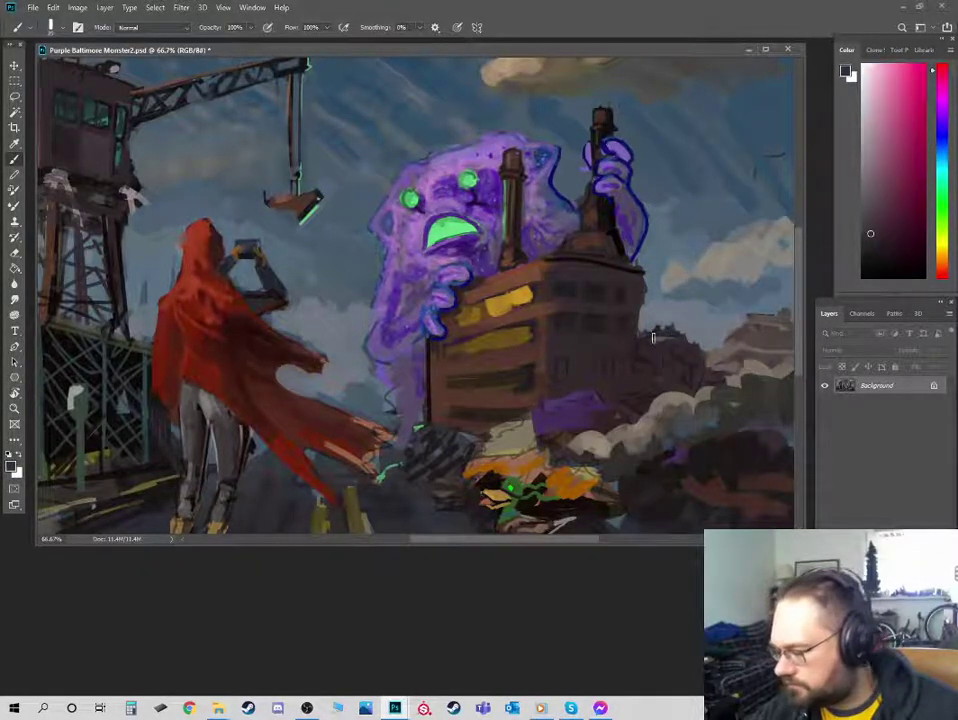
{"action": "left_click", "coordinate": [673, 329], "text": "alt"}
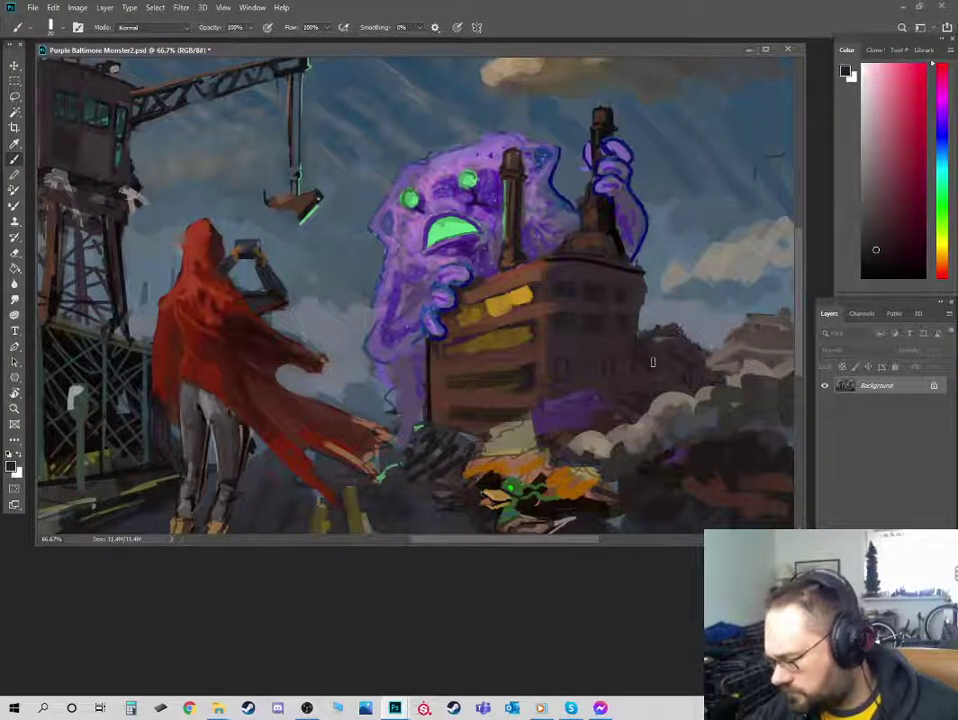
- Repaint the factory's shaded side wall in dark tones and its front corner in reddish brown
{"action": "left_click", "coordinate": [596, 359], "text": "alt"}
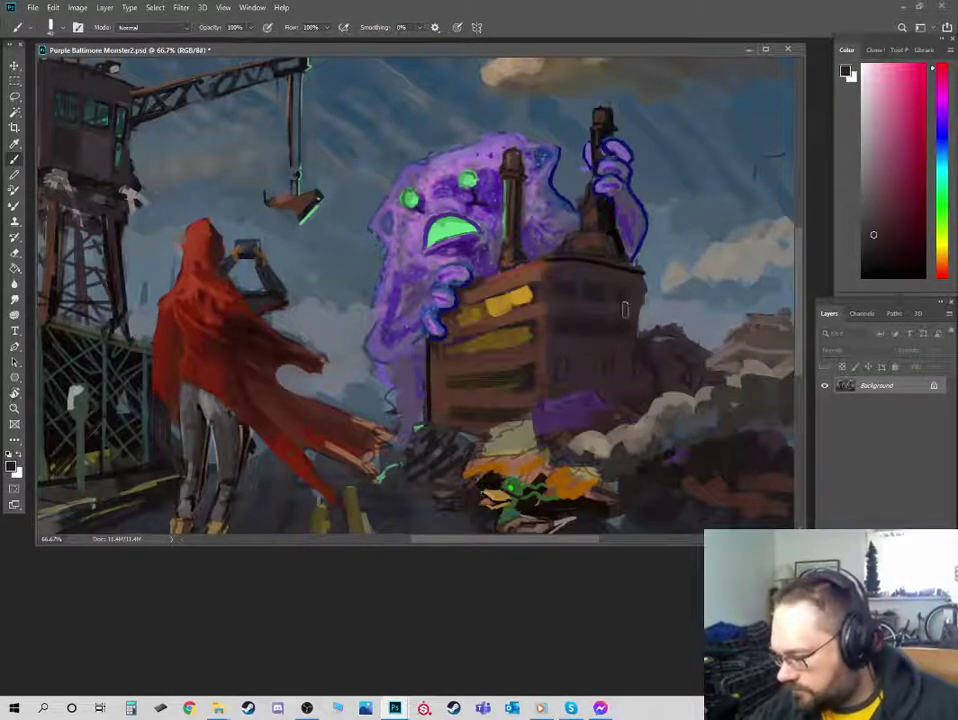
{"action": "left_click", "coordinate": [557, 306], "text": "alt"}
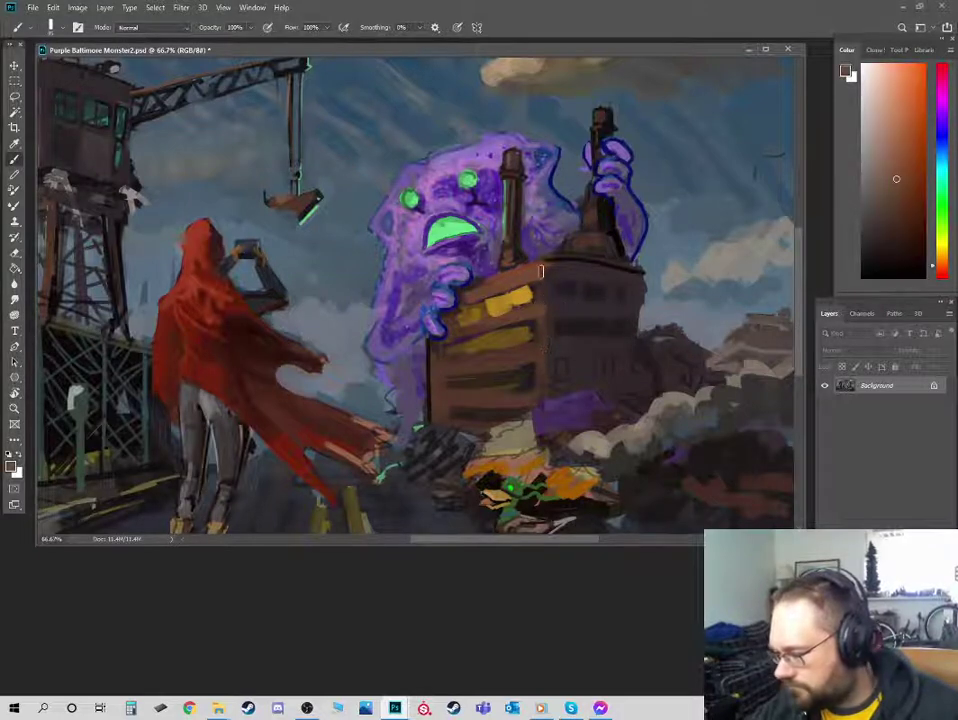
{"action": "left_click", "coordinate": [941, 265]}
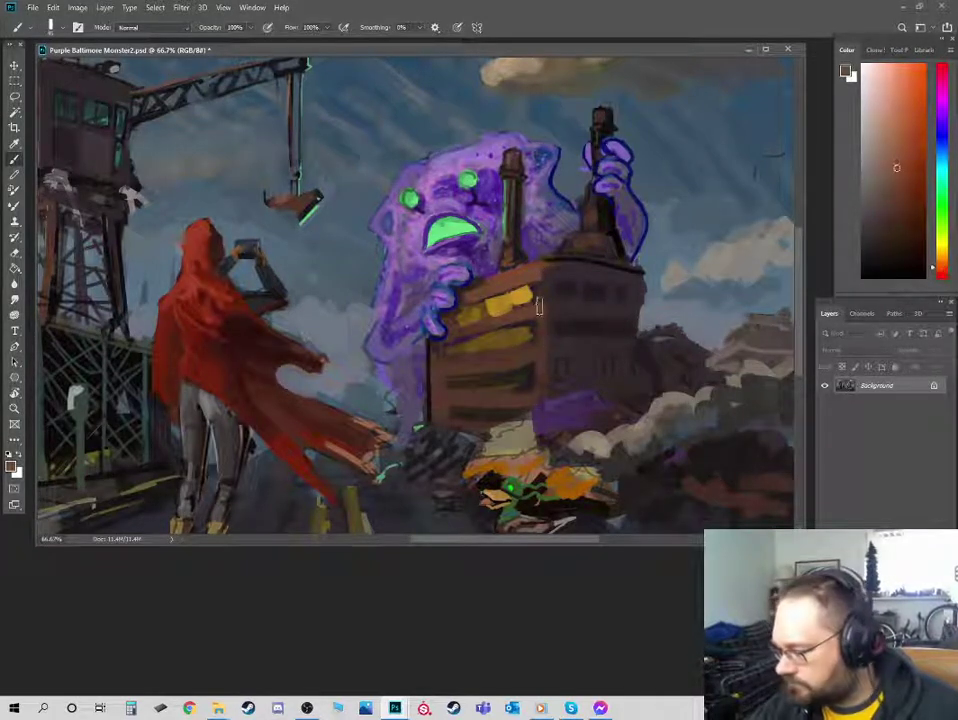
{"action": "left_click", "coordinate": [540, 362], "text": "alt"}
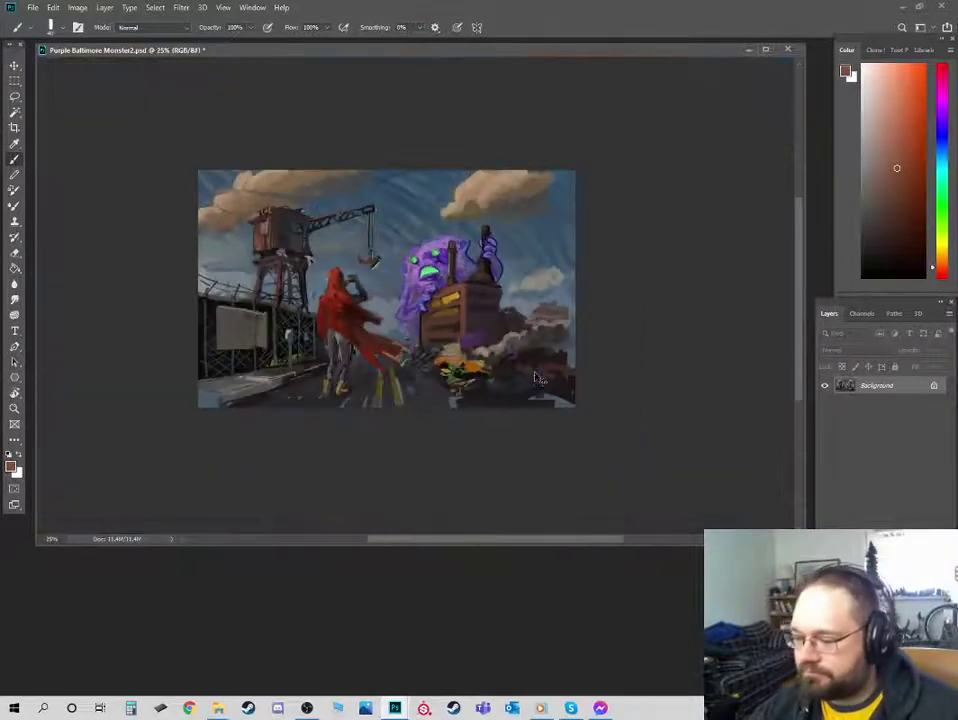
- Paint the factory's lit window rows with golden brown and check the whole composition
{"action": "key", "text": "ctrl+minus"}
{"action": "key", "text": "ctrl+minus"}
{"action": "key", "text": "ctrl+minus"}
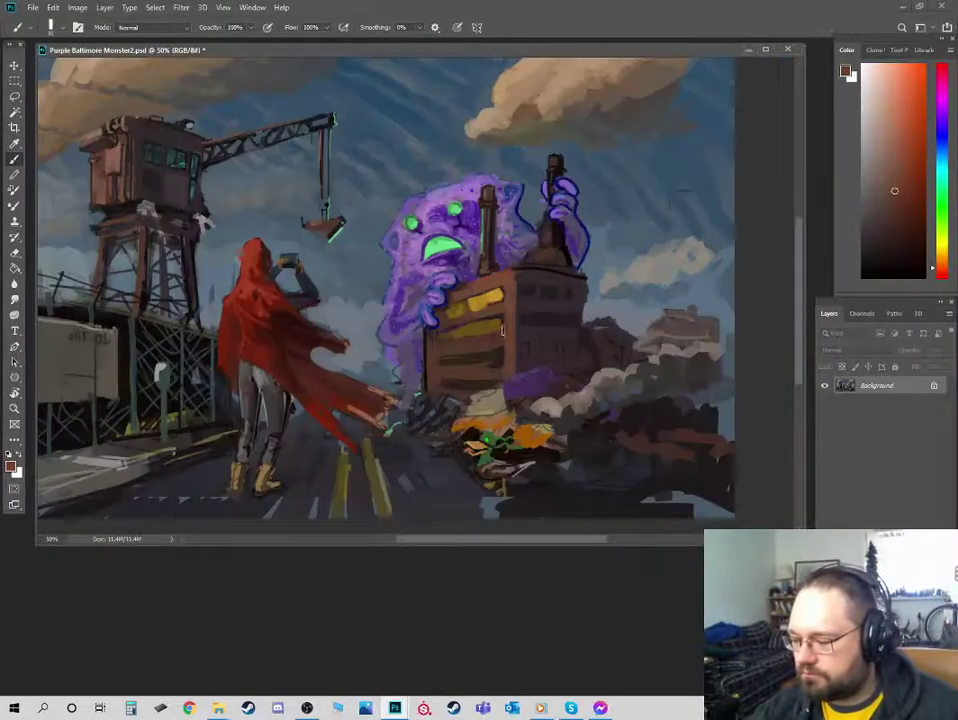
{"action": "key", "text": "ctrl+plus"}
{"action": "key", "text": "ctrl+plus"}
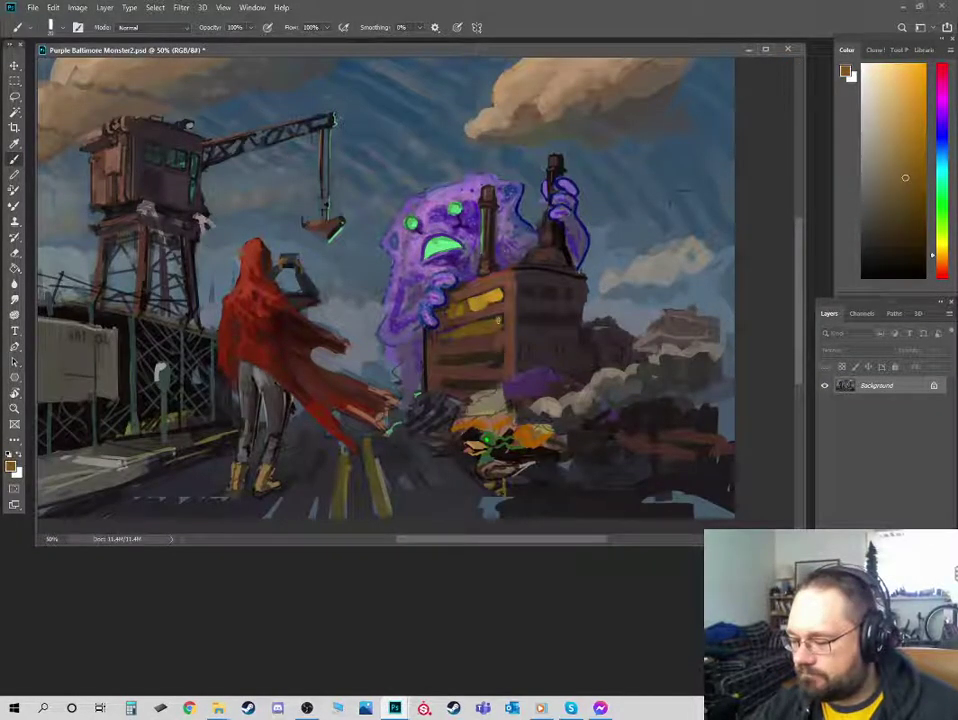
{"action": "left_click", "coordinate": [500, 321], "text": "alt"}
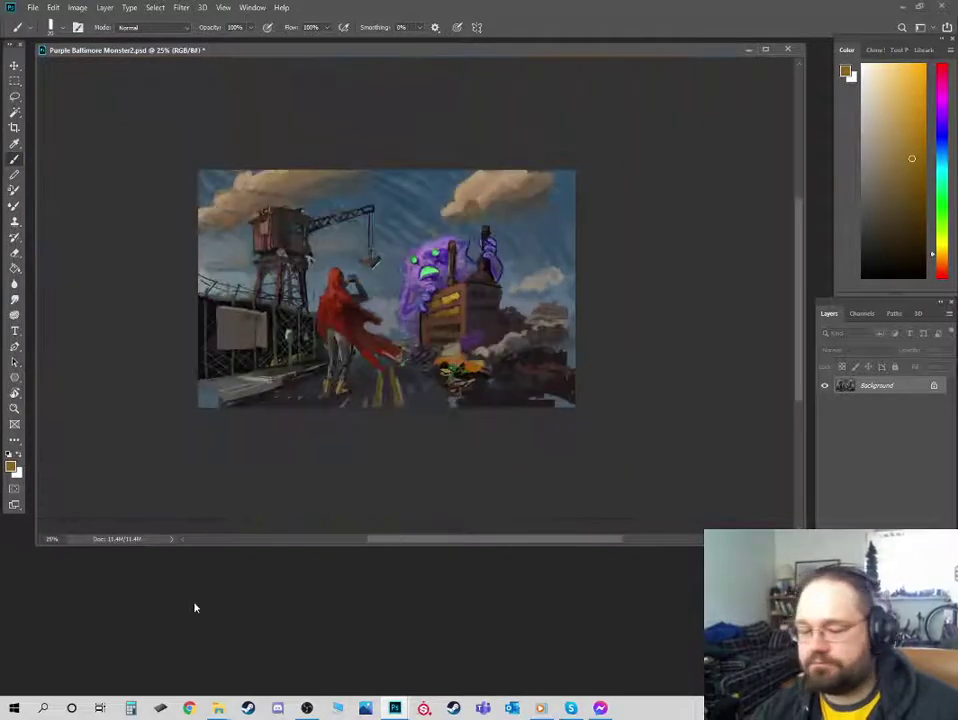
{"action": "key", "text": "ctrl+minus"}
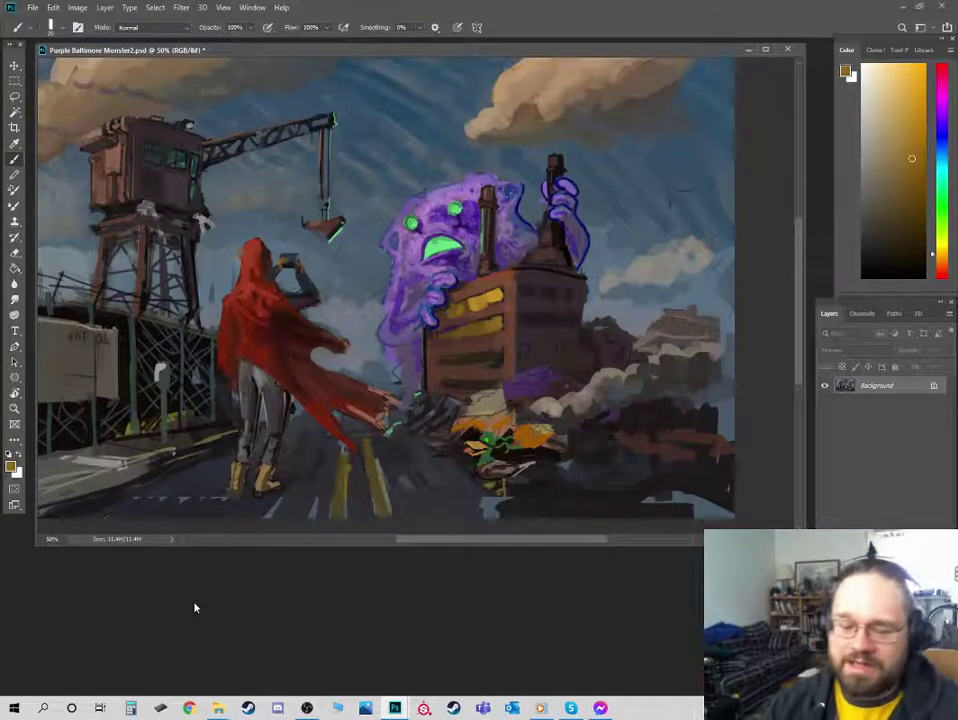
{"action": "key", "text": "ctrl+plus"}
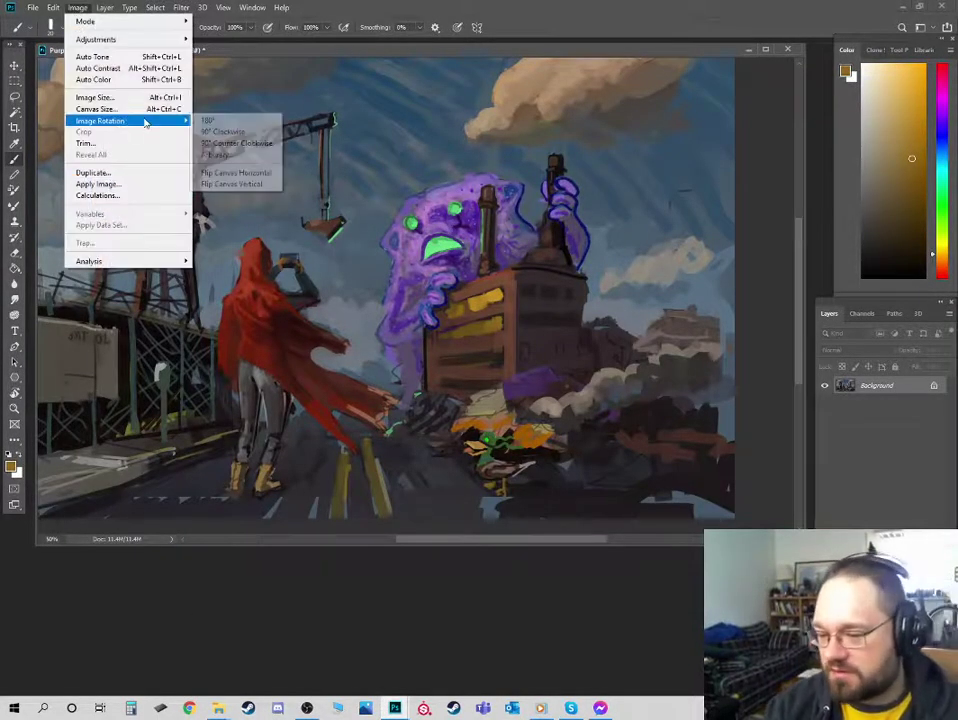
- Flip the whole canvas horizontally
{"action": "left_click", "coordinate": [77, 7]}
{"action": "mouse_move", "coordinate": [110, 120]}
{"action": "left_click", "coordinate": [235, 173]}
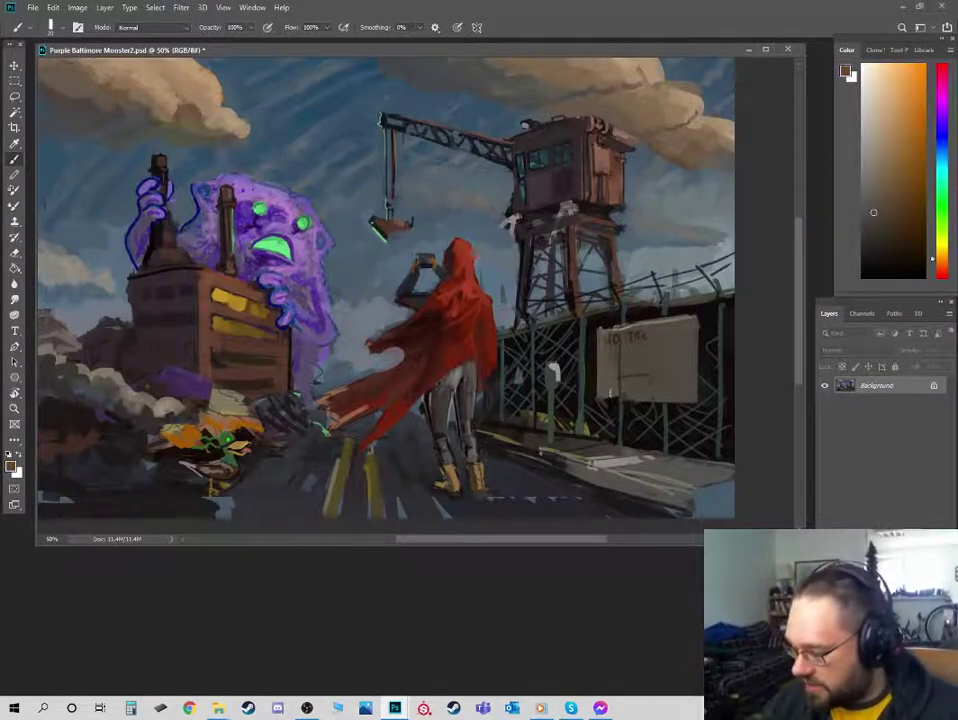
- Clean up the fence sign with sampled tones and paint the large dark letters "WT" on it
{"action": "left_click", "coordinate": [595, 392], "text": "alt"}
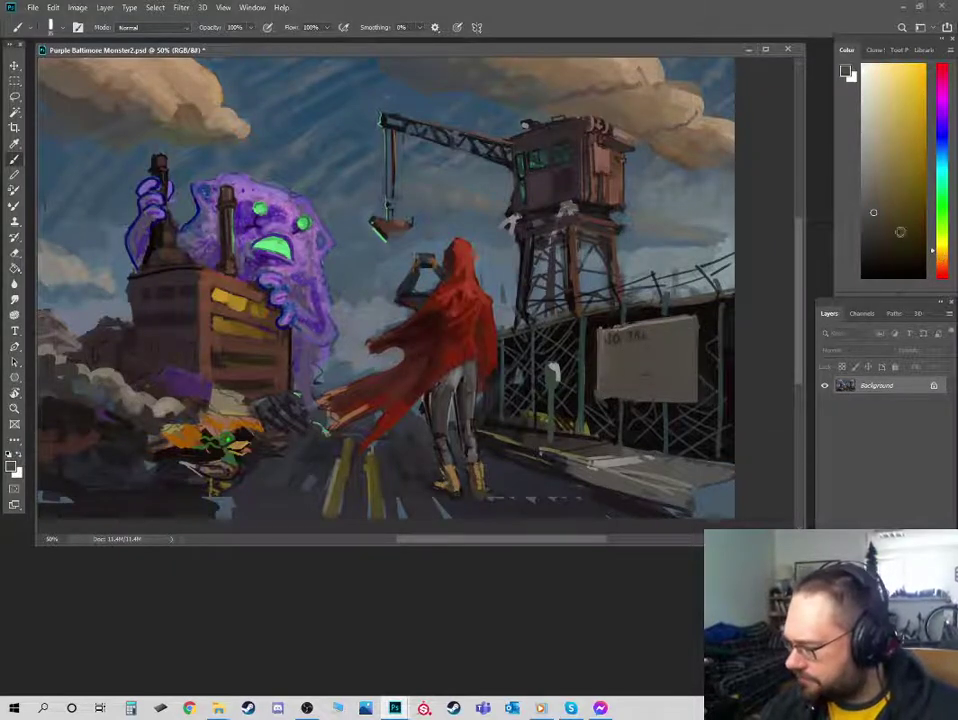
{"action": "left_click", "coordinate": [620, 369], "text": "alt"}
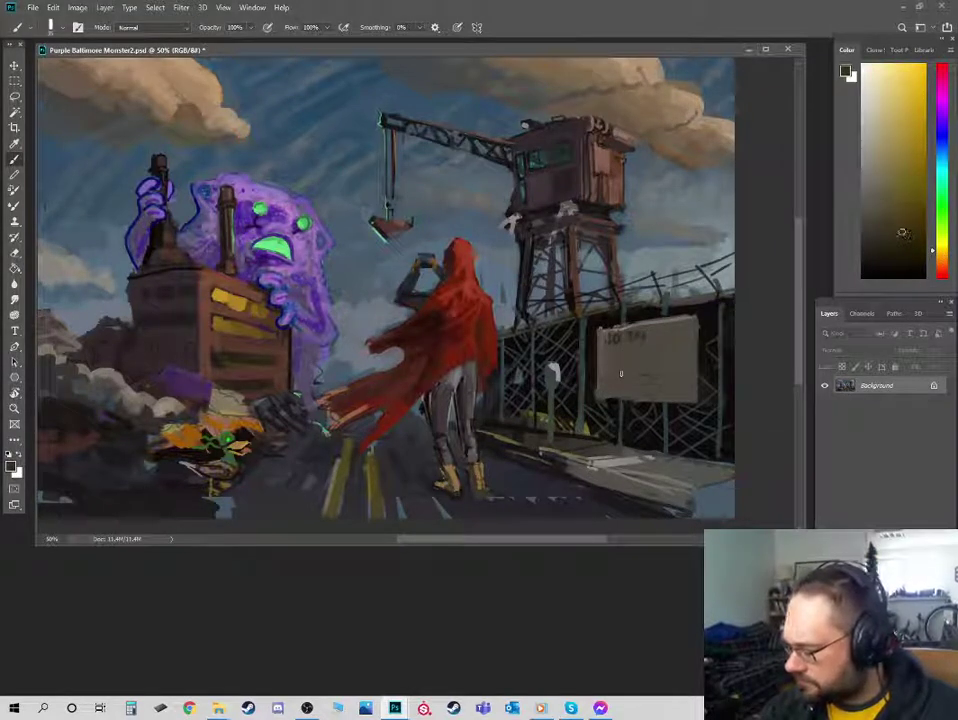
{"action": "left_click_drag", "start_coordinate": [620, 373], "coordinate": [621, 372]}
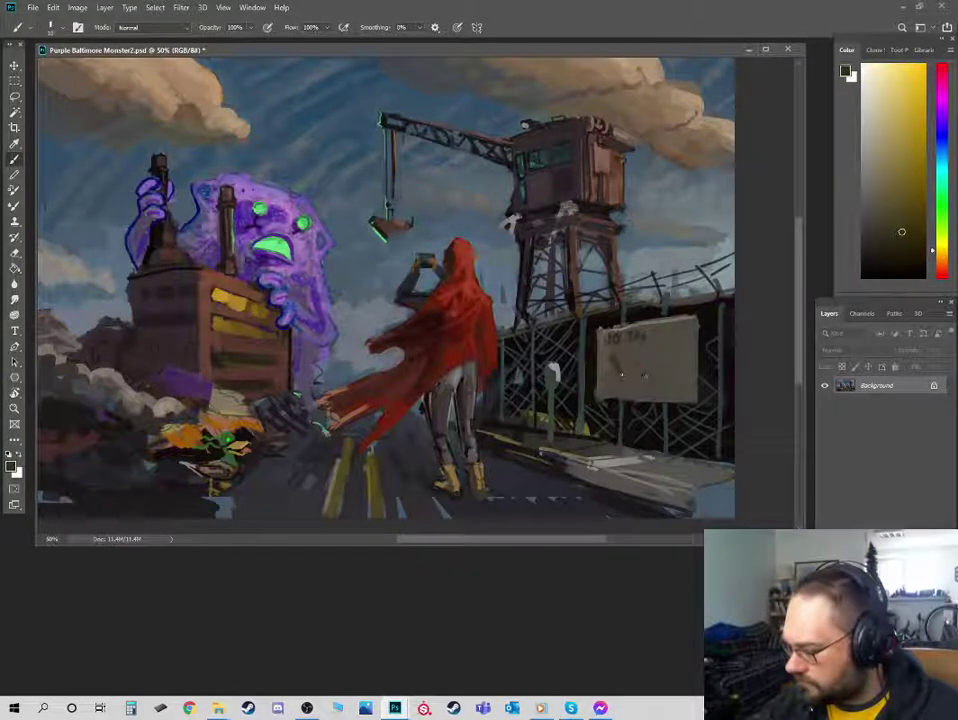
{"action": "left_click_drag", "start_coordinate": [612, 358], "coordinate": [683, 350]}
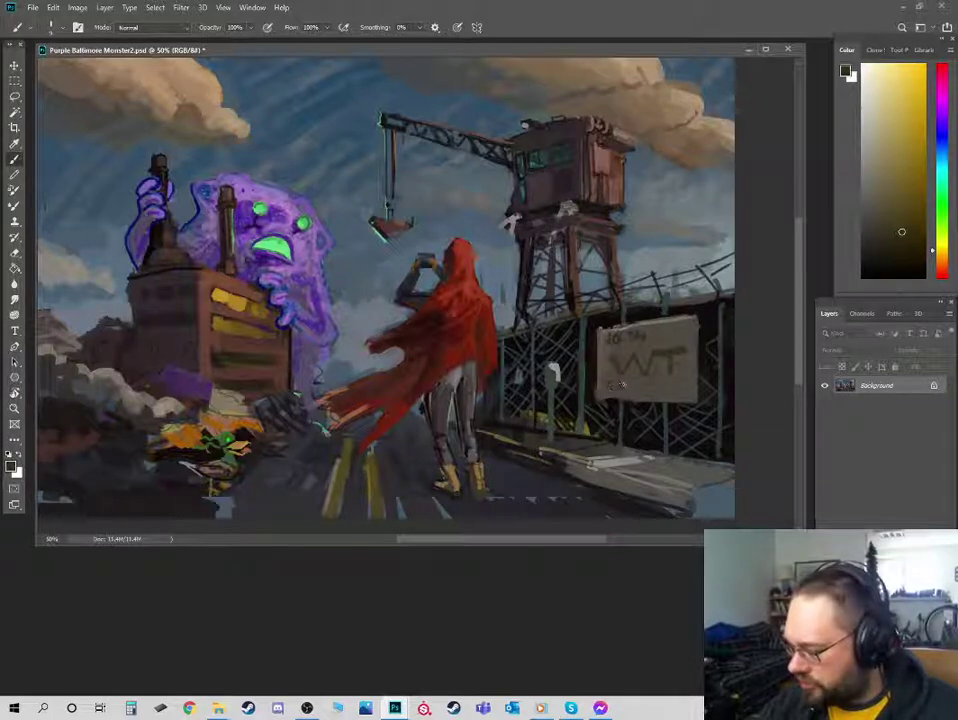
- Paint the small line of lettering beneath "WT" on the fence sign and the dark red heading "WARNING" above it
{"action": "left_click_drag", "start_coordinate": [638, 385], "coordinate": [686, 388]}
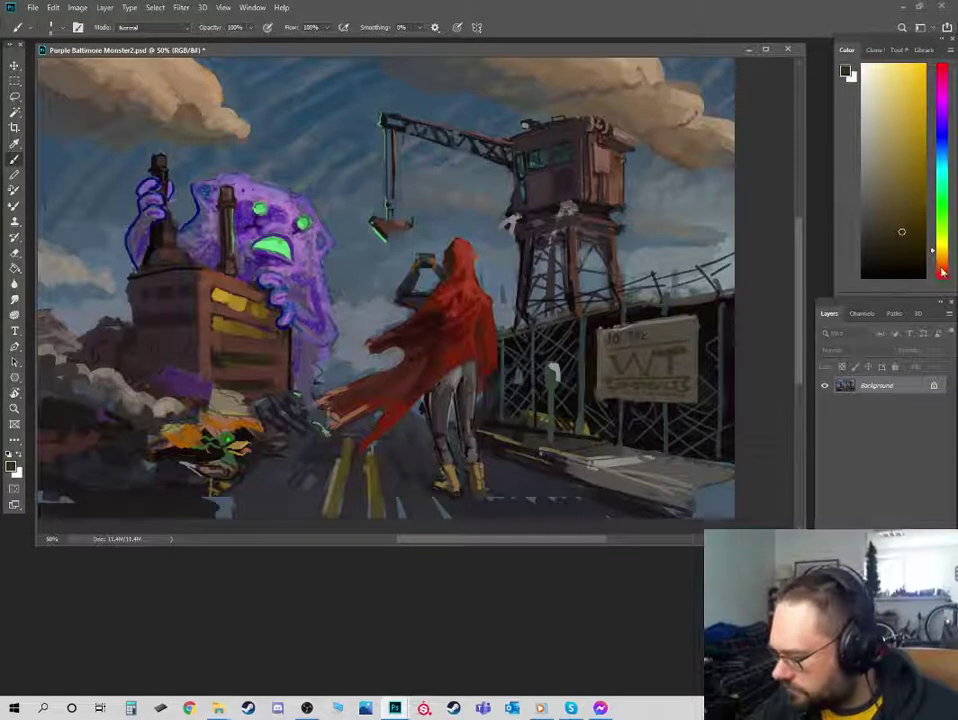
{"action": "left_click", "coordinate": [941, 274]}
{"action": "left_click_drag", "start_coordinate": [925, 212], "coordinate": [913, 223]}
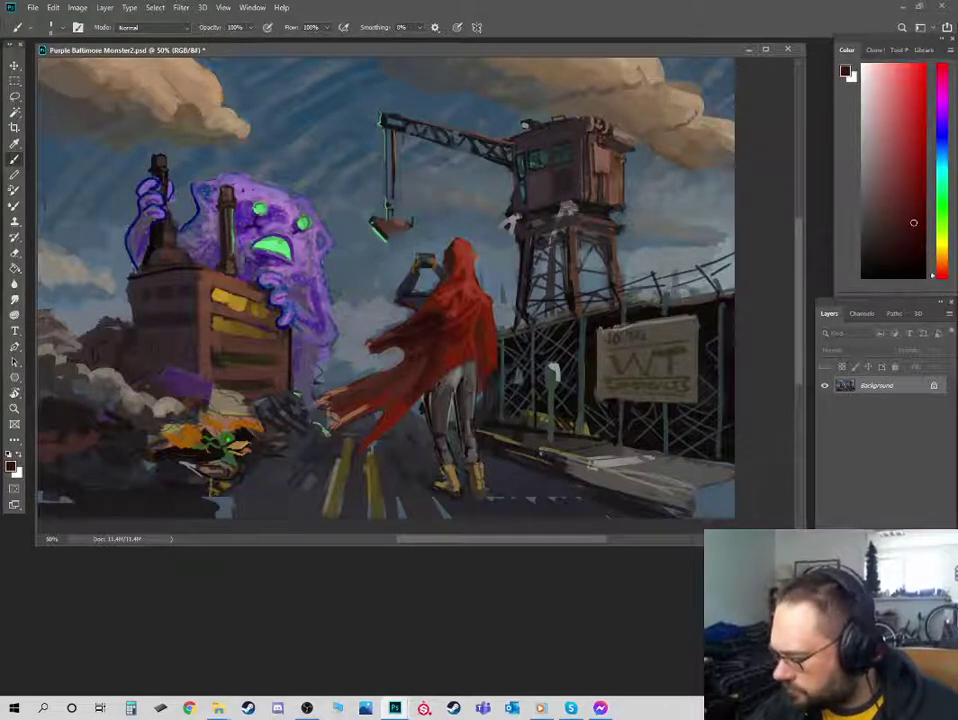
{"action": "mouse_move", "coordinate": [605, 337]}
{"action": "left_mouse_down"}
{"action": "mouse_move", "coordinate": [641, 336]}
{"action": "mouse_move", "coordinate": [606, 339]}
{"action": "left_mouse_up"}
{"action": "left_click", "coordinate": [637, 340], "text": "alt"}
{"action": "key", "text": "bracketright"}
{"action": "key", "text": "bracketright"}
{"action": "key", "text": "bracketright"}
{"action": "key", "text": "bracketright"}
{"action": "left_click", "coordinate": [941, 276]}
{"action": "left_click", "coordinate": [907, 223]}
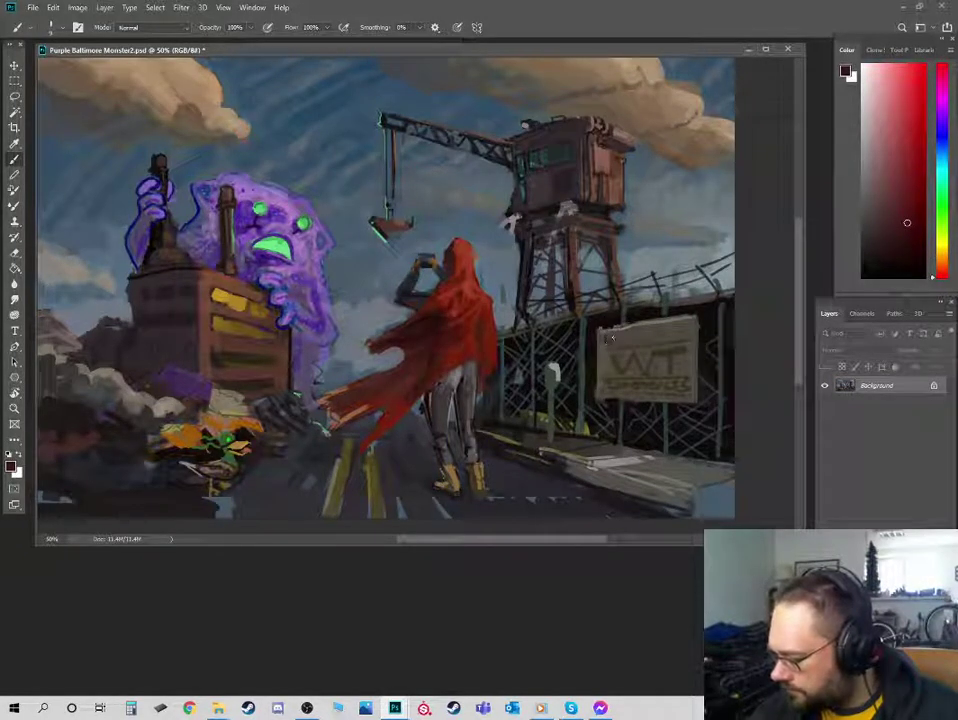
{"action": "left_click_drag", "start_coordinate": [620, 341], "coordinate": [667, 337]}
- Touch up the fence posts with sampled grey-green and paint light tan highlights on their angled tops
{"action": "left_click", "coordinate": [582, 337], "text": "alt"}
{"action": "left_click", "coordinate": [602, 341], "text": "alt"}
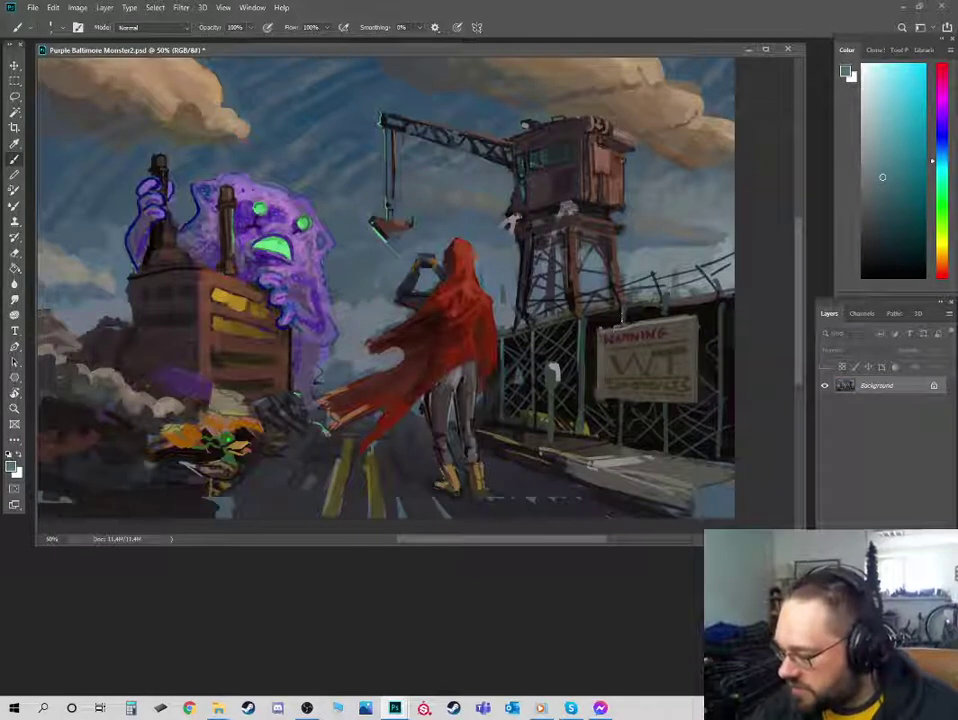
{"action": "left_click", "coordinate": [932, 258]}
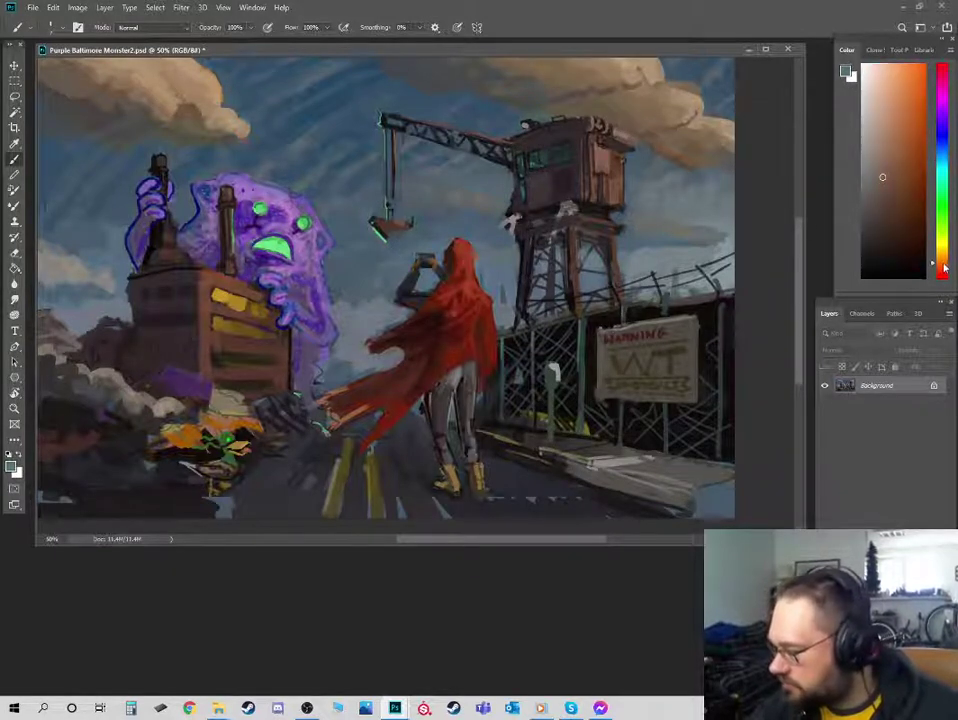
{"action": "left_click", "coordinate": [895, 131]}
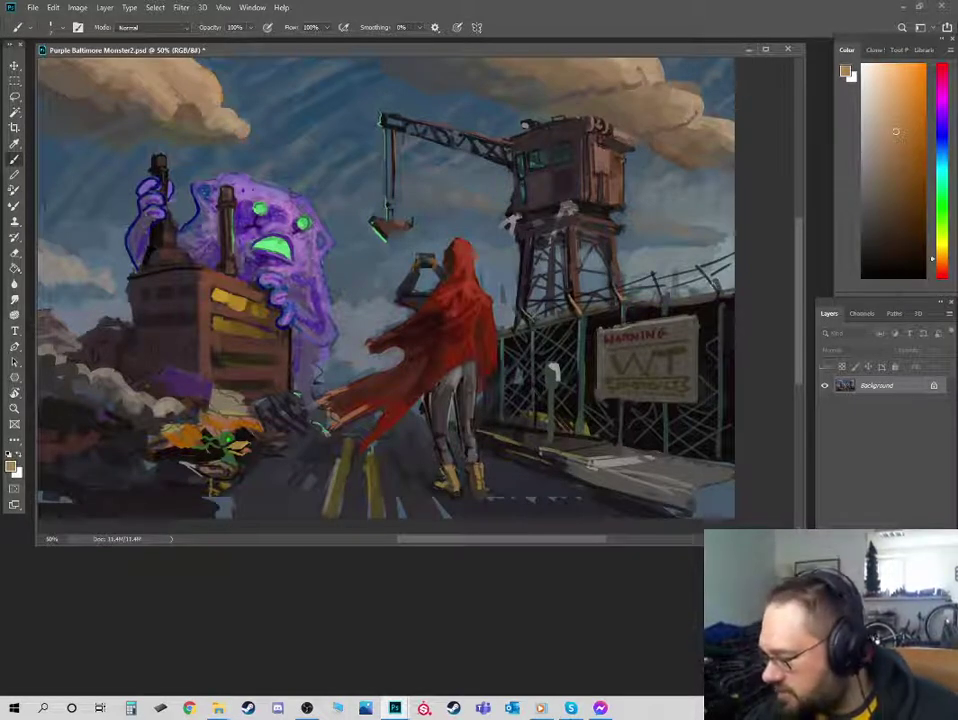
- Paint reddish highlights along the lit legs and platform edge of the crane tower, and sample its dark tone
{"action": "left_click", "coordinate": [611, 241], "text": "alt"}
{"action": "left_click", "coordinate": [903, 143]}
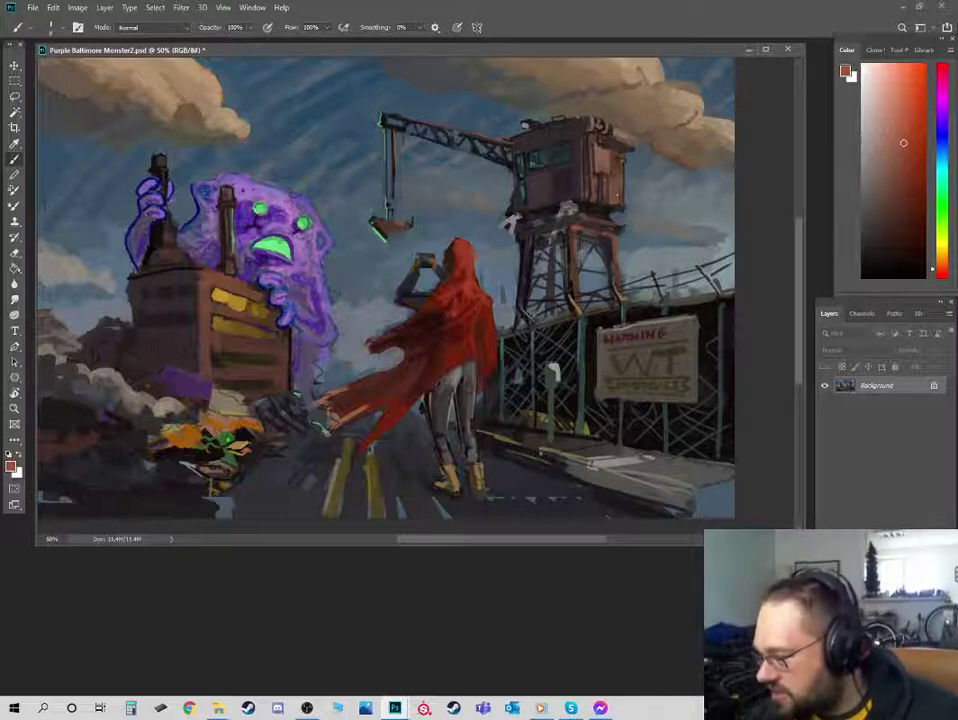
{"action": "left_click_drag", "start_coordinate": [605, 208], "coordinate": [600, 238]}
{"action": "left_click", "coordinate": [584, 276], "text": "alt"}
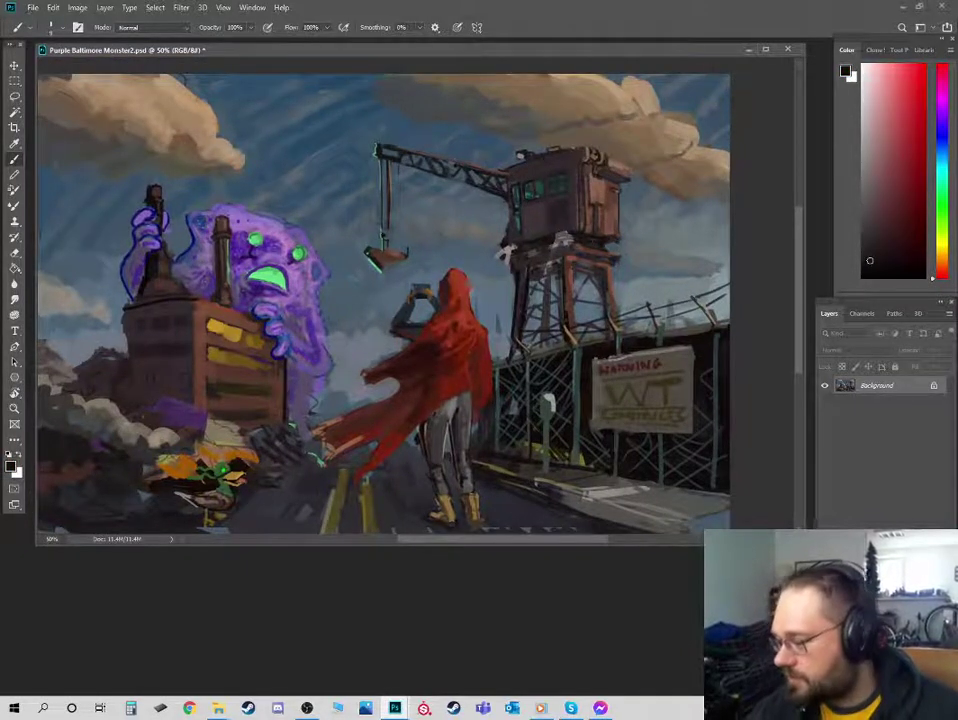
- Brighten the floodlights beneath the crane cabin, building from light grey through pale green to white
{"action": "left_click", "coordinate": [423, 183], "text": "alt"}
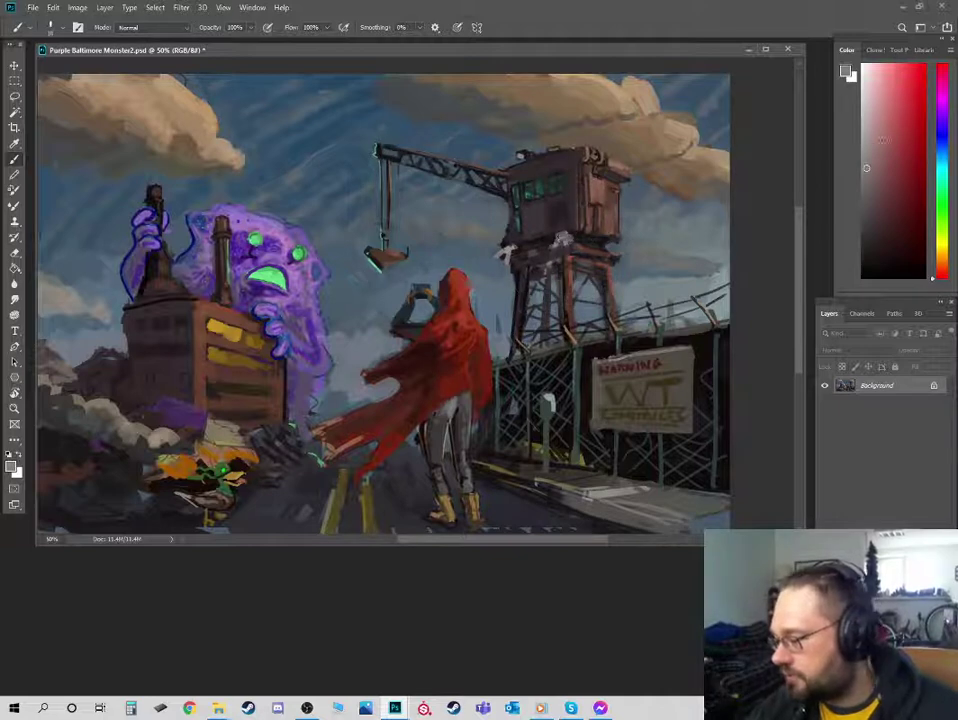
{"action": "left_click_drag", "start_coordinate": [879, 136], "coordinate": [862, 134]}
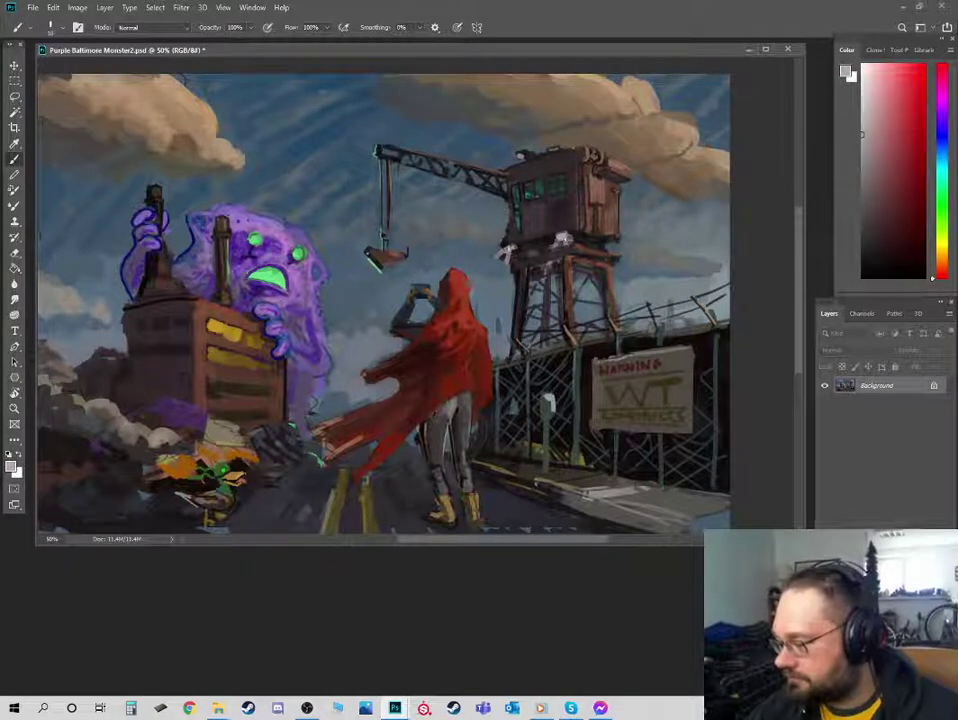
{"action": "left_click", "coordinate": [942, 210]}
{"action": "left_click", "coordinate": [879, 131]}
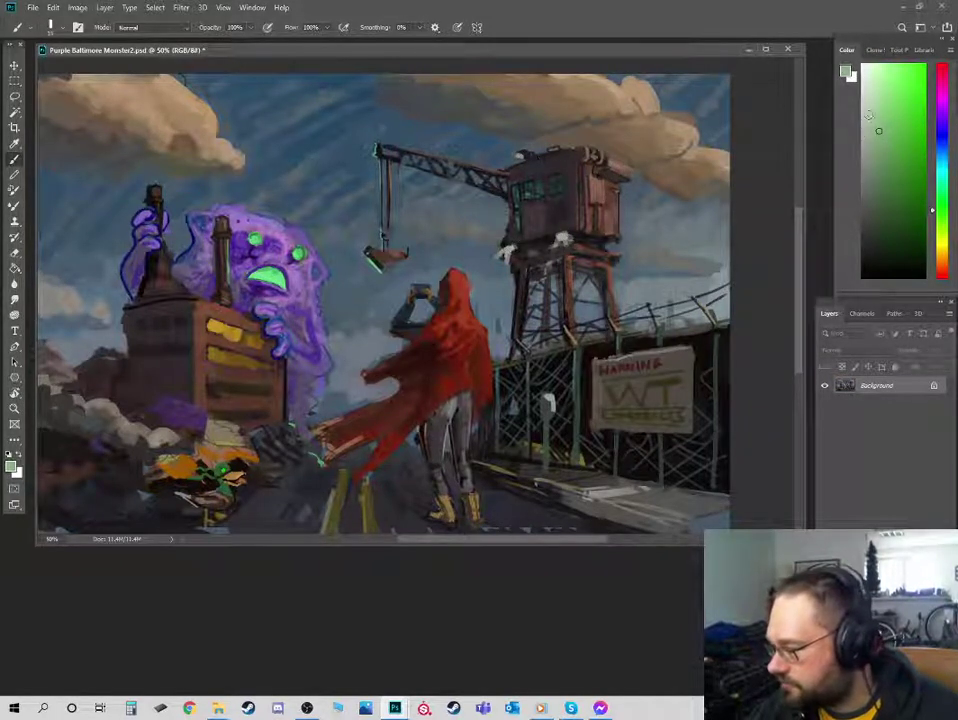
{"action": "left_click", "coordinate": [862, 70]}
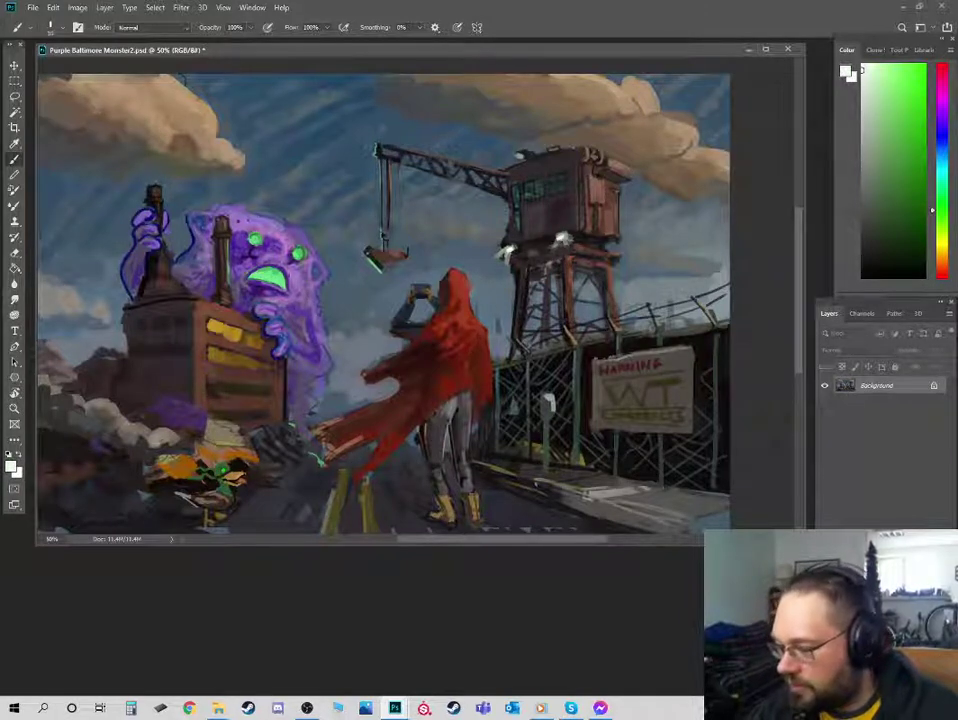
- Paint a green lamp on the crane cabin's roof using the monster's eye colour, with a pale green highlight
{"action": "left_click", "coordinate": [256, 240], "text": "alt"}
{"action": "left_click", "coordinate": [515, 158], "text": "alt"}
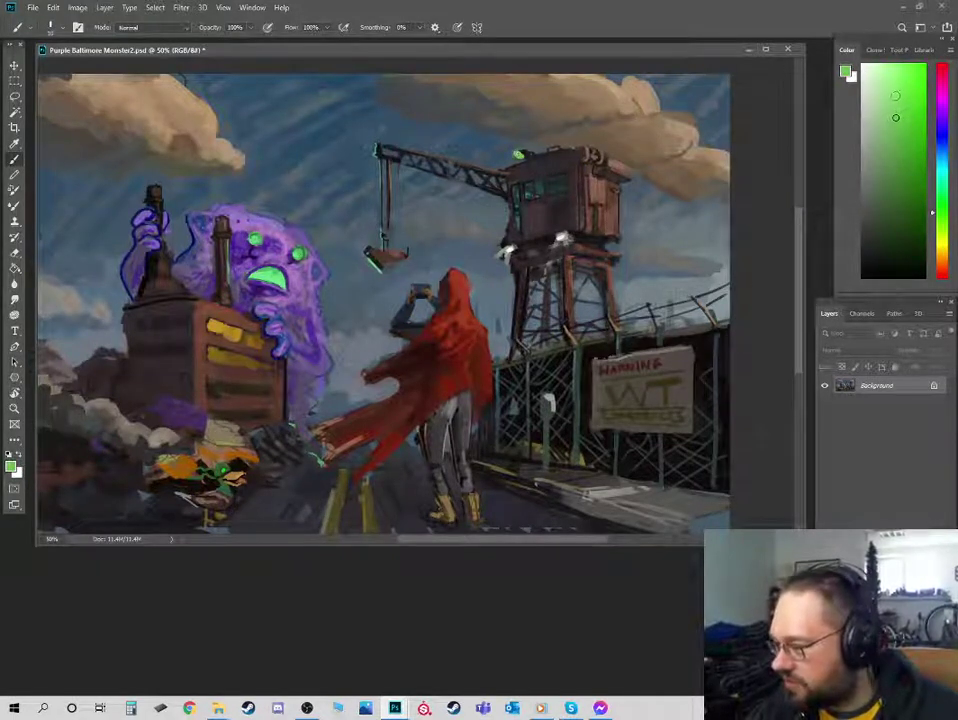
{"action": "left_click", "coordinate": [869, 76]}
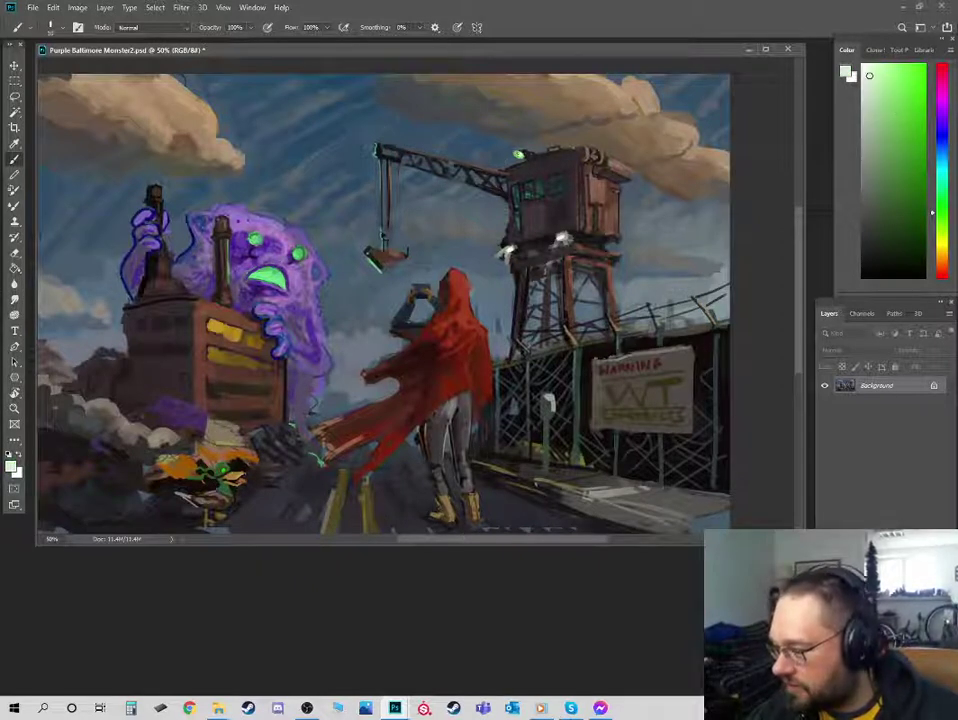
- Paint a glowing red beacon with short rays and a white centre on the tip of the crane's arm
{"action": "left_click", "coordinate": [940, 277]}
{"action": "left_click", "coordinate": [918, 175]}
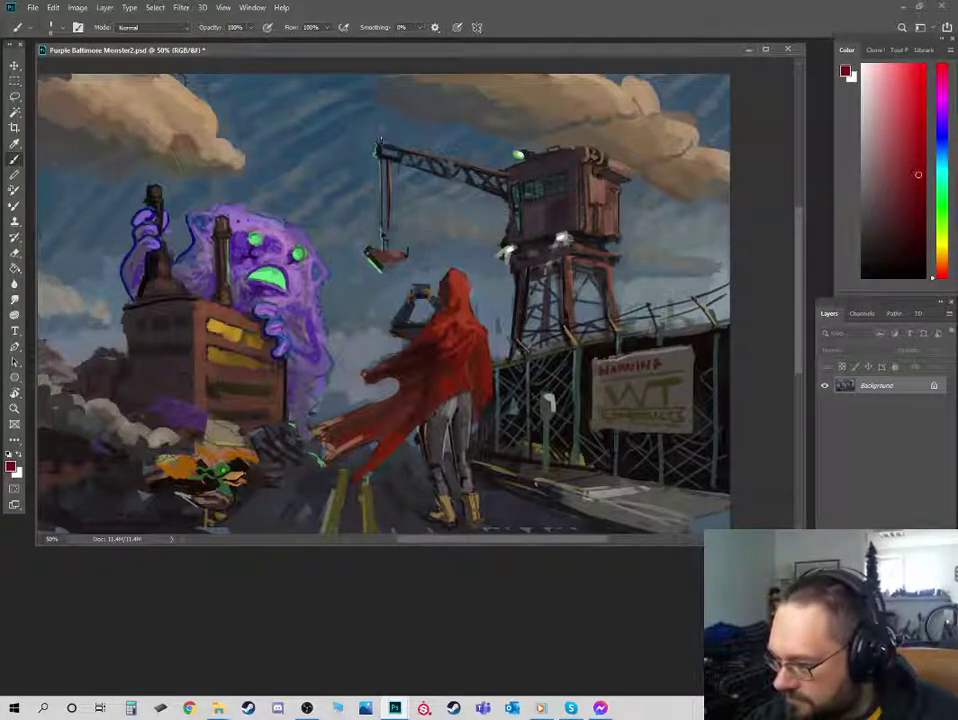
{"action": "left_click", "coordinate": [903, 88]}
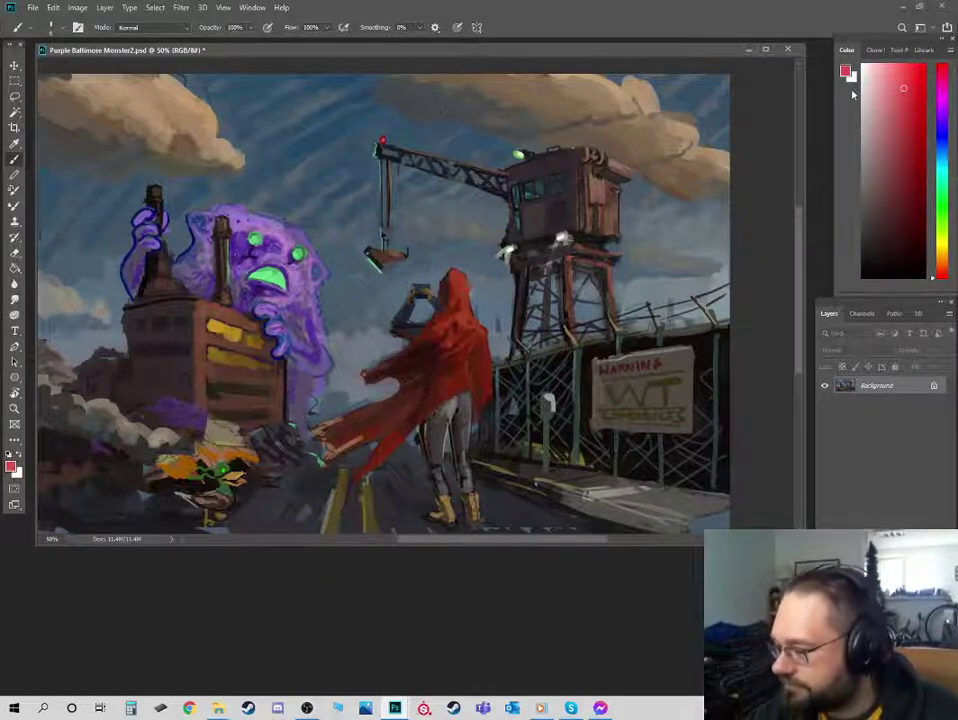
{"action": "left_click", "coordinate": [885, 145]}
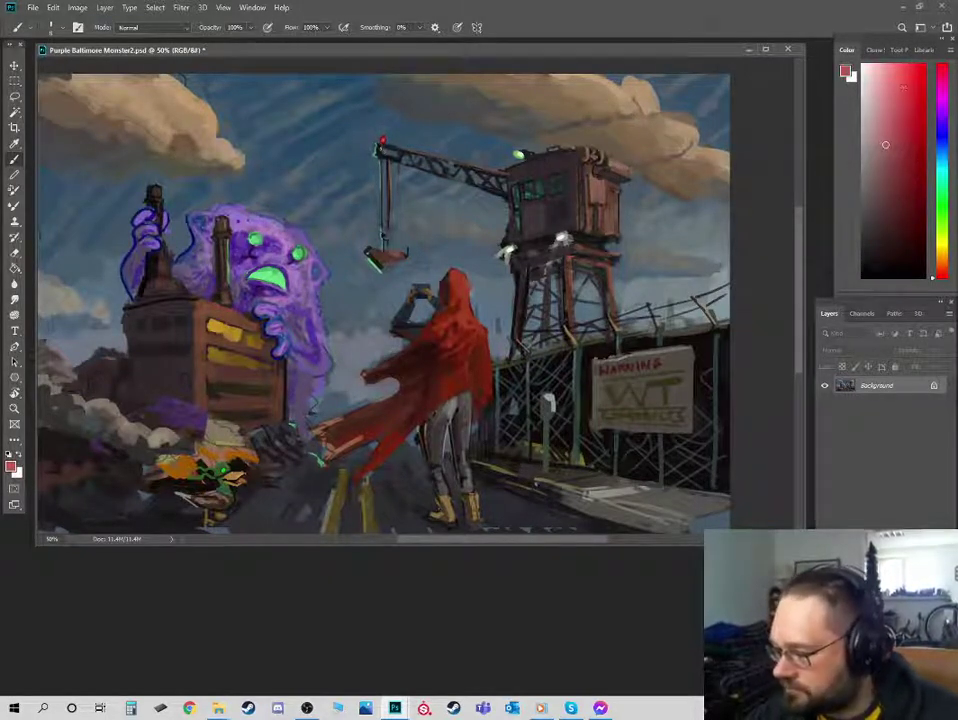
{"action": "left_click", "coordinate": [909, 149]}
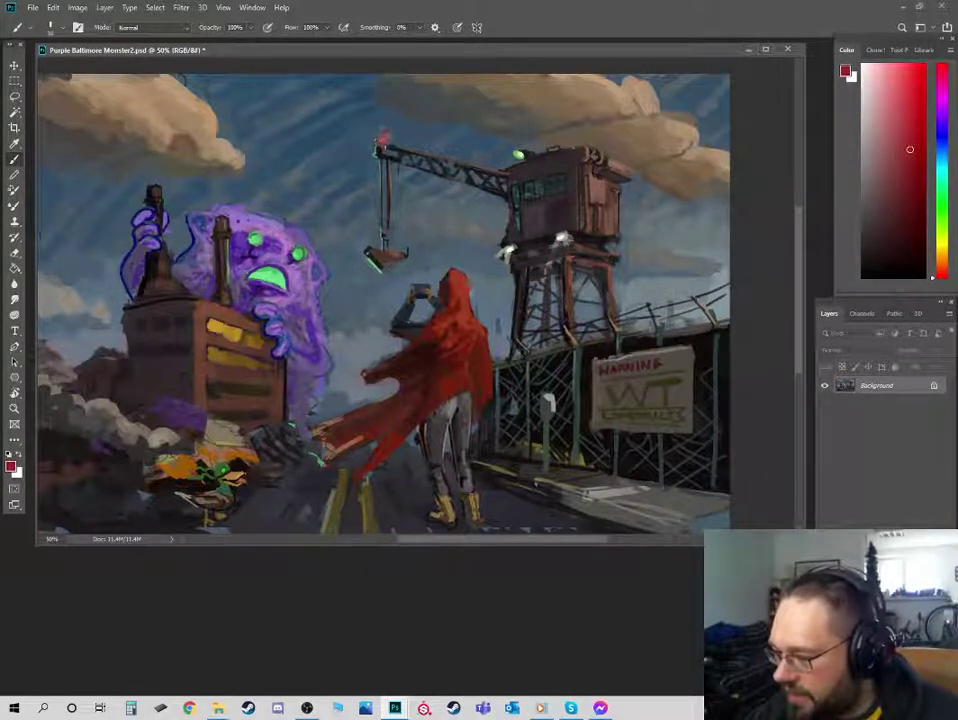
{"action": "left_click", "coordinate": [383, 138], "text": "alt"}
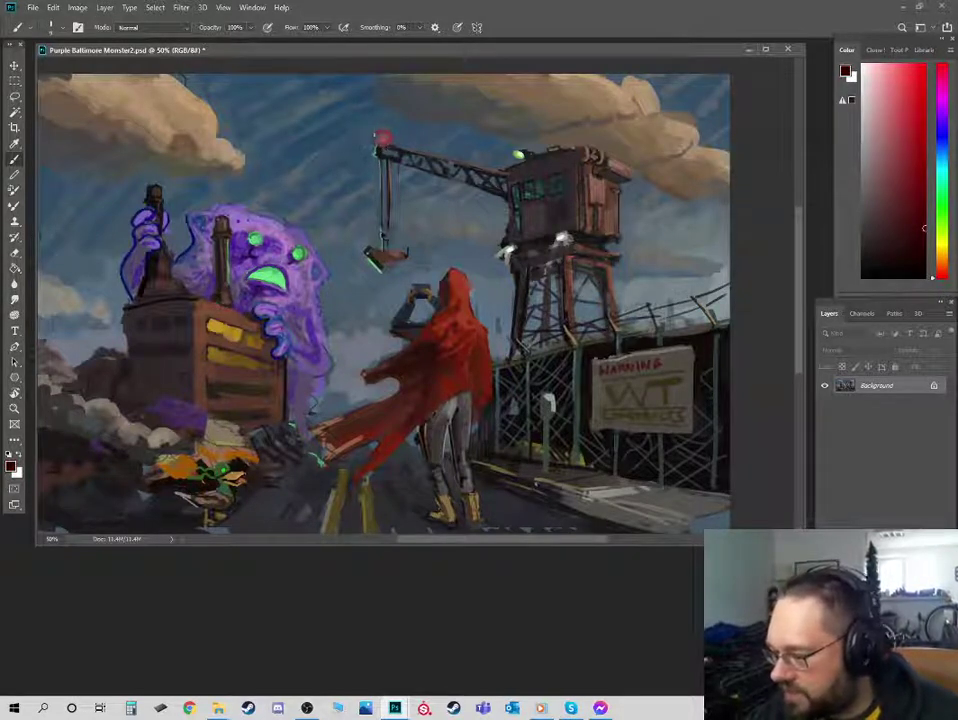
{"action": "left_click", "coordinate": [925, 134]}
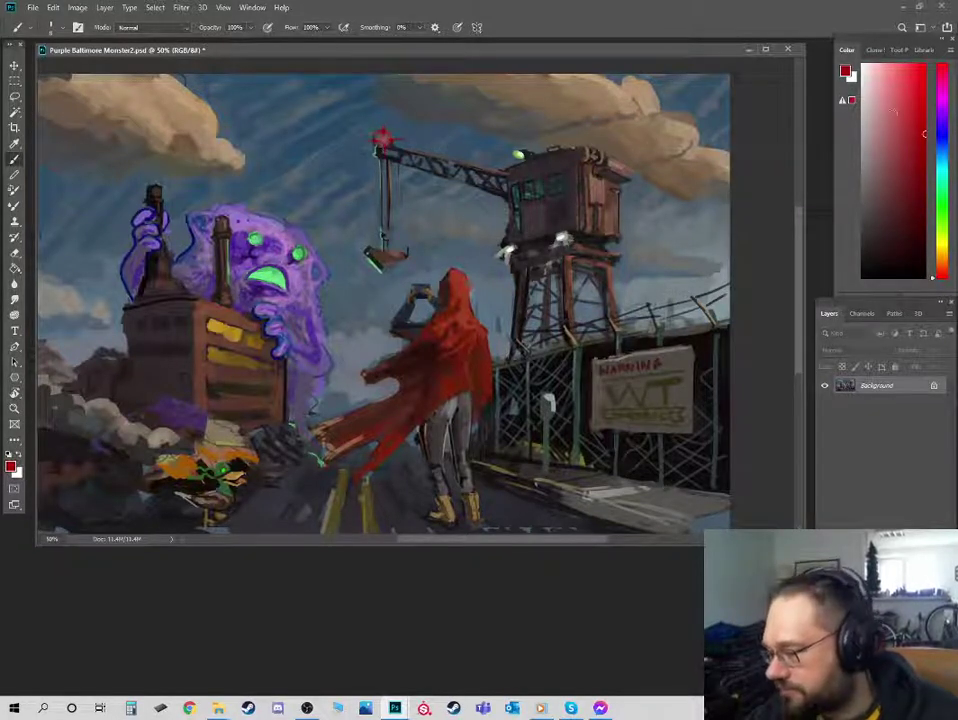
{"action": "key", "text": "x"}
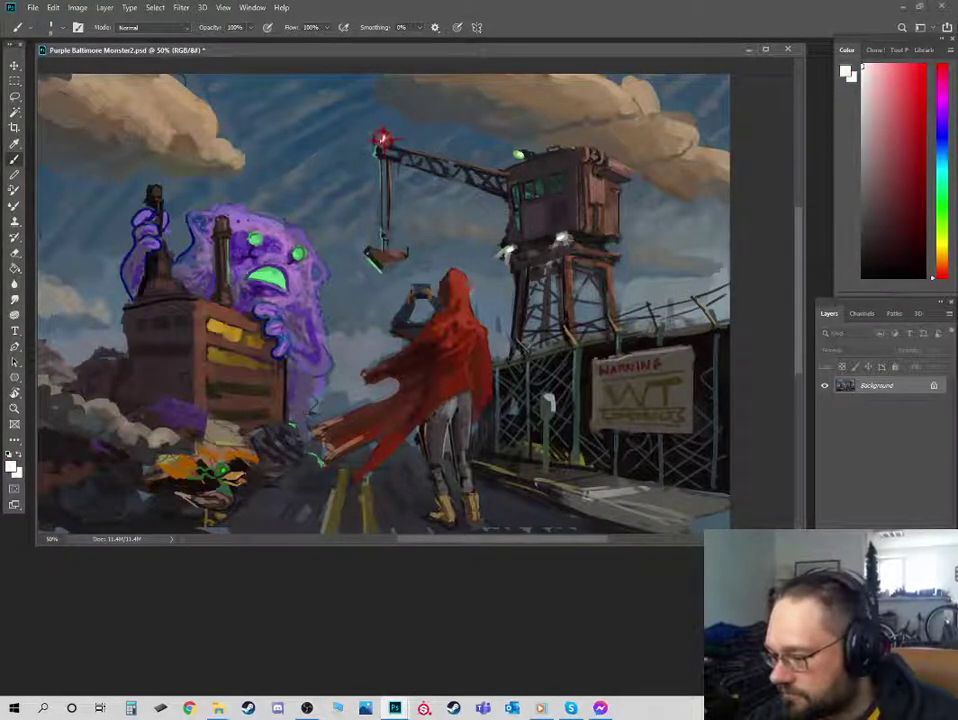
- Shade the monster's eye nearer the crane with a darker version of its sampled green
{"action": "key", "text": "ctrl+minus"}
{"action": "key", "text": "ctrl+minus"}
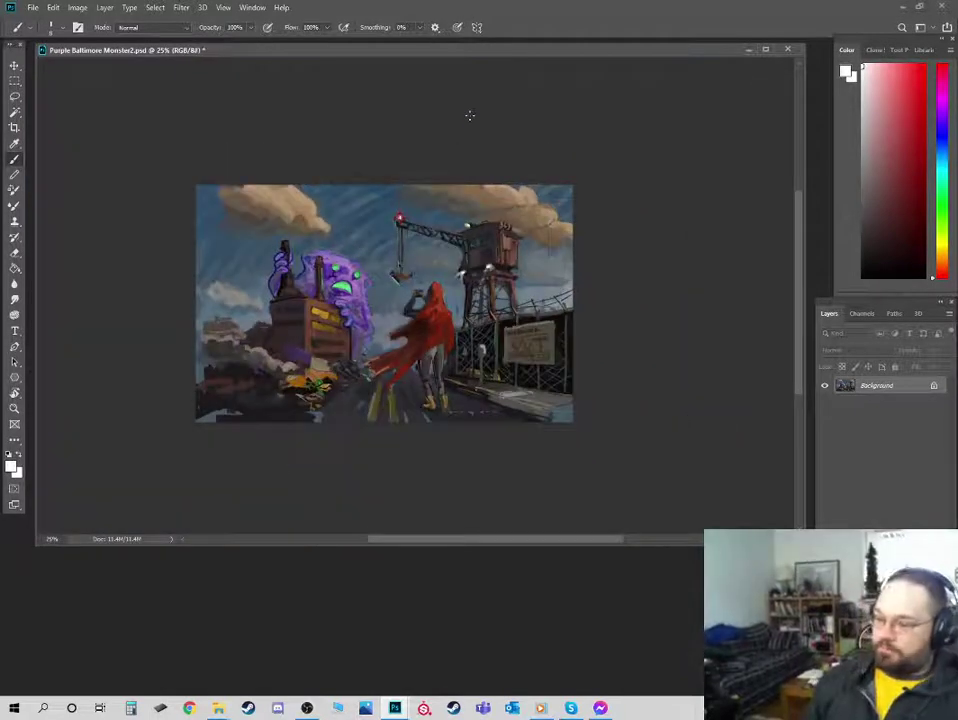
{"action": "key", "text": "ctrl+plus"}
{"action": "key", "text": "ctrl+plus"}
{"action": "key", "text": "ctrl+plus"}
{"action": "key", "text": "ctrl+plus"}
{"action": "left_click_drag", "start_coordinate": [279, 268], "coordinate": [507, 344]}
{"action": "left_click", "coordinate": [408, 289], "text": "alt"}
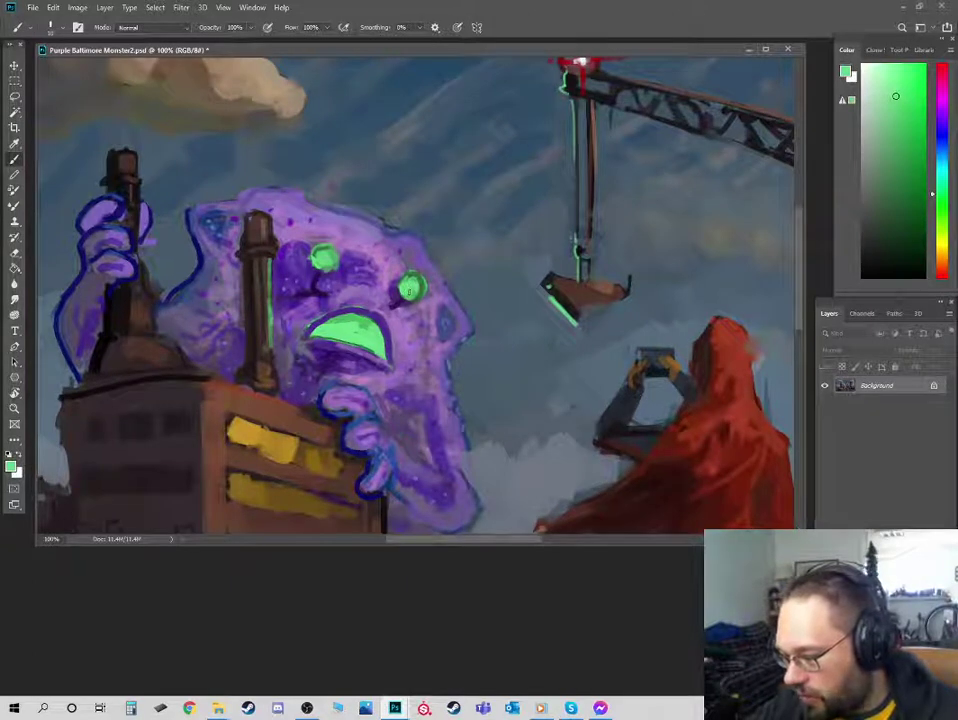
{"action": "left_click", "coordinate": [899, 187]}
{"action": "left_click_drag", "start_coordinate": [409, 277], "coordinate": [418, 280]}
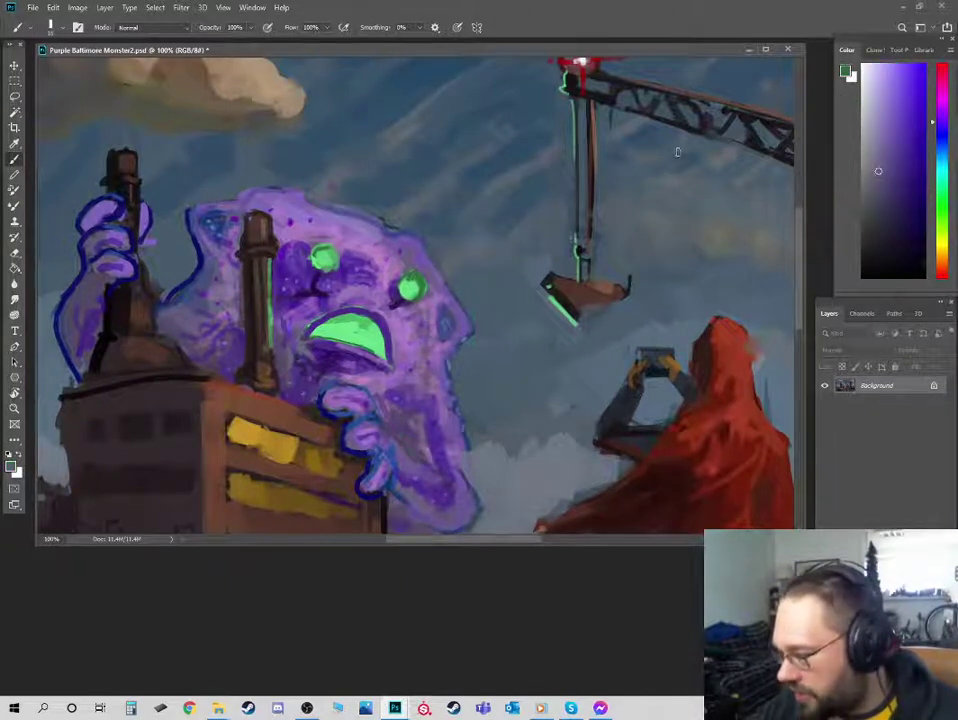
- Outline the rims of both monster eyes with dark blue sampled from the monster's contour
{"action": "left_click", "coordinate": [434, 288], "text": "alt"}
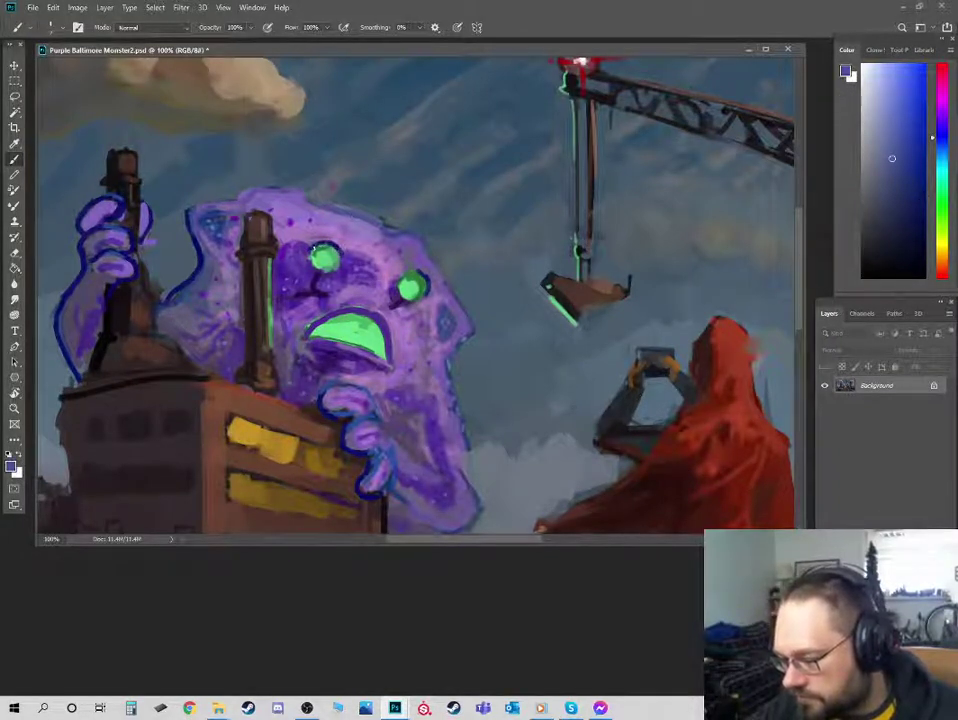
{"action": "left_click", "coordinate": [236, 186], "text": "alt"}
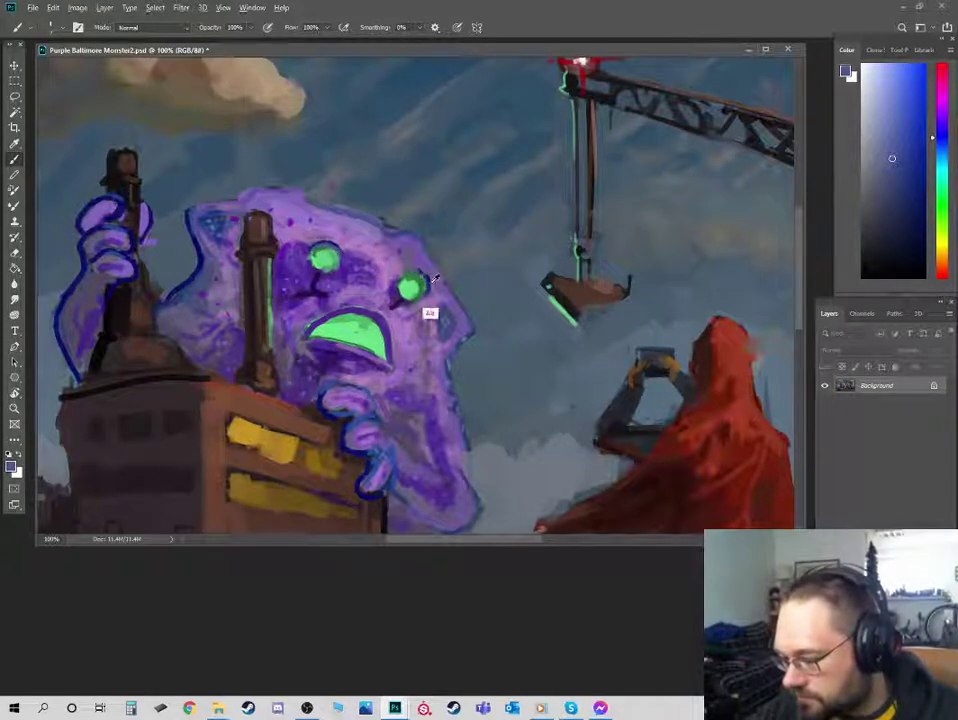
{"action": "left_click", "coordinate": [325, 233], "text": "alt"}
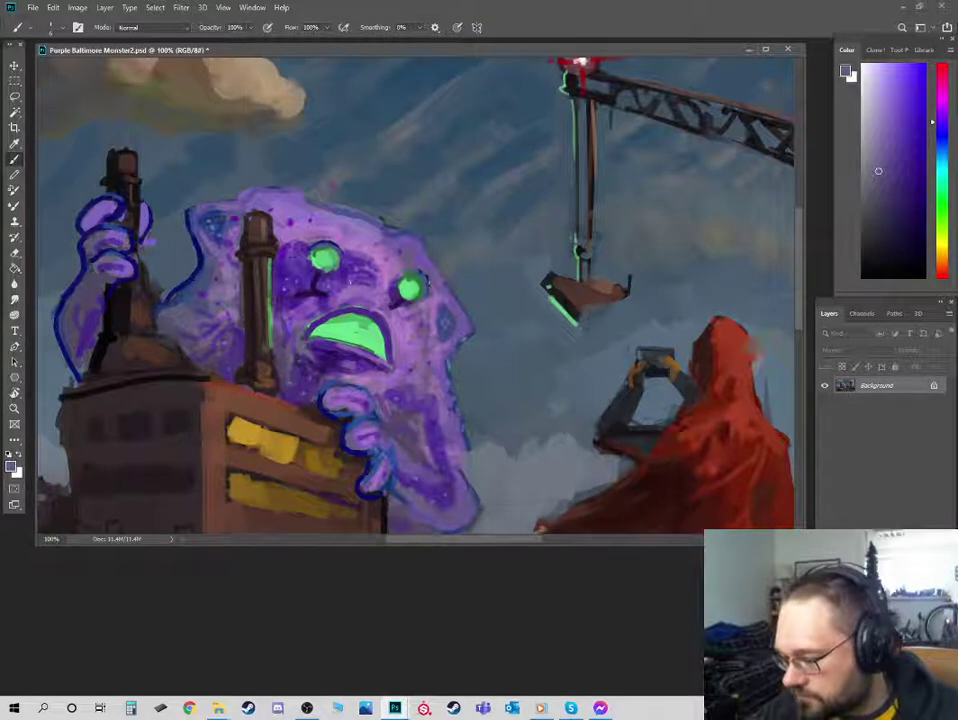
{"action": "left_click", "coordinate": [207, 245], "text": "alt"}
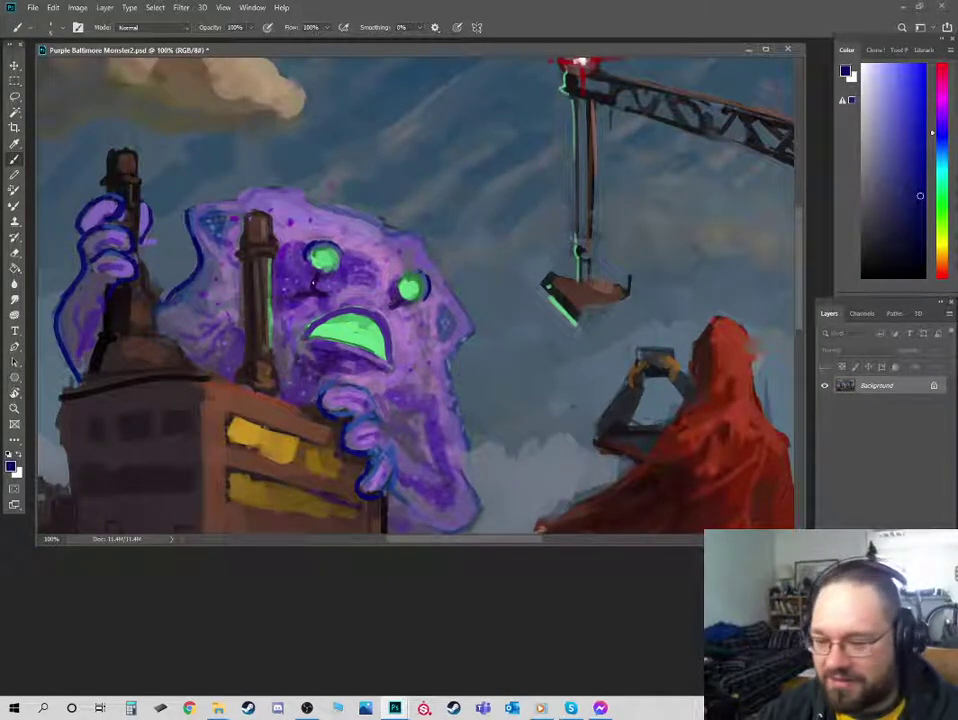
{"action": "left_click", "coordinate": [200, 261], "text": "alt"}
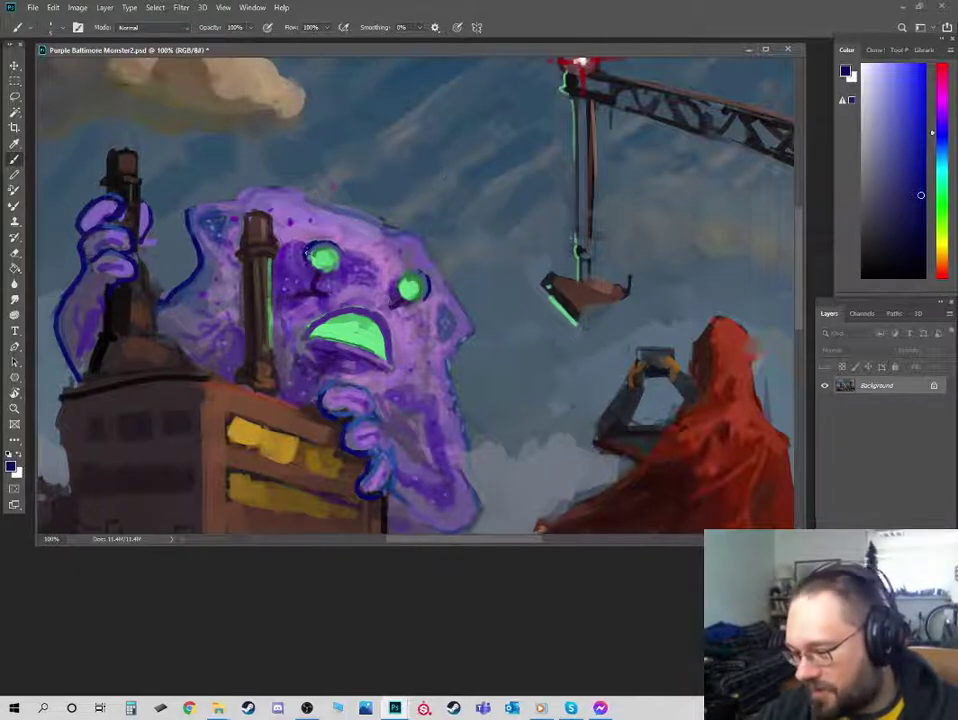
- Paint light pinkish-brown highlights on the tops of both factory chimneys and refine them with sampled tones
{"action": "left_click", "coordinate": [254, 256], "text": "alt"}
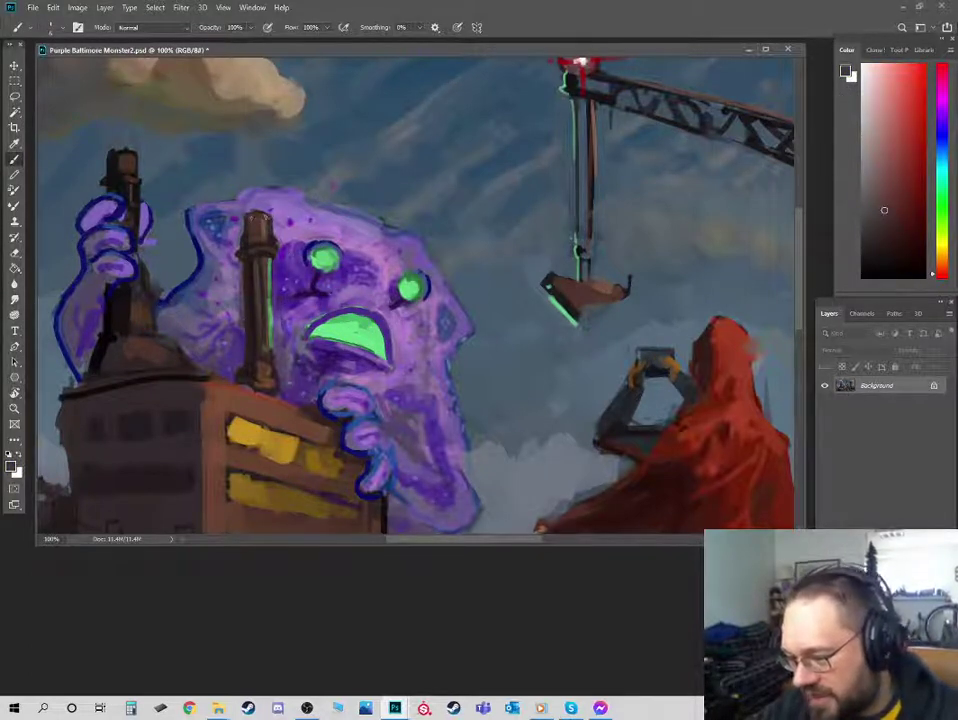
{"action": "left_click", "coordinate": [262, 215], "text": "alt"}
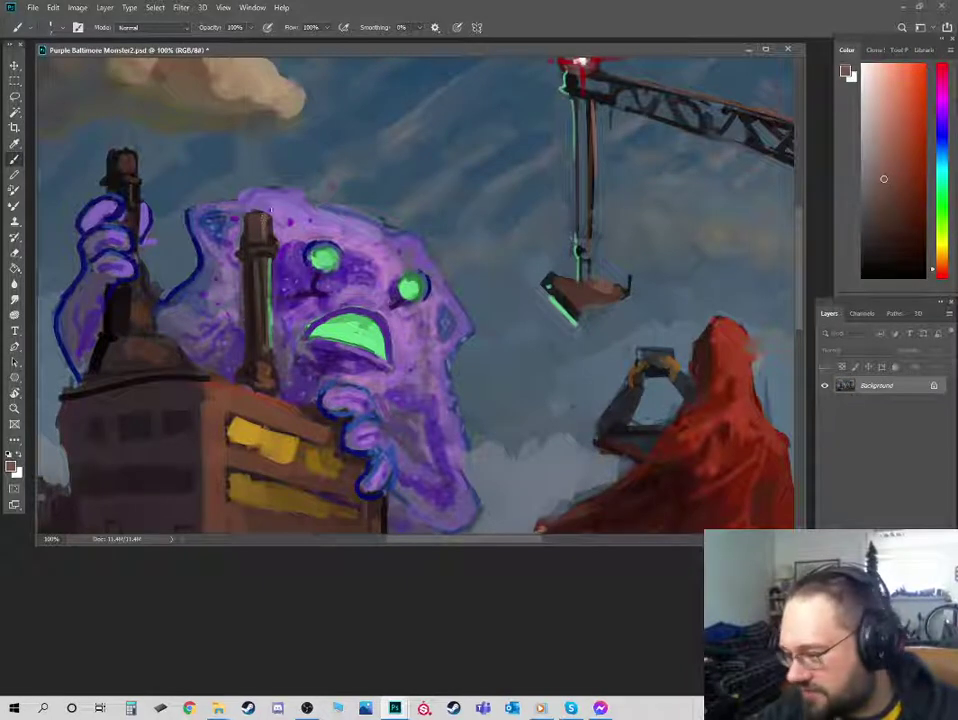
{"action": "left_click", "coordinate": [268, 214], "text": "alt"}
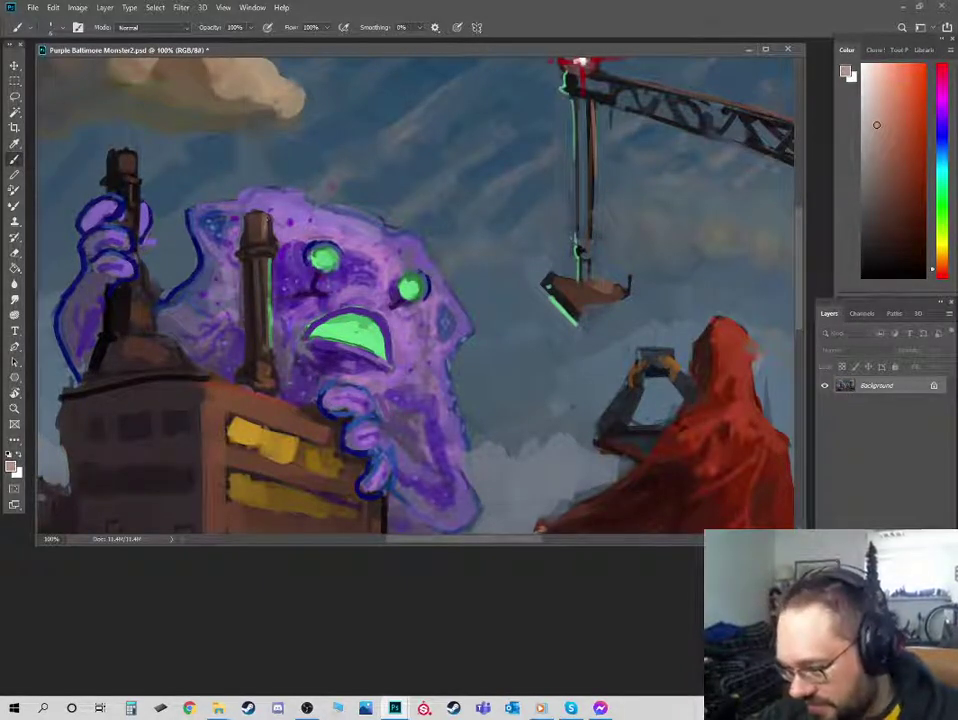
{"action": "left_click_drag", "start_coordinate": [265, 214], "coordinate": [265, 234]}
{"action": "left_click", "coordinate": [122, 167], "text": "alt"}
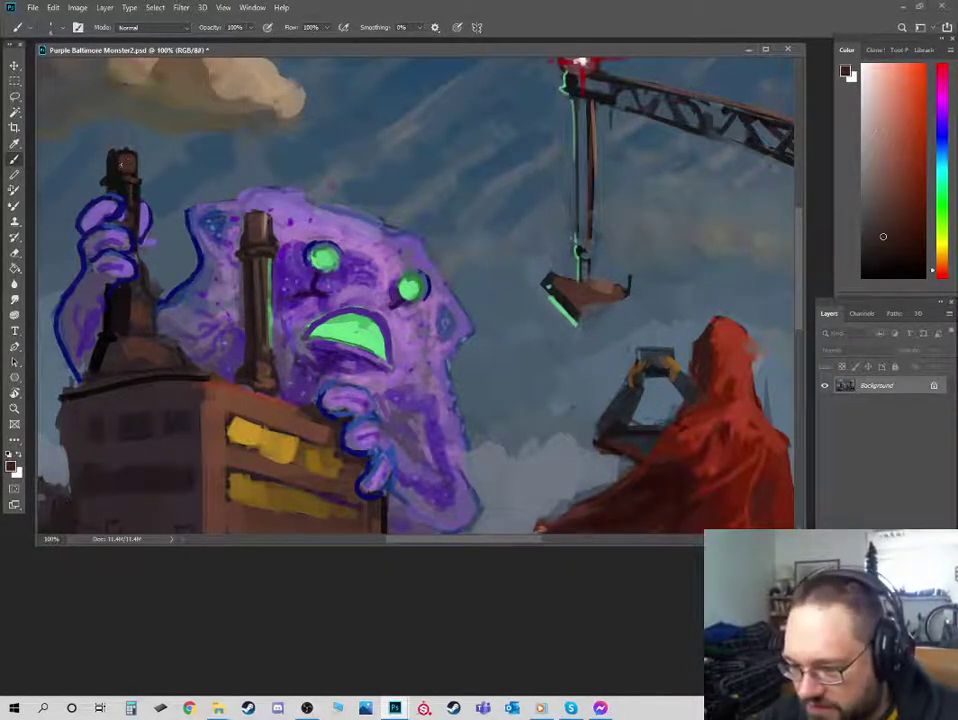
{"action": "left_click", "coordinate": [261, 216], "text": "alt"}
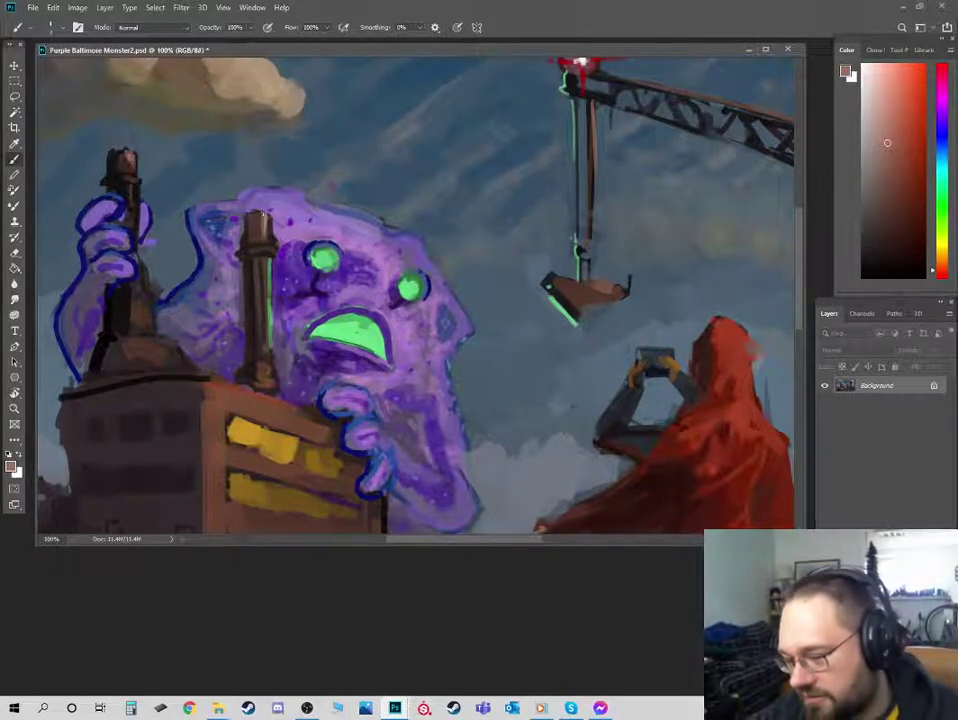
{"action": "left_click", "coordinate": [127, 150], "text": "alt"}
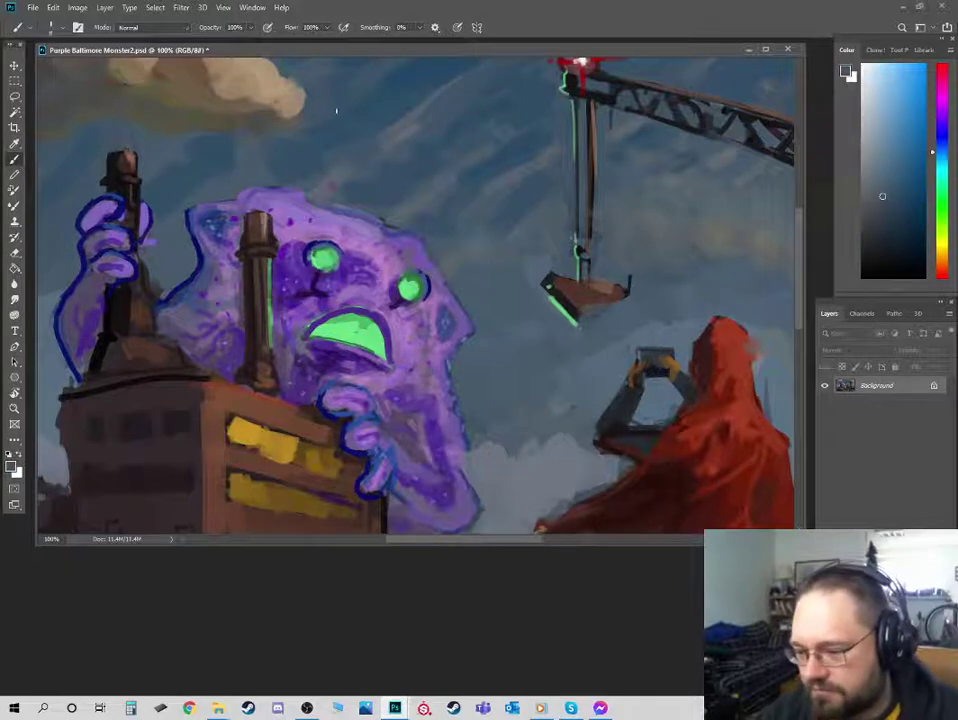
- Extend the upper-left cloud's dark grey-brown shadow toward the canvas edge and rework the sky beneath it with sampled blues
{"action": "key", "text": "ctrl+minus"}
{"action": "left_click_drag", "start_coordinate": [263, 231], "coordinate": [349, 340]}
{"action": "left_click", "coordinate": [234, 287], "text": "alt"}
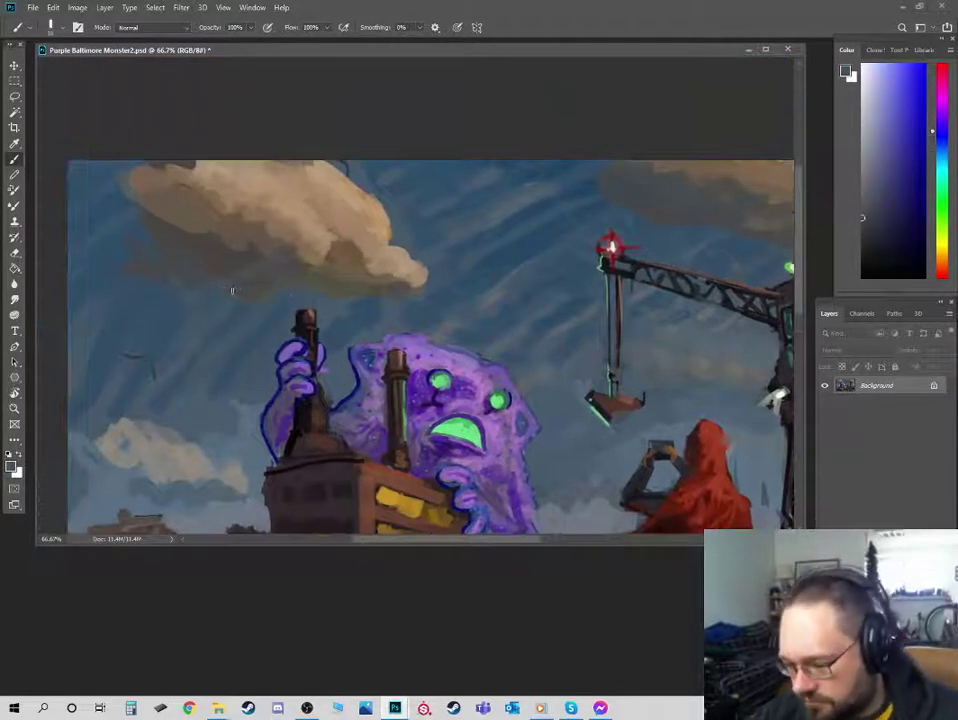
{"action": "left_click", "coordinate": [154, 222], "text": "alt"}
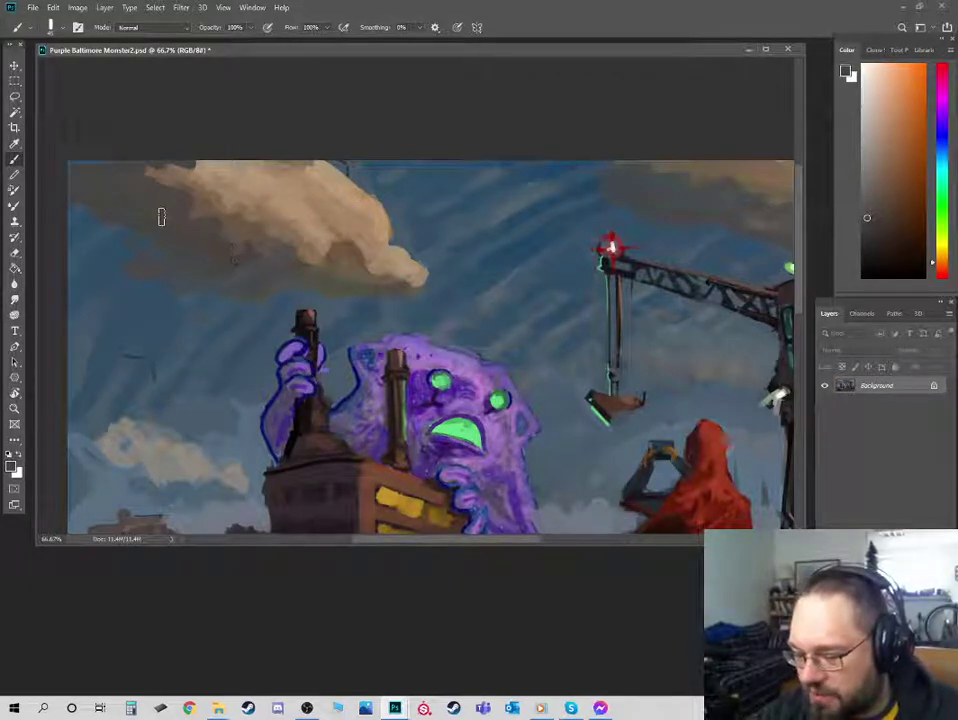
{"action": "left_click", "coordinate": [117, 254], "text": "alt"}
{"action": "left_click", "coordinate": [113, 292], "text": "alt"}
{"action": "left_click", "coordinate": [148, 330], "text": "alt"}
{"action": "key", "text": "ctrl+minus"}
{"action": "key", "text": "ctrl+minus"}
{"action": "key", "text": "ctrl+minus"}
{"action": "key", "text": "ctrl+minus"}
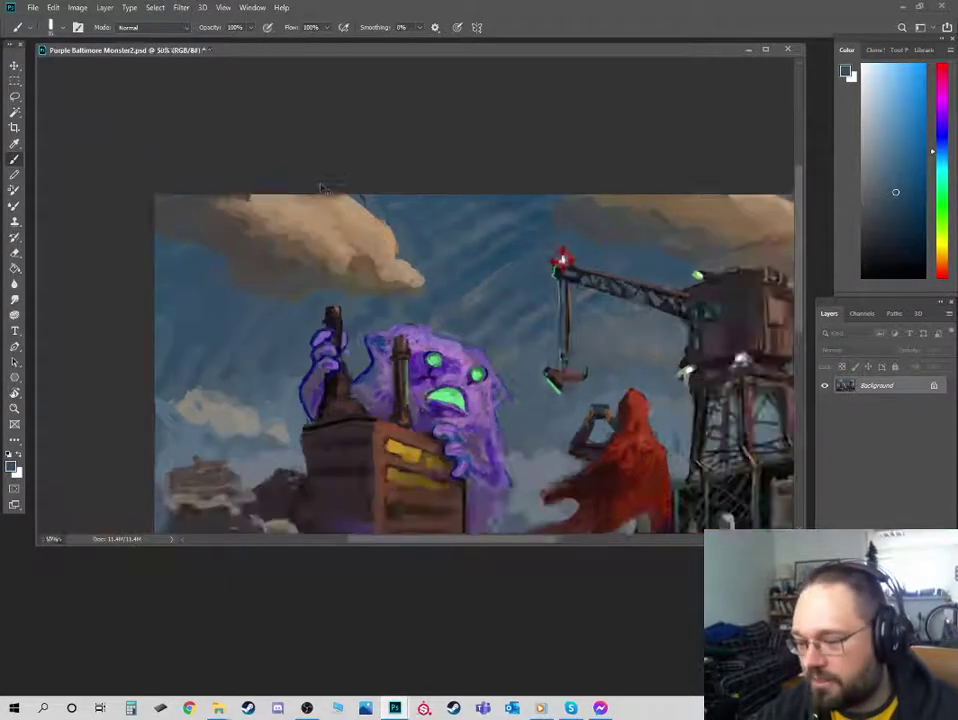
- Paint muted purple shading along the underside of the cloud above the factory
{"action": "key", "text": "ctrl+plus"}
{"action": "key", "text": "ctrl+plus"}
{"action": "key", "text": "ctrl+plus"}
{"action": "left_click_drag", "start_coordinate": [503, 330], "coordinate": [484, 190]}
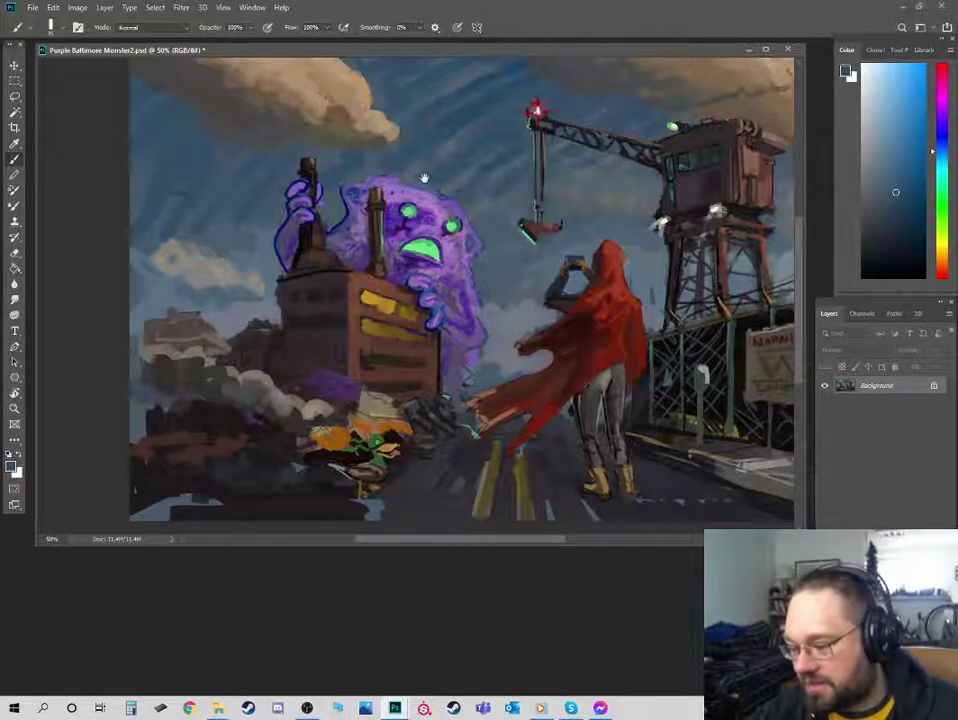
{"action": "left_click_drag", "start_coordinate": [273, 107], "coordinate": [293, 231]}
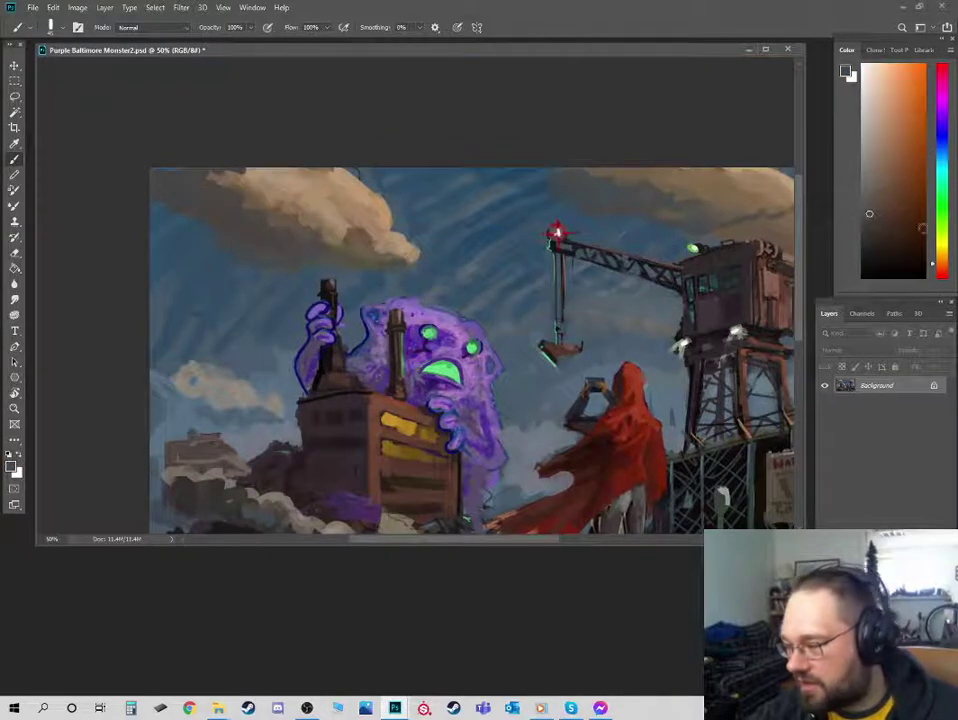
{"action": "left_click", "coordinate": [900, 235]}
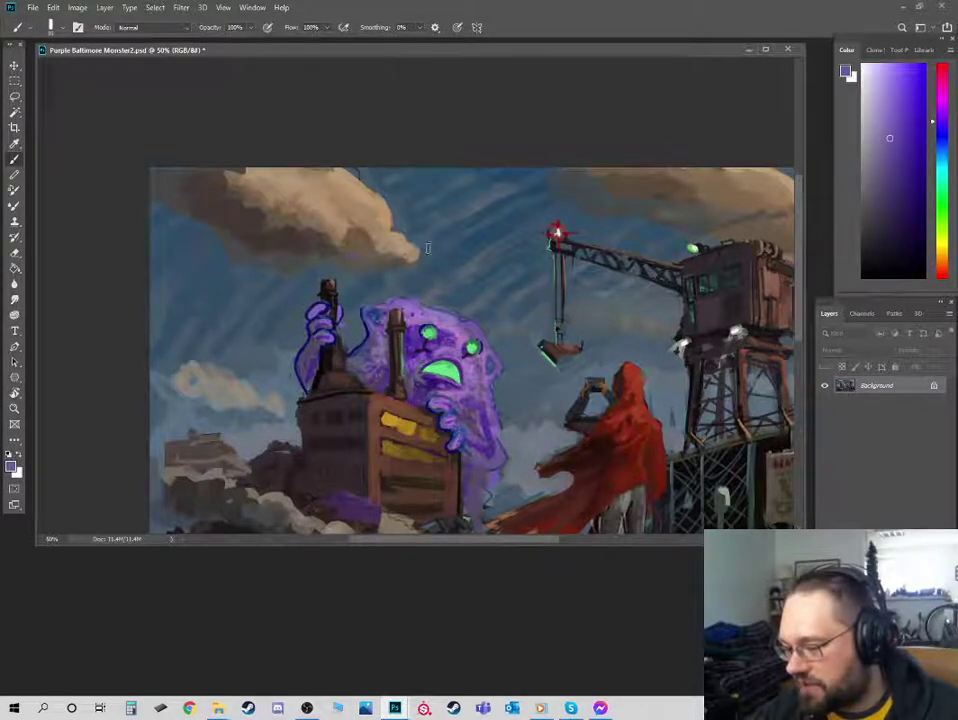
{"action": "scroll", "coordinate": [684, 199], "scroll_direction": "right", "scroll_amount": 2}
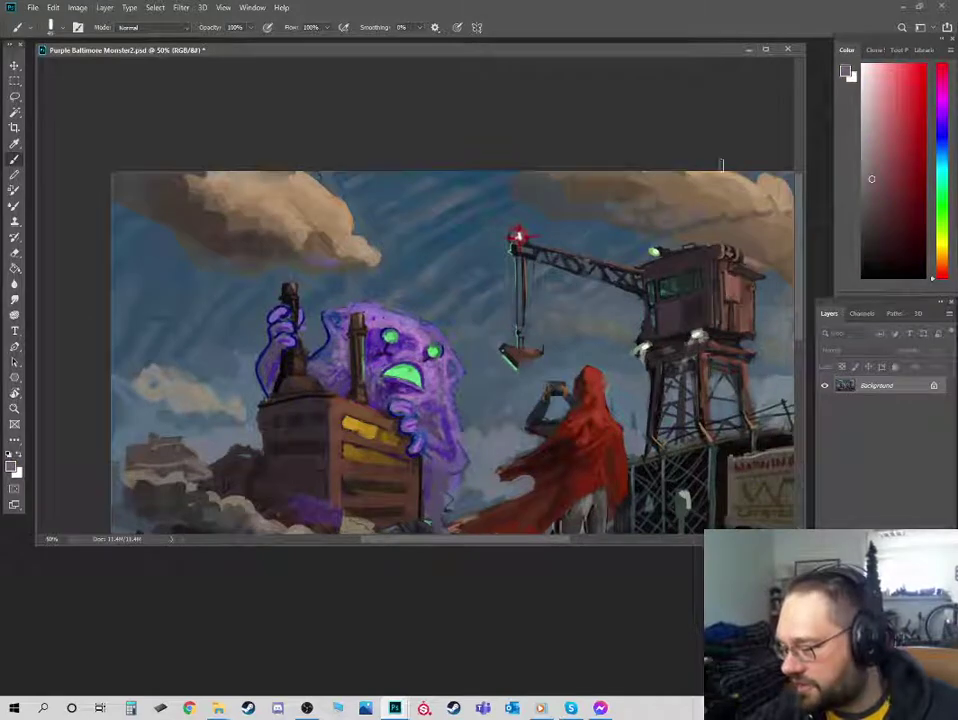
- Add muted purple-grey shading to the underside of the cloud above the crane and sample the cloud's brown
{"action": "key", "text": "ctrl+minus"}
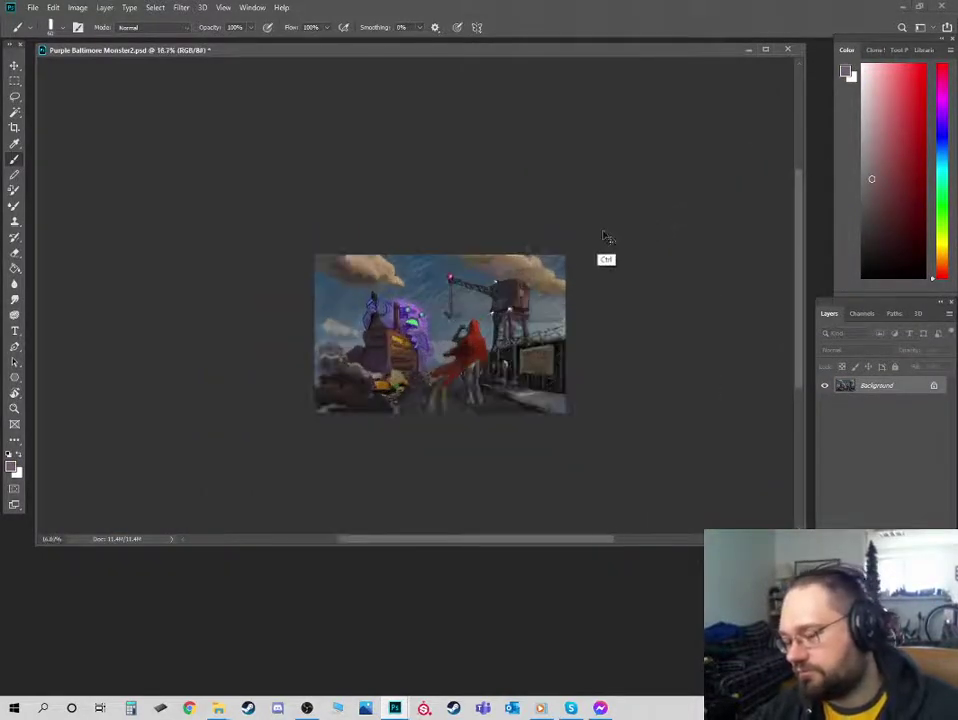
{"action": "scroll", "coordinate": [588, 250], "scroll_direction": "up", "scroll_amount": 2}
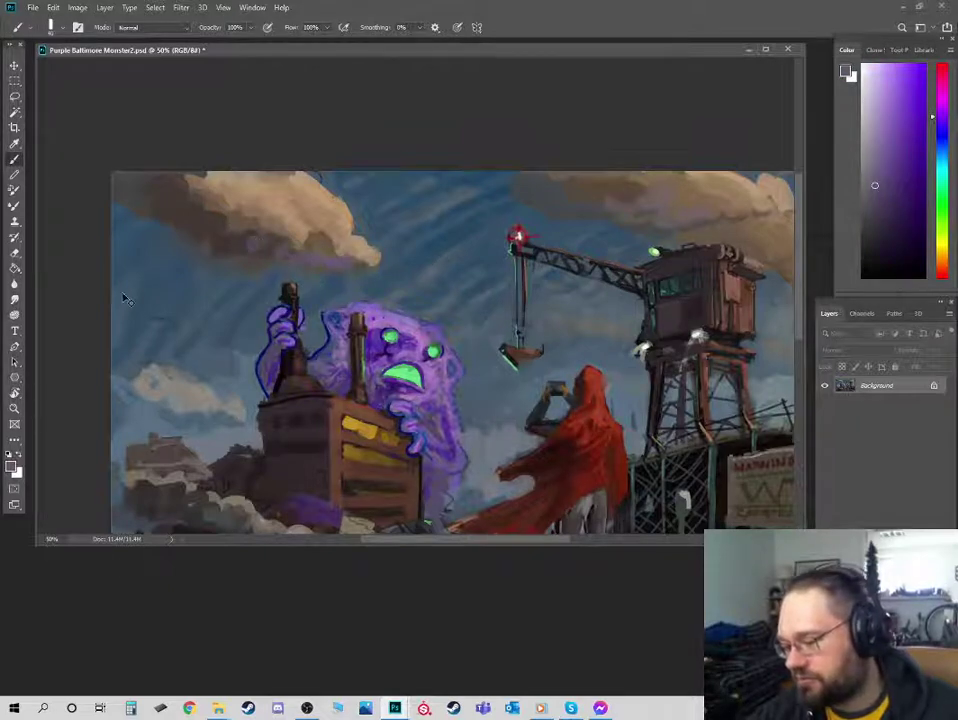
{"action": "key", "text": "ctrl+minus"}
{"action": "key", "text": "ctrl+plus"}
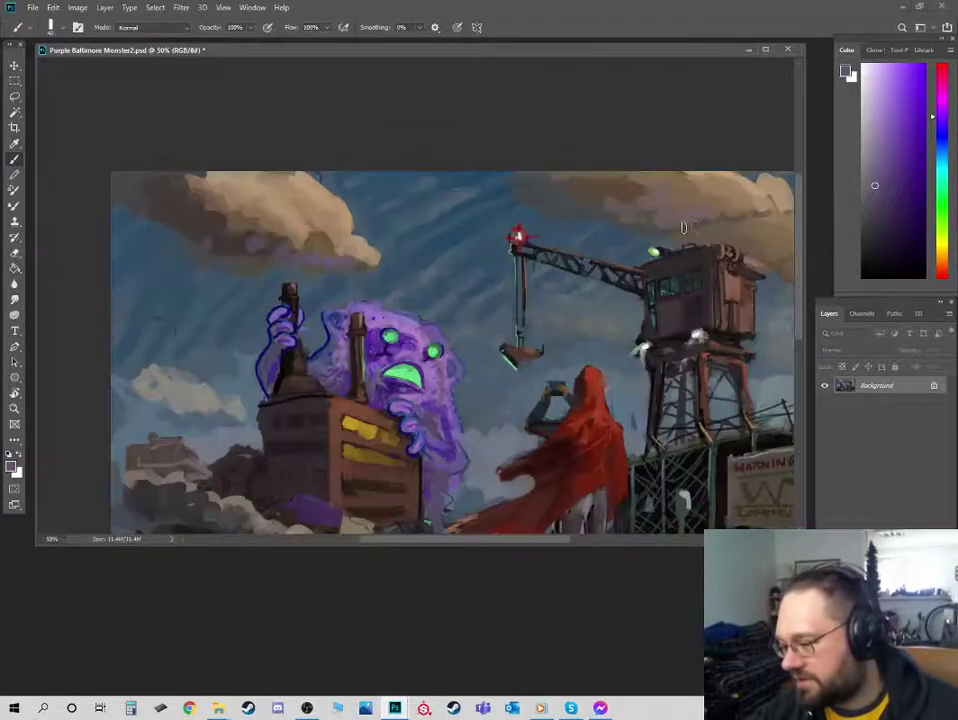
{"action": "left_click", "coordinate": [633, 187], "text": "alt"}
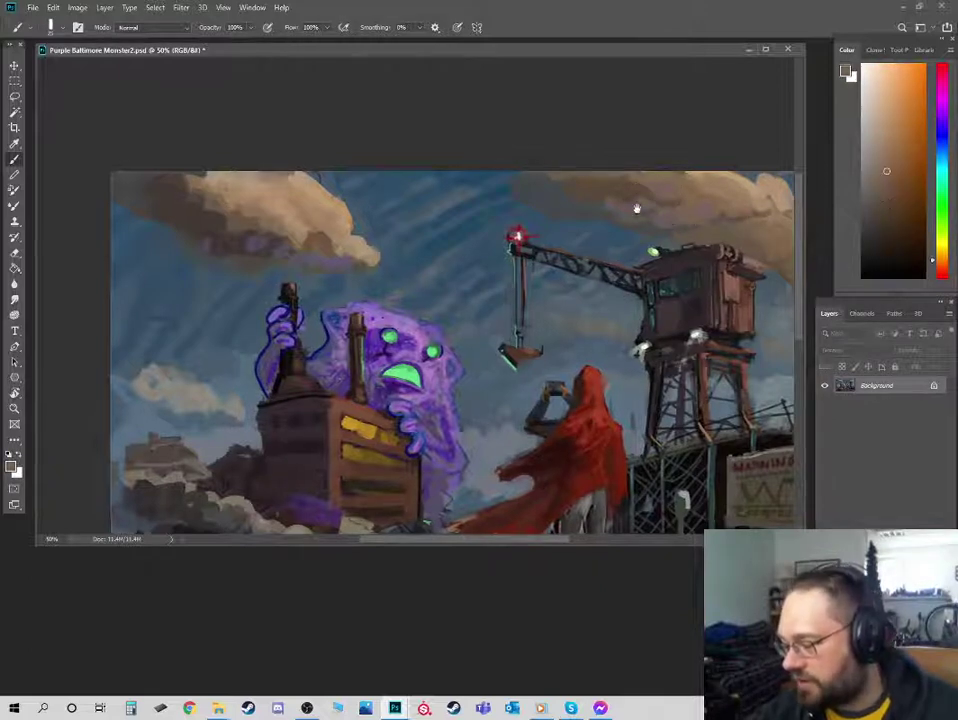
- Repaint the sky above the monster's head and between the monster and the crane hook with sampled grey-blues
{"action": "left_click_drag", "start_coordinate": [646, 216], "coordinate": [606, 204]}
{"action": "left_click_drag", "start_coordinate": [606, 204], "coordinate": [573, 99]}
{"action": "left_click", "coordinate": [393, 221], "text": "alt"}
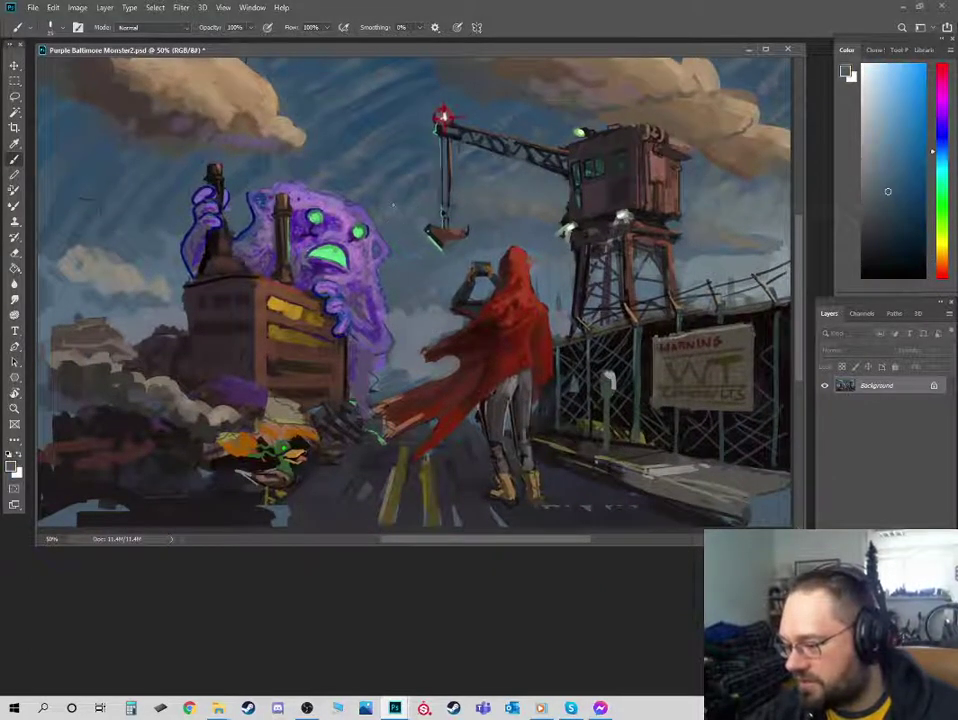
{"action": "left_click", "coordinate": [385, 220], "text": "alt"}
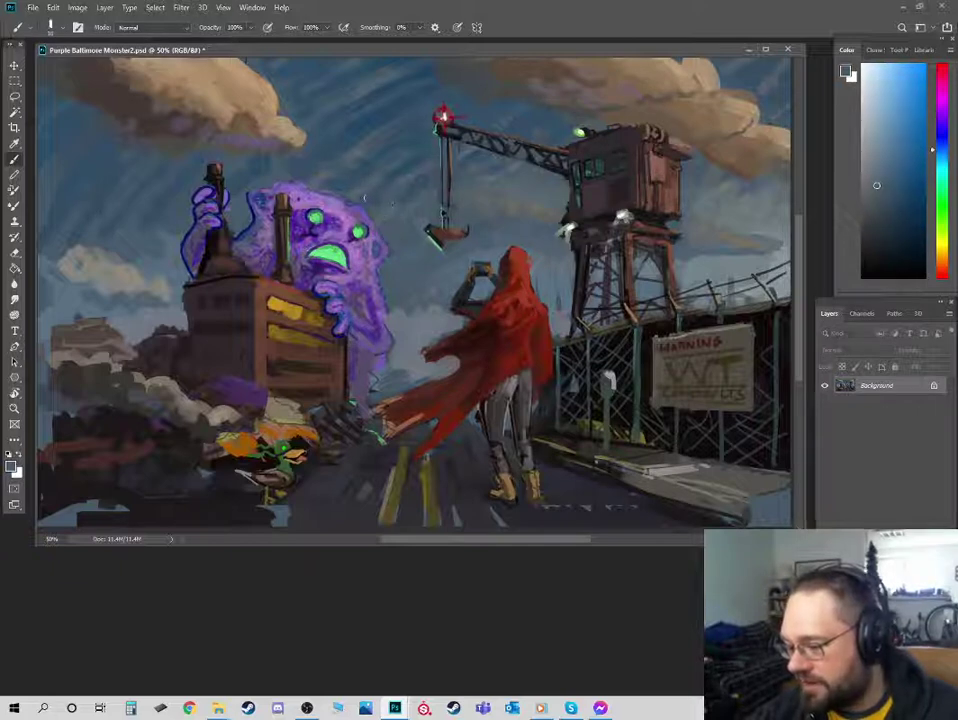
{"action": "left_click", "coordinate": [383, 182], "text": "alt"}
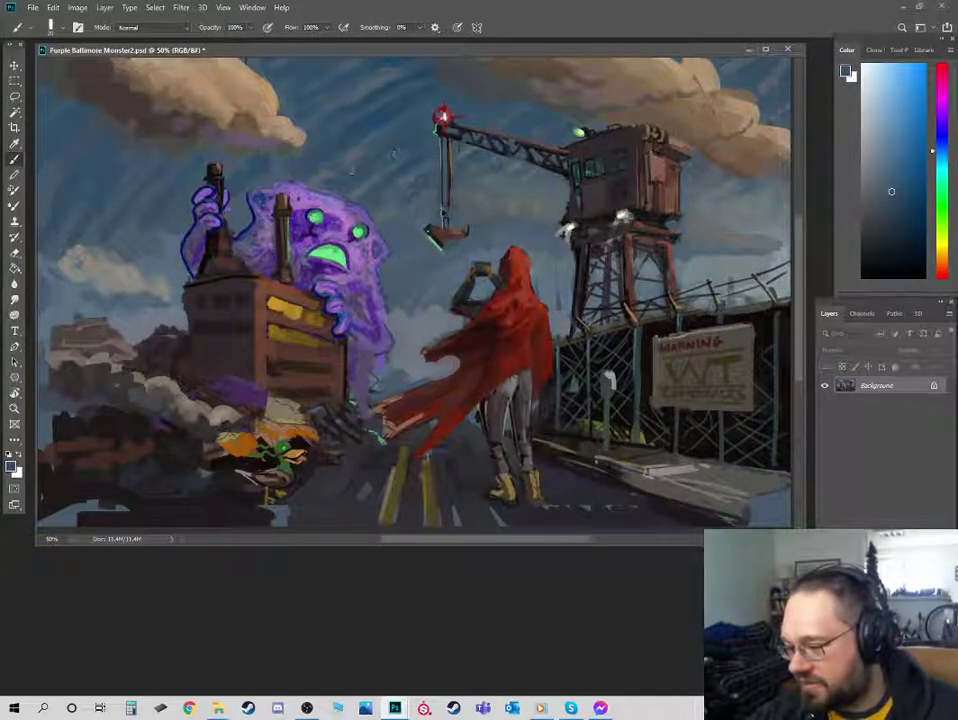
{"action": "left_click", "coordinate": [282, 177], "text": "alt"}
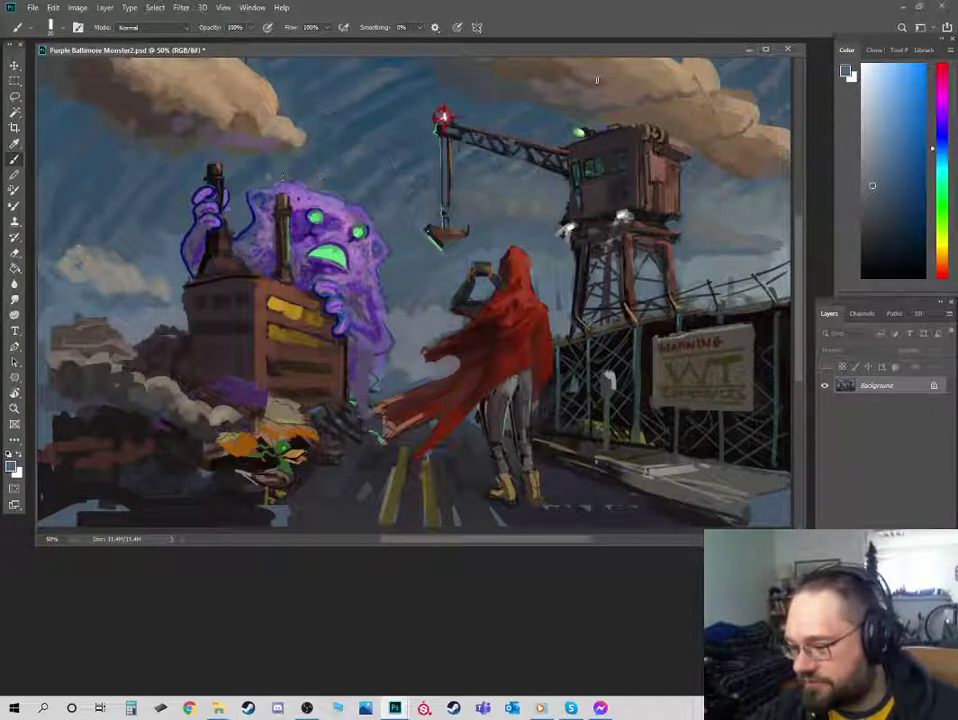
- Rework the sky between the two large clouds and beside the crane arm with darker and lighter sampled blues
{"action": "left_click_drag", "start_coordinate": [395, 93], "coordinate": [344, 226]}
{"action": "left_click", "coordinate": [338, 223], "text": "alt"}
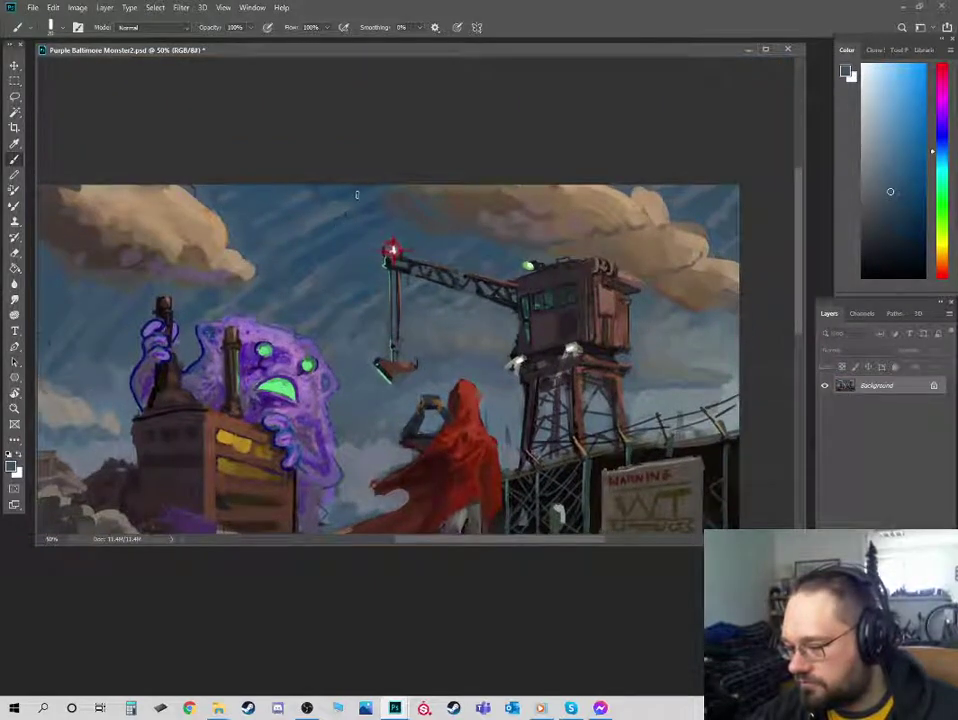
{"action": "left_click", "coordinate": [351, 194], "text": "alt"}
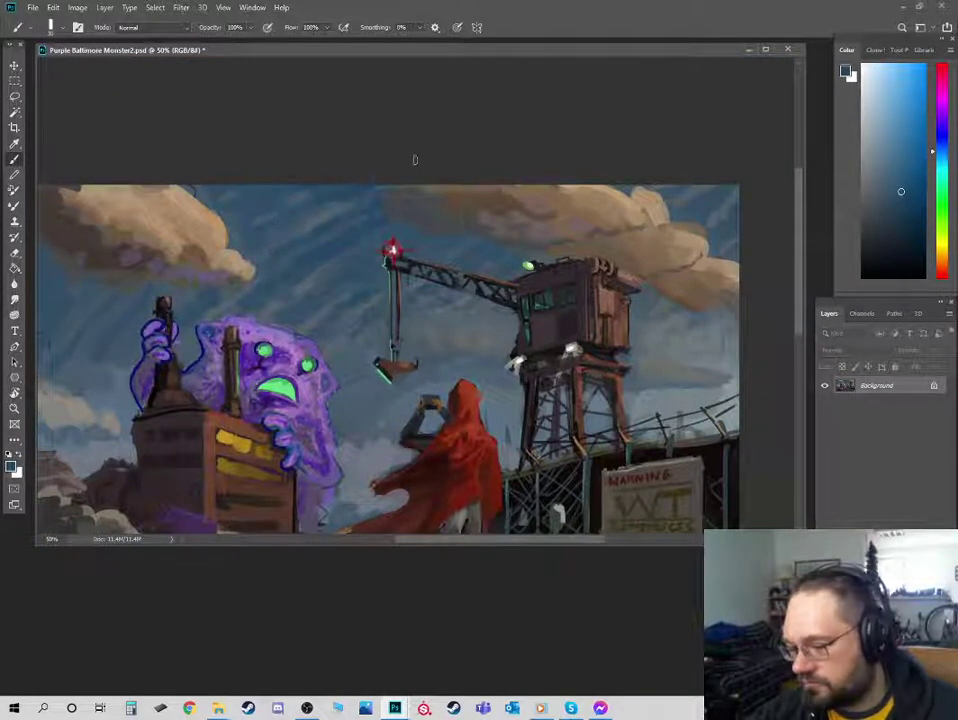
{"action": "key", "text": "ctrl+minus"}
{"action": "key", "text": "ctrl+plus"}
{"action": "left_click_drag", "start_coordinate": [360, 331], "coordinate": [386, 215]}
{"action": "left_click", "coordinate": [376, 250], "text": "alt"}
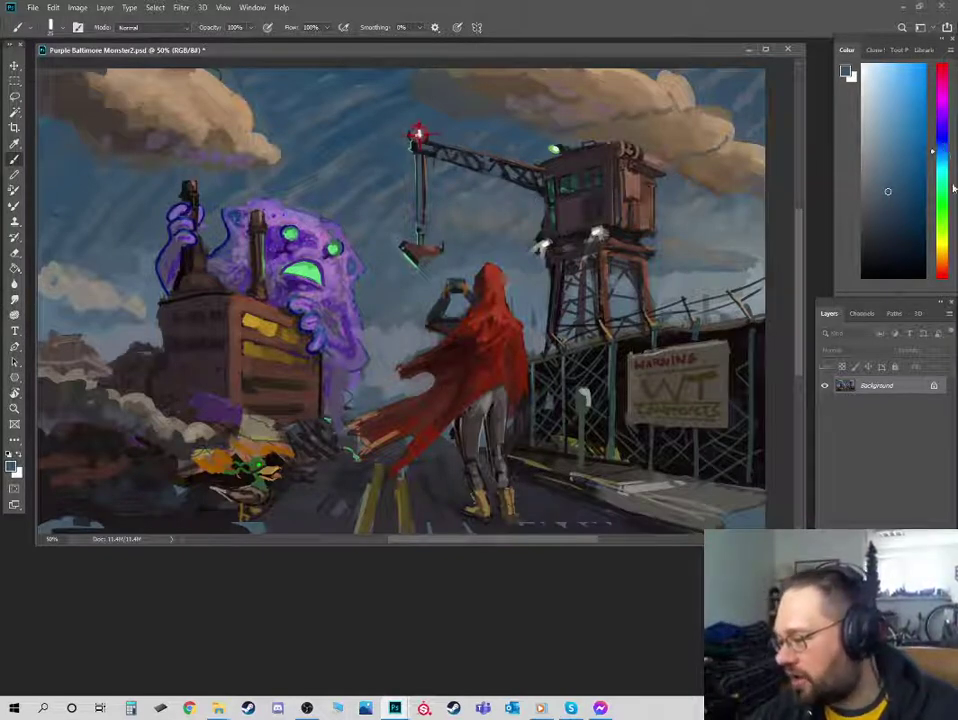
{"action": "left_click_drag", "start_coordinate": [938, 263], "coordinate": [940, 244]}
{"action": "left_click", "coordinate": [873, 150]}
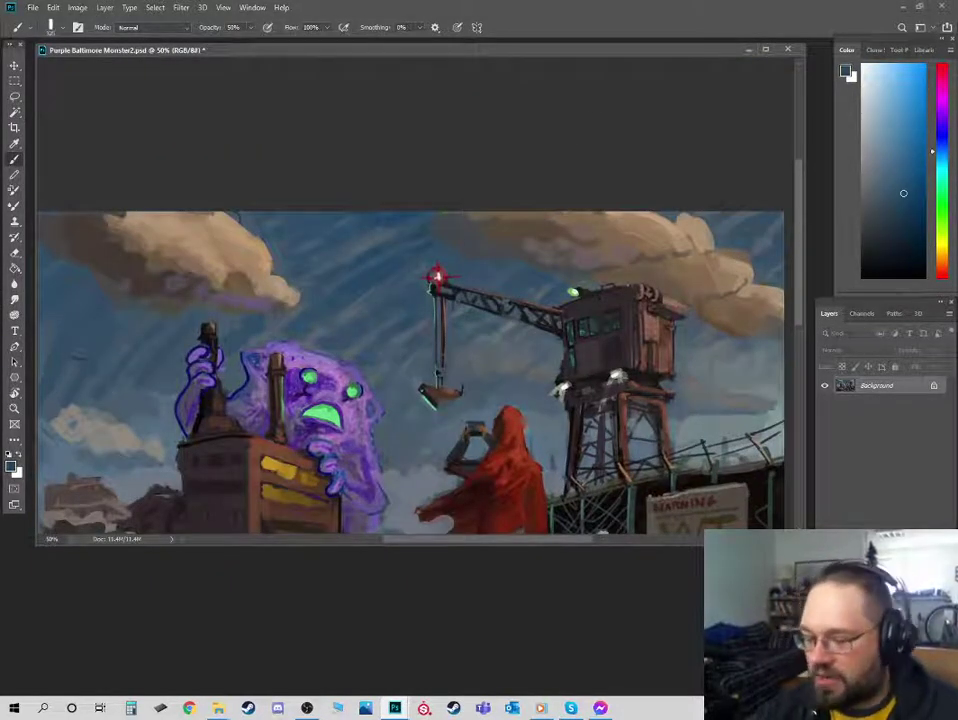
- Tint the sky a more saturated blue using the Soft Round Pressure Opacity brush in Color mode
{"action": "left_click", "coordinate": [176, 28]}
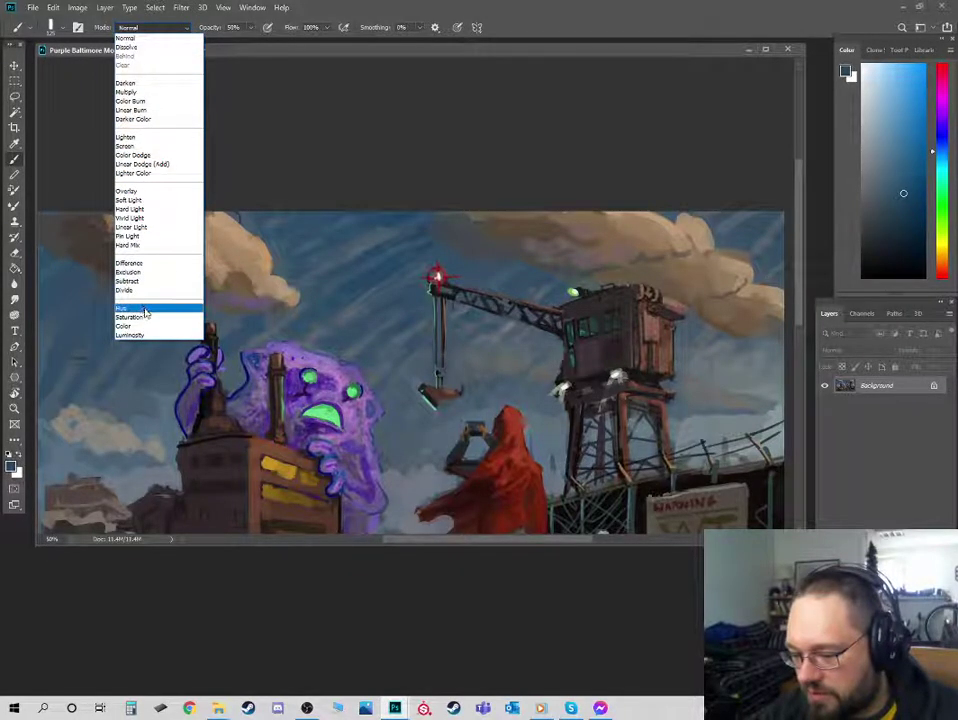
{"action": "left_click", "coordinate": [124, 308]}
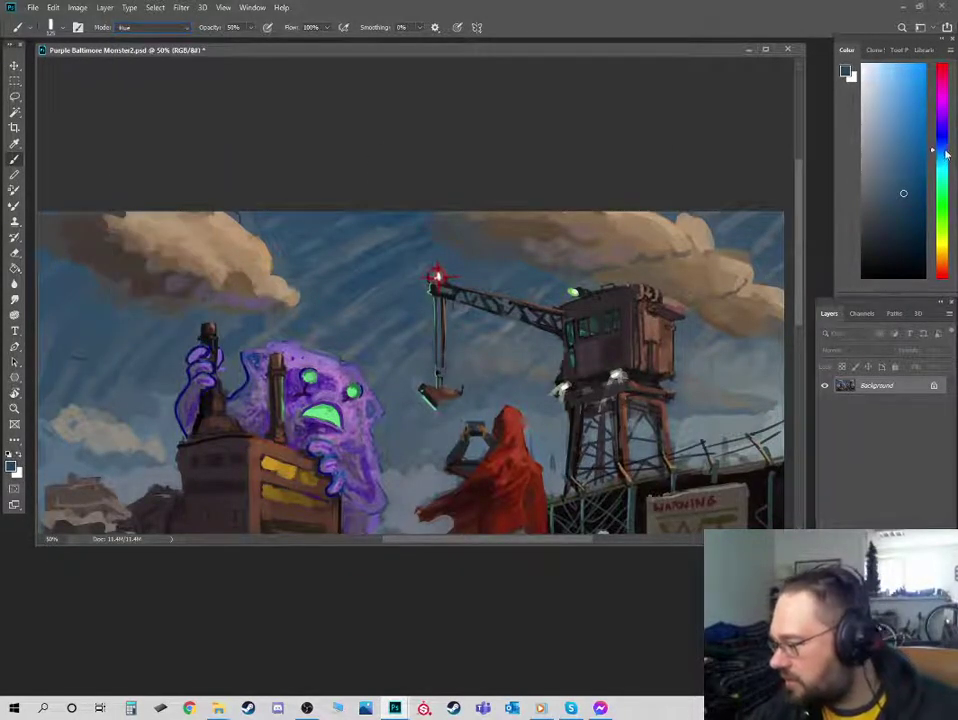
{"action": "right_click", "coordinate": [400, 268]}
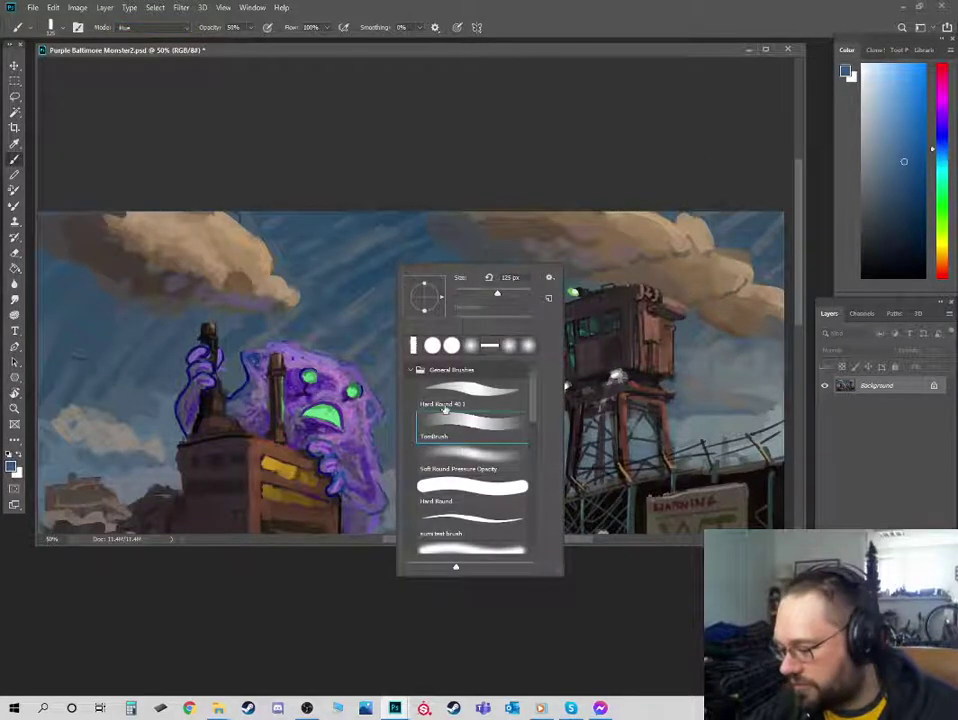
{"action": "double_click", "coordinate": [465, 458]}
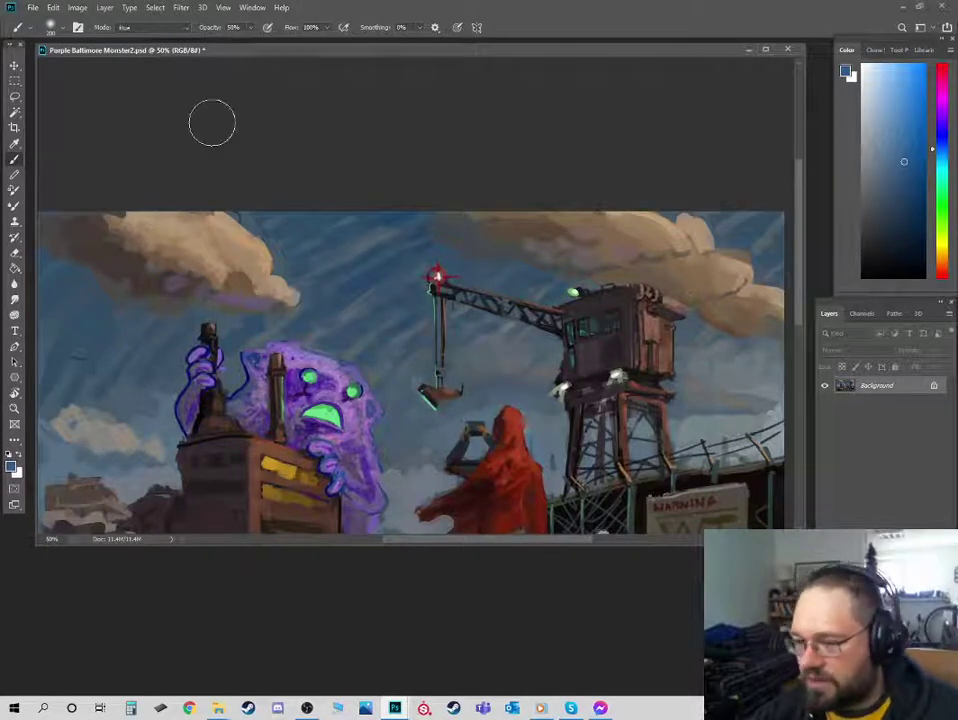
{"action": "left_click", "coordinate": [150, 27]}
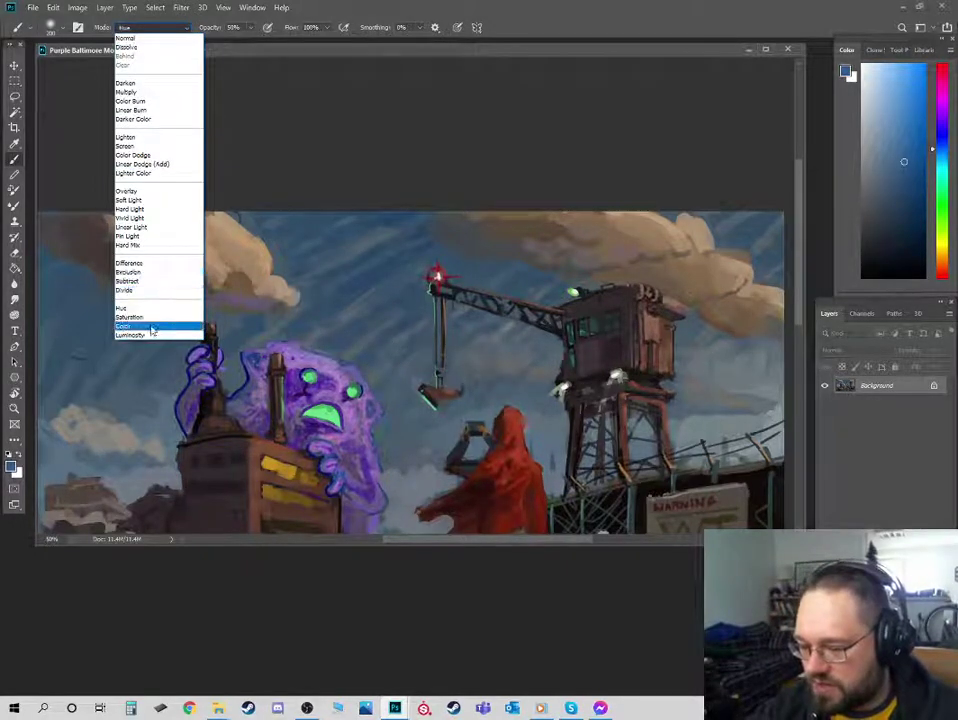
{"action": "left_click", "coordinate": [151, 328]}
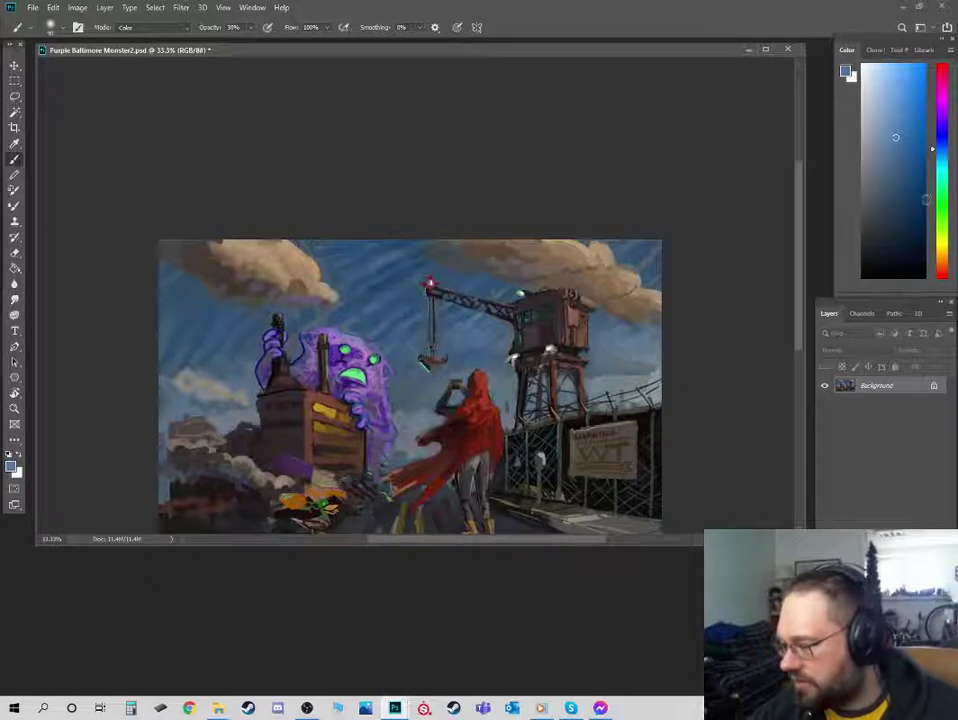
- Tint the low clouds and sky beside the factory and behind the crane with a muted ochre yellow
{"action": "left_click", "coordinate": [942, 251]}
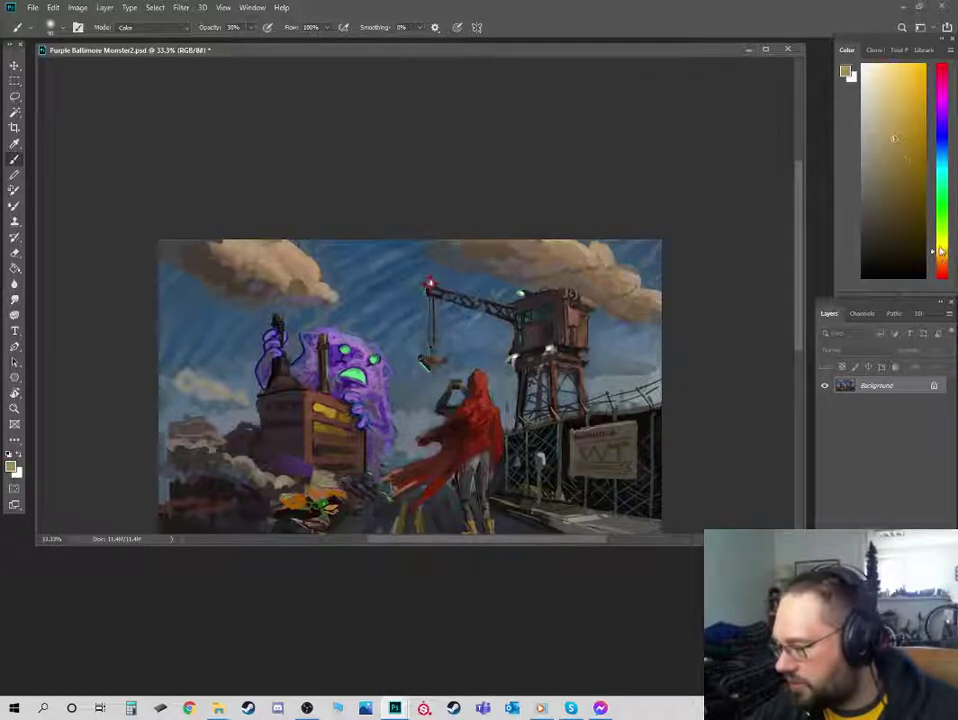
{"action": "left_click", "coordinate": [944, 254]}
{"action": "left_click_drag", "start_coordinate": [890, 138], "coordinate": [893, 155]}
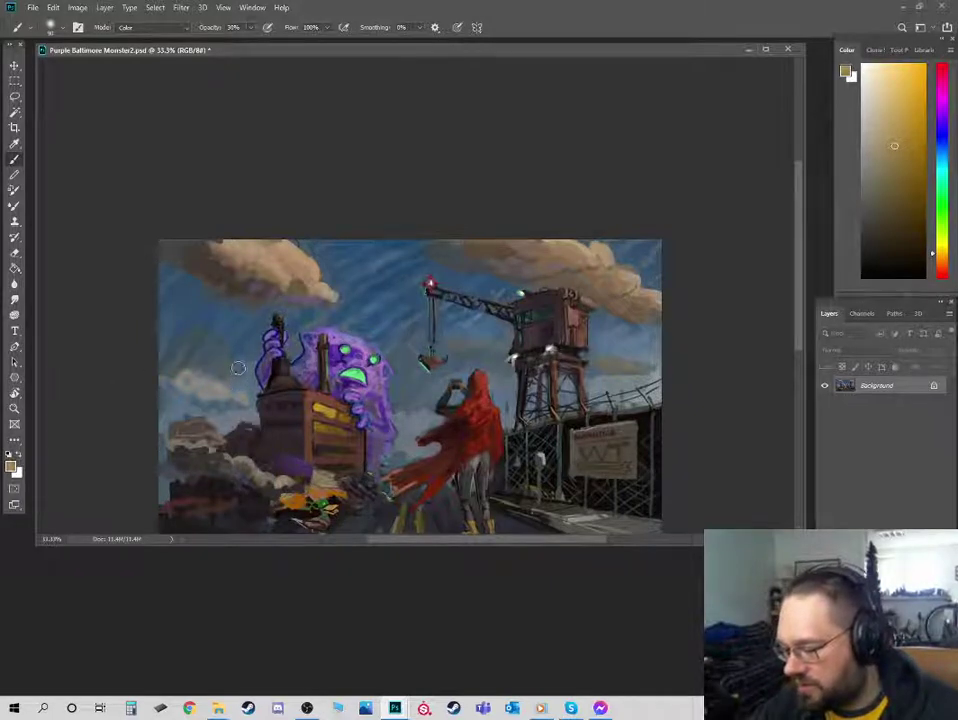
- Set the brush blending mode back to Normal
{"action": "left_click", "coordinate": [150, 36]}
{"action": "left_click", "coordinate": [150, 40]}
{"action": "right_click", "coordinate": [422, 205]}
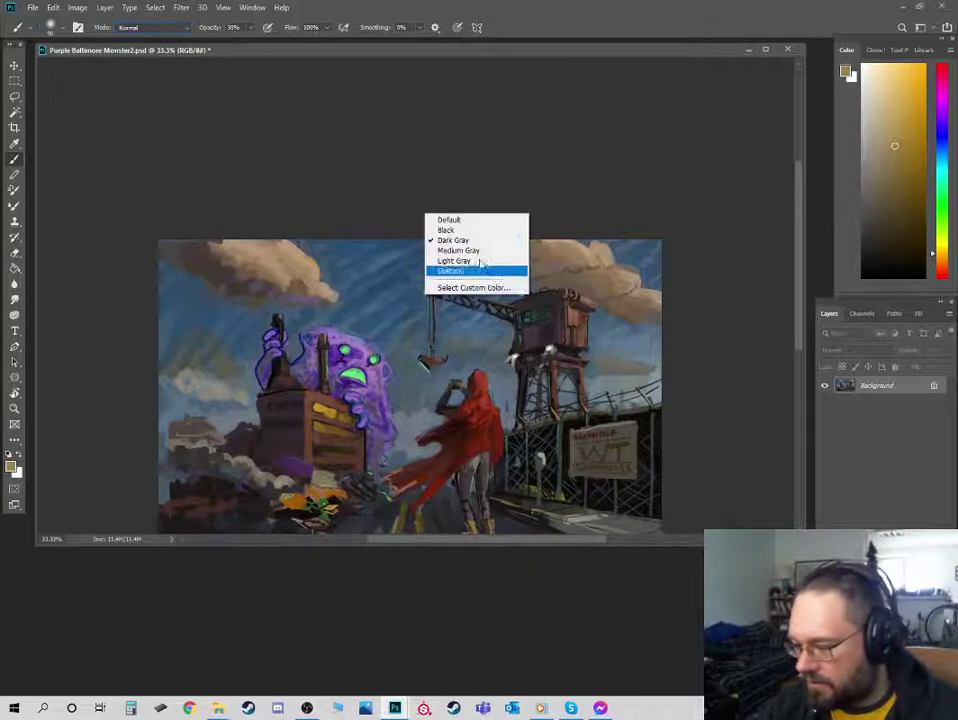
{"action": "left_click", "coordinate": [468, 41]}
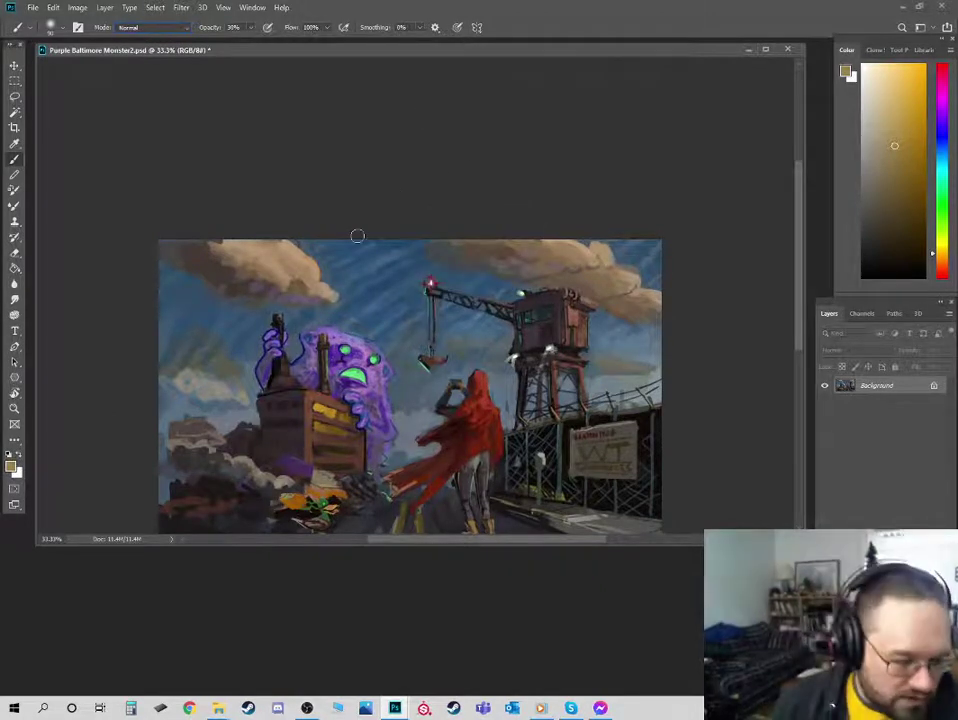
{"action": "key", "text": "alt+Tab"}
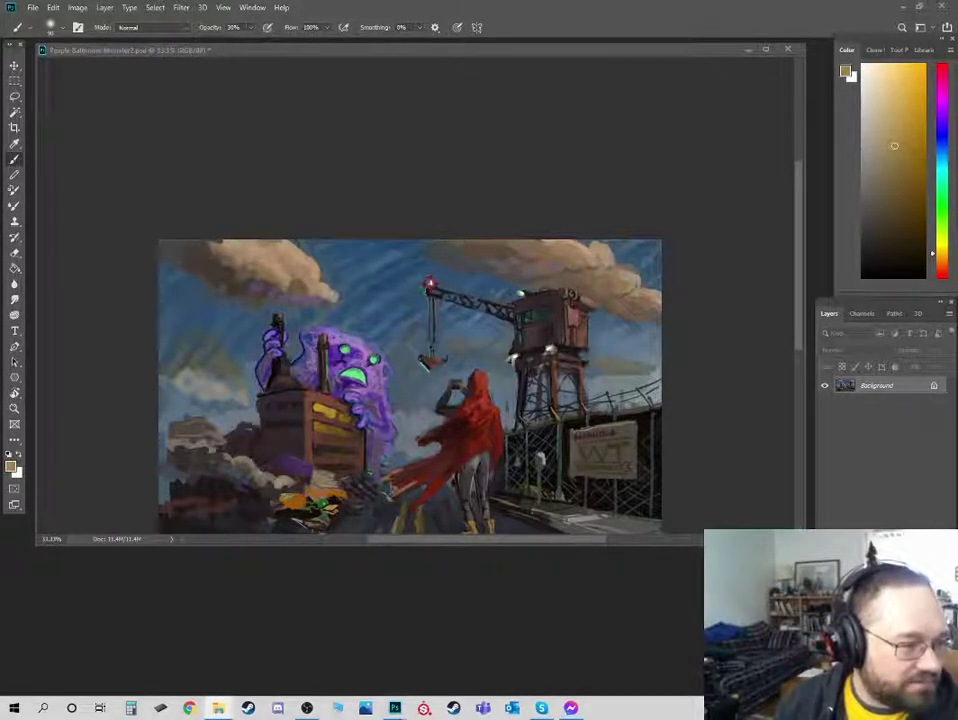
{"action": "key", "text": "ctrl+Tab"}
{"action": "key", "text": "ctrl+Tab"}
{"action": "key", "text": "ctrl+Tab"}
{"action": "key", "text": "ctrl+Tab"}
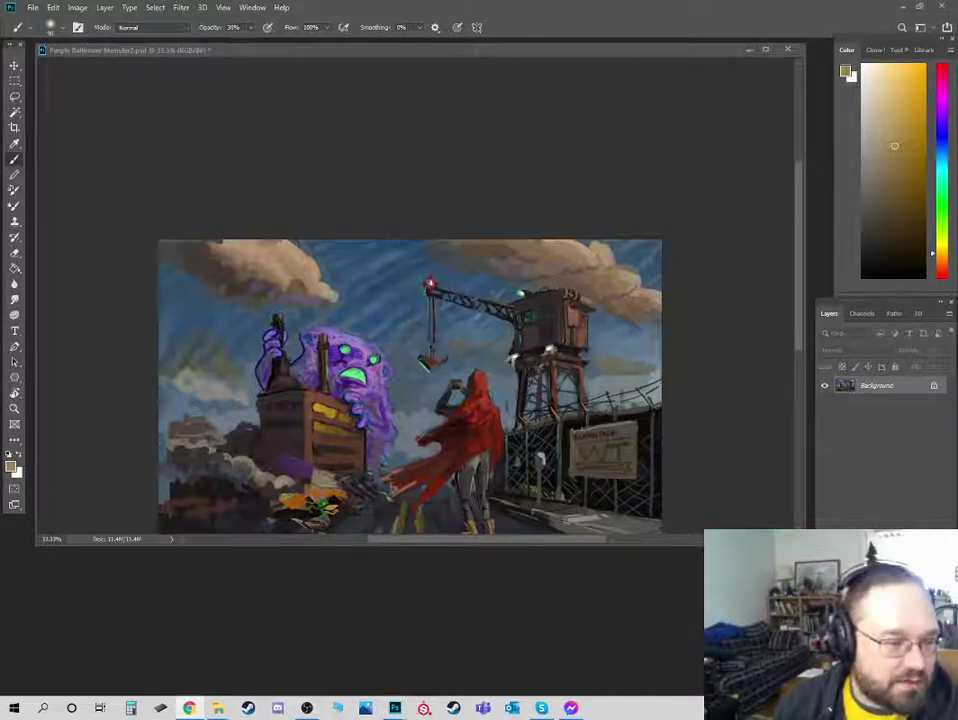
{"action": "key", "text": "ctrl+Tab"}
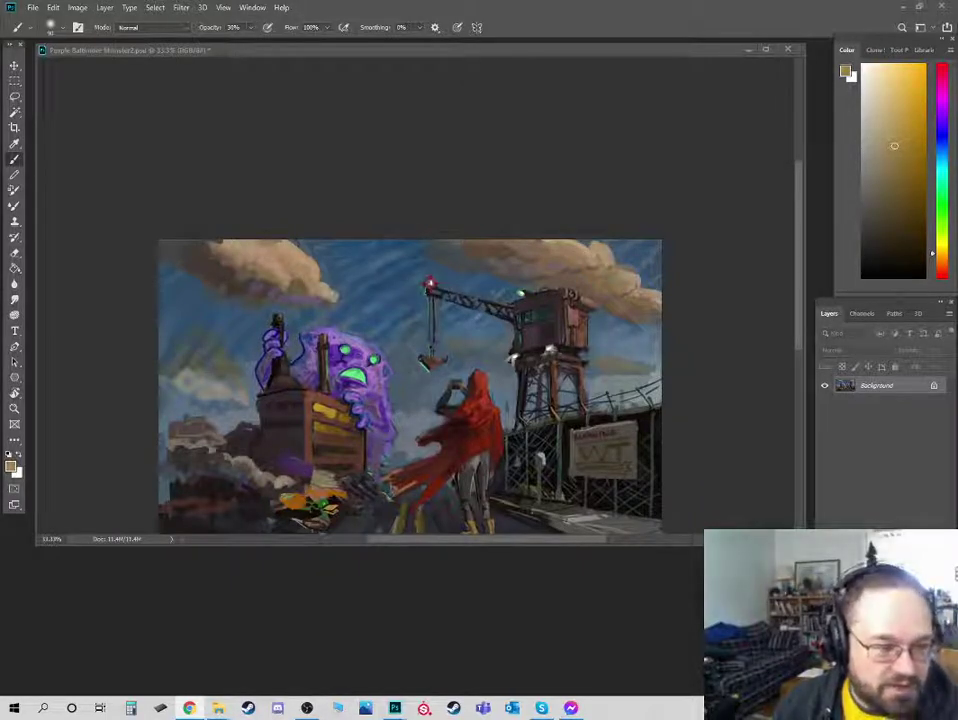
{"action": "left_click_drag", "start_coordinate": [0, 100], "coordinate": [381, 71]}
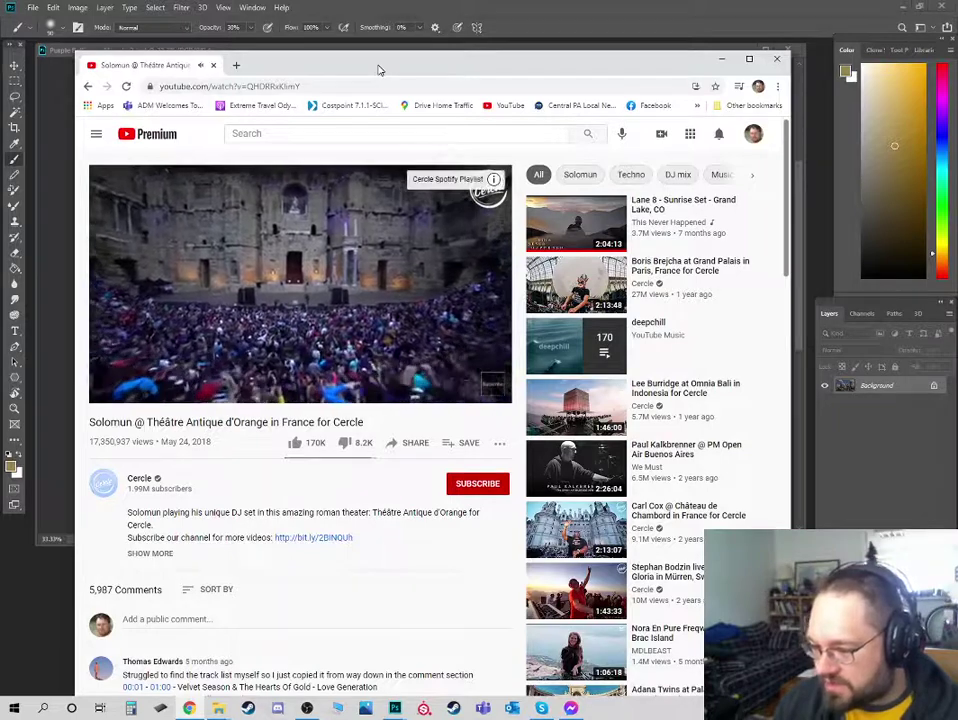
- Return to the painting in Photoshop and switch to the TomBrush brush at 100% opacity
{"action": "left_click", "coordinate": [13, 159]}
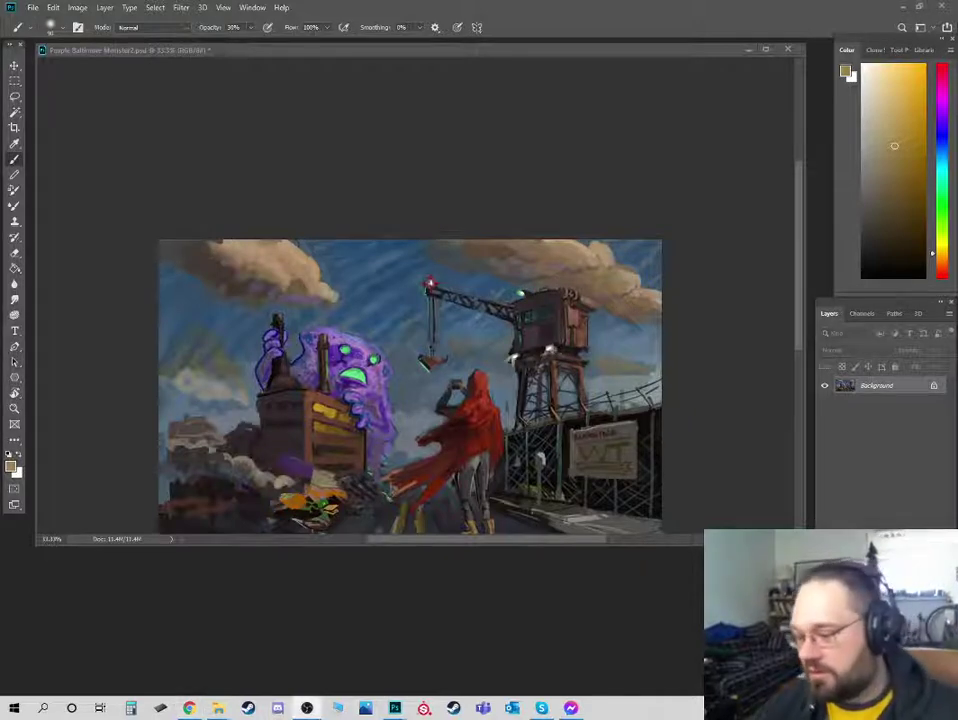
{"action": "key", "text": "ctrl+plus"}
{"action": "right_click", "coordinate": [512, 348]}
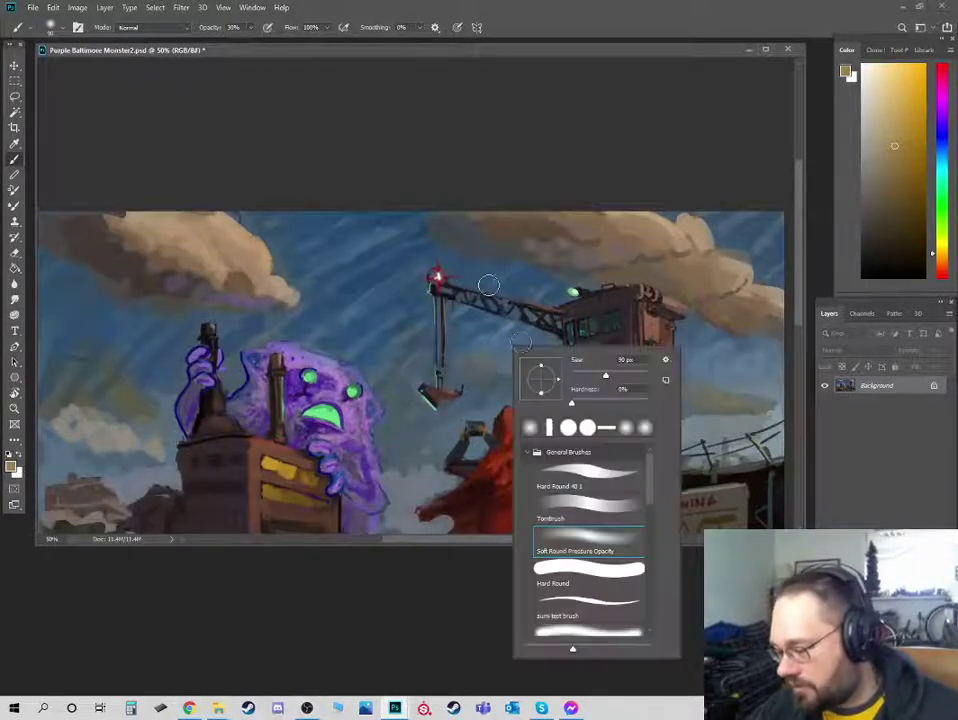
{"action": "left_click", "coordinate": [576, 505]}
{"action": "key", "text": "Return"}
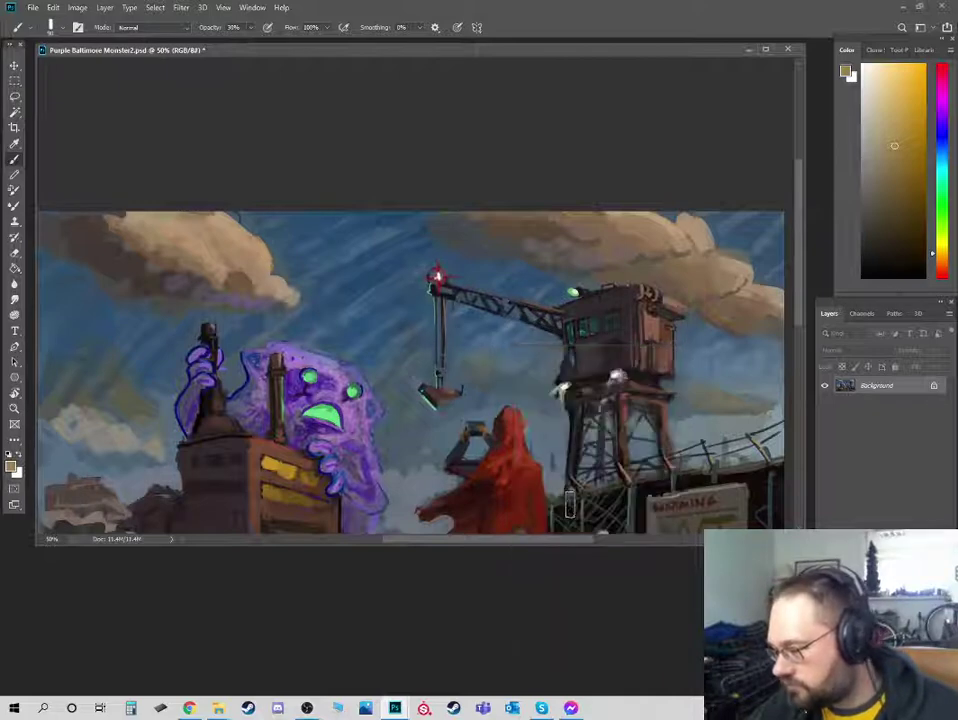
{"action": "left_click_drag", "start_coordinate": [529, 280], "coordinate": [523, 216]}
{"action": "left_click", "coordinate": [569, 191], "text": "alt"}
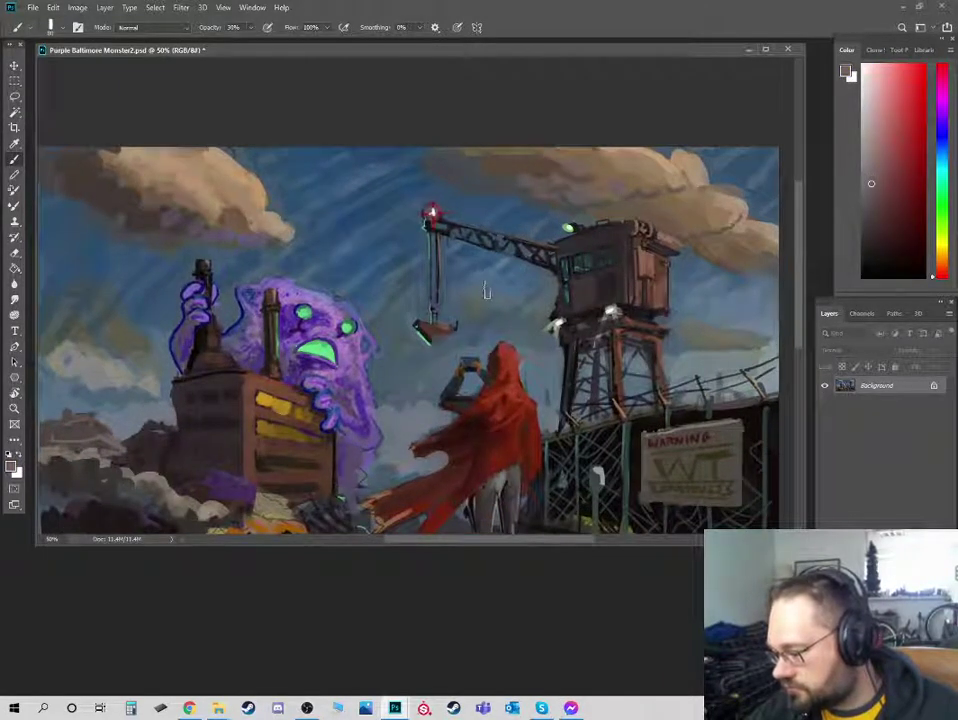
{"action": "left_click", "coordinate": [480, 295], "text": "alt"}
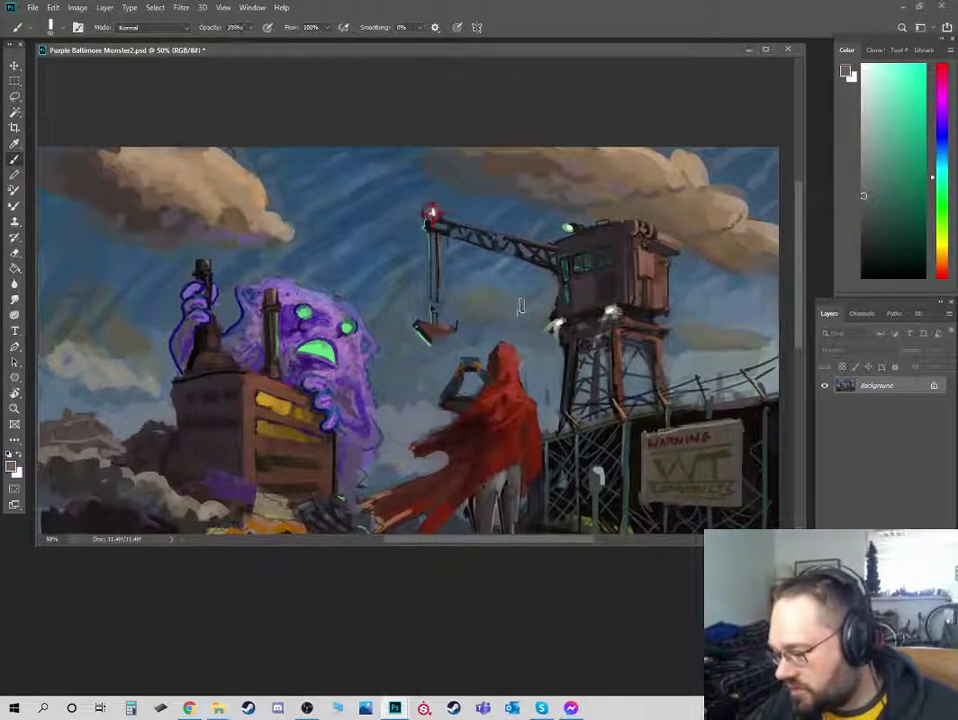
- Paint pale tan highlights along the upper edges of the two large clouds
{"action": "left_click", "coordinate": [684, 156], "text": "alt"}
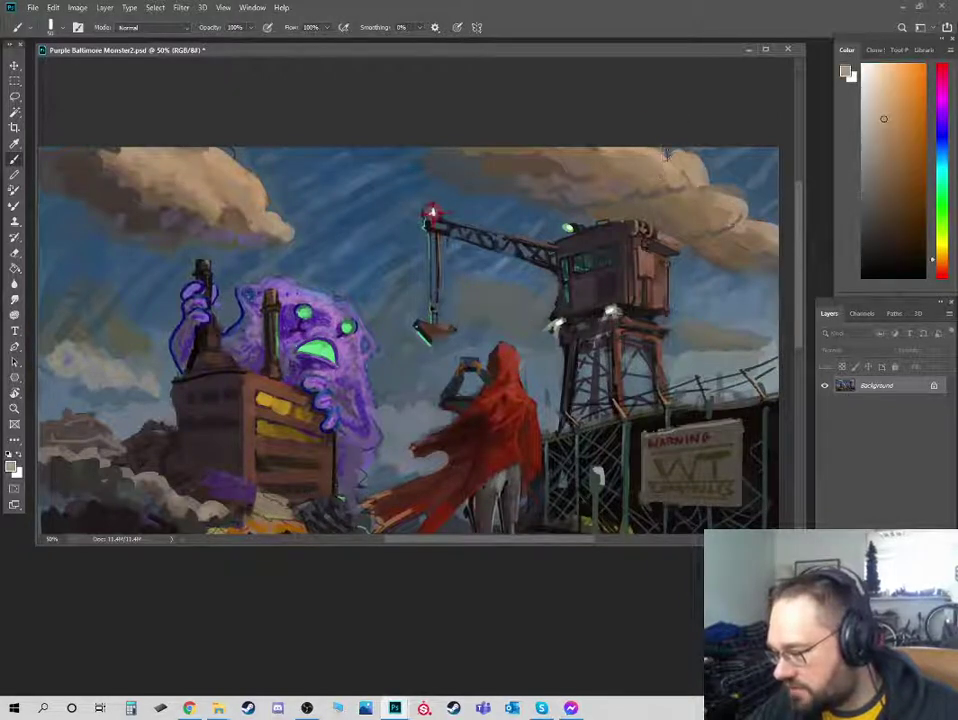
{"action": "left_click_drag", "start_coordinate": [236, 164], "coordinate": [231, 154]}
{"action": "left_click", "coordinate": [879, 115]}
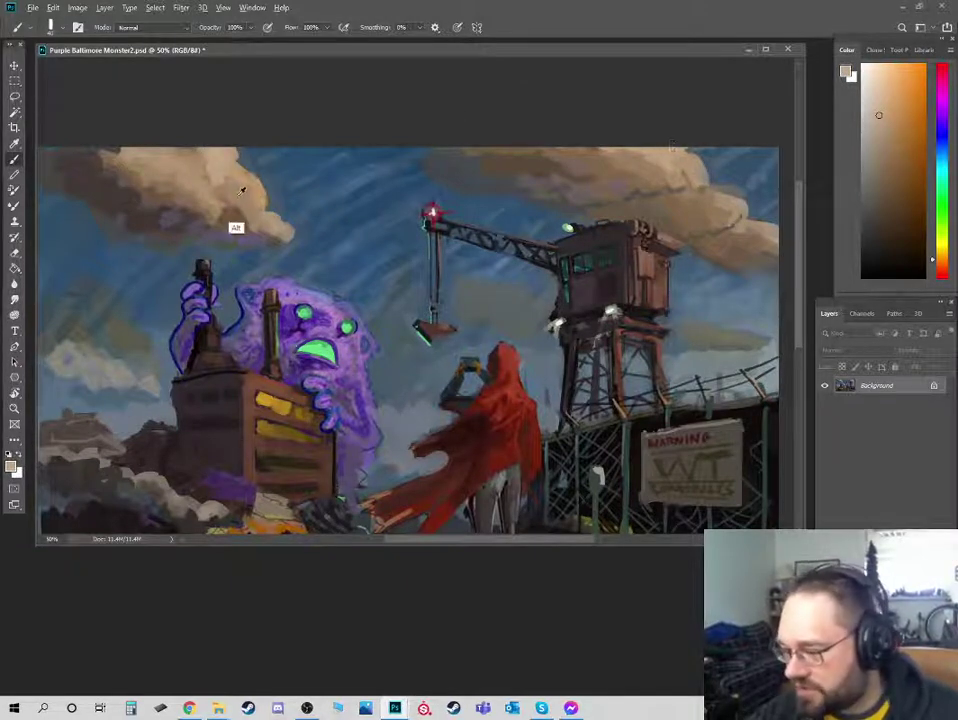
- Work warmer orange-brown and reddish tones into the cloud above the crane cabin
{"action": "left_click", "coordinate": [241, 193], "text": "alt"}
{"action": "left_click_drag", "start_coordinate": [941, 259], "coordinate": [941, 265]}
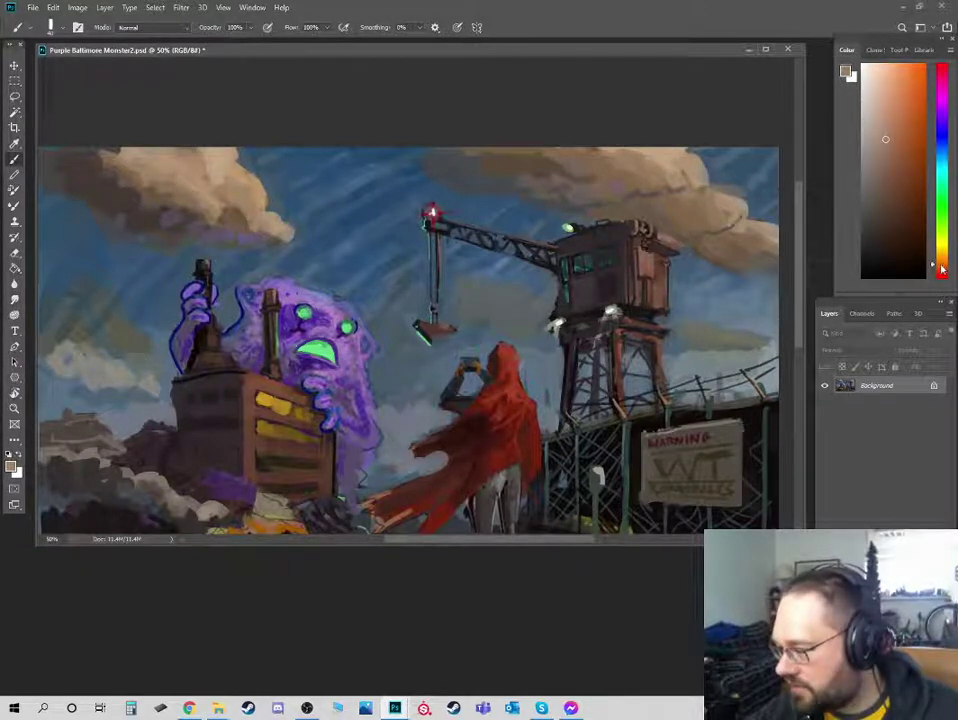
{"action": "left_click", "coordinate": [891, 159]}
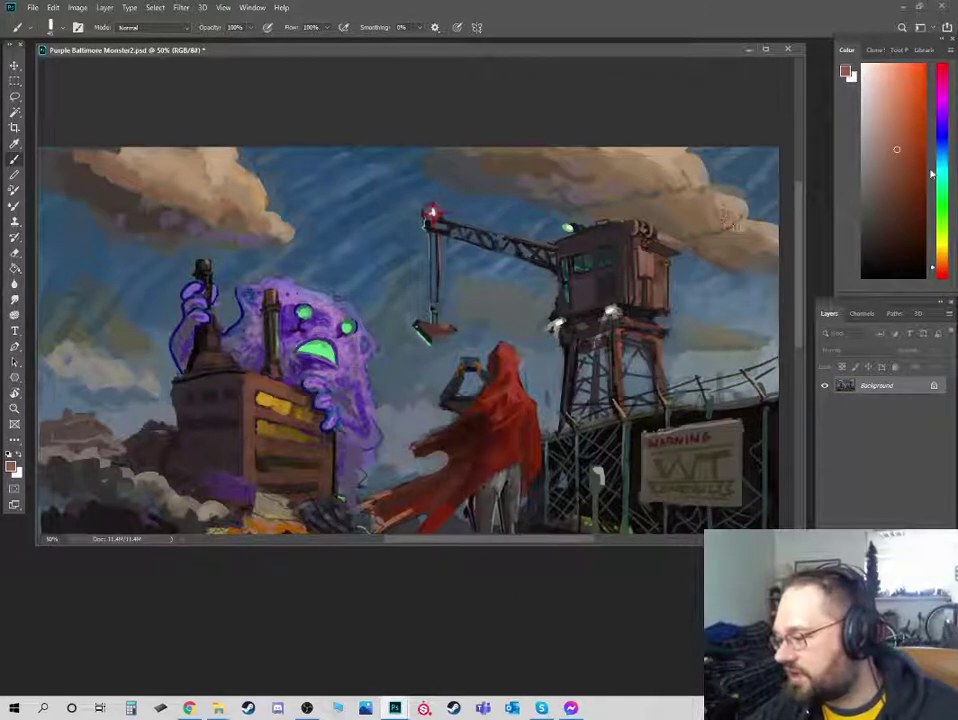
{"action": "left_click", "coordinate": [886, 138]}
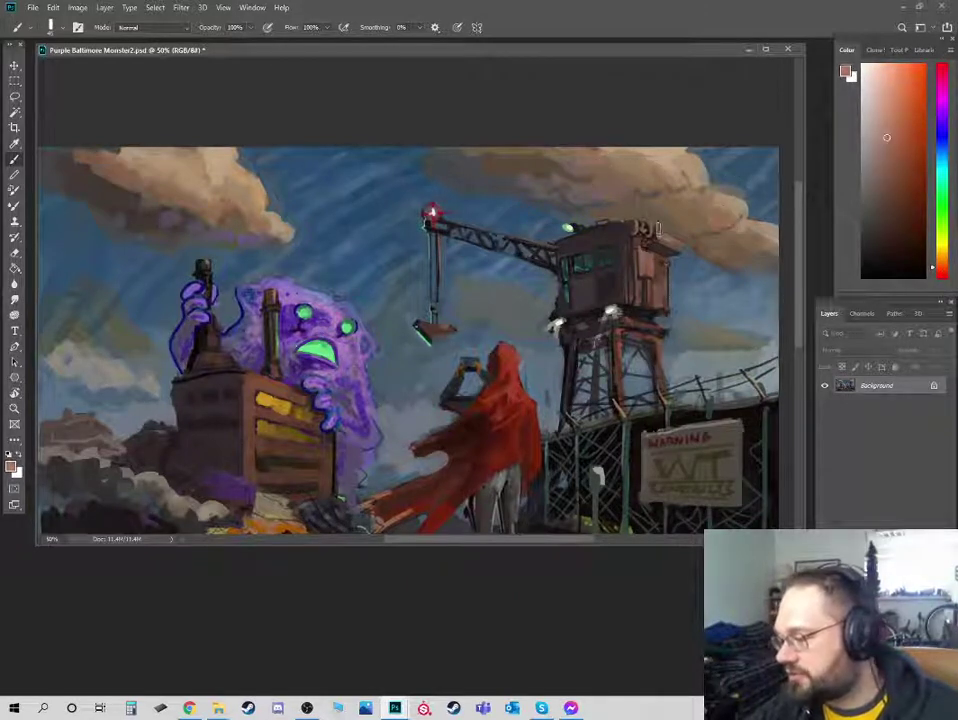
- Blend and shape the edge of the cloud above the crane with tans and browns sampled from it
{"action": "left_click", "coordinate": [738, 225], "text": "alt"}
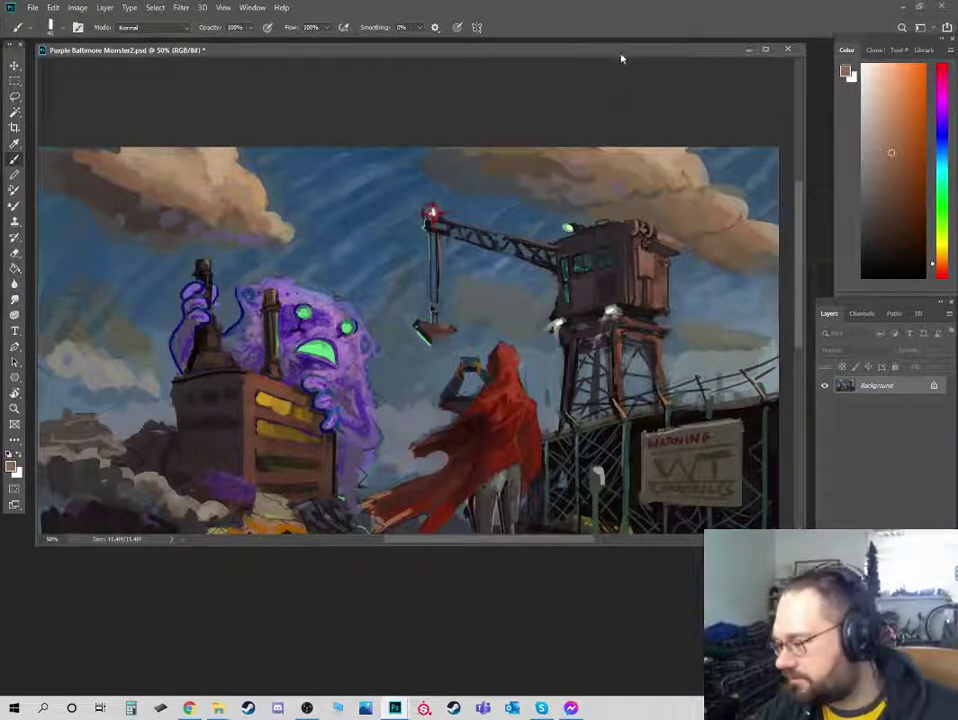
{"action": "left_click", "coordinate": [733, 202], "text": "alt"}
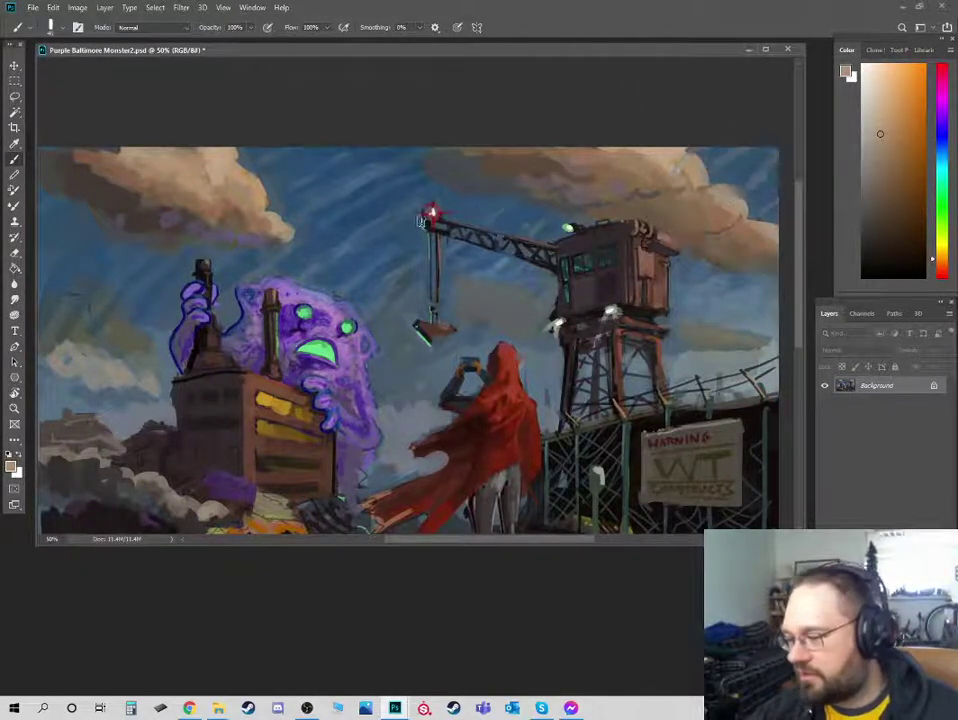
{"action": "left_click", "coordinate": [713, 182], "text": "alt"}
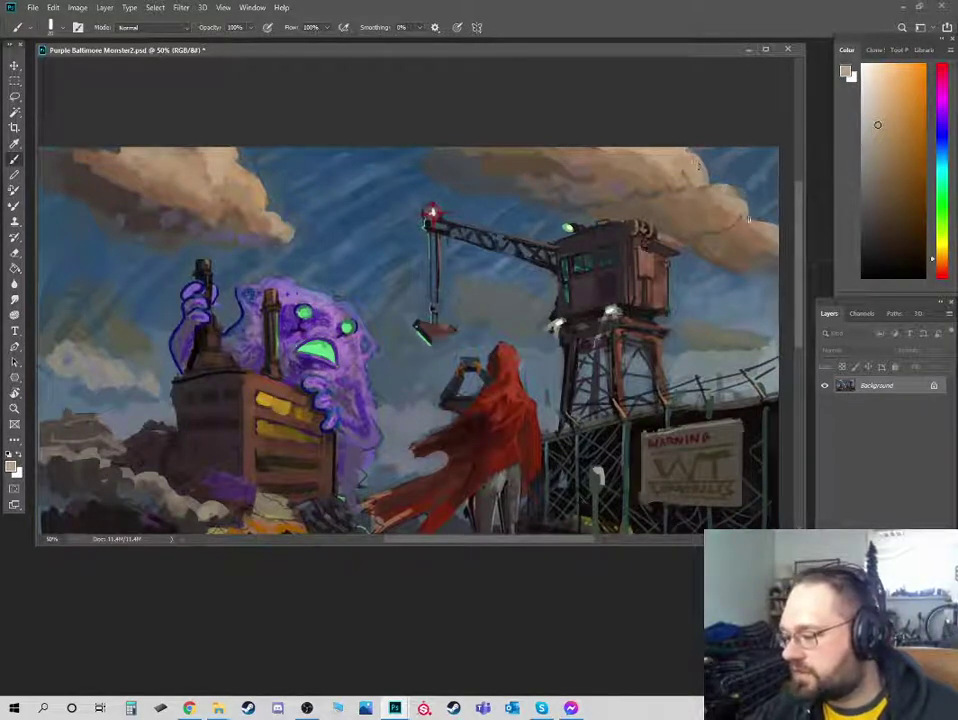
- Refine the rounded, sunlit edge of the cloud above the factory with pale beige and sampled tans
{"action": "left_click_drag", "start_coordinate": [396, 213], "coordinate": [544, 285]}
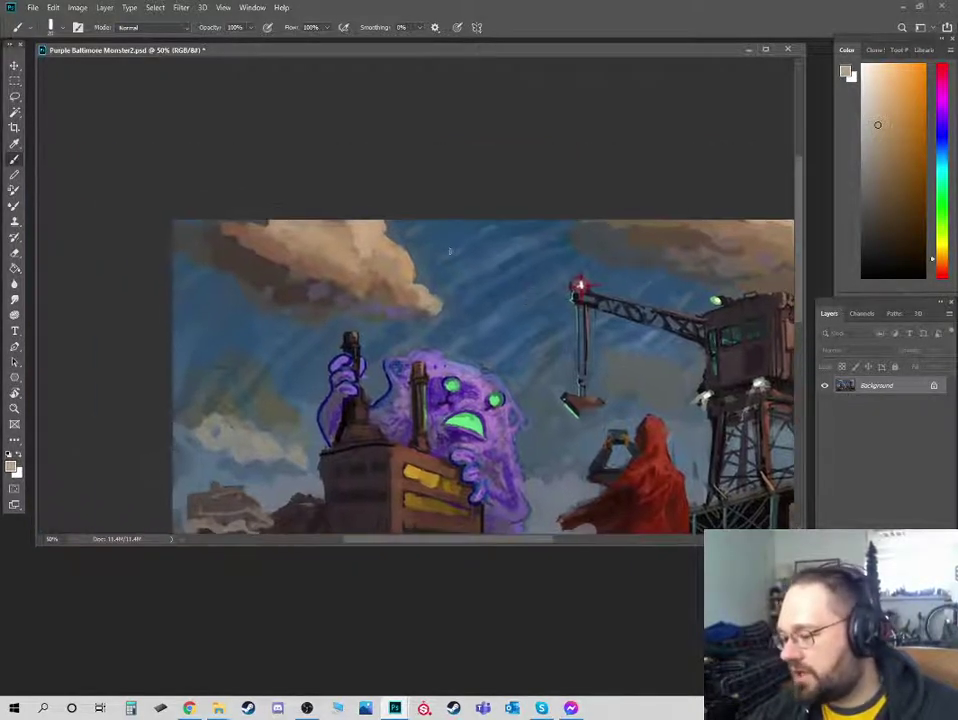
{"action": "left_click", "coordinate": [870, 110]}
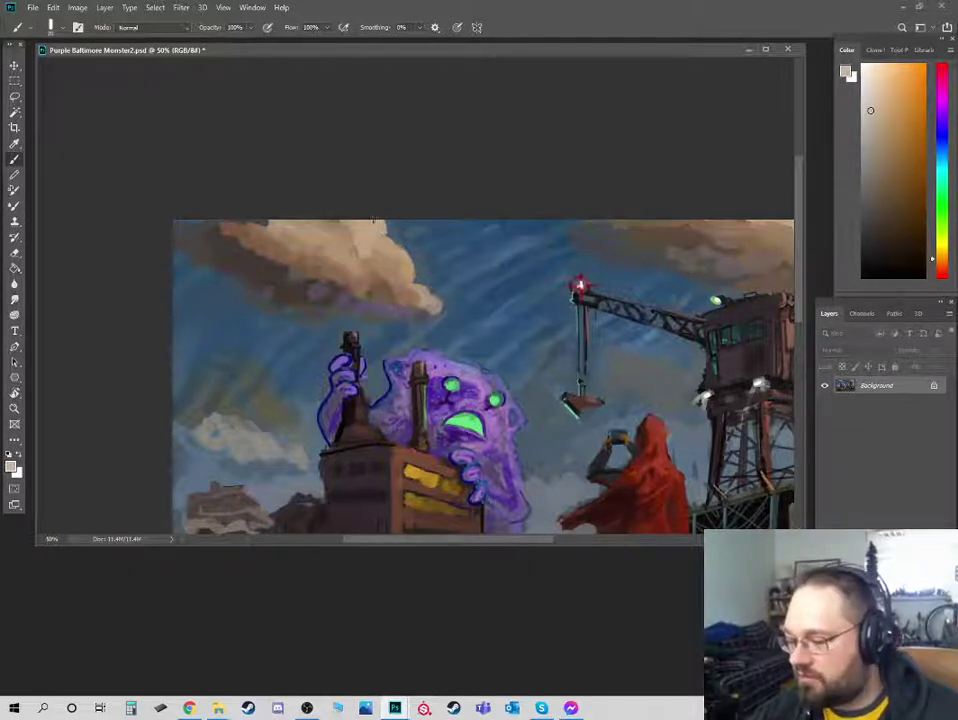
{"action": "left_click", "coordinate": [405, 257], "text": "alt"}
{"action": "left_click", "coordinate": [394, 258], "text": "alt"}
{"action": "left_click", "coordinate": [407, 268], "text": "alt"}
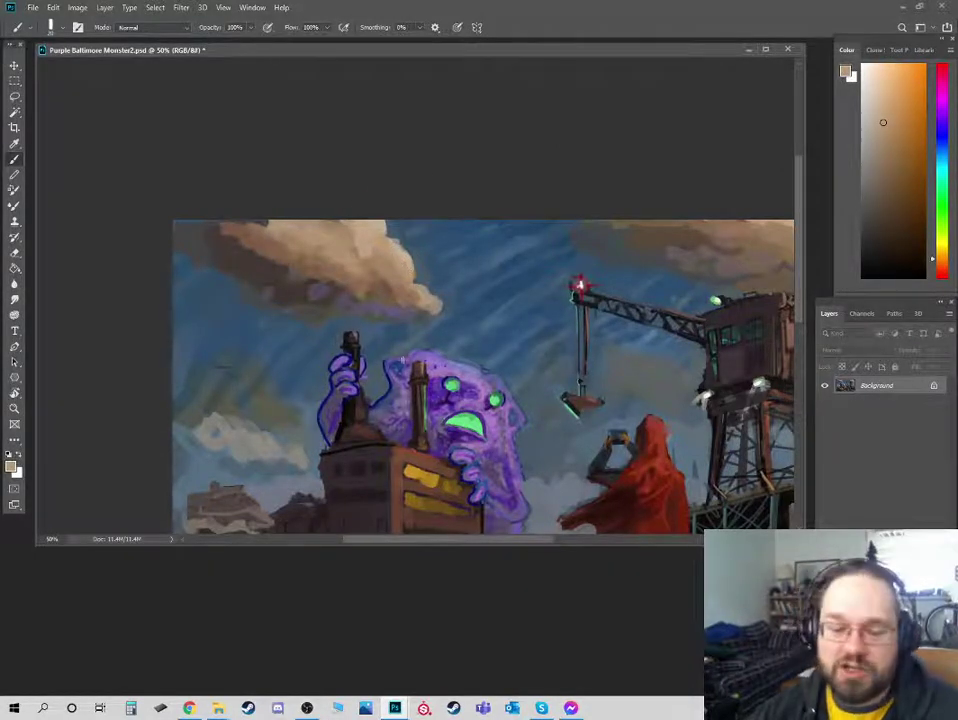
- Outline the top of the monster's pointed ear in dark blue and shade its raised arm with muted purple
{"action": "left_click_drag", "start_coordinate": [399, 357], "coordinate": [418, 255]}
{"action": "key", "text": "ctrl+plus"}
{"action": "key", "text": "ctrl+plus"}
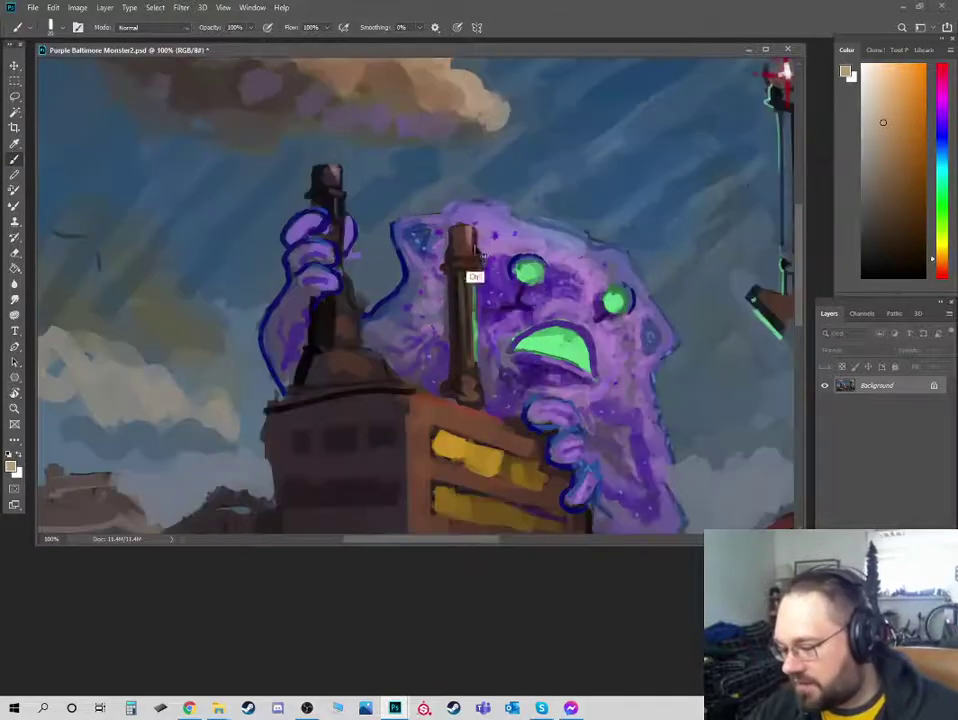
{"action": "left_click", "coordinate": [575, 178], "text": "alt"}
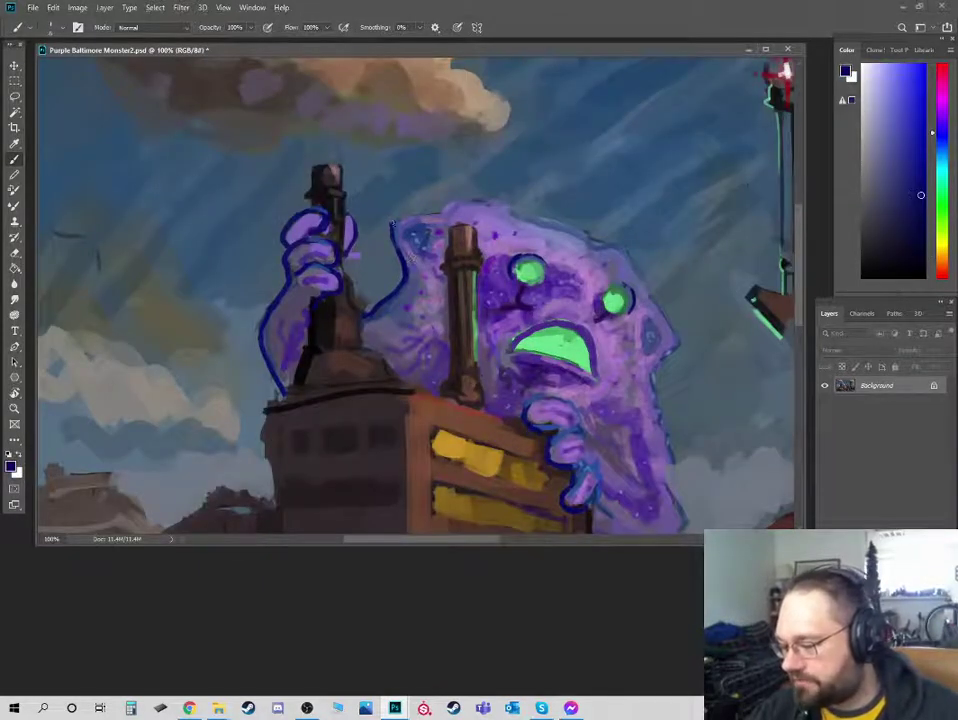
{"action": "left_click_drag", "start_coordinate": [391, 226], "coordinate": [421, 214]}
{"action": "left_click", "coordinate": [281, 370], "text": "alt"}
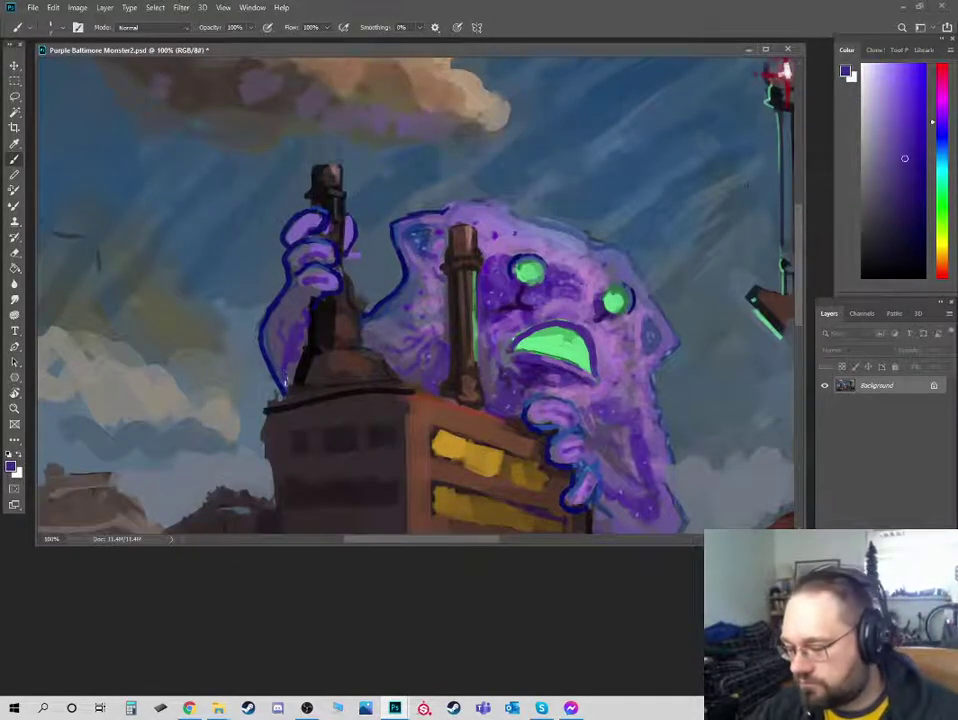
{"action": "left_click", "coordinate": [277, 331], "text": "alt"}
{"action": "left_click", "coordinate": [883, 169]}
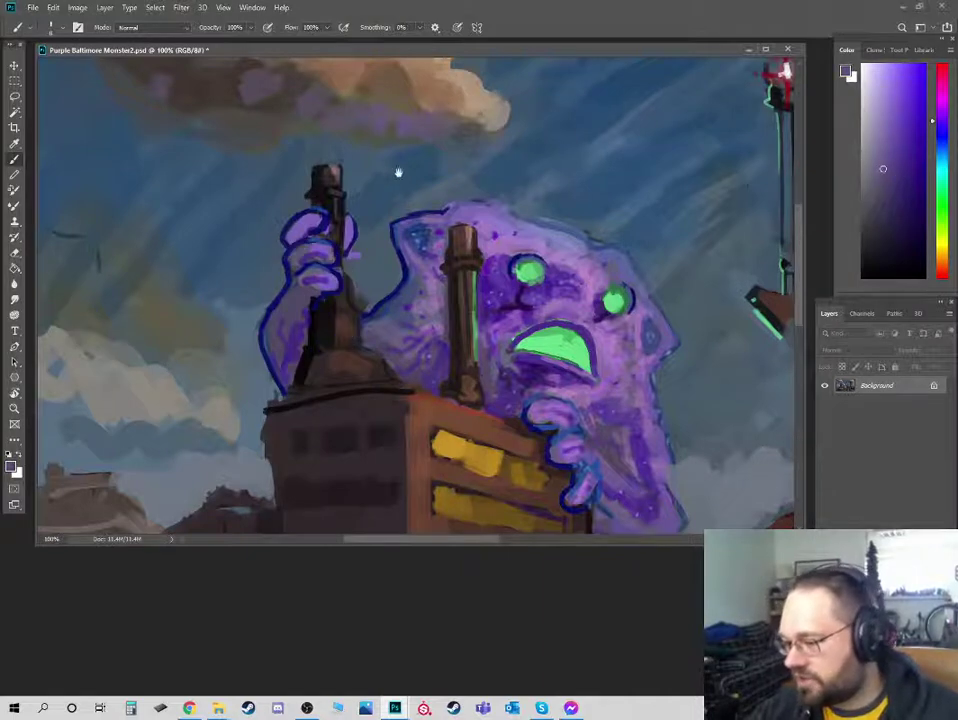
- Blend the lit body of the cloud above the factory with sampled tans and mid browns
{"action": "left_click_drag", "start_coordinate": [399, 179], "coordinate": [386, 334]}
{"action": "left_click", "coordinate": [413, 203], "text": "alt"}
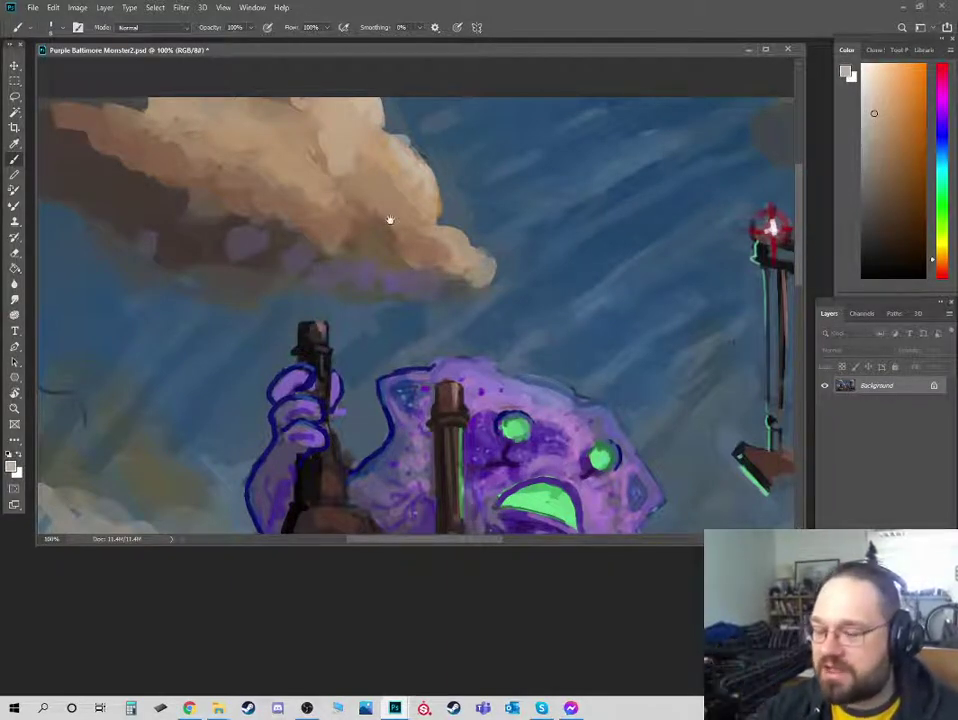
{"action": "left_click_drag", "start_coordinate": [392, 221], "coordinate": [412, 303]}
{"action": "left_click", "coordinate": [373, 243], "text": "alt"}
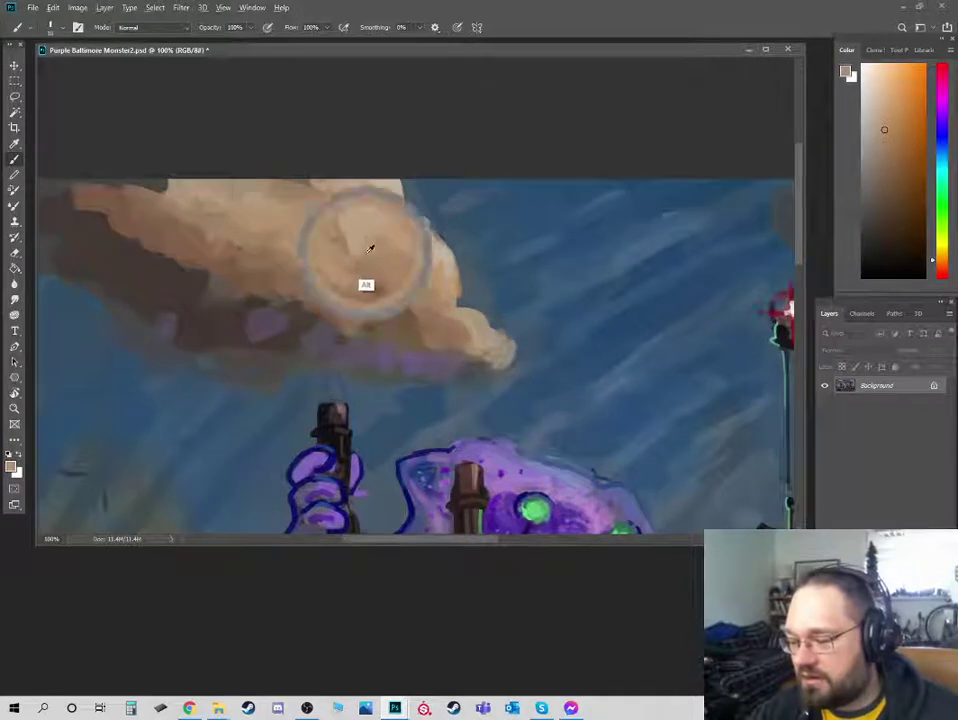
{"action": "left_click", "coordinate": [369, 251], "text": "alt"}
{"action": "left_click", "coordinate": [373, 298], "text": "alt"}
{"action": "left_click", "coordinate": [377, 303], "text": "alt"}
{"action": "left_click", "coordinate": [374, 281], "text": "alt"}
{"action": "left_click", "coordinate": [376, 310], "text": "alt"}
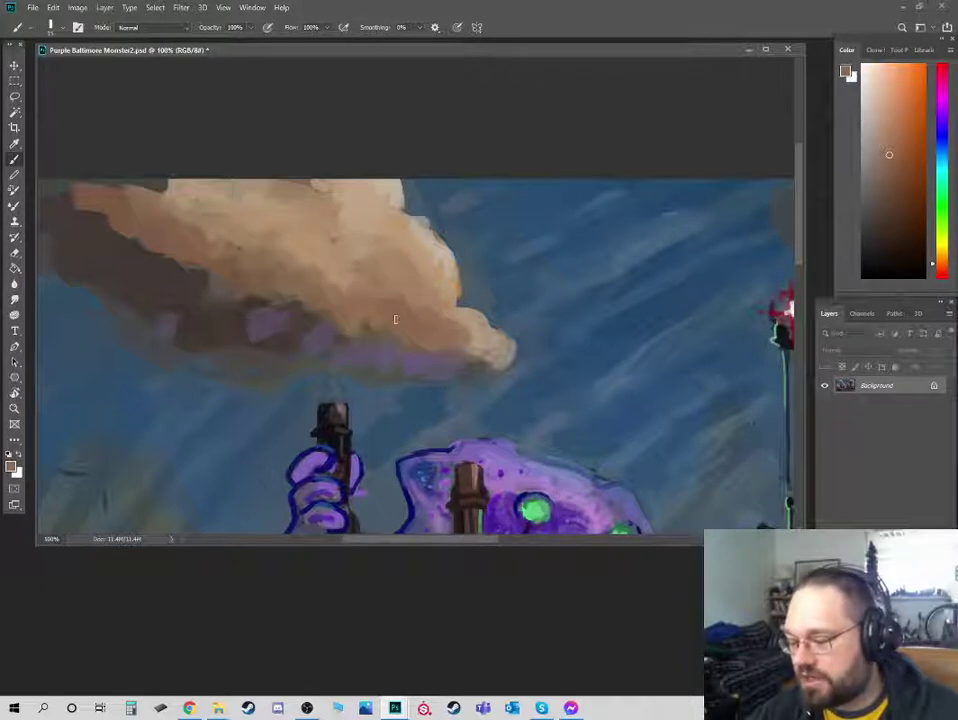
{"action": "left_click", "coordinate": [370, 318], "text": "alt"}
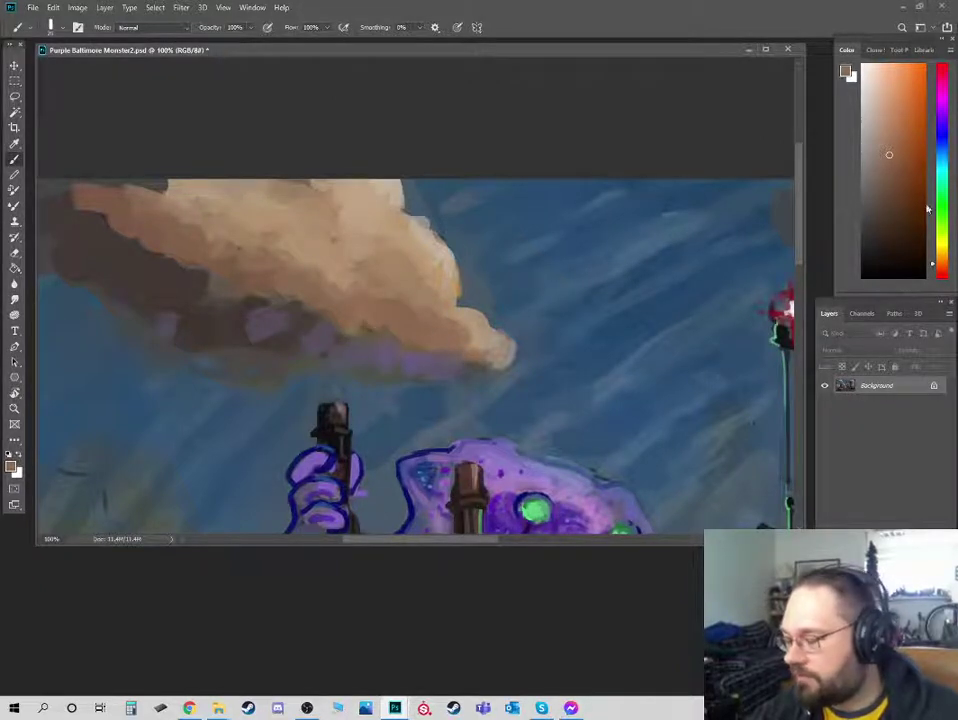
- Rework the transition from light to shadow along the factory cloud's lower side with warm and darker browns
{"action": "left_click", "coordinate": [366, 322], "text": "alt"}
{"action": "mouse_move", "coordinate": [356, 334]}
{"action": "left_mouse_down"}
{"action": "mouse_move", "coordinate": [267, 306]}
{"action": "mouse_move", "coordinate": [276, 286]}
{"action": "mouse_move", "coordinate": [245, 291]}
{"action": "left_mouse_up"}
{"action": "left_click", "coordinate": [349, 325], "text": "alt"}
{"action": "left_click", "coordinate": [276, 302], "text": "alt"}
{"action": "left_click", "coordinate": [207, 272], "text": "alt"}
{"action": "left_click", "coordinate": [941, 264]}
{"action": "left_click", "coordinate": [900, 202]}
{"action": "left_click_drag", "start_coordinate": [176, 256], "coordinate": [171, 261]}
{"action": "left_click", "coordinate": [175, 250], "text": "alt"}
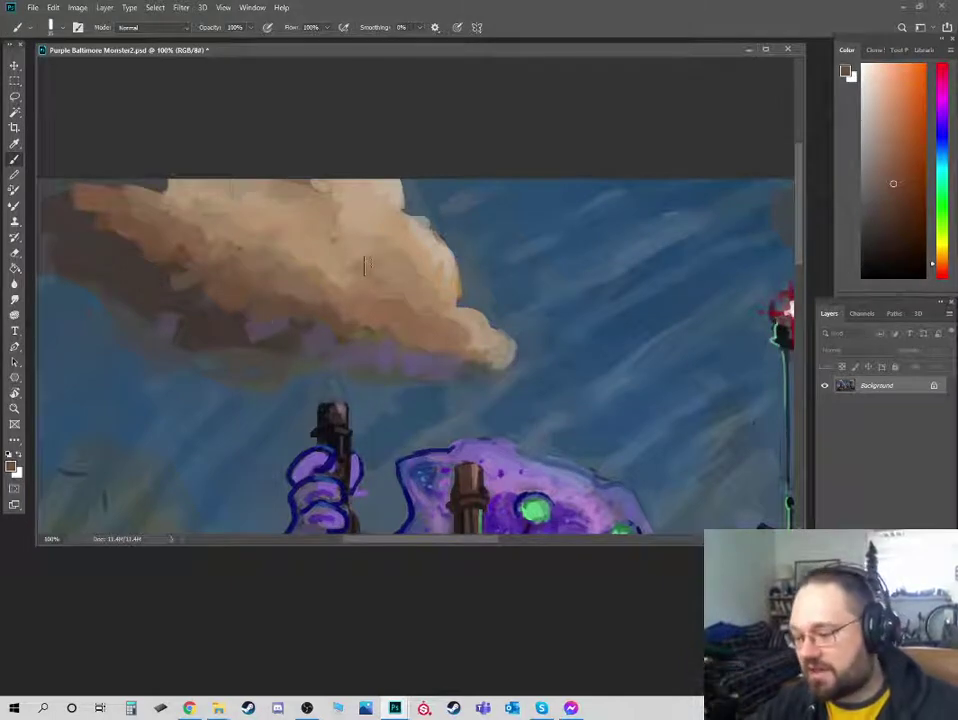
- Cover parts of the purple patches on the factory cloud's underside with sampled dark browns
{"action": "left_click", "coordinate": [291, 325], "text": "alt"}
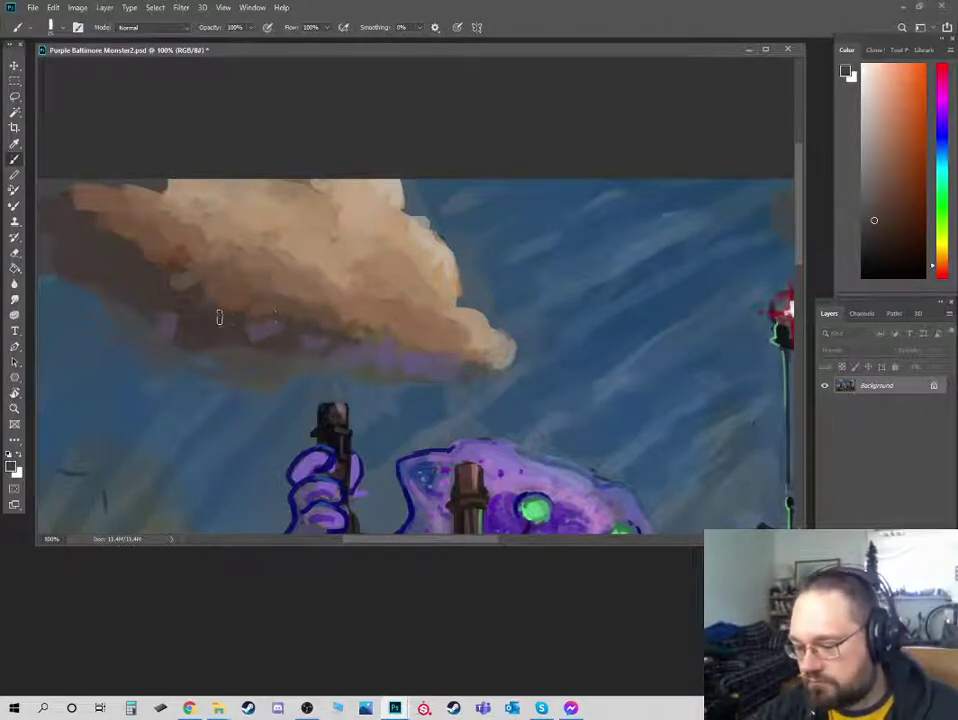
{"action": "left_click", "coordinate": [196, 334], "text": "alt"}
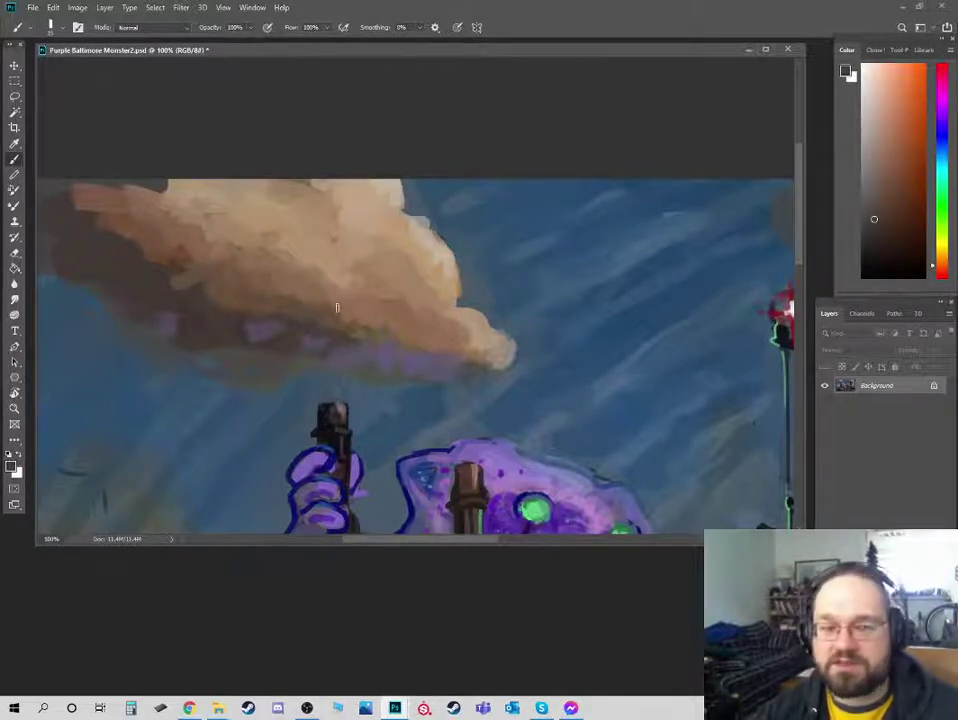
{"action": "left_click", "coordinate": [362, 334], "text": "alt"}
{"action": "left_click_drag", "start_coordinate": [364, 334], "coordinate": [404, 350]}
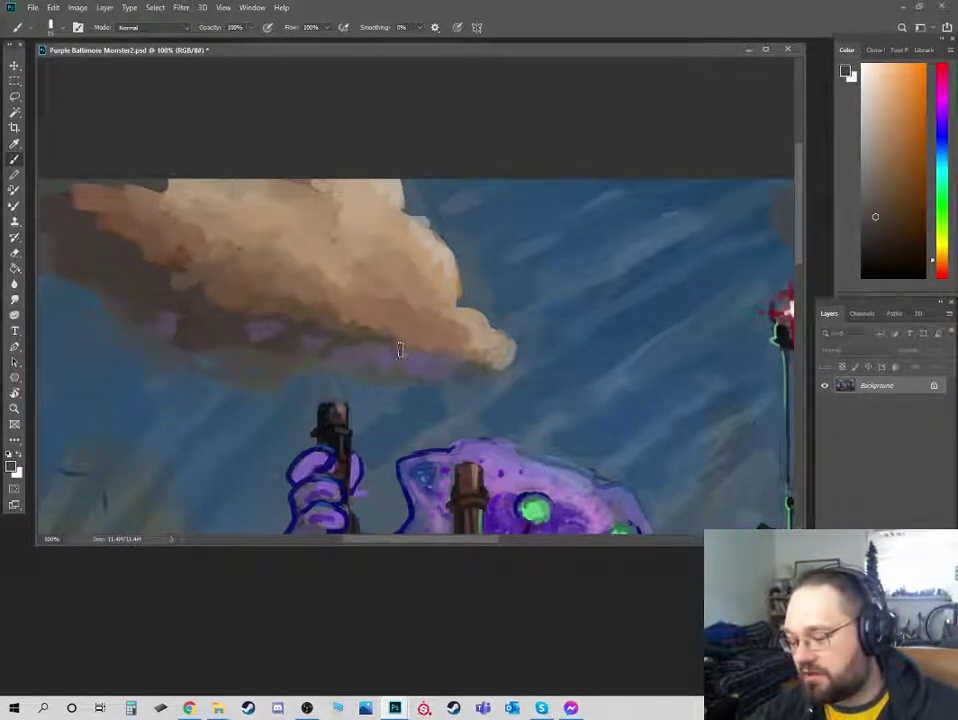
- Repaint the sky along the factory cloud's rounded edge with sampled blues to clean up its outline
{"action": "key", "text": "ctrl+minus"}
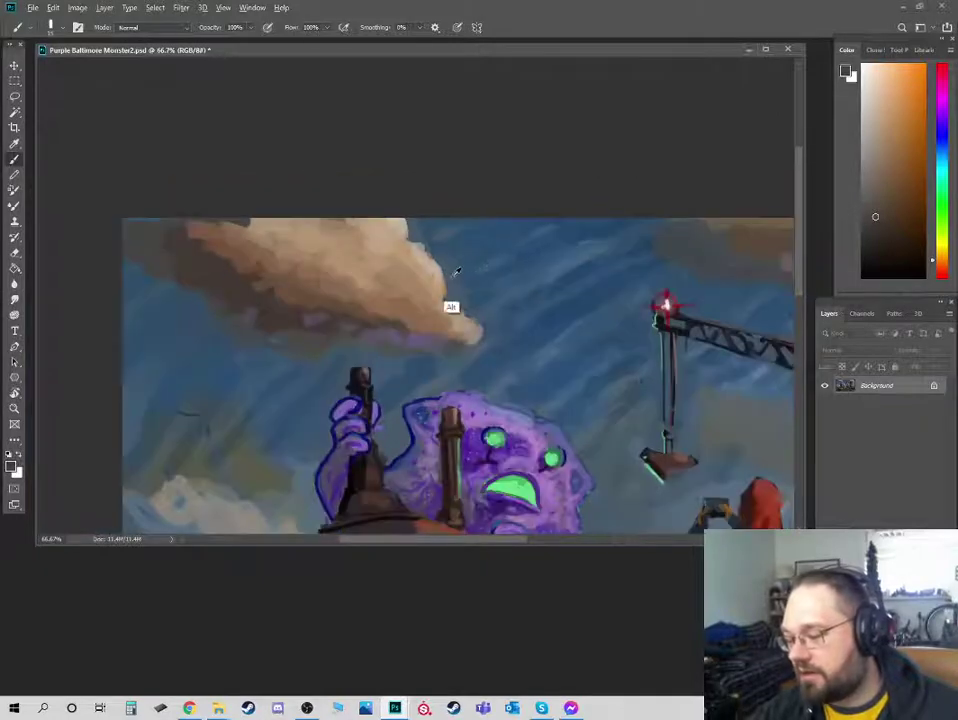
{"action": "left_click", "coordinate": [453, 277], "text": "alt"}
{"action": "left_click", "coordinate": [458, 297], "text": "alt"}
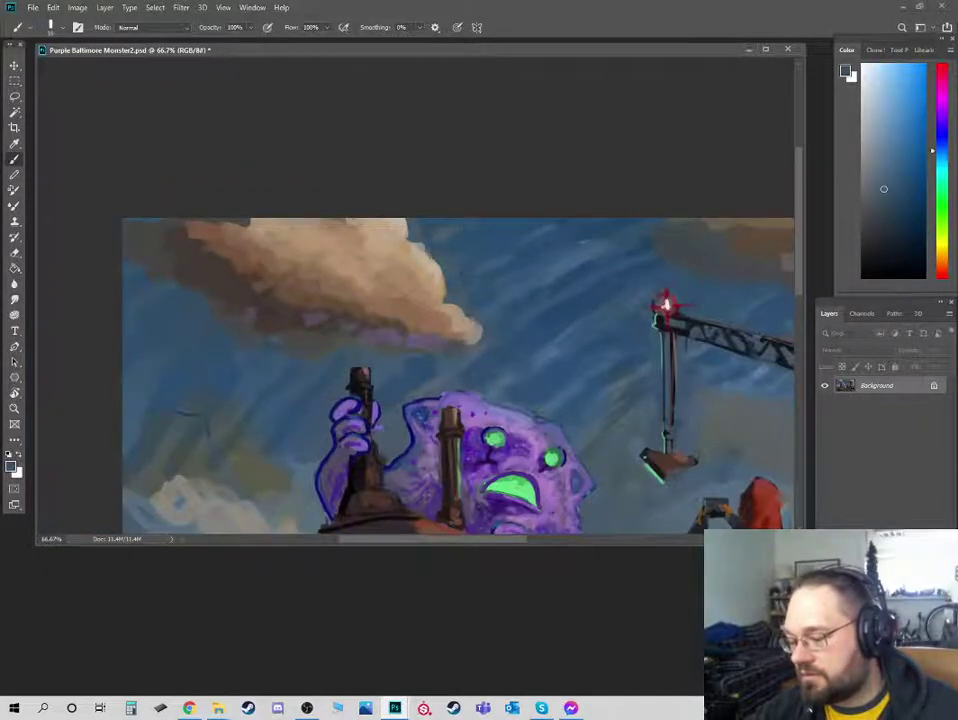
{"action": "key", "text": "]"}
{"action": "left_click", "coordinate": [458, 303], "text": "alt"}
{"action": "left_click", "coordinate": [444, 242], "text": "alt"}
{"action": "left_click", "coordinate": [431, 232], "text": "alt"}
- Paint sampled blues over the sky between the factory cloud, the chimney and the low clouds
{"action": "key", "text": "space"}
{"action": "left_click_drag", "start_coordinate": [333, 369], "coordinate": [403, 260]}
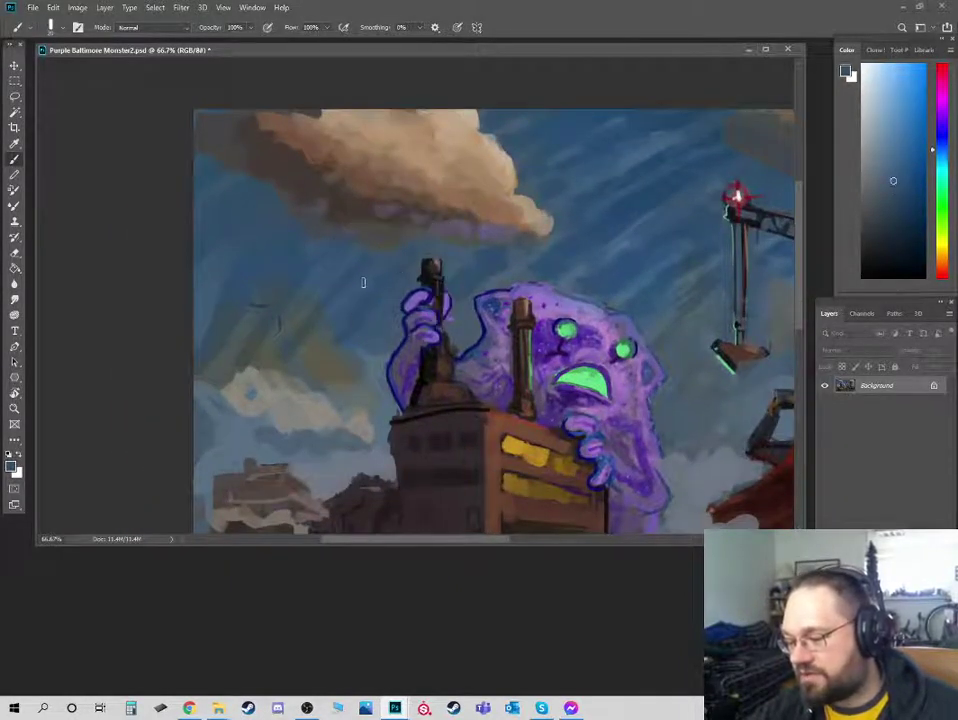
{"action": "left_click", "coordinate": [406, 259], "text": "alt"}
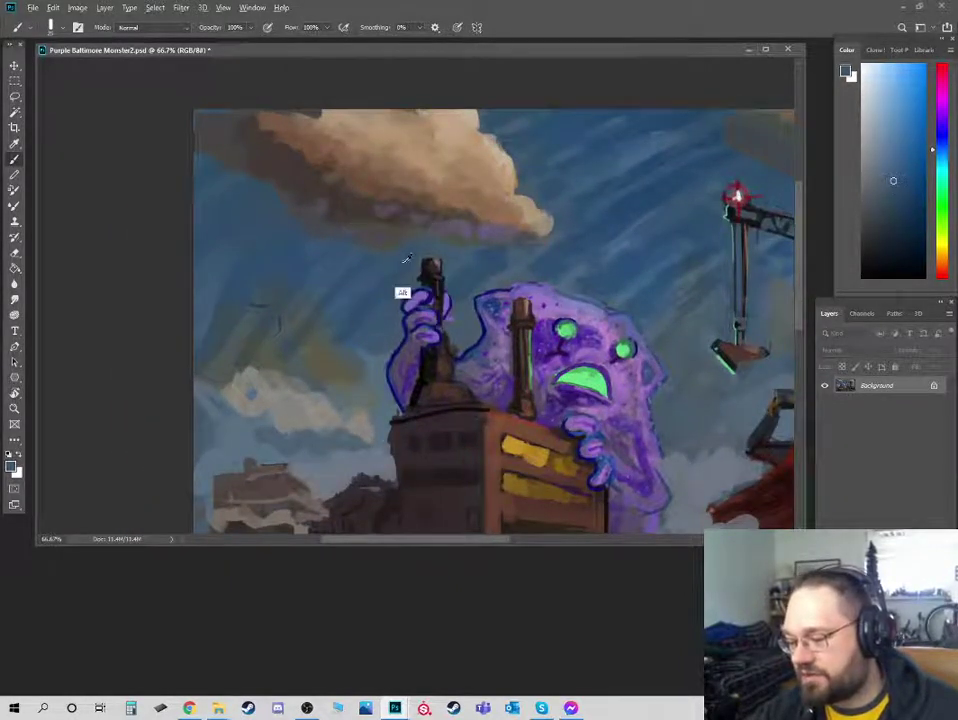
{"action": "left_click", "coordinate": [267, 323], "text": "alt"}
{"action": "left_click", "coordinate": [301, 261], "text": "alt"}
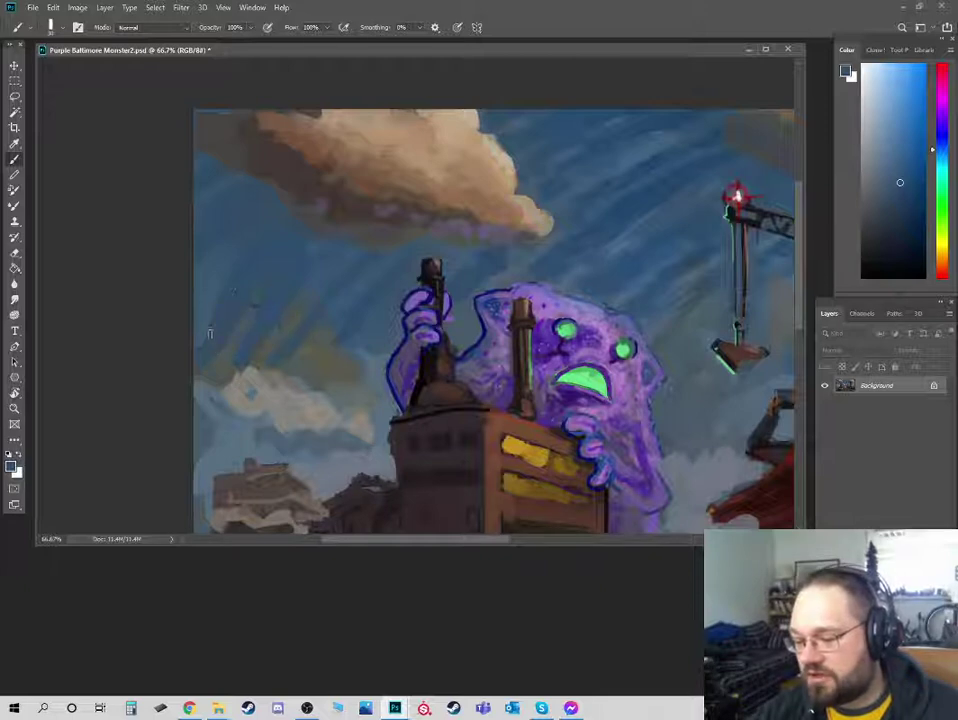
- Switch to the Soft Round Pressure Opacity brush and blend the sky between the factory cloud and the crane with sampled blues
{"action": "left_click", "coordinate": [627, 174], "text": "alt"}
{"action": "right_click", "coordinate": [640, 162]}
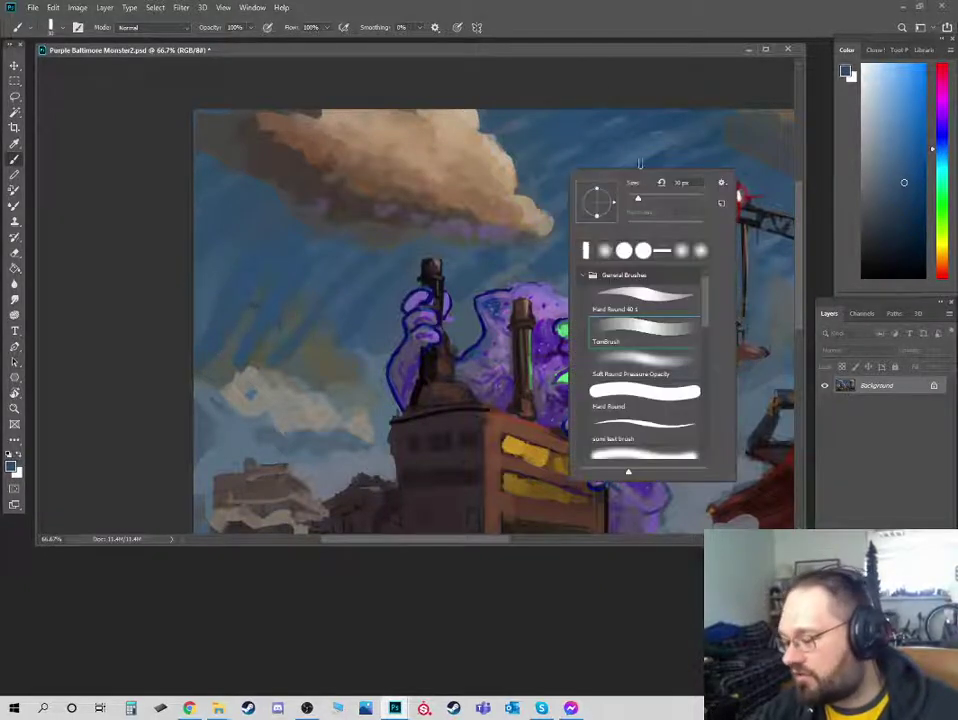
{"action": "double_click", "coordinate": [629, 359]}
{"action": "left_click", "coordinate": [627, 160], "text": "alt"}
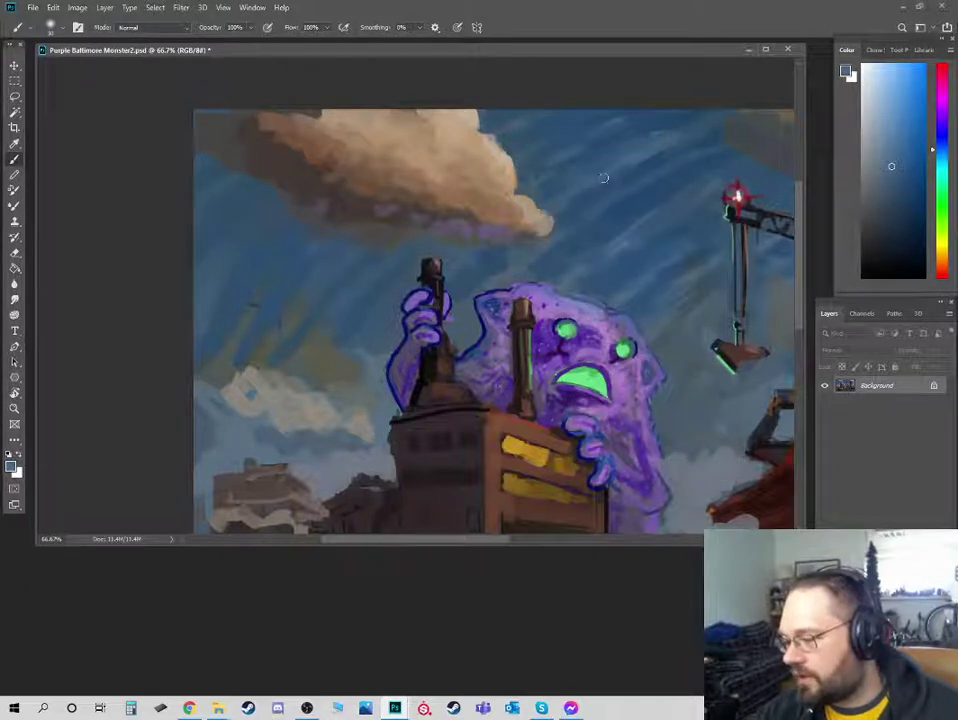
{"action": "left_click", "coordinate": [561, 203], "text": "alt"}
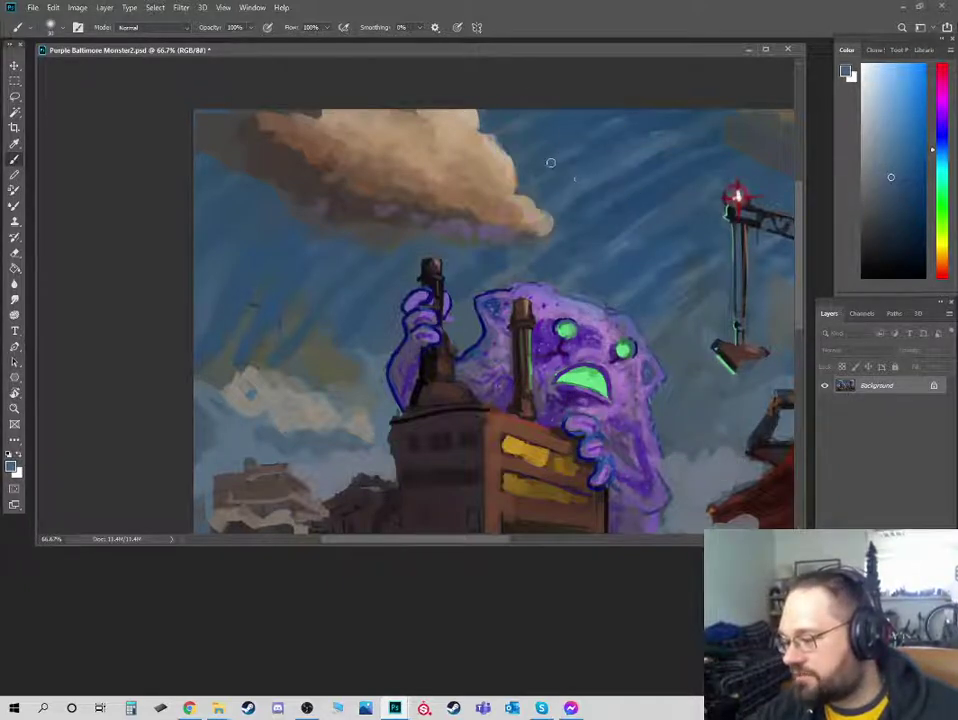
{"action": "left_click", "coordinate": [607, 197], "text": "alt"}
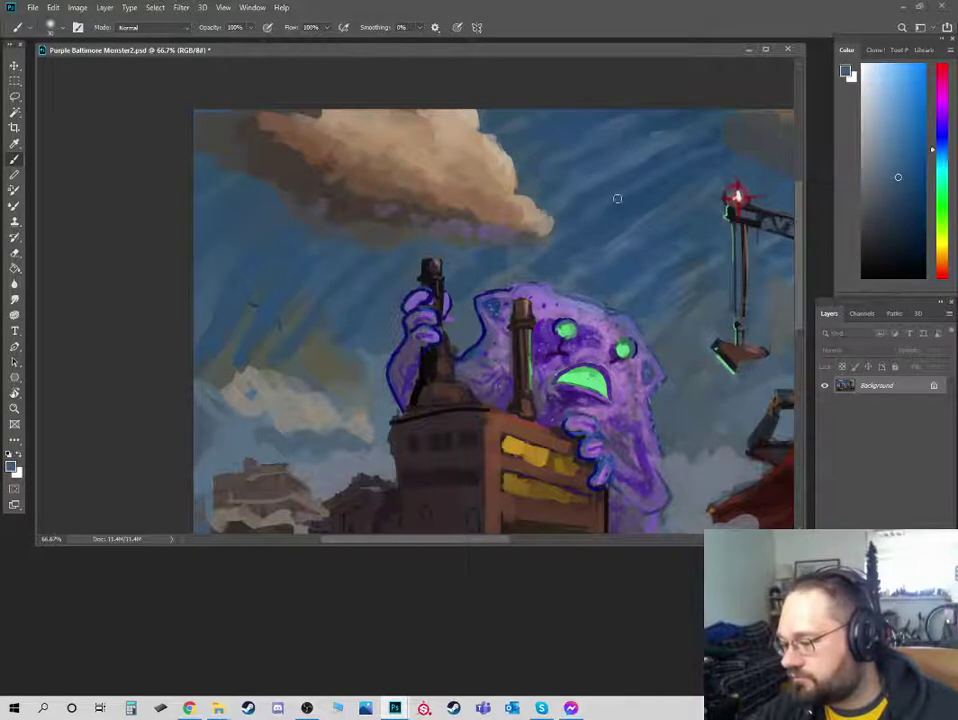
{"action": "left_click", "coordinate": [679, 162], "text": "alt"}
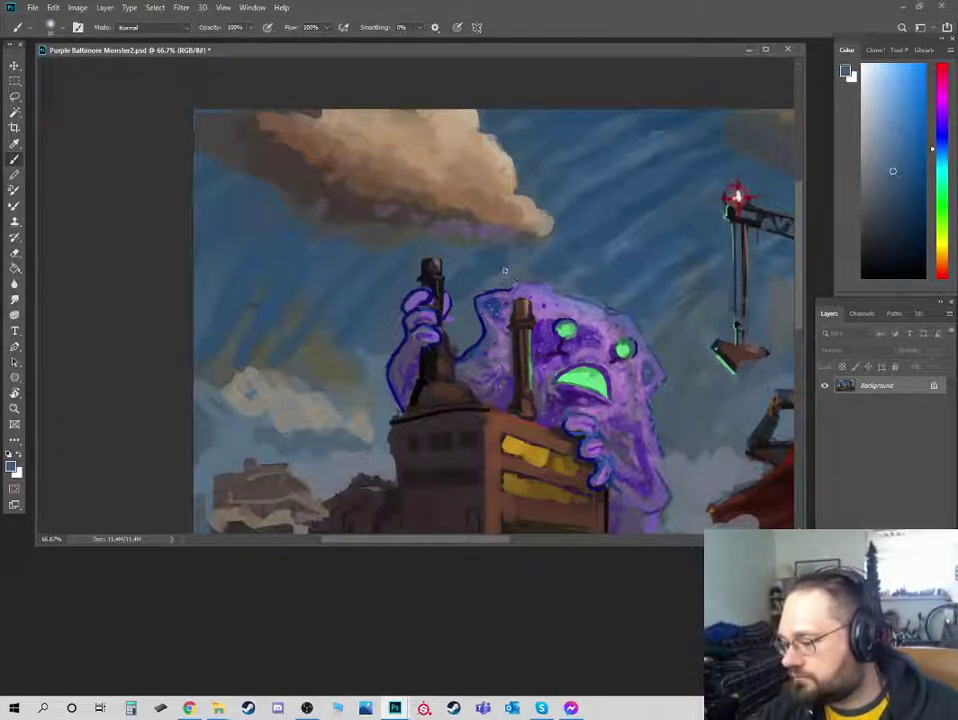
- Soften the sky around the tall chimney, under the factory cloud, with blues sampled nearby
{"action": "left_click", "coordinate": [464, 268], "text": "alt"}
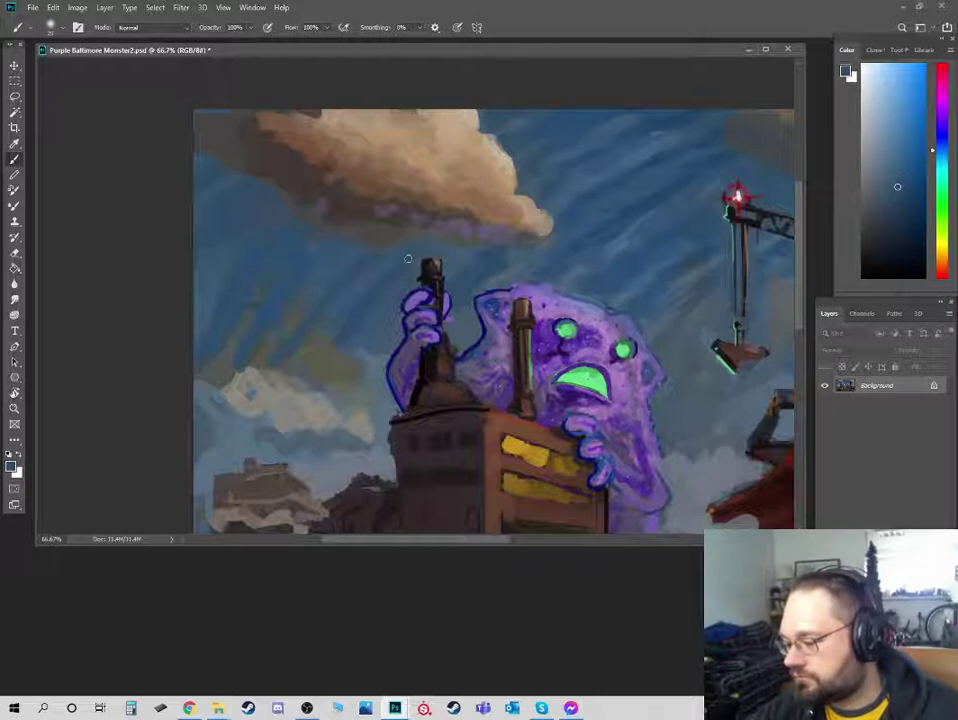
{"action": "left_click", "coordinate": [339, 314], "text": "alt"}
{"action": "left_click", "coordinate": [349, 291], "text": "alt"}
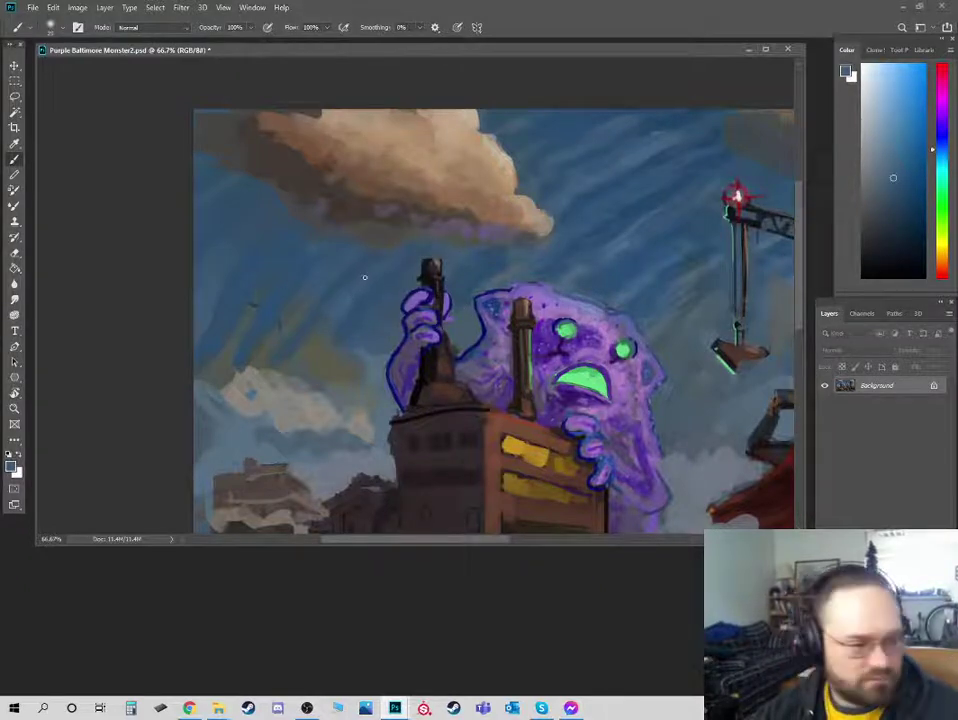
{"action": "left_click", "coordinate": [339, 297], "text": "alt"}
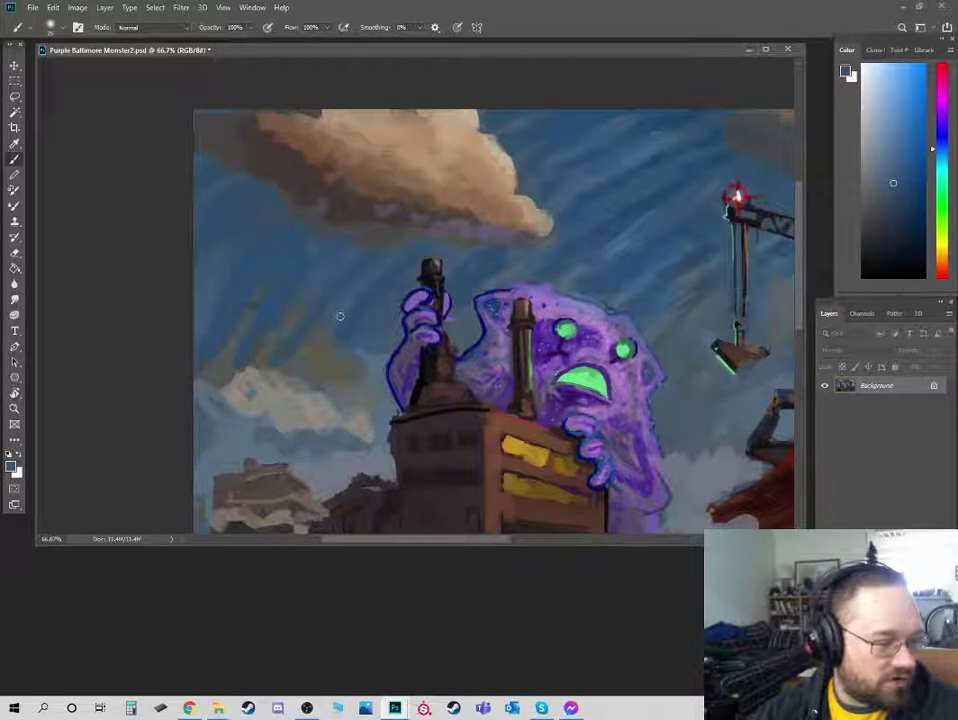
- Cover the olive streaks near the canvas's left edge, above the low cloud, with sampled blues using a larger brush
{"action": "key", "text": "]"}
{"action": "left_click", "coordinate": [330, 288], "text": "alt"}
{"action": "left_click", "coordinate": [292, 308], "text": "alt"}
{"action": "left_click", "coordinate": [244, 353], "text": "alt"}
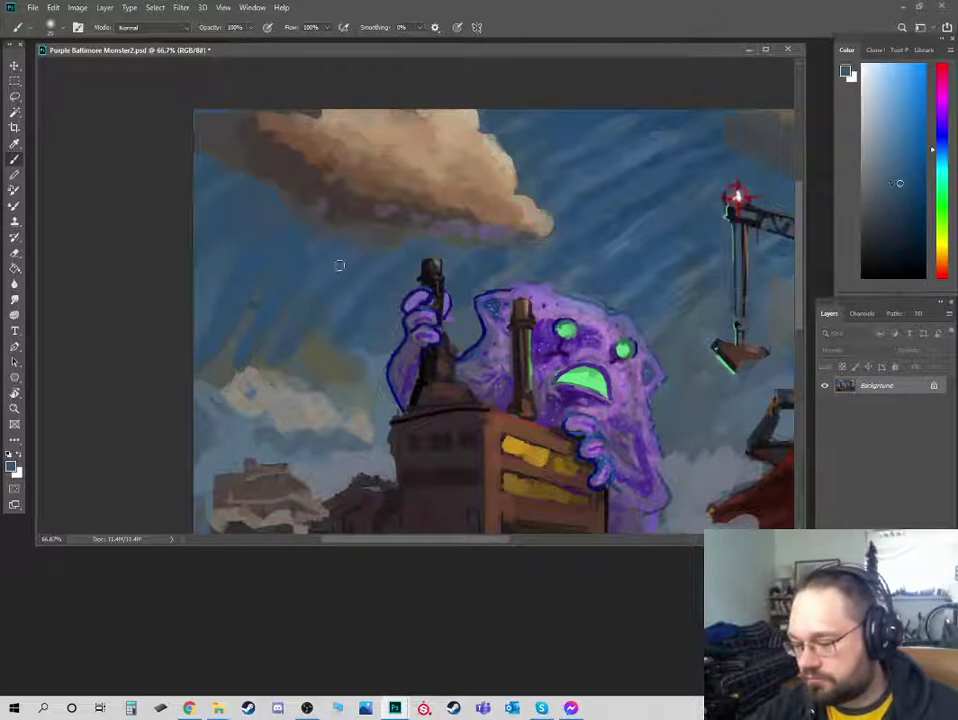
{"action": "left_click", "coordinate": [203, 278], "text": "alt"}
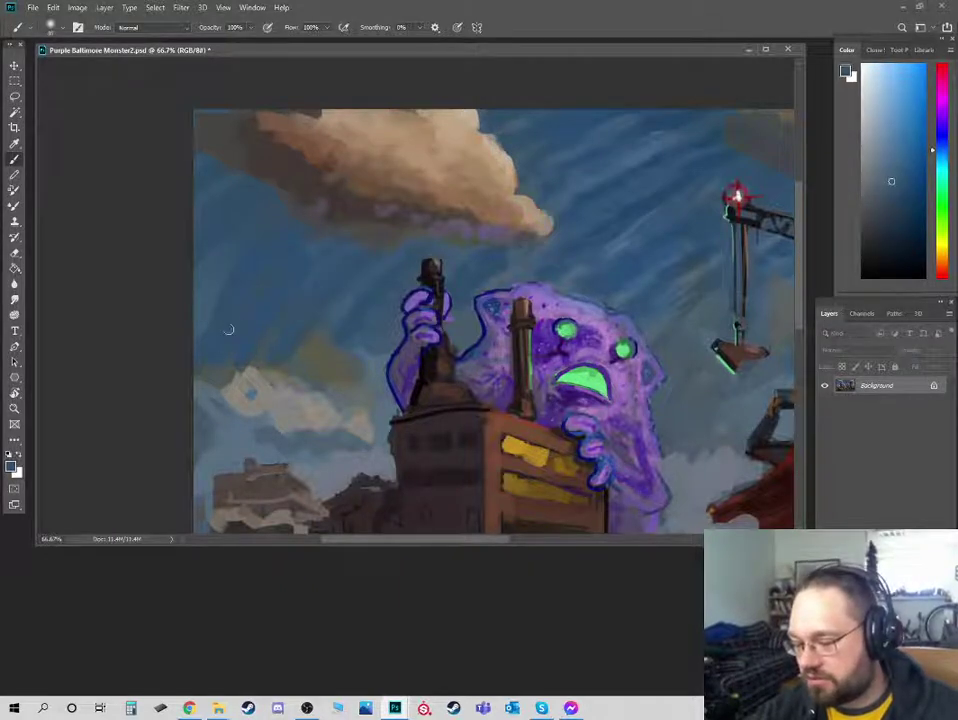
{"action": "left_click", "coordinate": [289, 259], "text": "alt"}
{"action": "left_click", "coordinate": [246, 340], "text": "alt"}
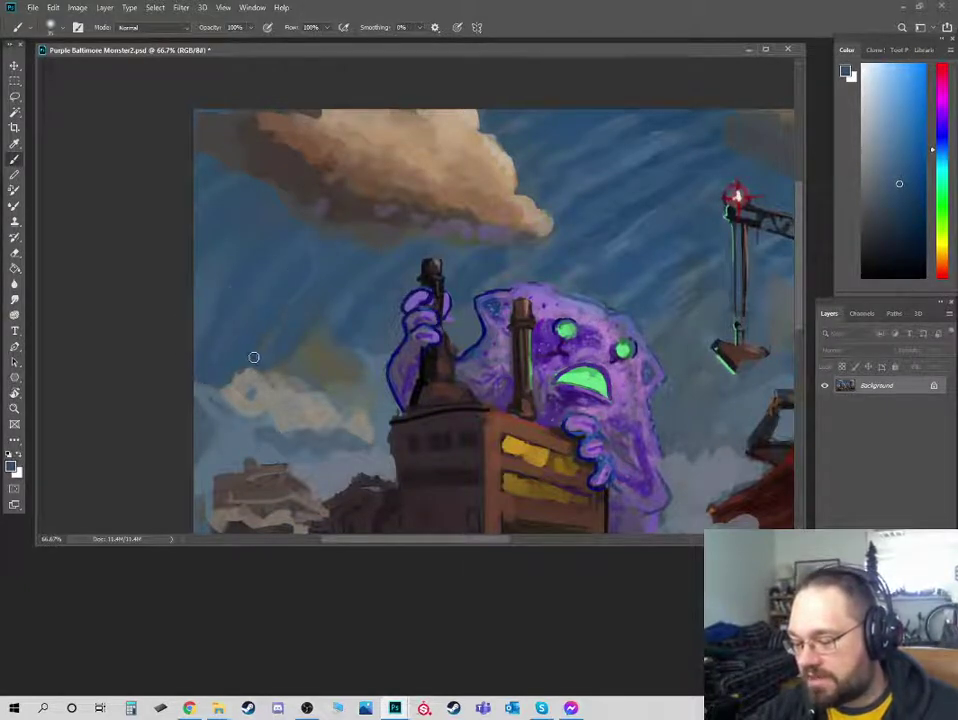
- Paint sampled blues over the remaining olive patch between the low cloud and the monster's raised arm
{"action": "left_click", "coordinate": [289, 309], "text": "alt"}
{"action": "left_click", "coordinate": [289, 309], "text": "alt"}
{"action": "left_click", "coordinate": [296, 279], "text": "alt"}
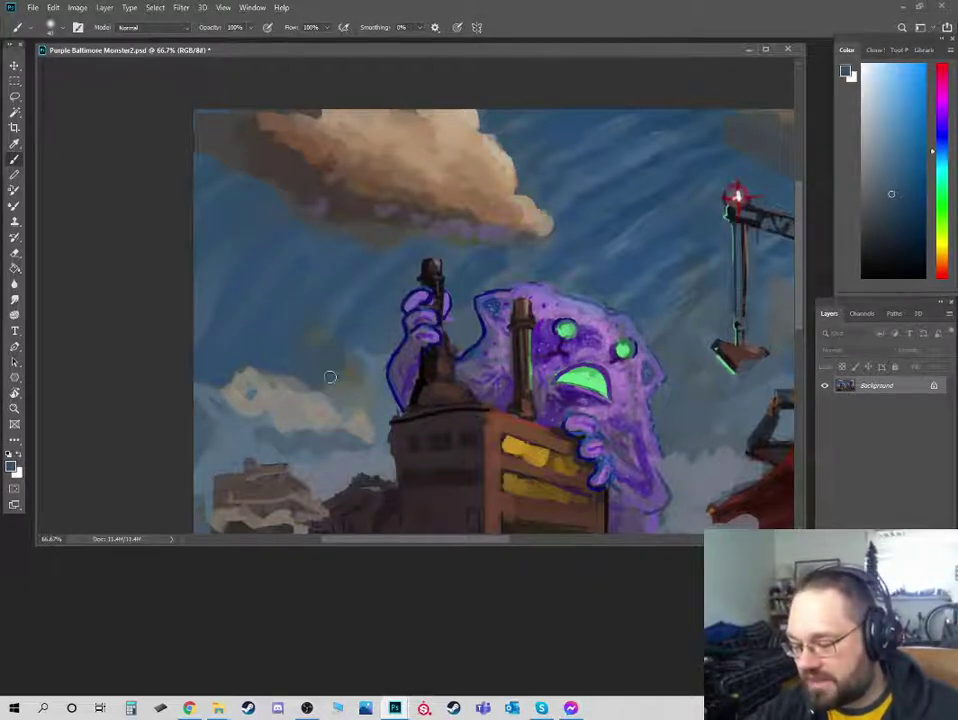
{"action": "left_click", "coordinate": [283, 343], "text": "alt"}
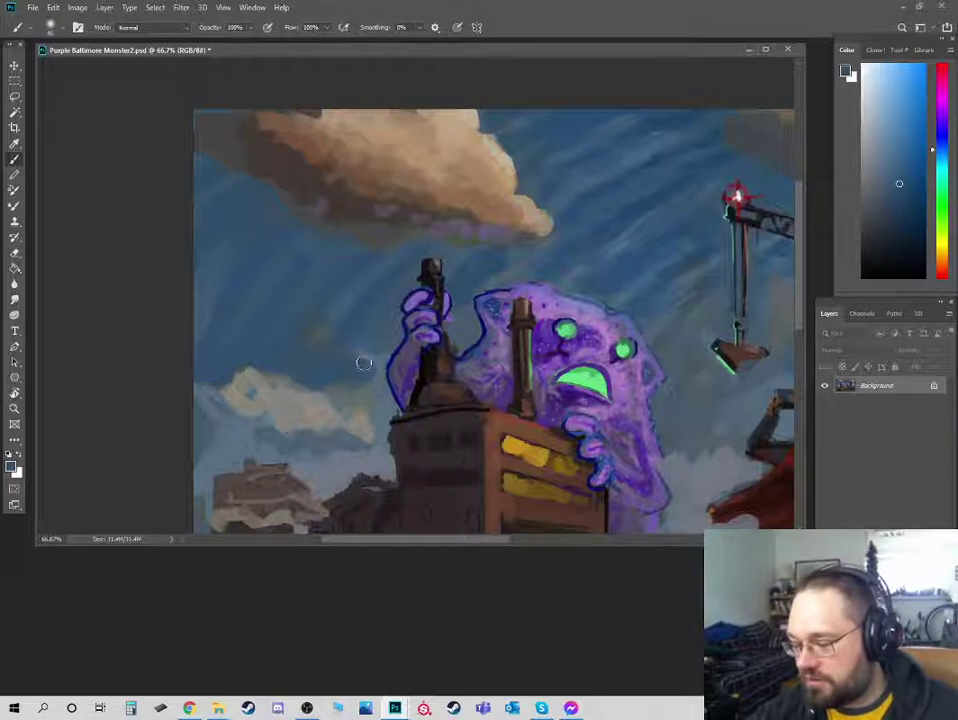
- Rework the low cloud beside the factory with sampled greys and beiges, smoothing its top and extending its body
{"action": "left_click", "coordinate": [340, 382], "text": "alt"}
{"action": "left_click_drag", "start_coordinate": [338, 381], "coordinate": [356, 385]}
{"action": "left_click", "coordinate": [300, 386], "text": "alt"}
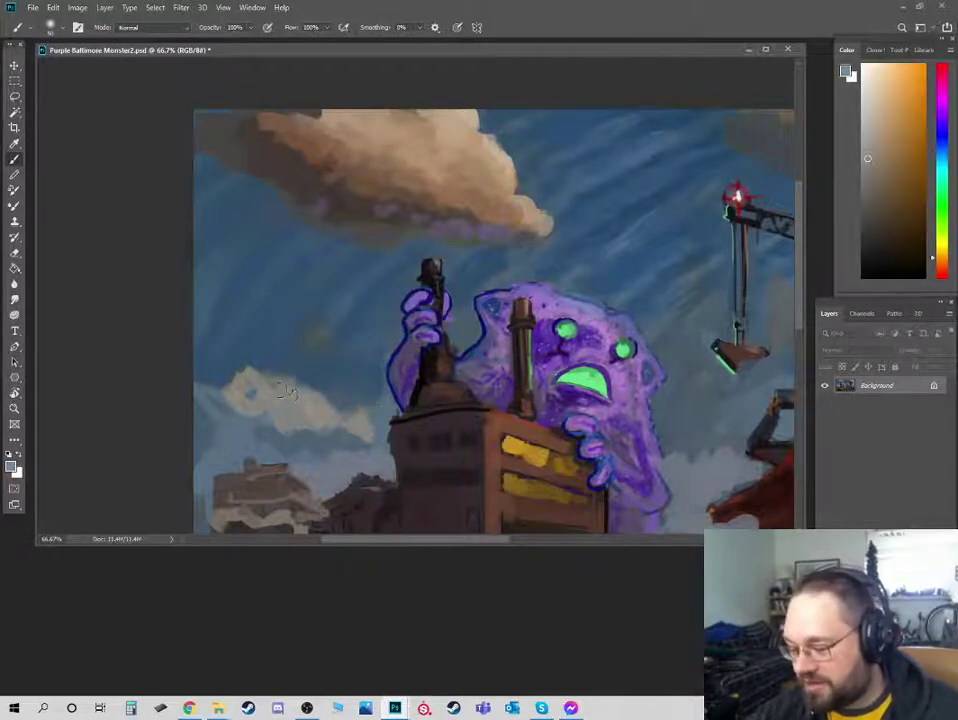
{"action": "mouse_move", "coordinate": [256, 388]}
{"action": "left_mouse_down"}
{"action": "mouse_move", "coordinate": [237, 418]}
{"action": "mouse_move", "coordinate": [226, 418]}
{"action": "mouse_move", "coordinate": [198, 380]}
{"action": "mouse_move", "coordinate": [198, 418]}
{"action": "mouse_move", "coordinate": [258, 432]}
{"action": "left_mouse_up"}
- Mix a dark reddish brown from colours sampled in the factory cloud and enlarge the brush for the cloud above the crane
{"action": "left_click", "coordinate": [310, 199], "text": "alt"}
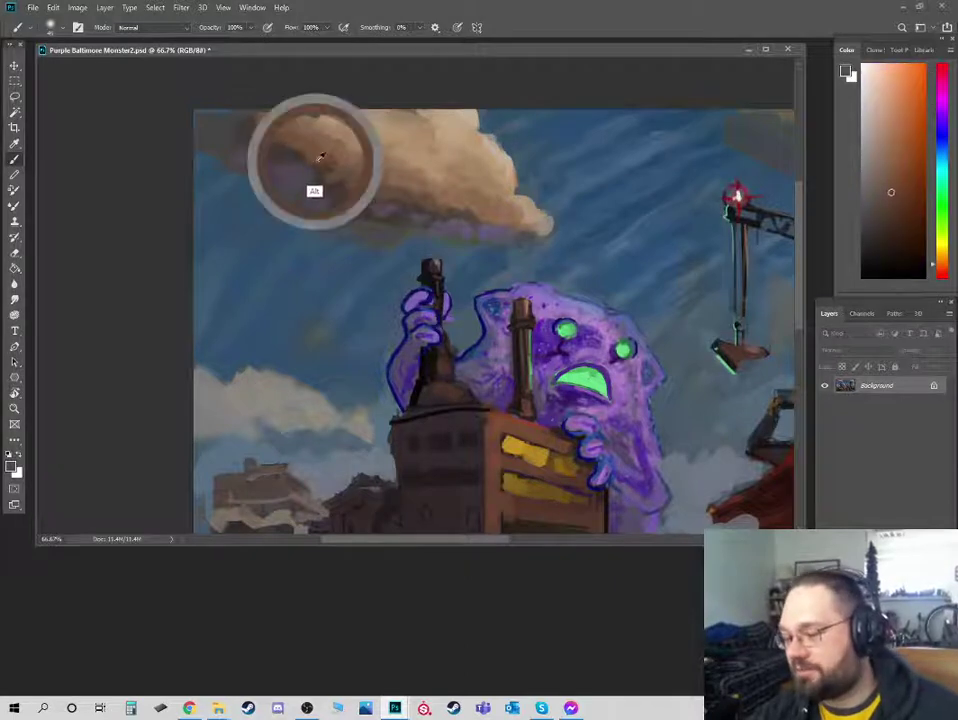
{"action": "left_click", "coordinate": [325, 158], "text": "alt"}
{"action": "left_click", "coordinate": [892, 212]}
{"action": "key", "text": "]"}
{"action": "key", "text": "]"}
{"action": "key", "text": "ctrl+minus"}
{"action": "key", "text": "ctrl+minus"}
{"action": "key", "text": "ctrl+minus"}
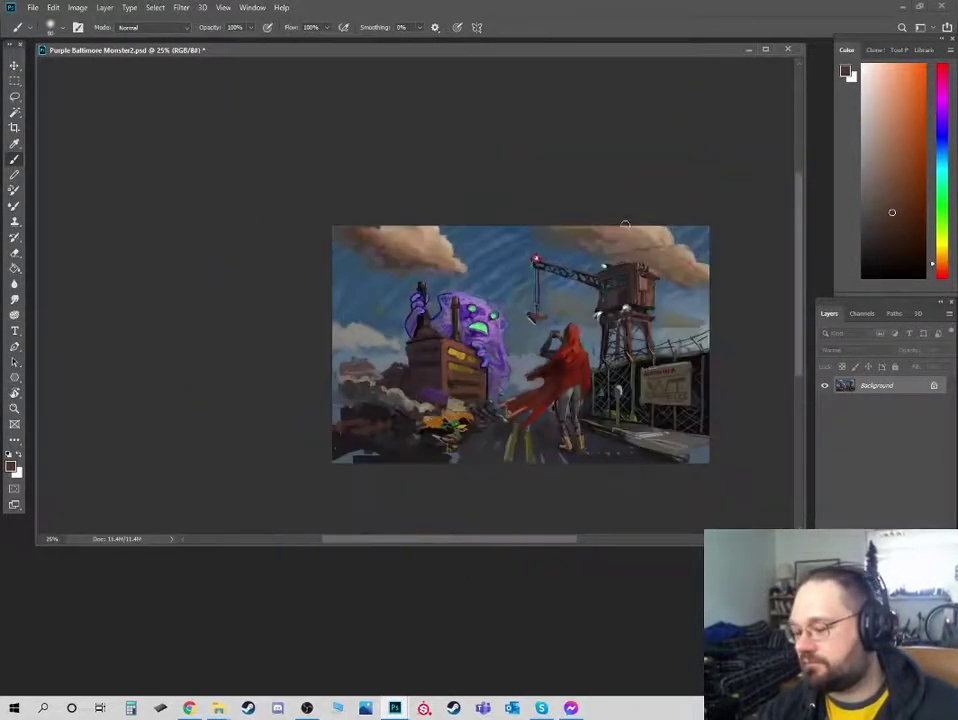
{"action": "key", "text": "ctrl+minus"}
{"action": "key", "text": "ctrl+minus"}
{"action": "key", "text": "ctrl+minus"}
{"action": "key", "text": "ctrl+plus"}
{"action": "key", "text": "ctrl+plus"}
{"action": "key", "text": "ctrl+plus"}
{"action": "key", "text": "ctrl+plus"}
{"action": "key", "text": "ctrl+plus"}
{"action": "mouse_move", "coordinate": [726, 242]}
{"action": "left_mouse_down"}
{"action": "mouse_move", "coordinate": [543, 287]}
{"action": "mouse_move", "coordinate": [434, 331]}
{"action": "left_mouse_up"}
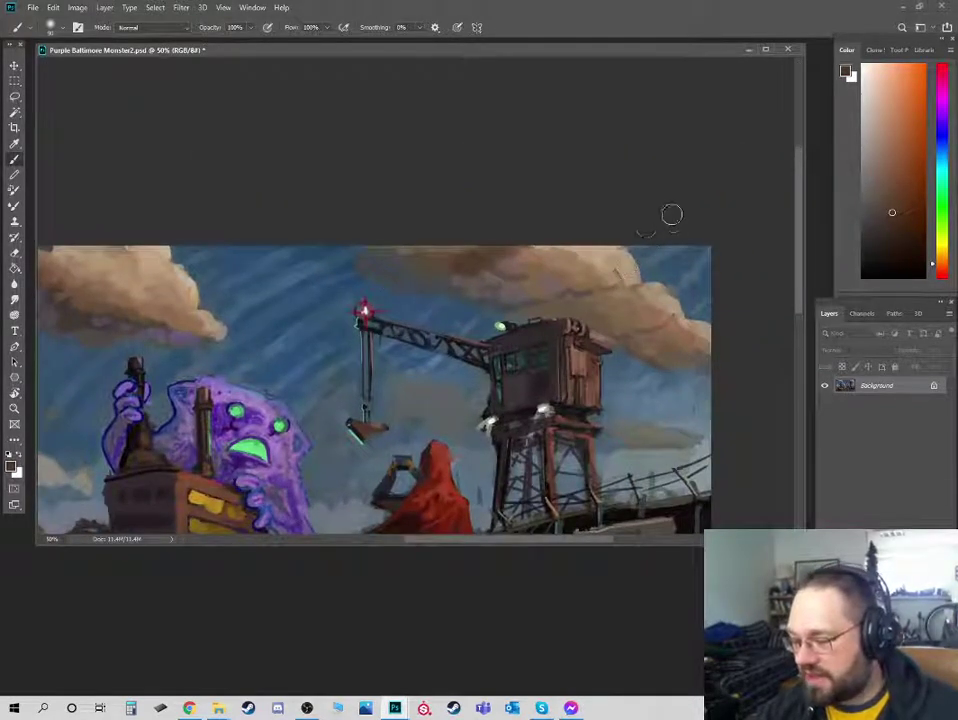
- Repaint the lit slope of the cloud above the crane with beiges sampled from both large clouds
{"action": "left_click", "coordinate": [615, 262], "text": "alt"}
{"action": "mouse_move", "coordinate": [627, 271]}
{"action": "left_mouse_down"}
{"action": "mouse_move", "coordinate": [663, 308]}
{"action": "mouse_move", "coordinate": [651, 305]}
{"action": "left_mouse_up"}
{"action": "left_click", "coordinate": [636, 284], "text": "alt"}
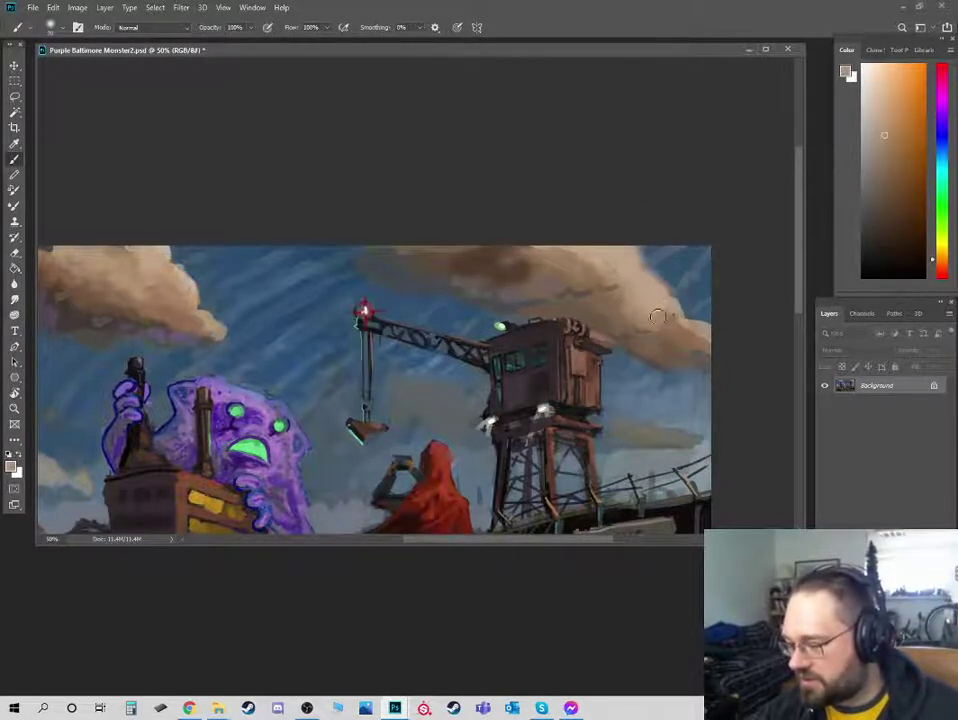
{"action": "left_click", "coordinate": [185, 280], "text": "alt"}
{"action": "left_click", "coordinate": [184, 281], "text": "alt"}
{"action": "mouse_move", "coordinate": [585, 271]}
{"action": "left_mouse_down"}
{"action": "mouse_move", "coordinate": [598, 298]}
{"action": "mouse_move", "coordinate": [563, 264]}
{"action": "left_mouse_up"}
- Shade the underside of the crane cloud with browns and muted purples sampled from the factory cloud
{"action": "left_click", "coordinate": [139, 314], "text": "alt"}
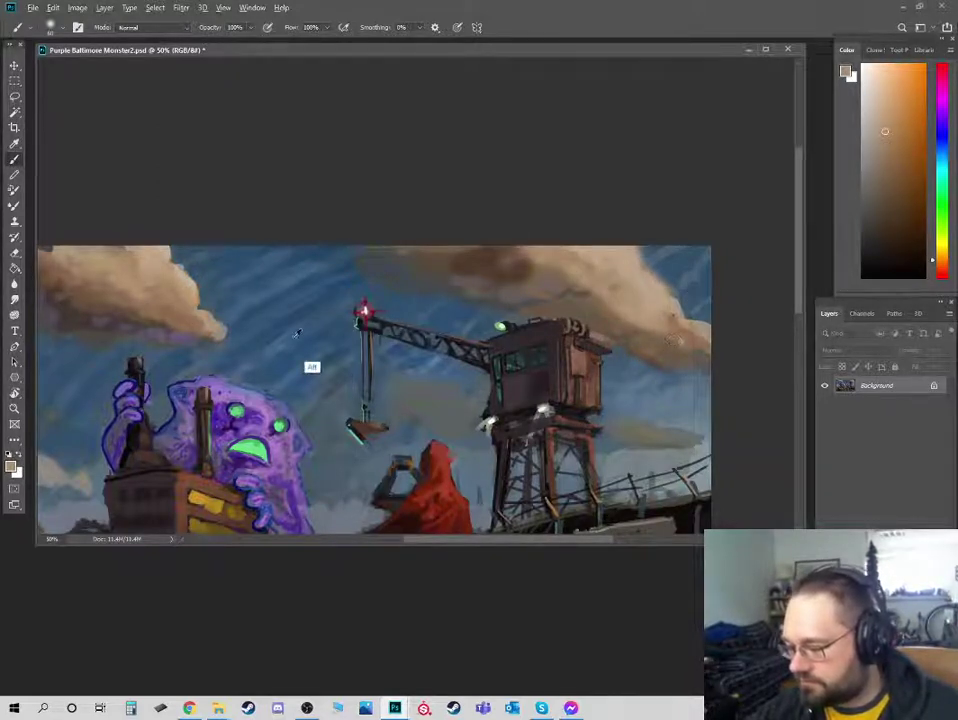
{"action": "left_click", "coordinate": [167, 322], "text": "alt"}
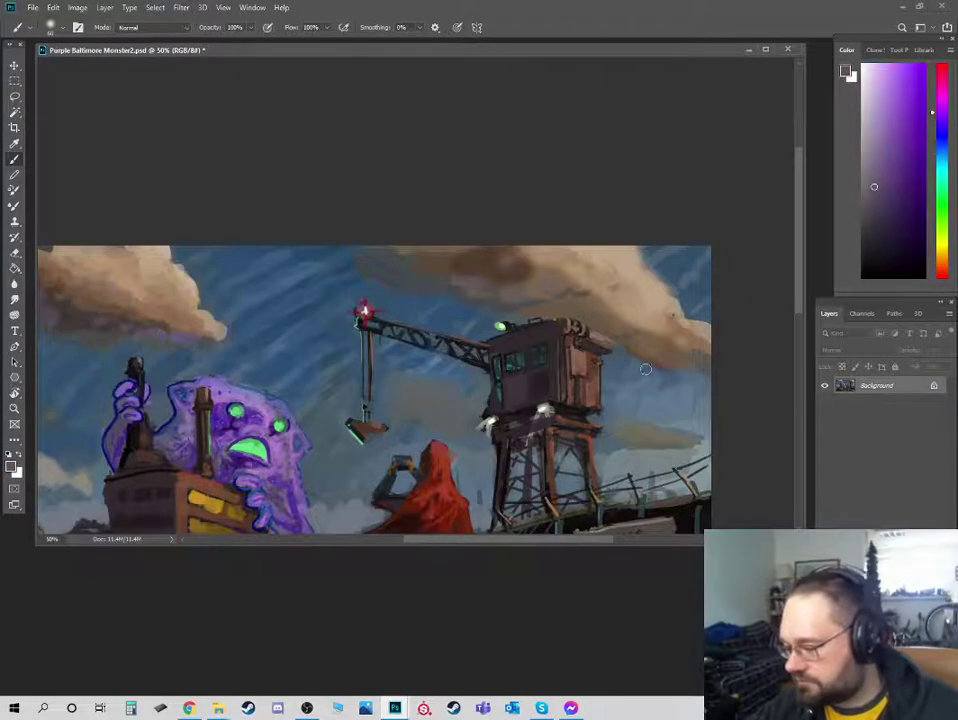
{"action": "left_click", "coordinate": [143, 331], "text": "alt"}
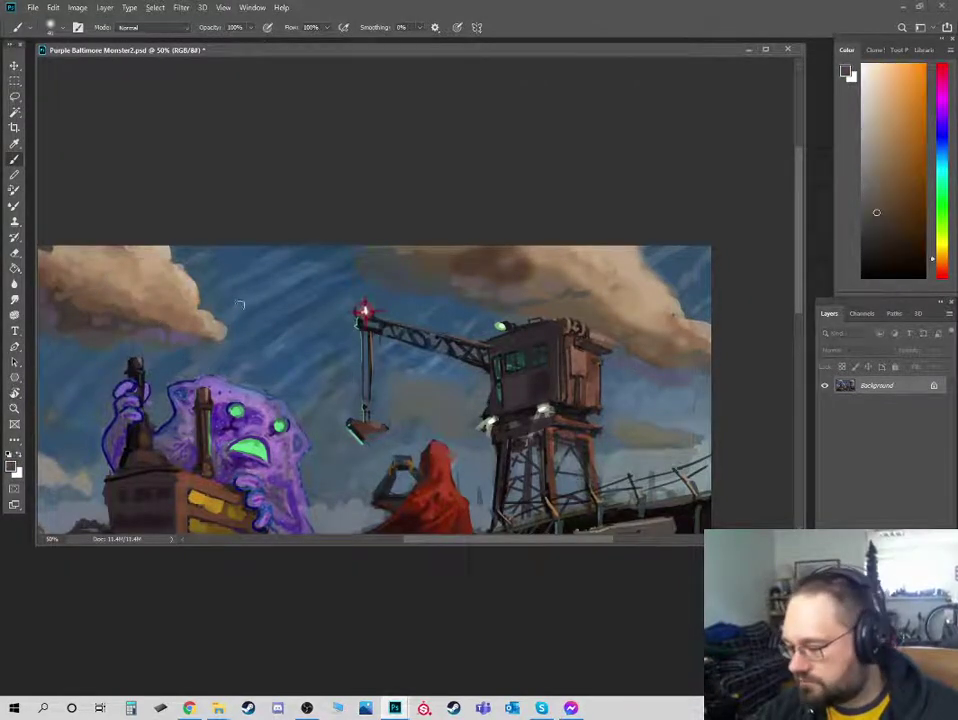
{"action": "left_click", "coordinate": [607, 326], "text": "alt"}
- Adjust the brush and darken the cloud's shadow beside the crane cabin's roof with sampled dark greys
{"action": "key", "text": "d"}
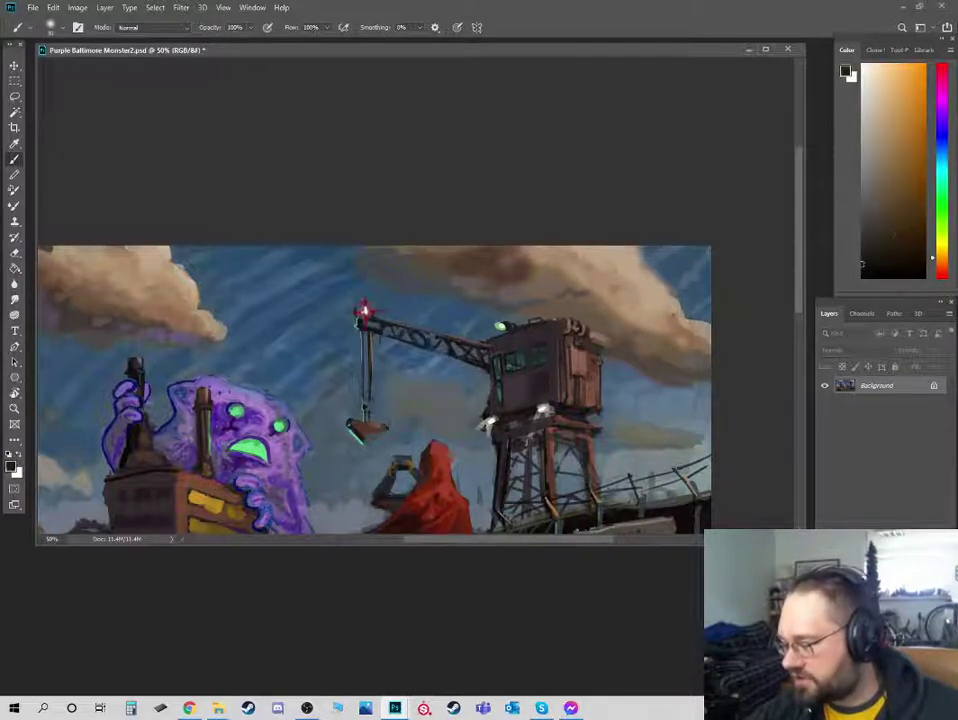
{"action": "right_click", "coordinate": [622, 340]}
{"action": "left_click", "coordinate": [692, 500]}
{"action": "left_click", "coordinate": [695, 467]}
{"action": "left_click", "coordinate": [679, 524]}
{"action": "key", "text": "Return"}
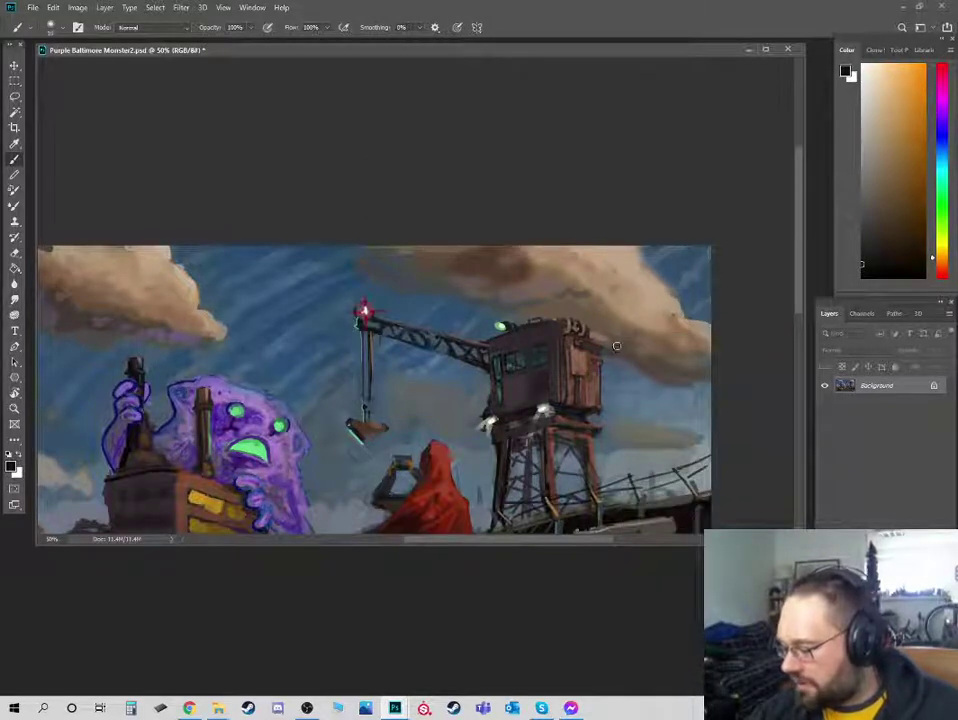
{"action": "left_click", "coordinate": [618, 346], "text": "alt"}
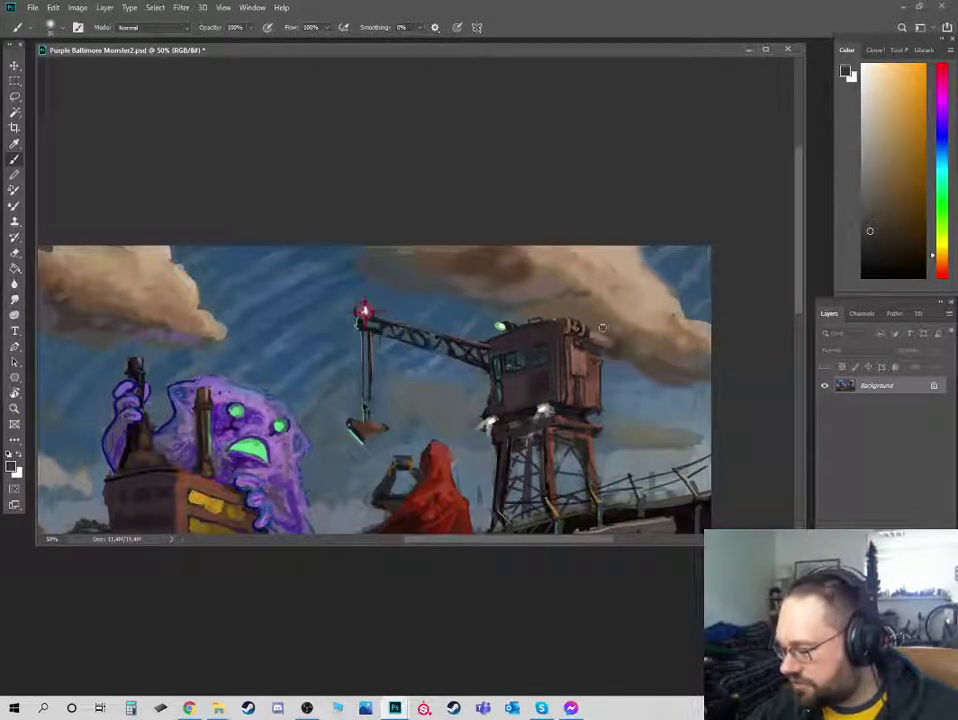
{"action": "key", "text": "ctrl+plus"}
{"action": "key", "text": "ctrl+plus"}
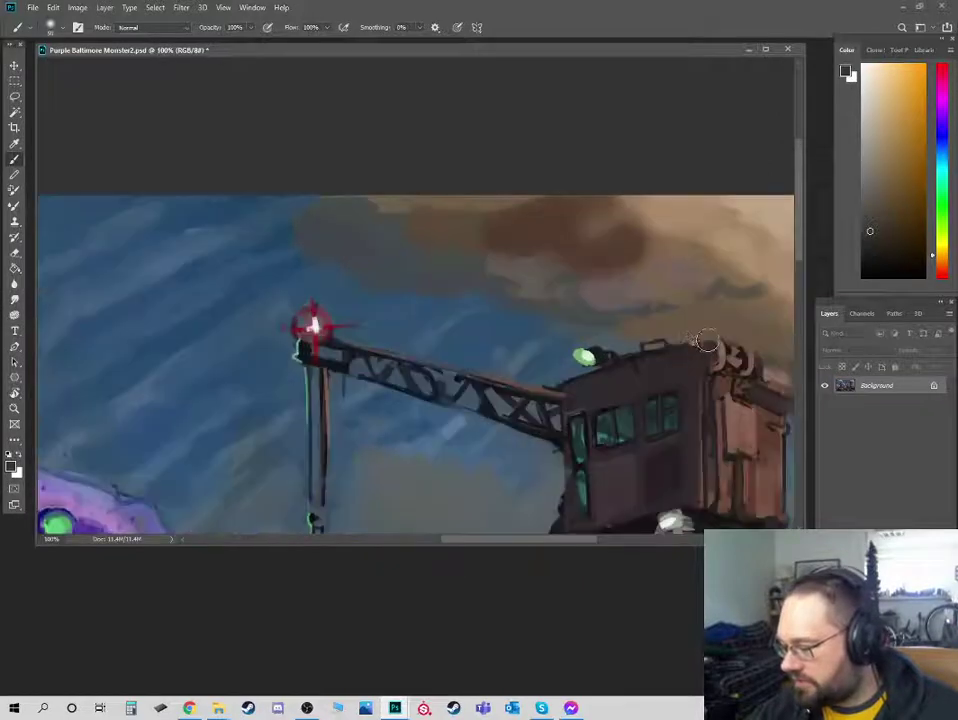
{"action": "left_click_drag", "start_coordinate": [764, 319], "coordinate": [458, 252]}
{"action": "left_click", "coordinate": [507, 321], "text": "alt"}
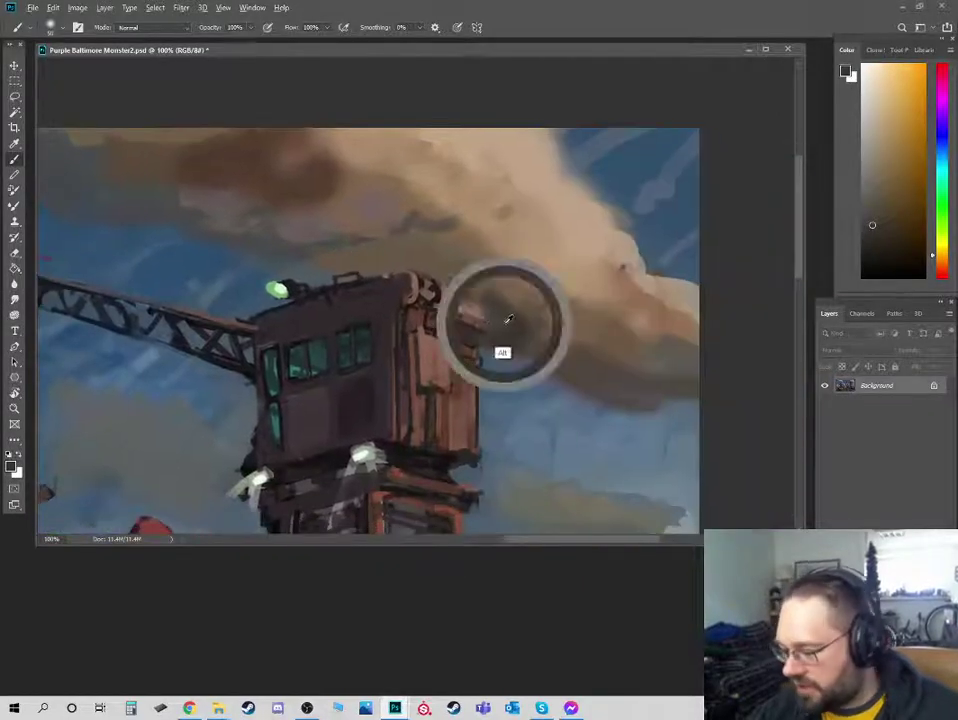
- Switch to a much smaller Hard Round brush and paint a dusty pink box at the rear of the crane cabin's roof
{"action": "right_click", "coordinate": [526, 250]}
{"action": "left_click", "coordinate": [605, 409]}
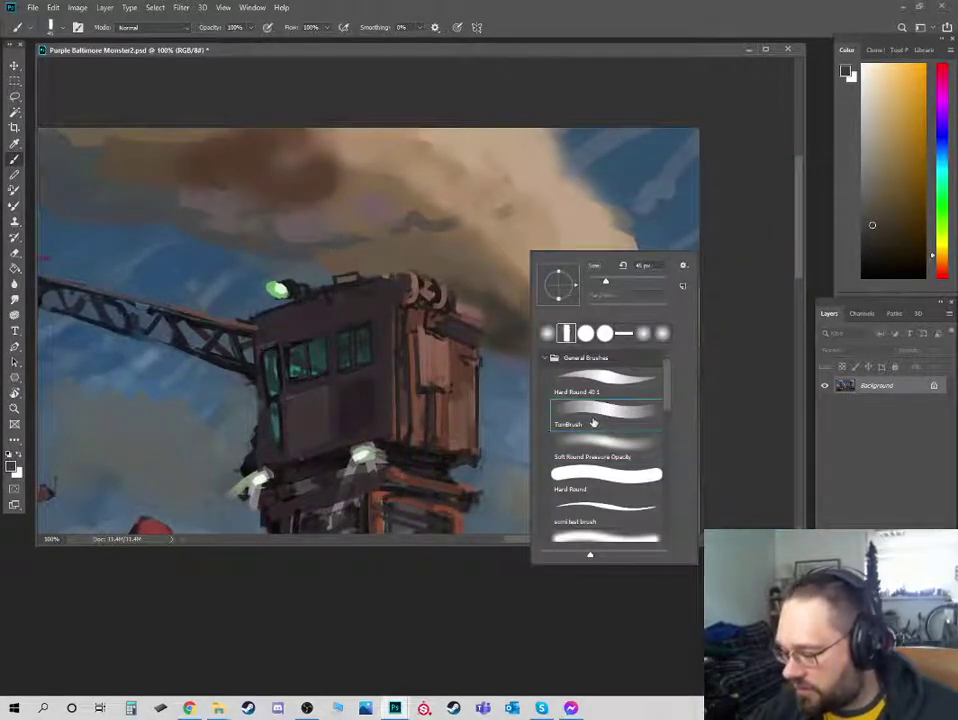
{"action": "left_click", "coordinate": [597, 484]}
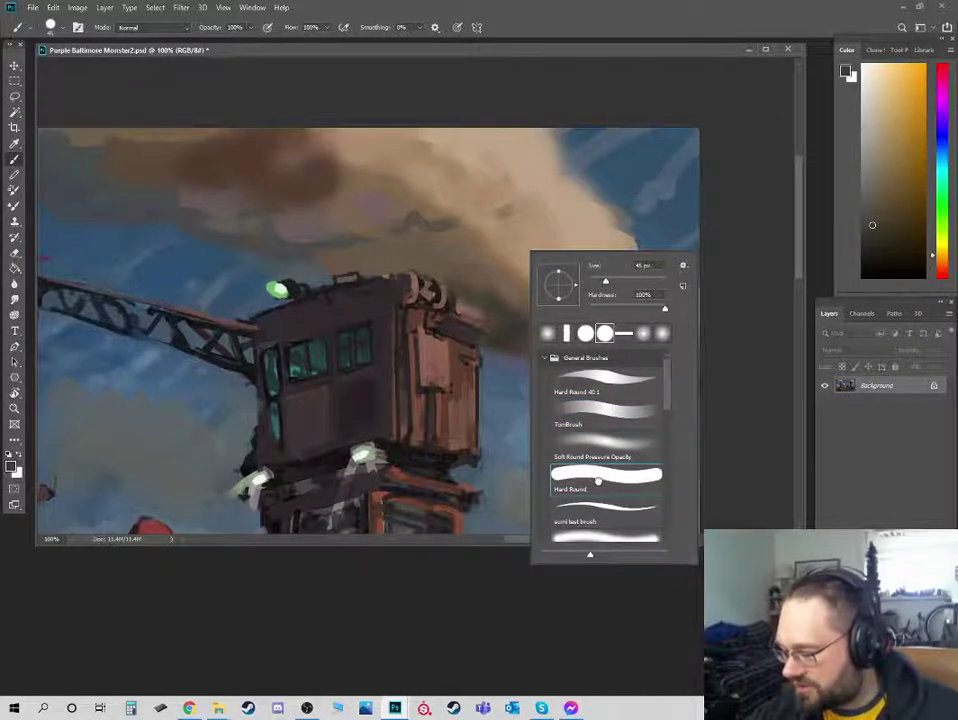
{"action": "left_click", "coordinate": [549, 60]}
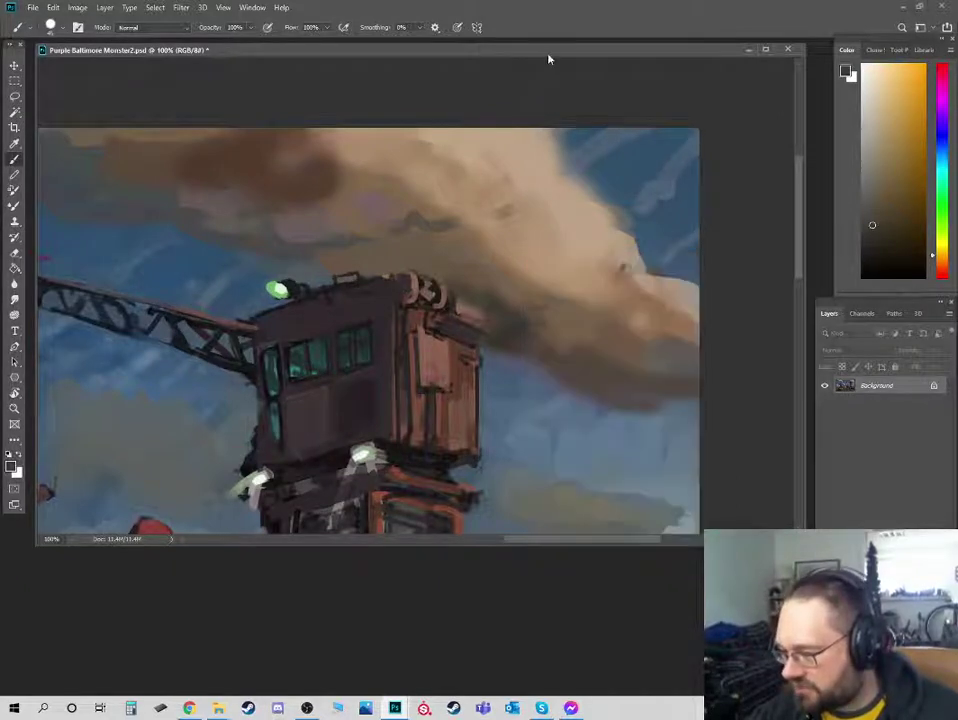
{"action": "left_click", "coordinate": [459, 334], "text": "alt"}
{"action": "left_click", "coordinate": [882, 148]}
{"action": "key", "text": "["}
{"action": "key", "text": "["}
{"action": "key", "text": "["}
{"action": "key", "text": "["}
{"action": "key", "text": "["}
{"action": "key", "text": "["}
{"action": "key", "text": "["}
{"action": "key", "text": "["}
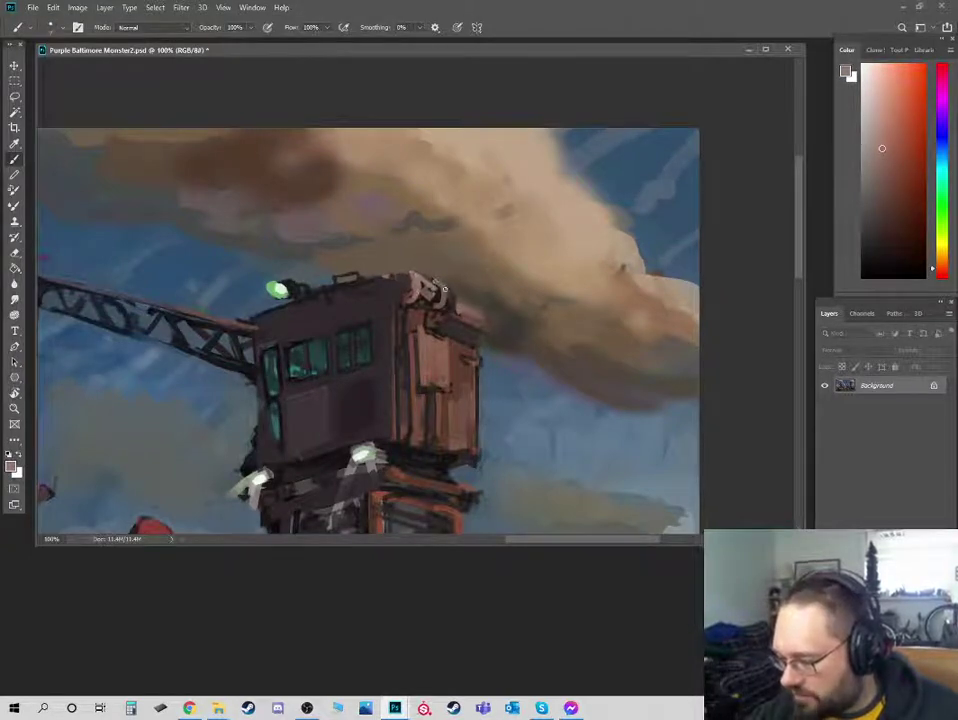
{"action": "mouse_move", "coordinate": [447, 296]}
{"action": "left_mouse_down"}
{"action": "mouse_move", "coordinate": [442, 306]}
{"action": "mouse_move", "coordinate": [463, 291]}
{"action": "mouse_move", "coordinate": [486, 304]}
{"action": "mouse_move", "coordinate": [486, 328]}
{"action": "left_mouse_up"}
- Fill in the roof box using TomBrush, then shade it with a sampled dark tone at 30% opacity
{"action": "left_click", "coordinate": [473, 289], "text": "alt"}
{"action": "right_click", "coordinate": [485, 292]}
{"action": "double_click", "coordinate": [569, 456]}
{"action": "left_click", "coordinate": [470, 300], "text": "alt"}
{"action": "left_click_drag", "start_coordinate": [478, 303], "coordinate": [458, 294]}
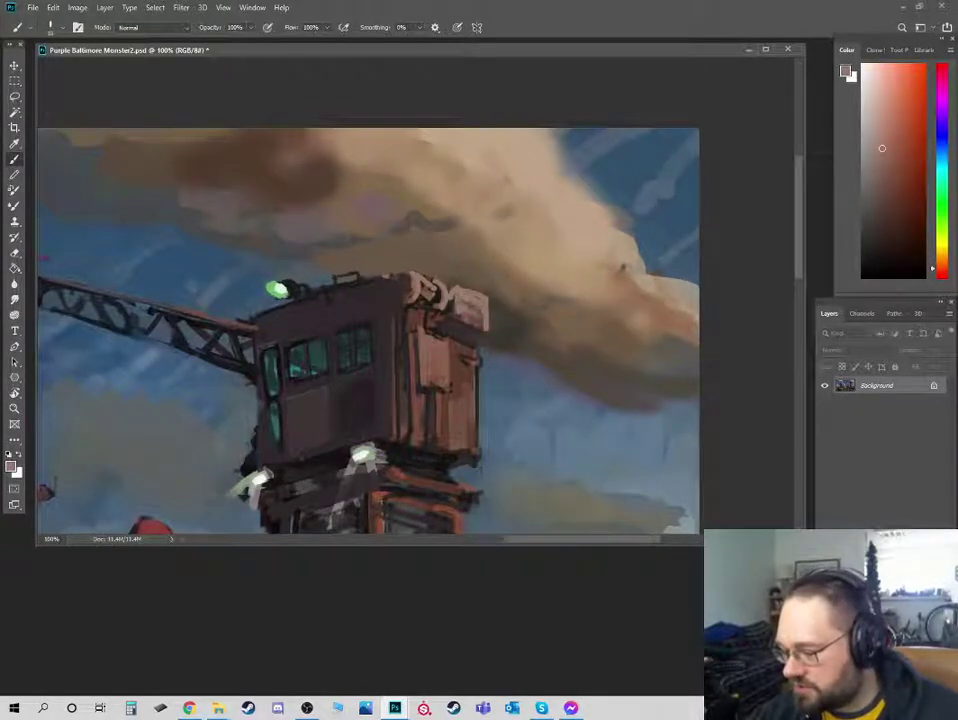
{"action": "left_click", "coordinate": [484, 316], "text": "alt"}
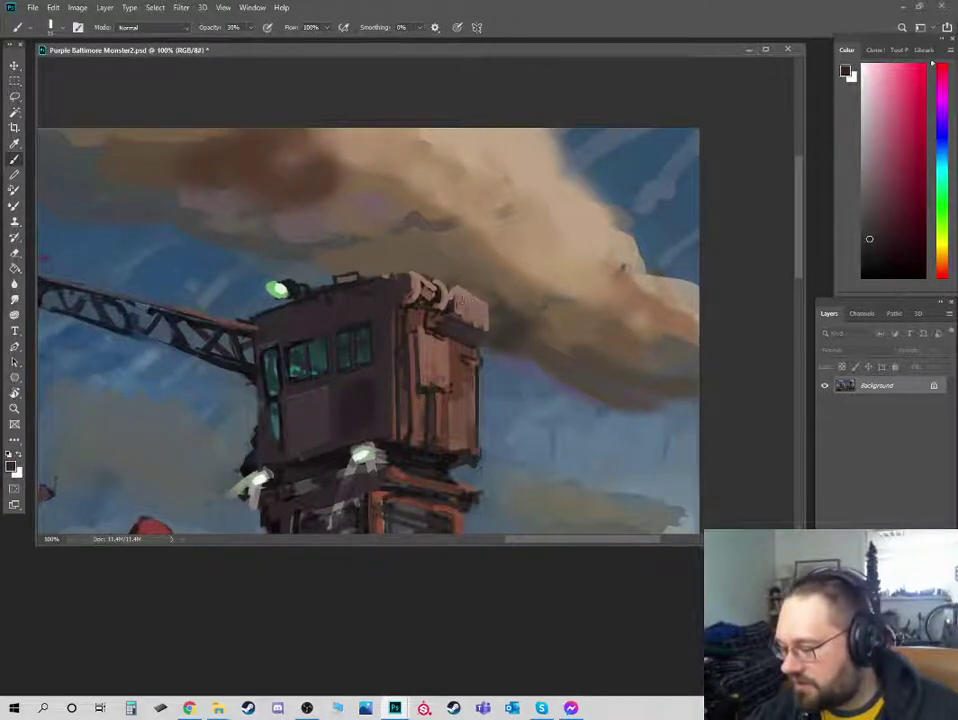
- Define the round winch parts on the cabin roof with sampled dark tones and reddish brown, restoring opacity to 100%
{"action": "left_click", "coordinate": [420, 300], "text": "alt"}
{"action": "left_click", "coordinate": [413, 289], "text": "alt"}
{"action": "key", "text": "0"}
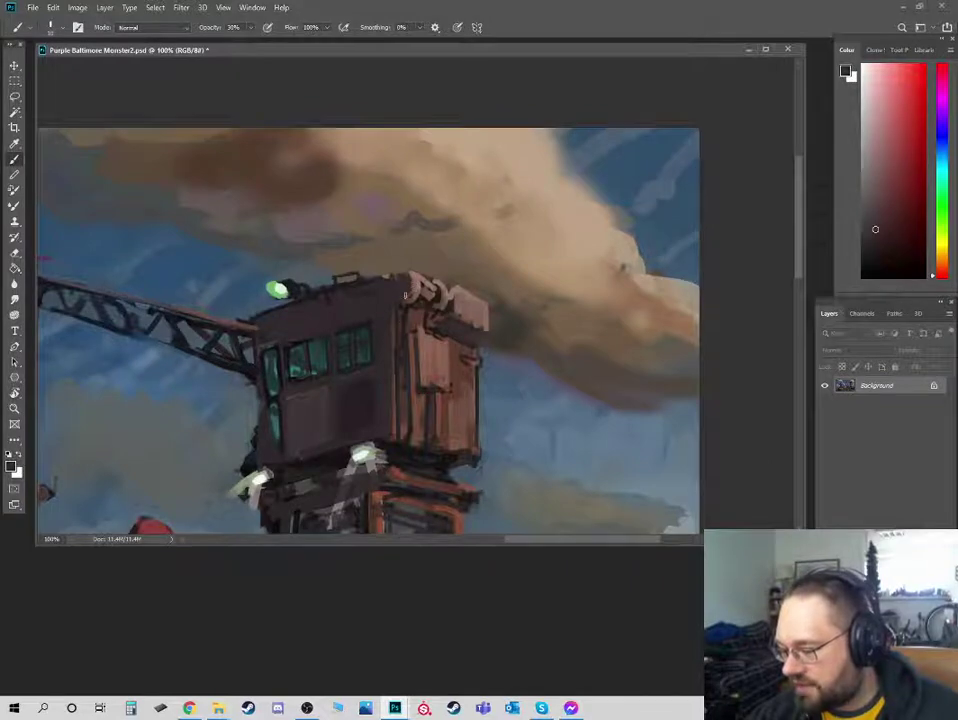
{"action": "left_click", "coordinate": [408, 304], "text": "alt"}
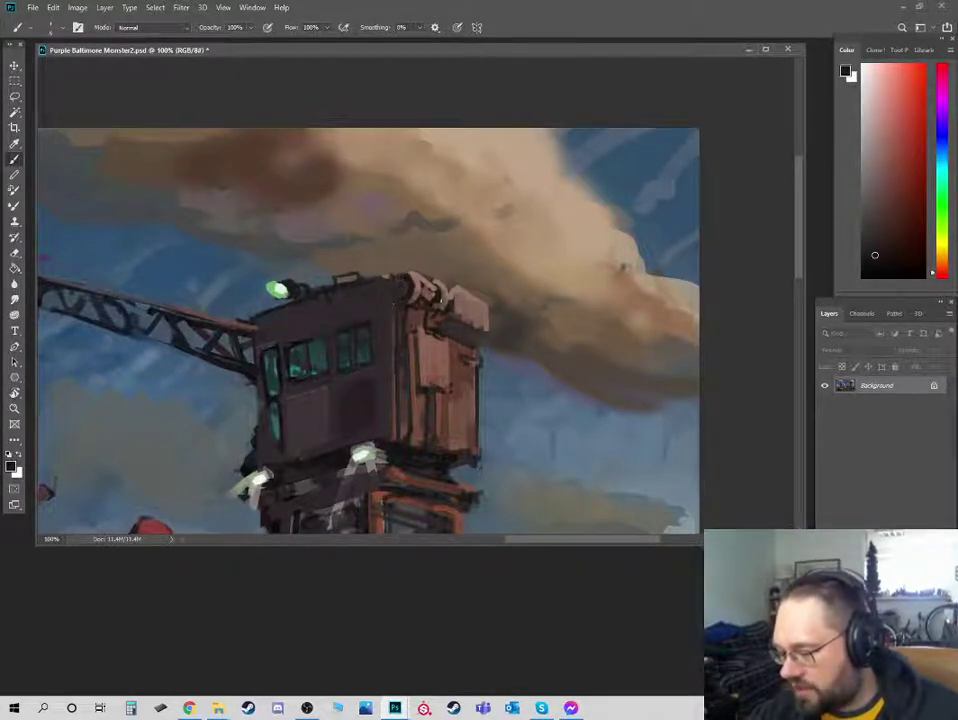
{"action": "left_click", "coordinate": [323, 218], "text": "alt"}
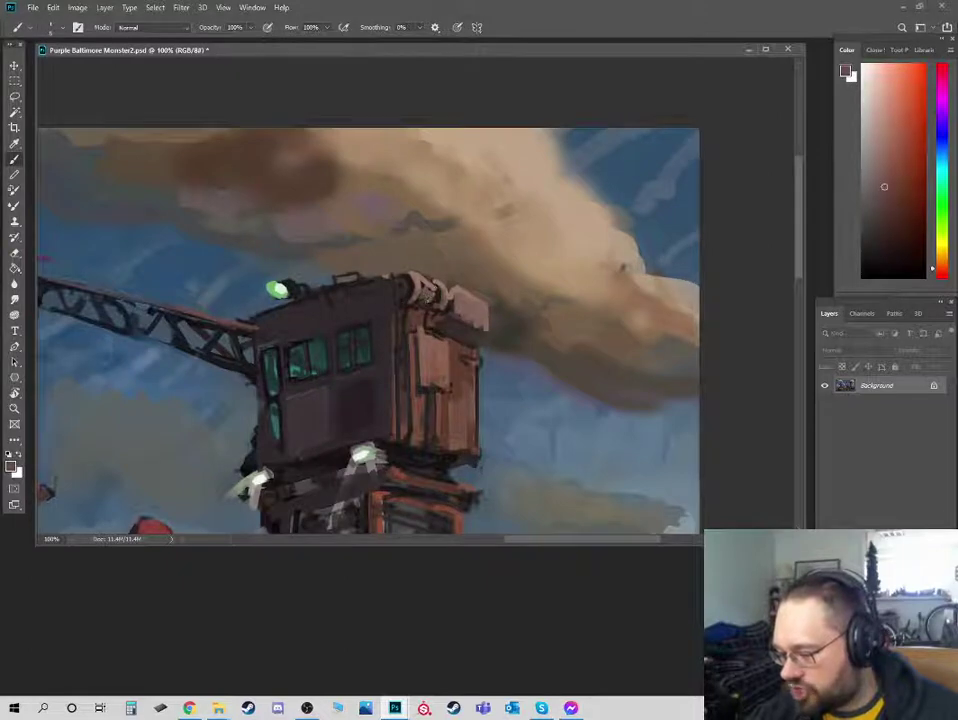
- Paint a dusty pink panel box and dark lattice detail on the crane cabin's side wall with sampled blacks, pinks and reddish brown
{"action": "left_click", "coordinate": [316, 224], "text": "alt"}
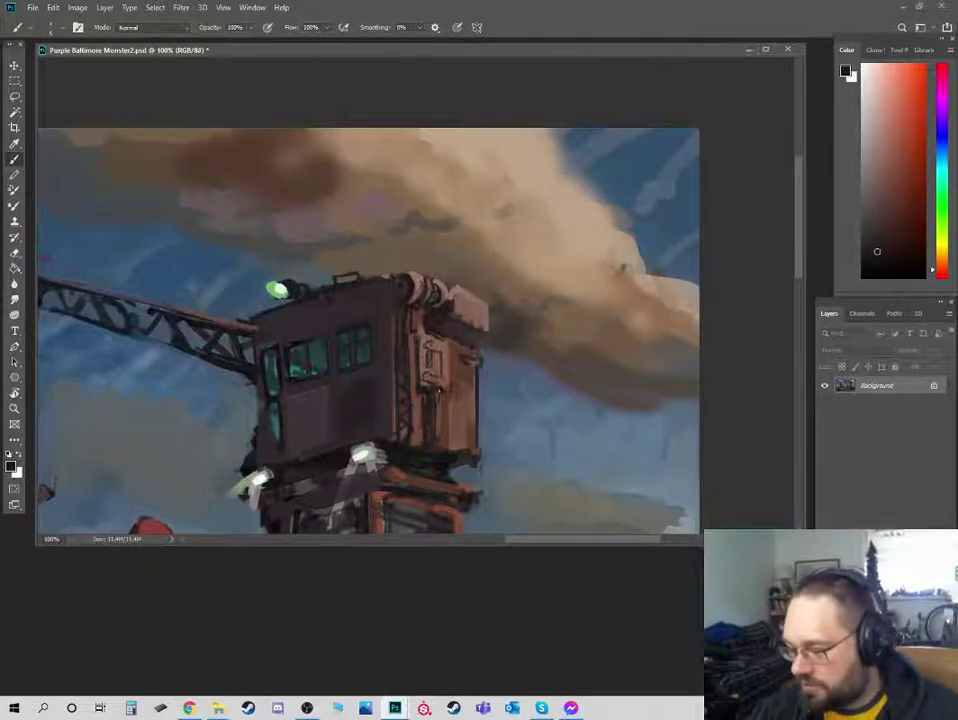
{"action": "left_click", "coordinate": [428, 385], "text": "alt"}
{"action": "left_click", "coordinate": [433, 377], "text": "alt"}
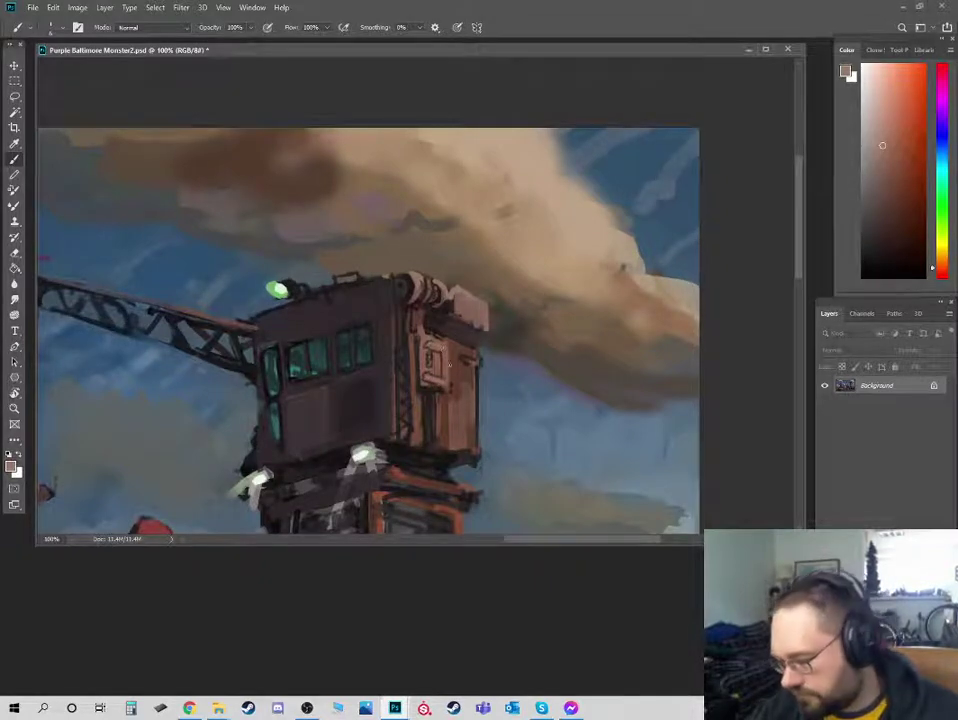
{"action": "left_click", "coordinate": [466, 358], "text": "alt"}
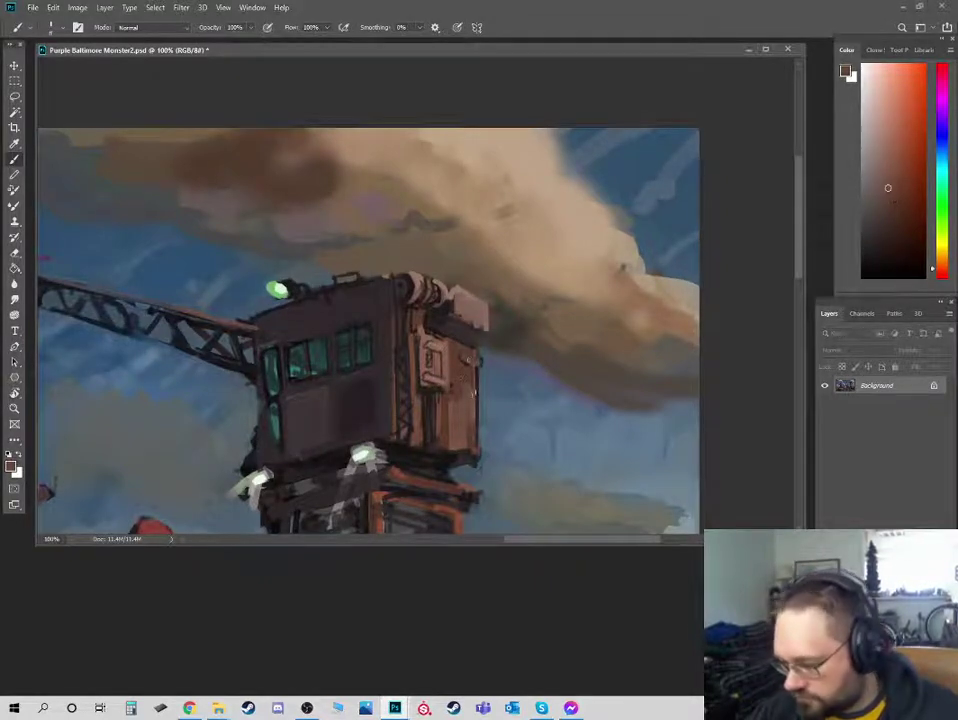
- Refine the crane cabin's front wall and window frames with sampled dark purple and near-black tones, enlarging the brush slightly
{"action": "left_click", "coordinate": [338, 386], "text": "alt"}
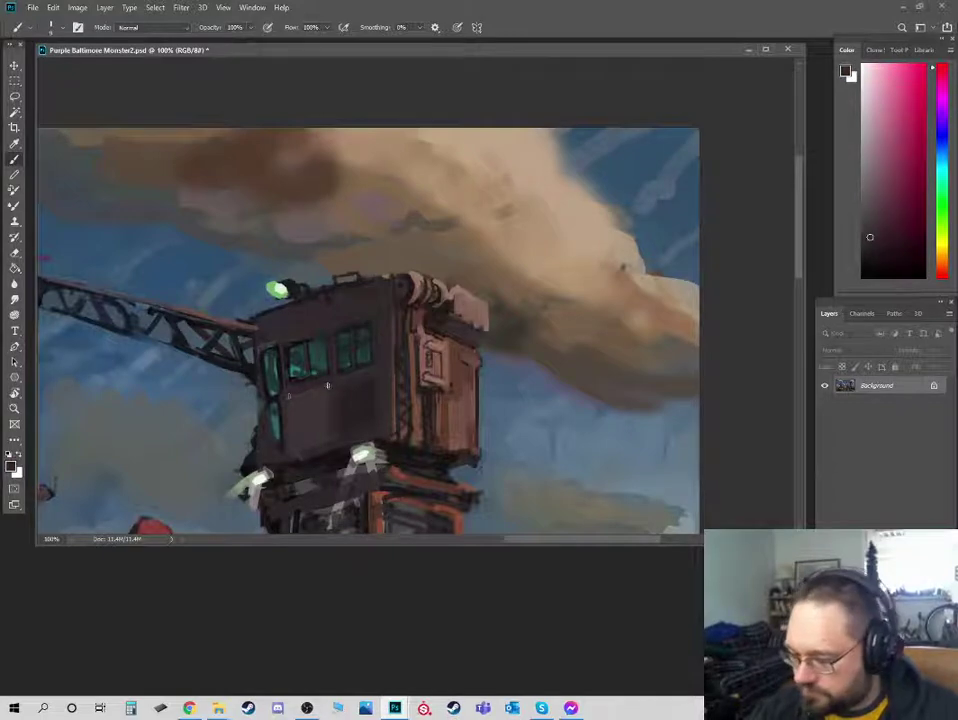
{"action": "key", "text": "ctrl+minus"}
{"action": "key", "text": "ctrl+minus"}
{"action": "key", "text": "ctrl+plus"}
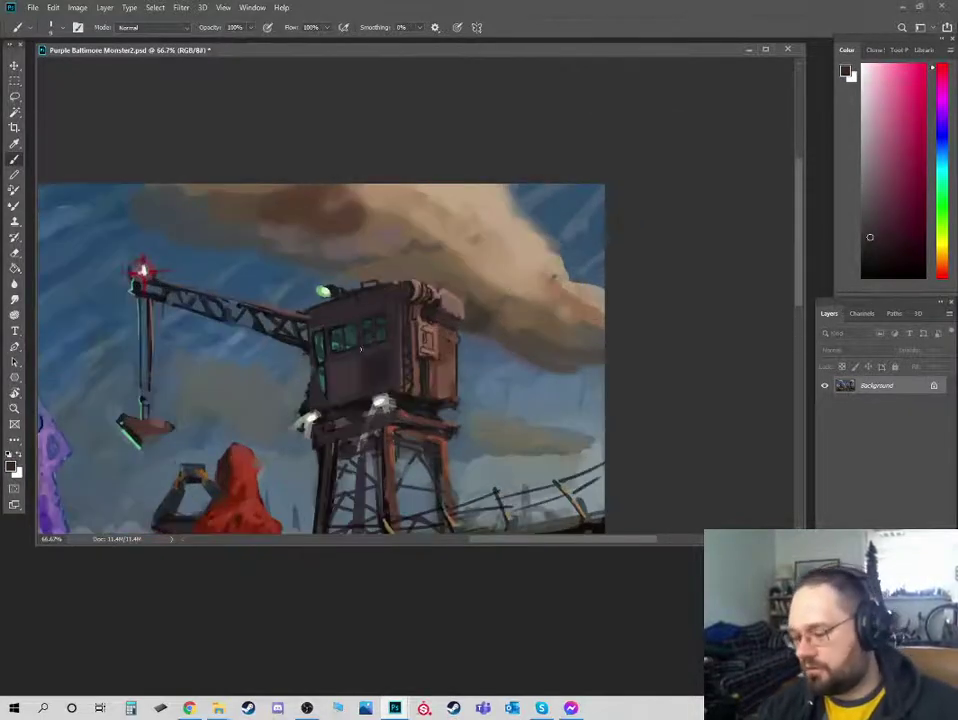
{"action": "left_click", "coordinate": [326, 390], "text": "alt"}
{"action": "left_click", "coordinate": [327, 336], "text": "alt"}
{"action": "key", "text": "bracketright"}
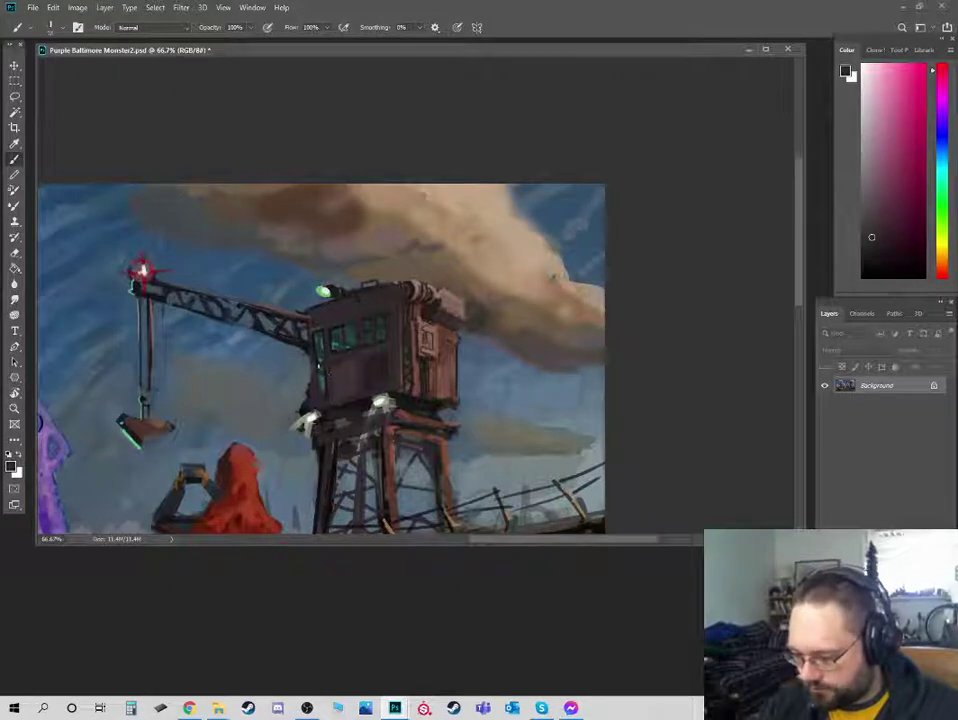
{"action": "left_click", "coordinate": [330, 326], "text": "alt"}
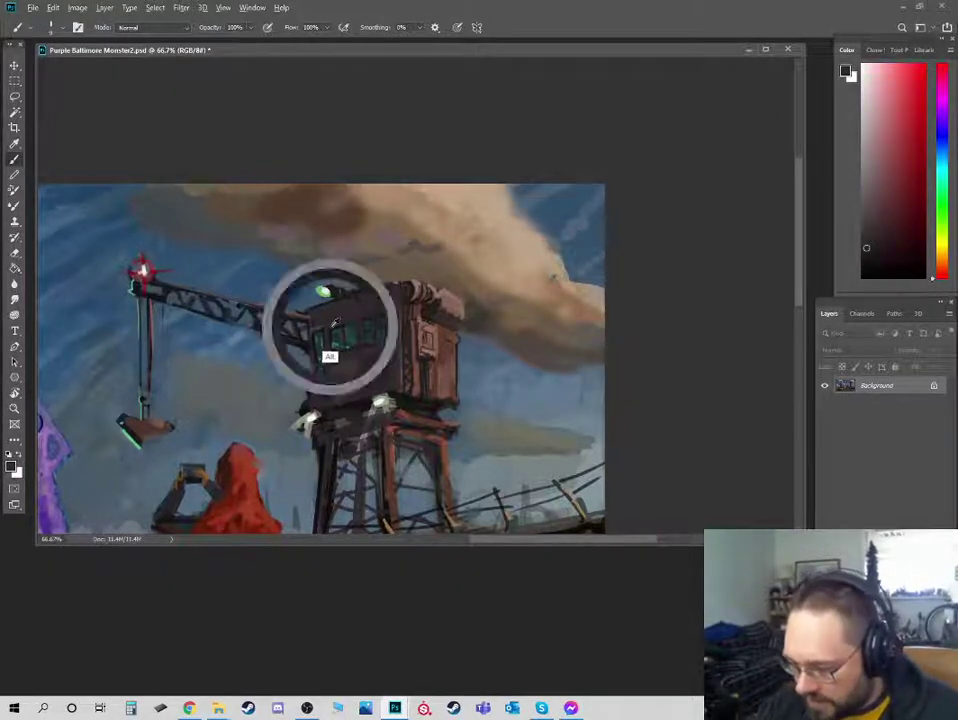
- Darken the platform beneath the crane cabin and clean up the shapes around its floodlights with sampled blacks and cloud greys
{"action": "key", "text": "ctrl+plus"}
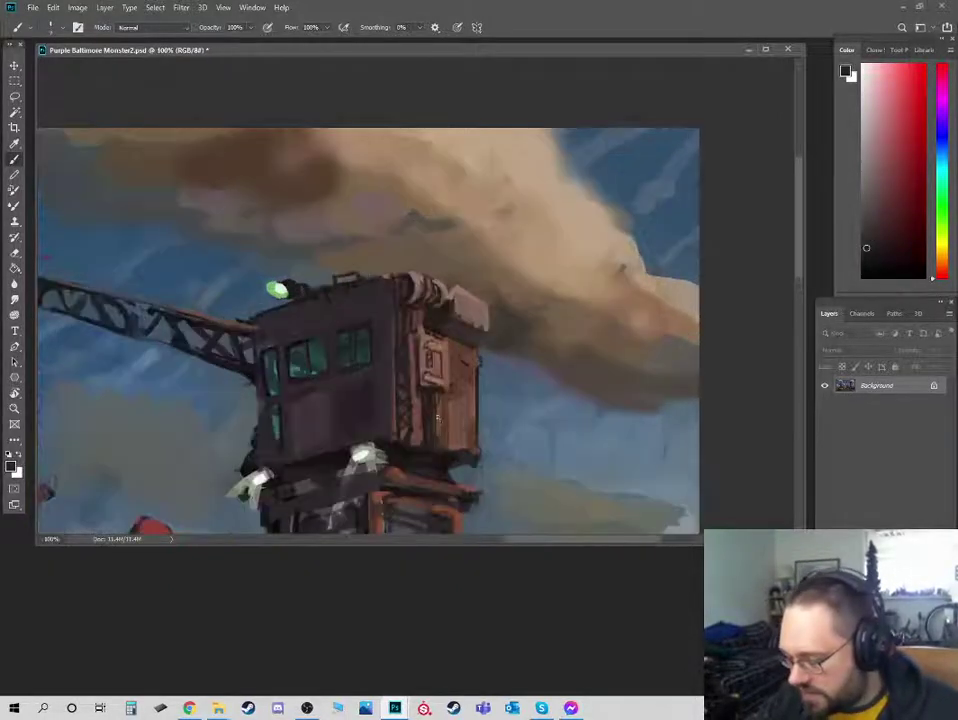
{"action": "left_click_drag", "start_coordinate": [321, 465], "coordinate": [390, 286]}
{"action": "left_click", "coordinate": [393, 280], "text": "alt"}
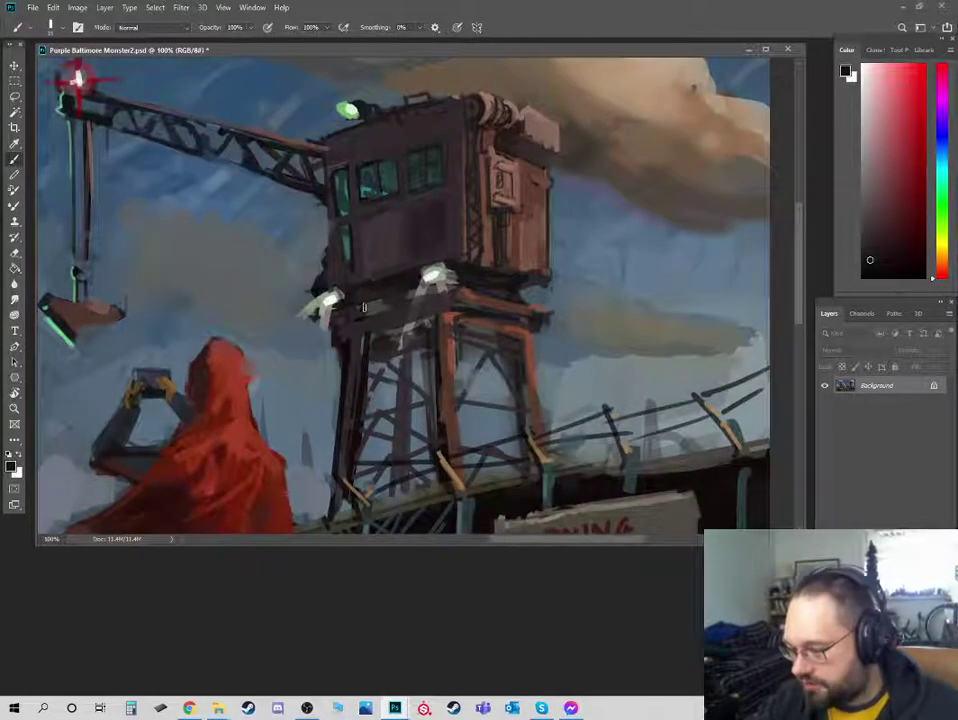
{"action": "left_click", "coordinate": [247, 267], "text": "alt"}
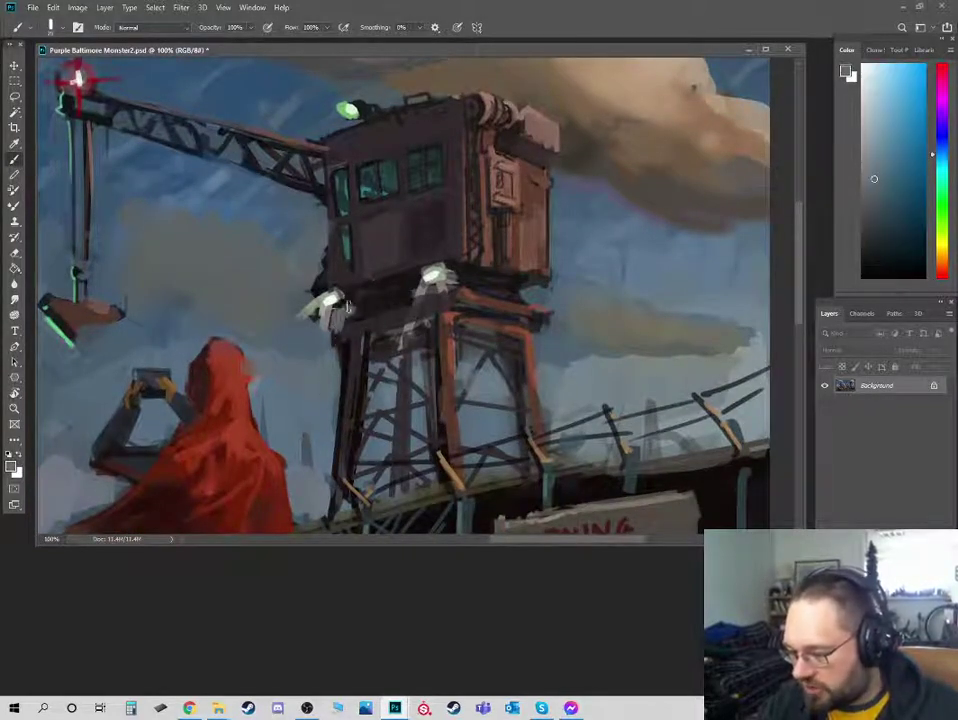
{"action": "left_click", "coordinate": [258, 236], "text": "alt"}
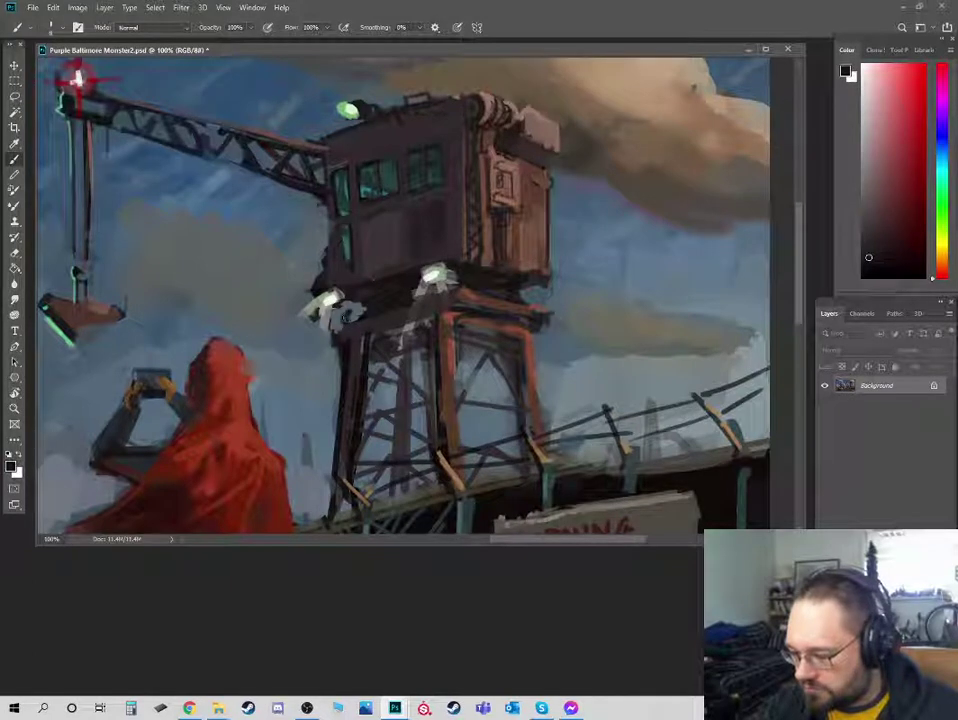
{"action": "left_click", "coordinate": [361, 320], "text": "alt"}
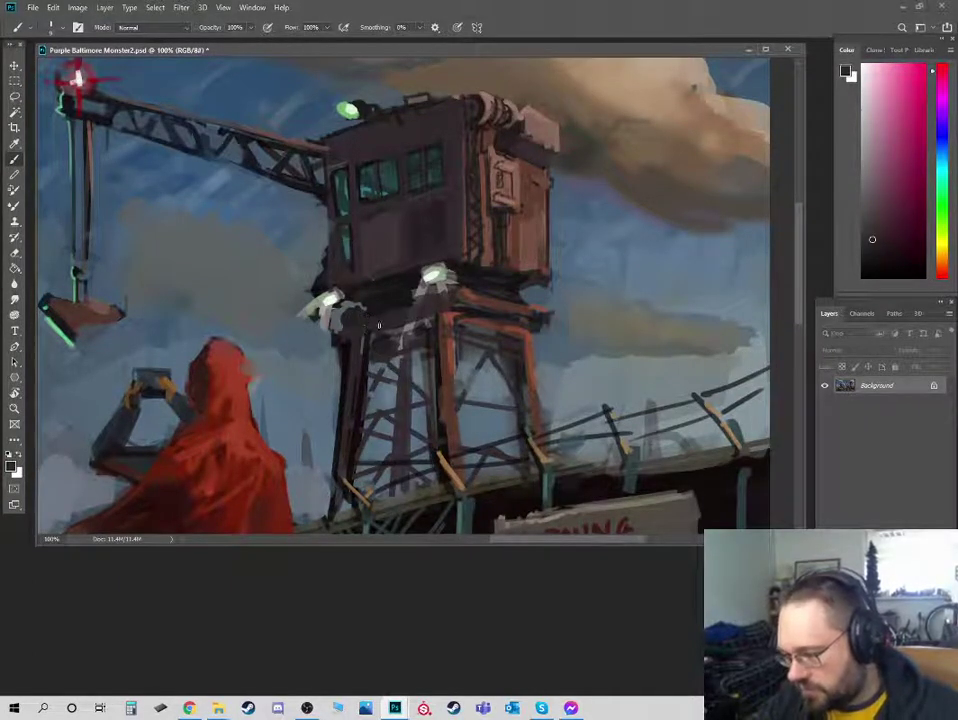
{"action": "left_click", "coordinate": [262, 250], "text": "alt"}
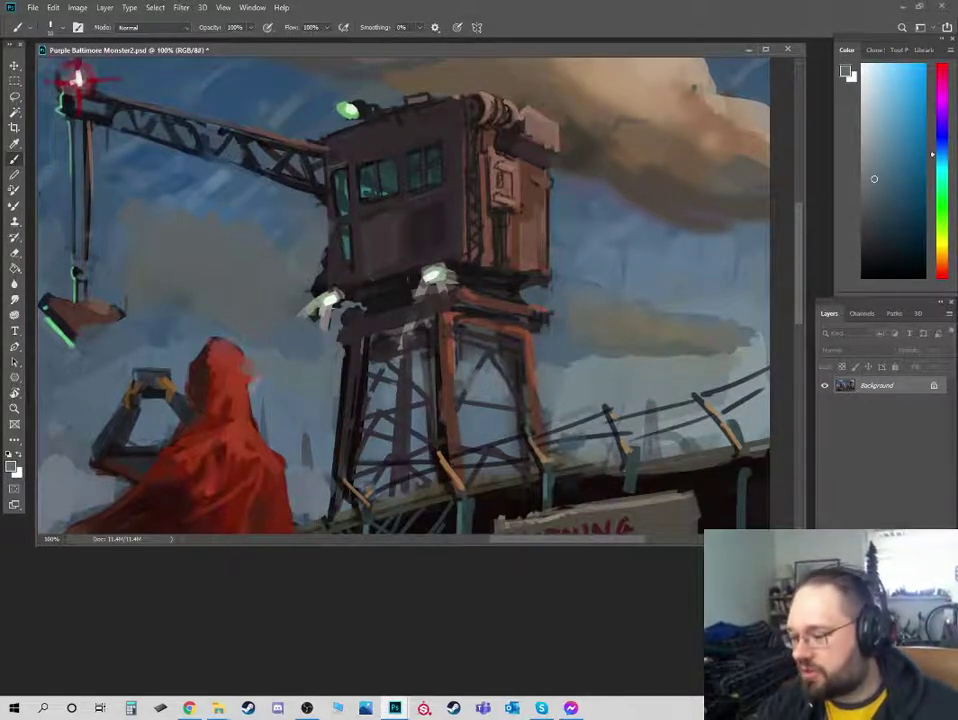
{"action": "left_click", "coordinate": [371, 278], "text": "alt"}
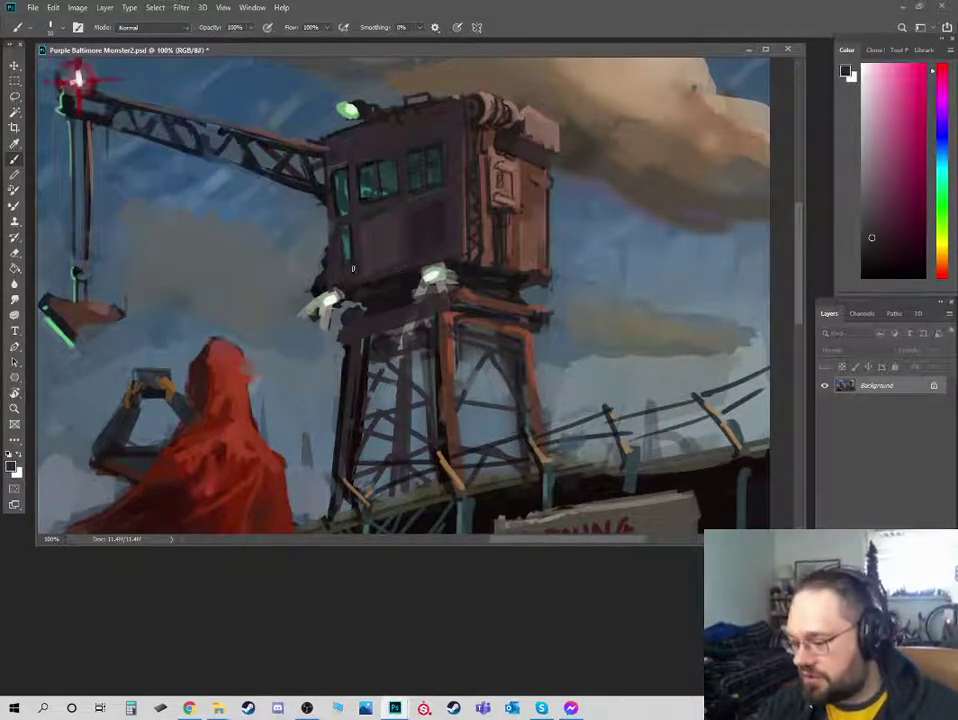
- Define the lower edge and vertical posts of the cabin's reddish side wall with sampled browns and near-blacks
{"action": "left_click", "coordinate": [484, 259], "text": "alt"}
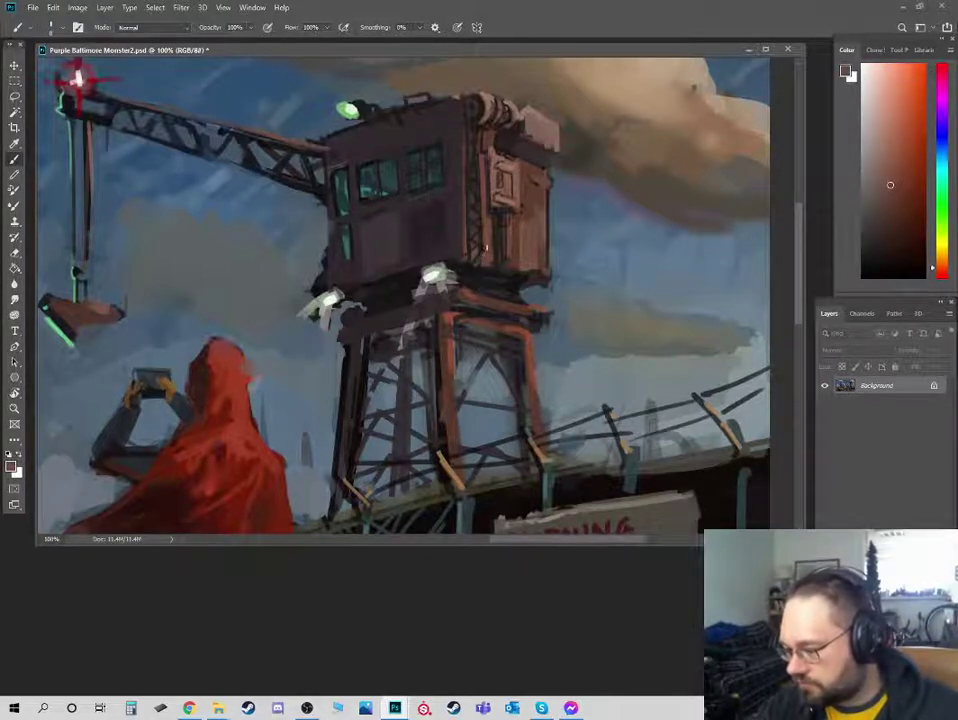
{"action": "left_click", "coordinate": [519, 230], "text": "alt"}
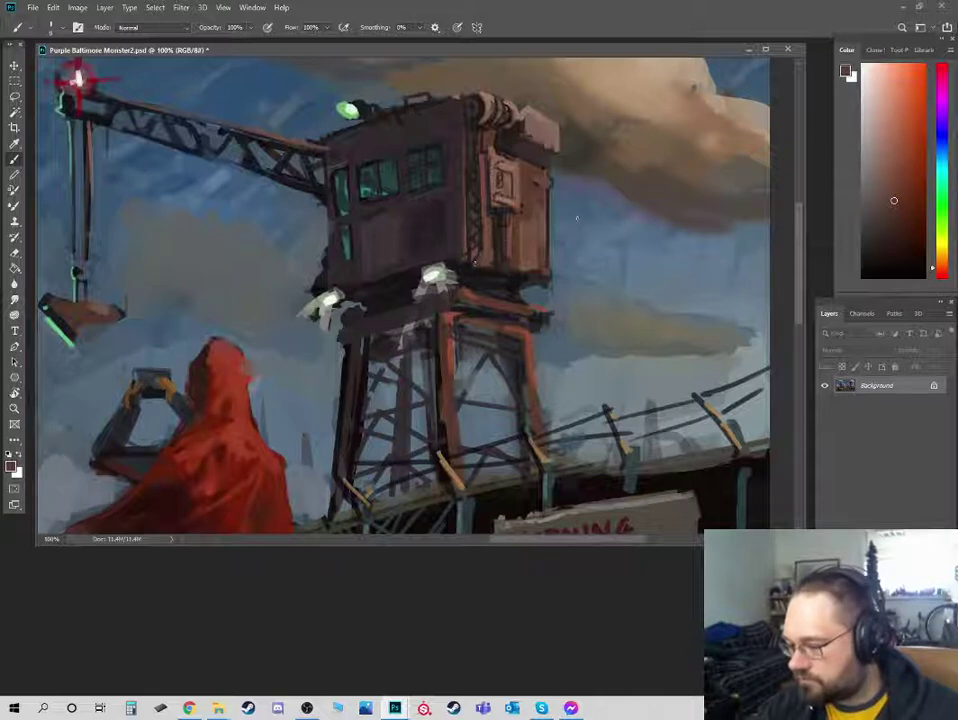
{"action": "left_click", "coordinate": [471, 269], "text": "alt"}
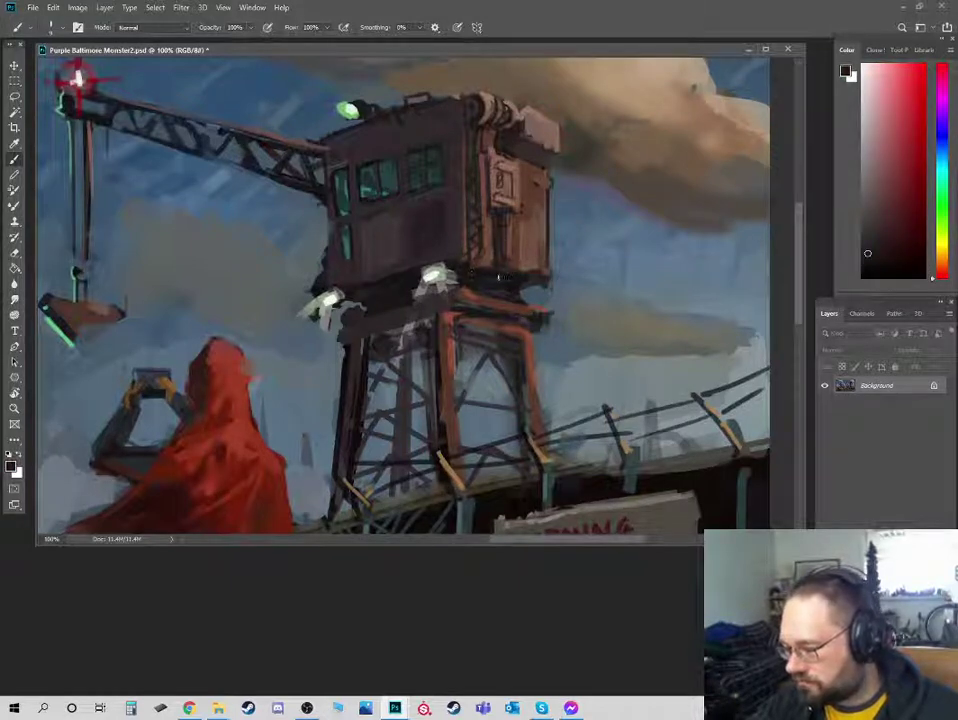
{"action": "left_click", "coordinate": [484, 258], "text": "alt"}
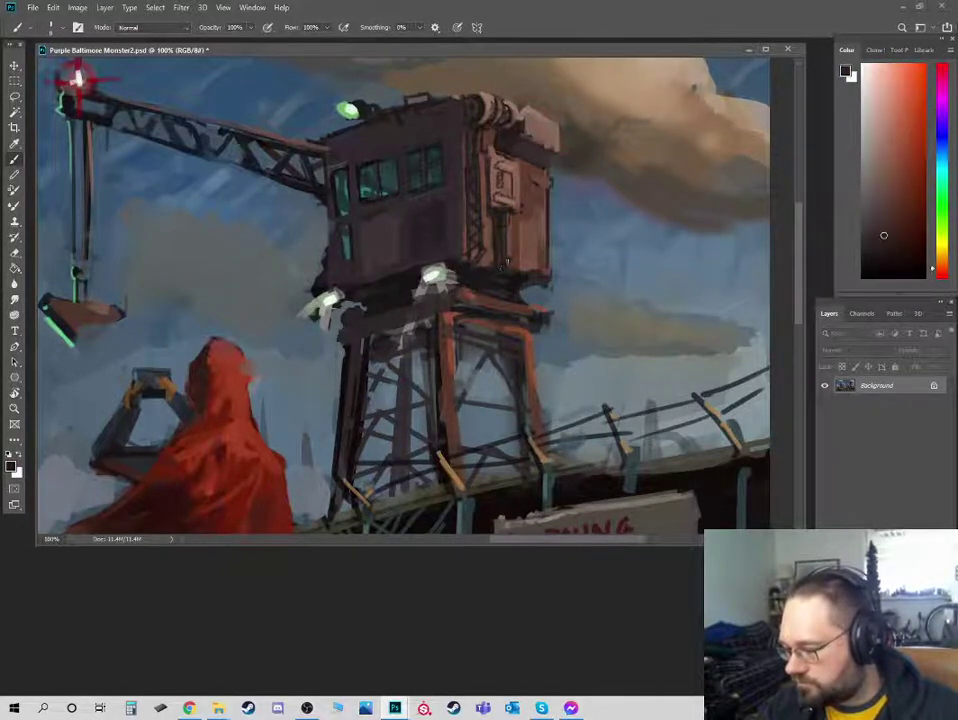
{"action": "left_click", "coordinate": [490, 268], "text": "alt"}
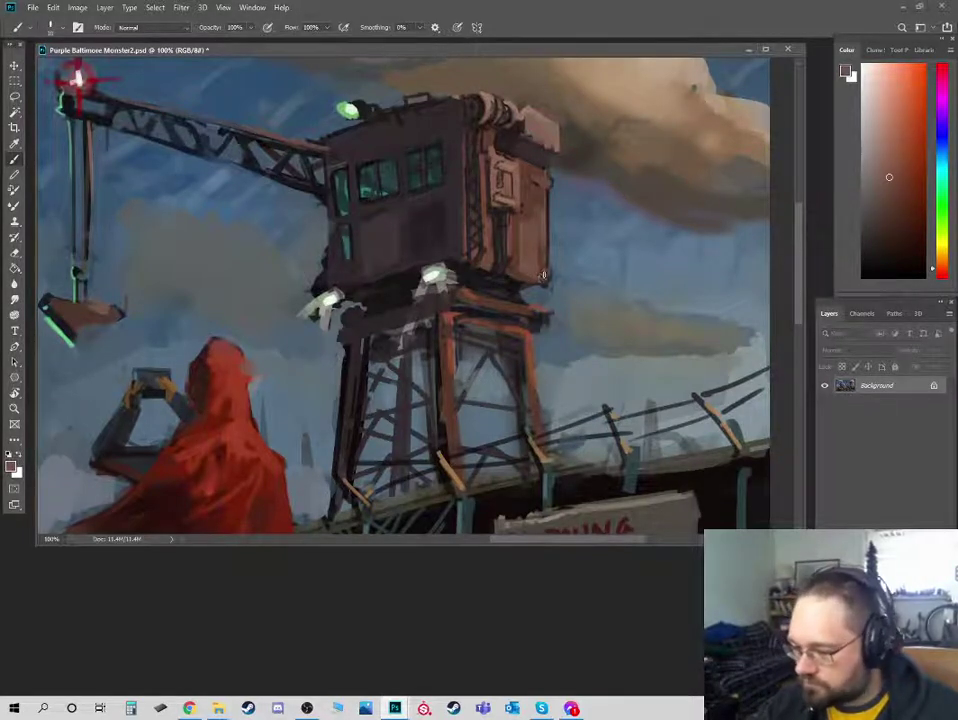
- Even out the sky between the monster and the crane with sampled blues, using a smaller brush for the finer strokes
{"action": "key", "text": "ctrl+minus"}
{"action": "key", "text": "ctrl+minus"}
{"action": "key", "text": "ctrl+minus"}
{"action": "key", "text": "ctrl+plus"}
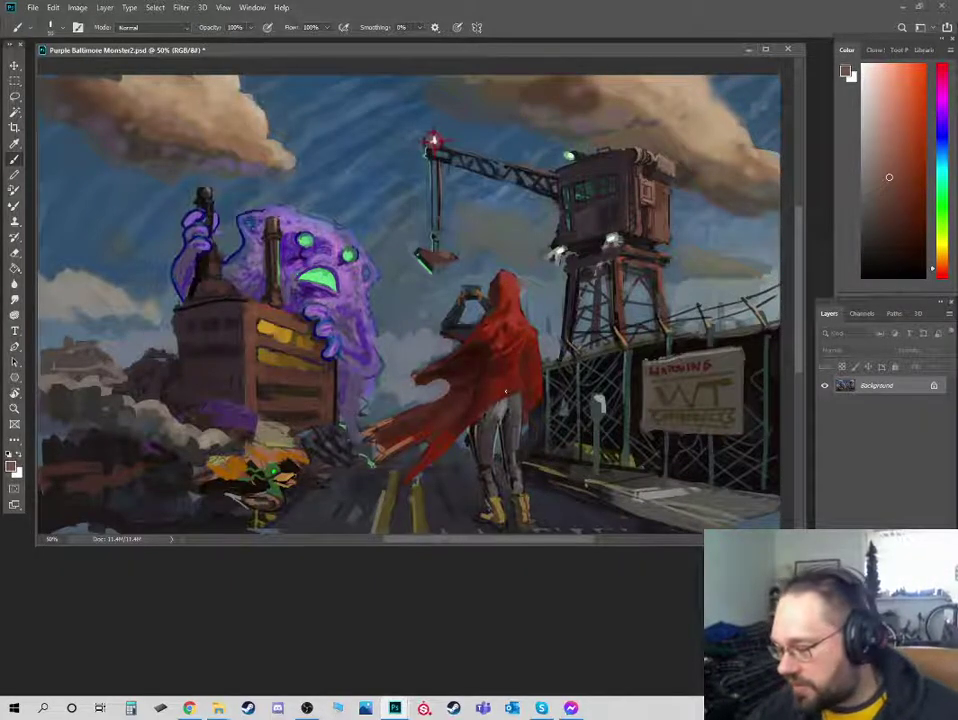
{"action": "left_click", "coordinate": [494, 189], "text": "alt"}
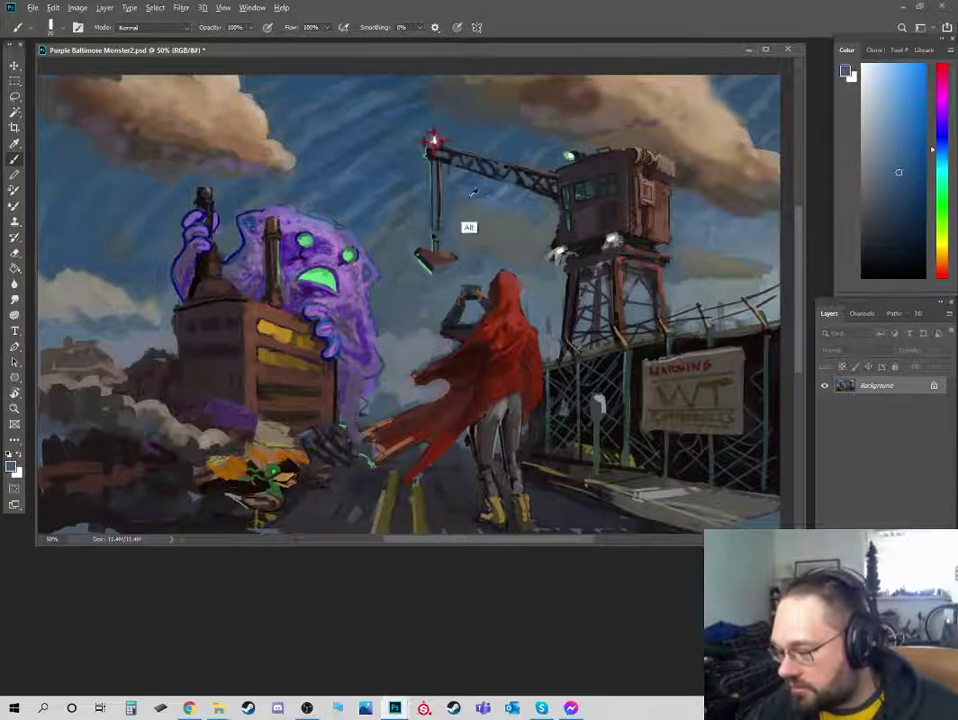
{"action": "left_click", "coordinate": [315, 150], "text": "alt"}
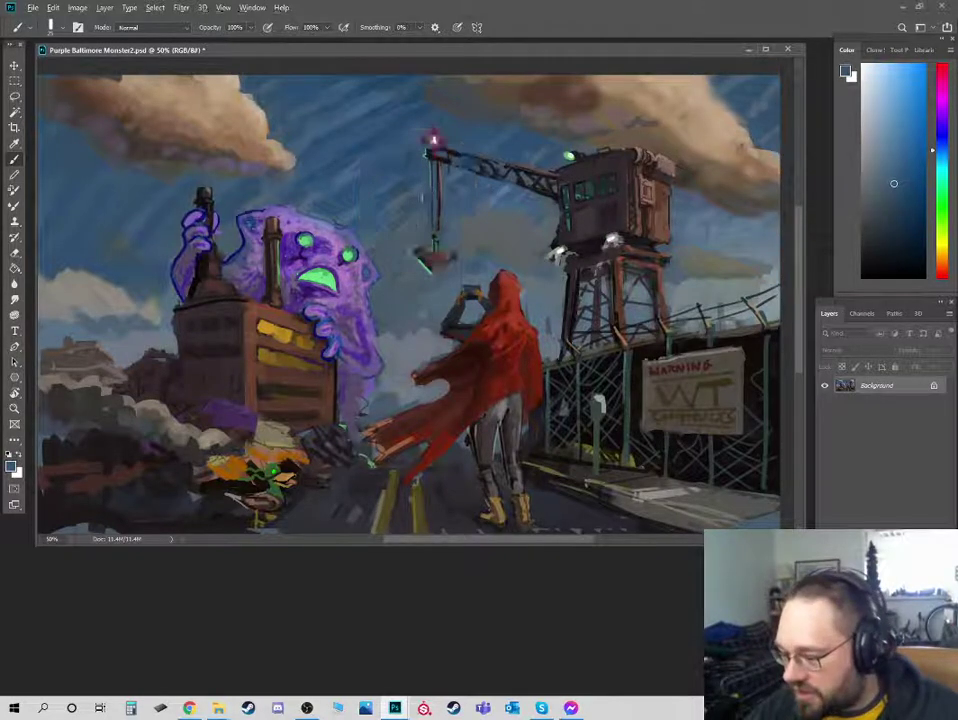
{"action": "left_click", "coordinate": [395, 202], "text": "alt"}
{"action": "key", "text": "bracketleft"}
{"action": "key", "text": "bracketleft"}
{"action": "left_click", "coordinate": [383, 192], "text": "alt"}
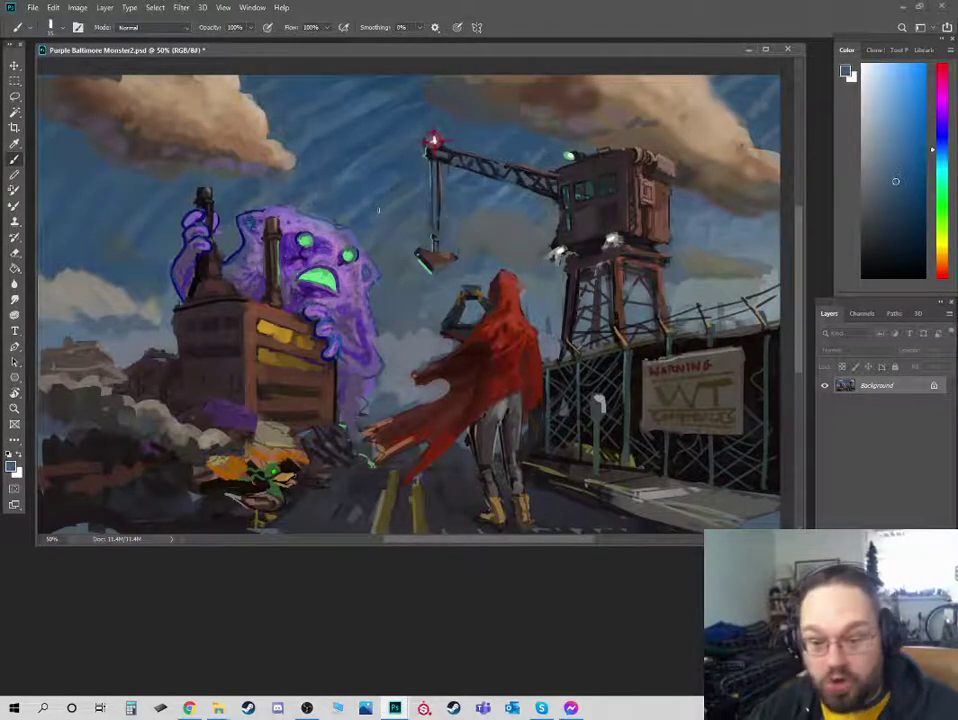
{"action": "left_click", "coordinate": [380, 182], "text": "alt"}
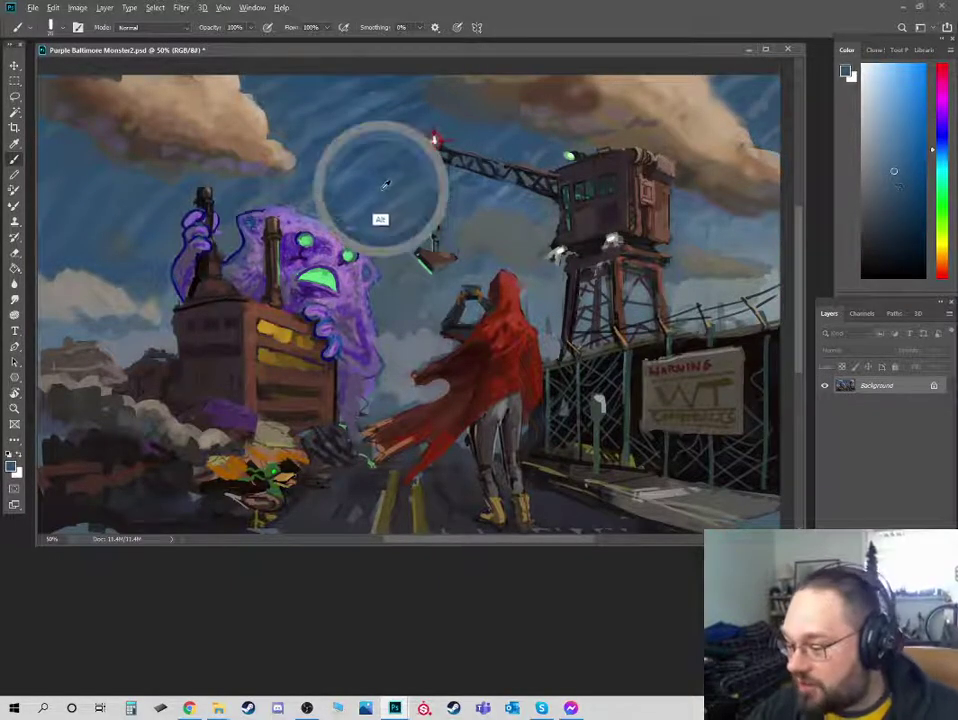
{"action": "left_click", "coordinate": [427, 327], "text": "alt"}
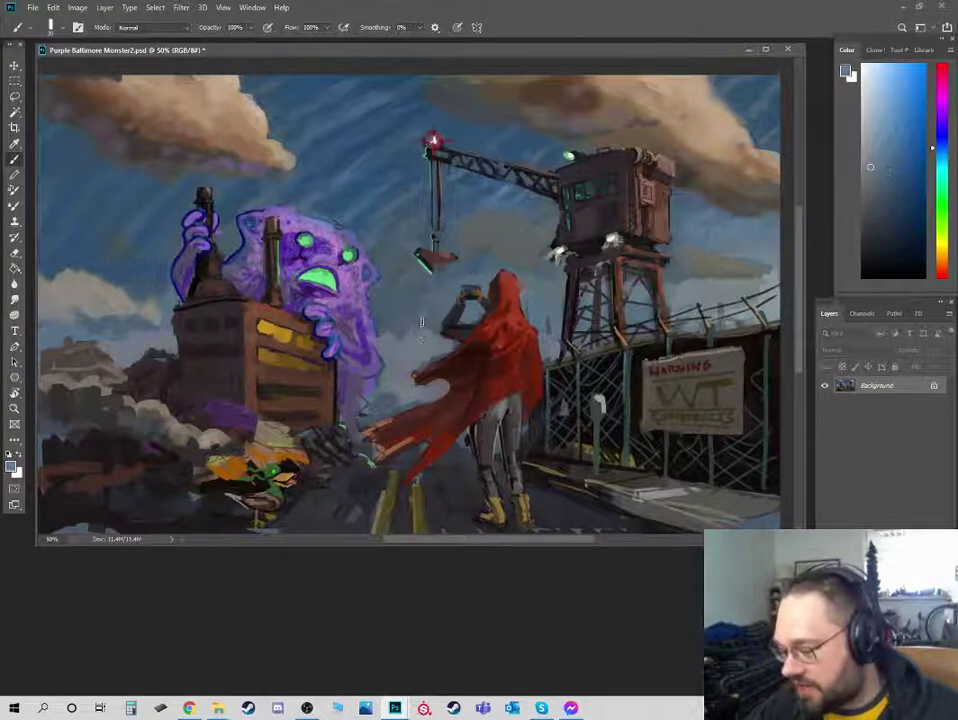
- Shade the underside of the low pale cloud beside the factory with a sampled grey
{"action": "left_click", "coordinate": [939, 145]}
{"action": "left_click", "coordinate": [876, 209]}
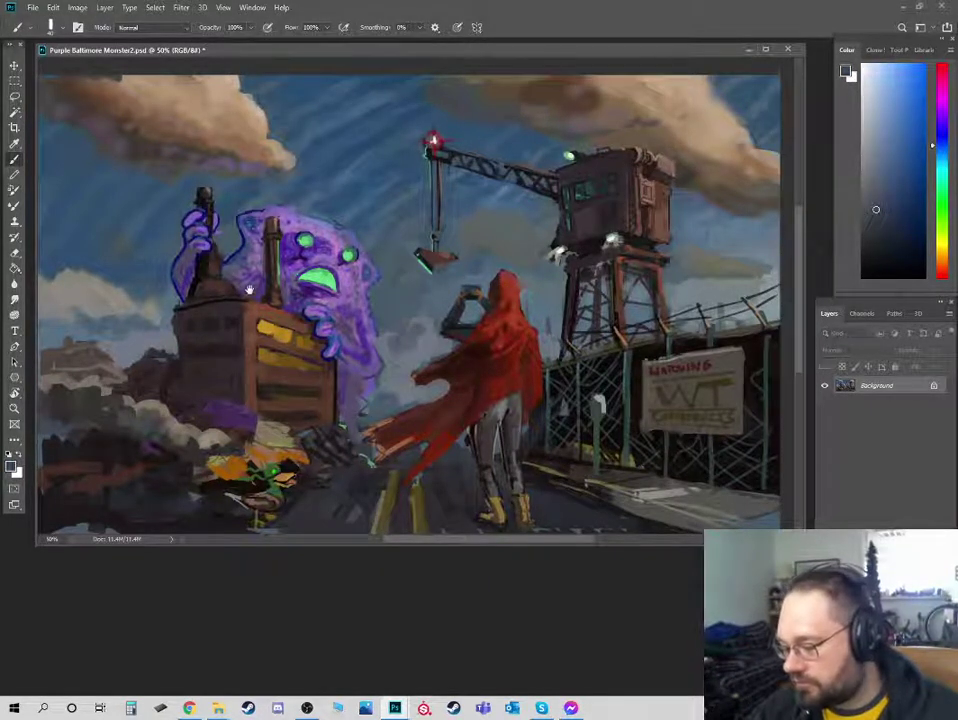
{"action": "left_click_drag", "start_coordinate": [300, 258], "coordinate": [530, 243]}
{"action": "left_click", "coordinate": [661, 162], "text": "alt"}
{"action": "left_click", "coordinate": [296, 269], "text": "alt"}
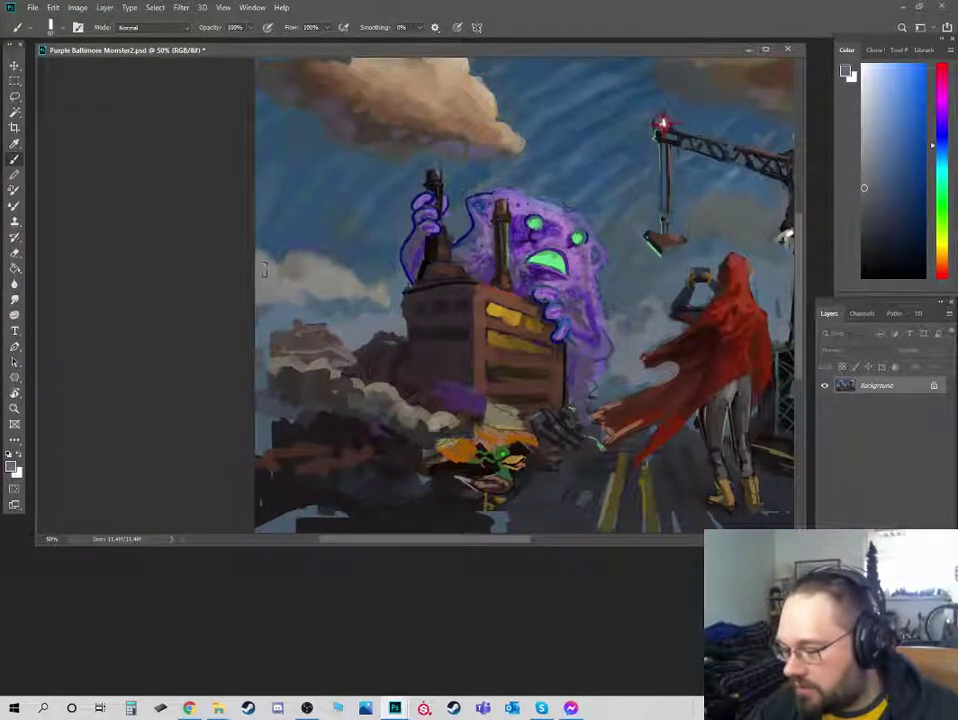
{"action": "mouse_move", "coordinate": [270, 280]}
{"action": "left_mouse_down"}
{"action": "mouse_move", "coordinate": [298, 267]}
{"action": "mouse_move", "coordinate": [313, 273]}
{"action": "mouse_move", "coordinate": [305, 289]}
{"action": "mouse_move", "coordinate": [331, 277]}
{"action": "mouse_move", "coordinate": [373, 299]}
{"action": "left_mouse_up"}
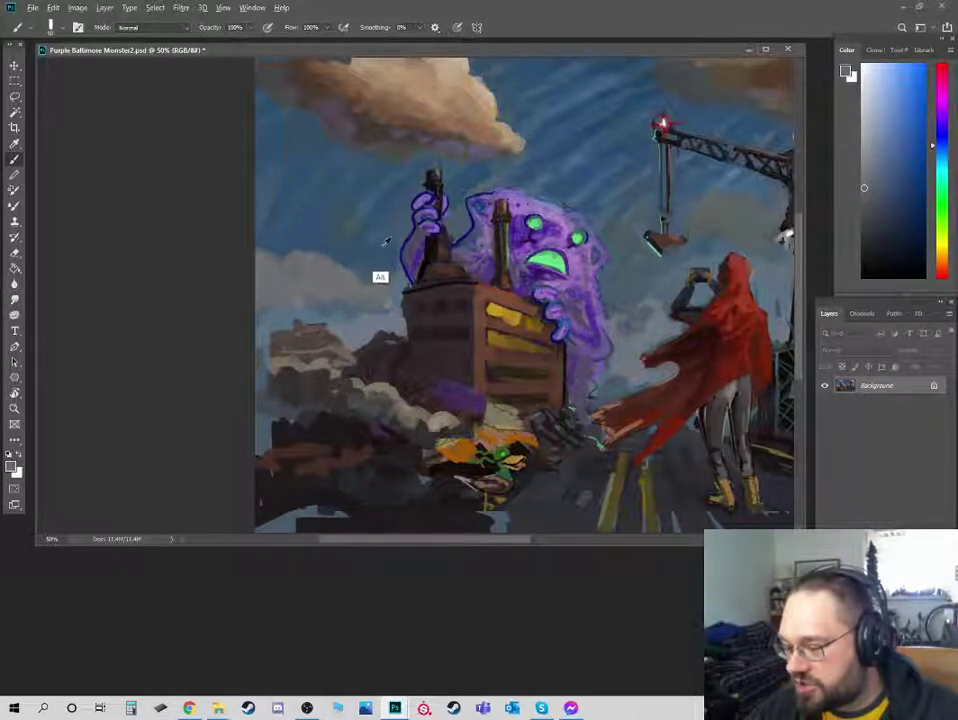
- Smooth the streaky sky between the low cloud and the factory chimney with closely sampled blues
{"action": "left_click", "coordinate": [363, 255], "text": "alt"}
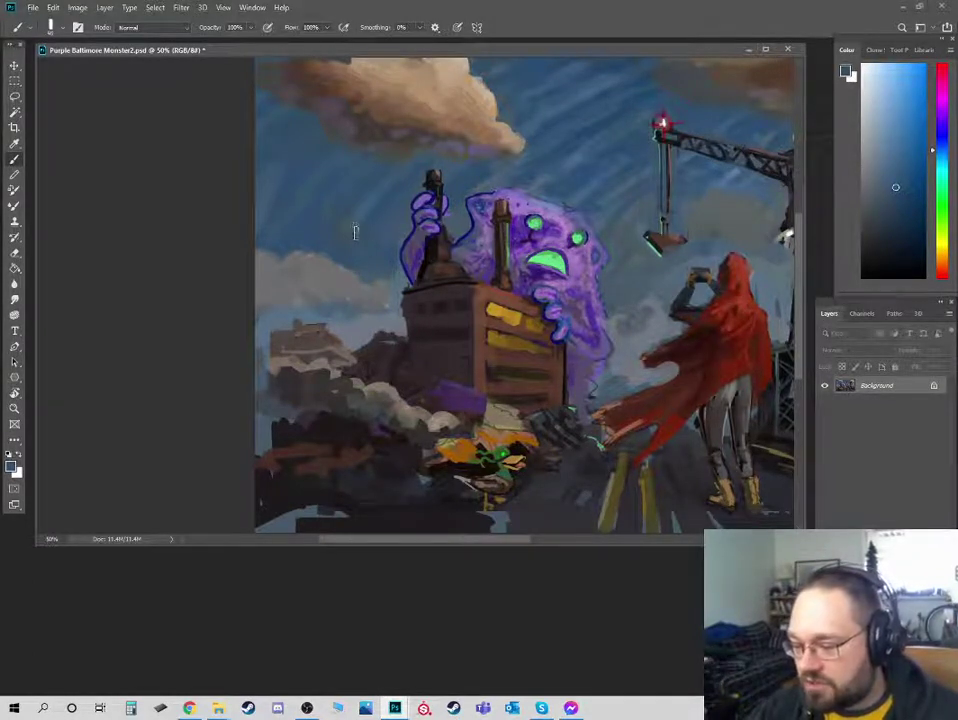
{"action": "left_click", "coordinate": [361, 217], "text": "alt"}
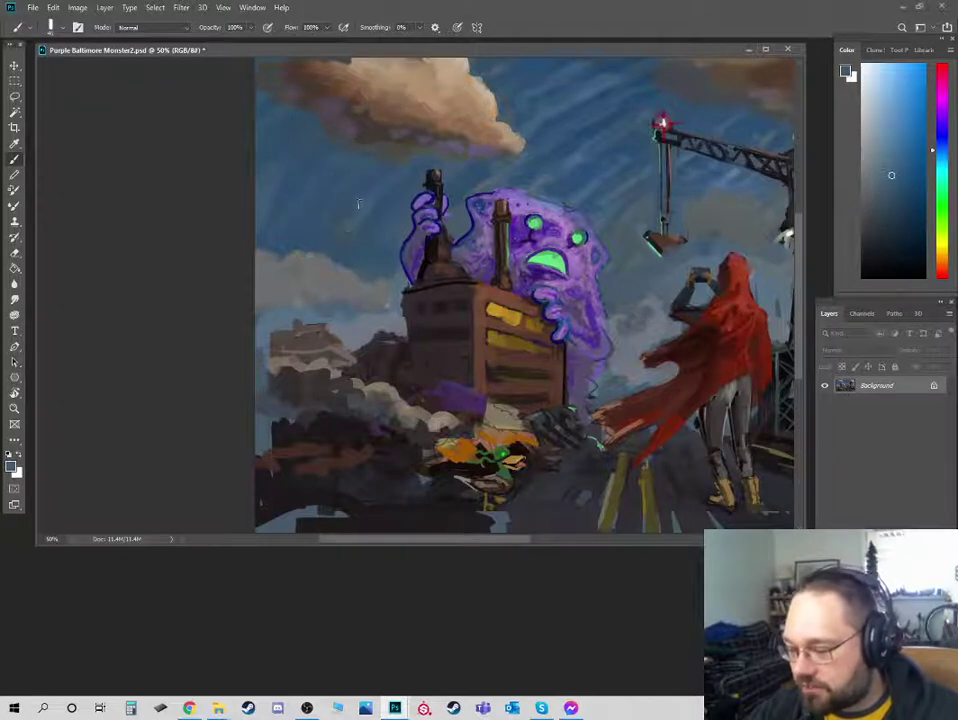
{"action": "left_click", "coordinate": [361, 189], "text": "alt"}
{"action": "left_click", "coordinate": [385, 198], "text": "alt"}
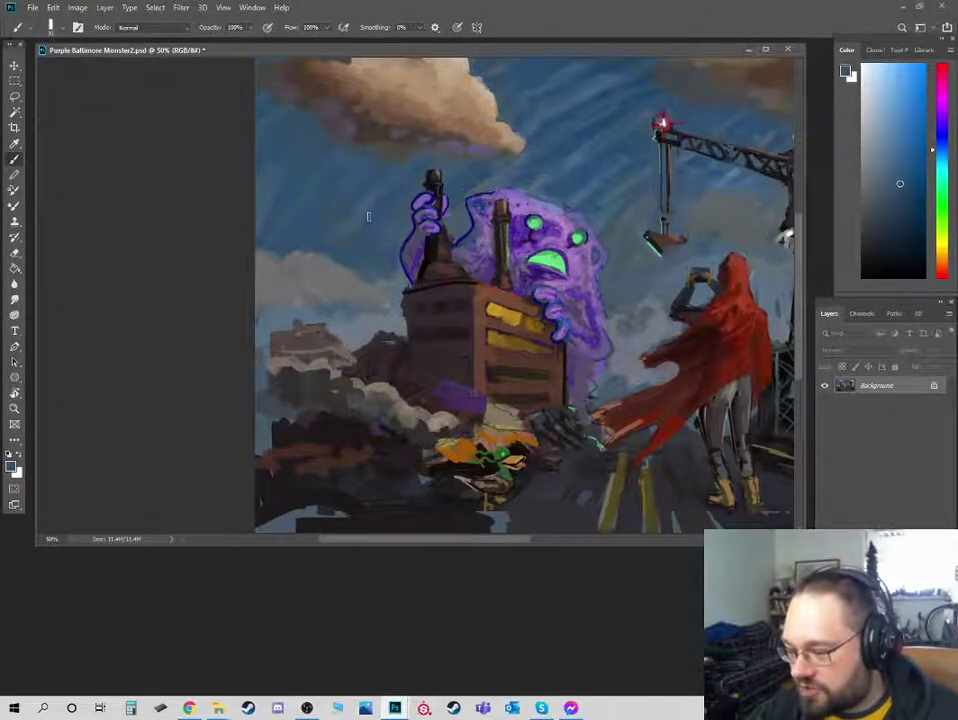
{"action": "left_click", "coordinate": [346, 192], "text": "alt"}
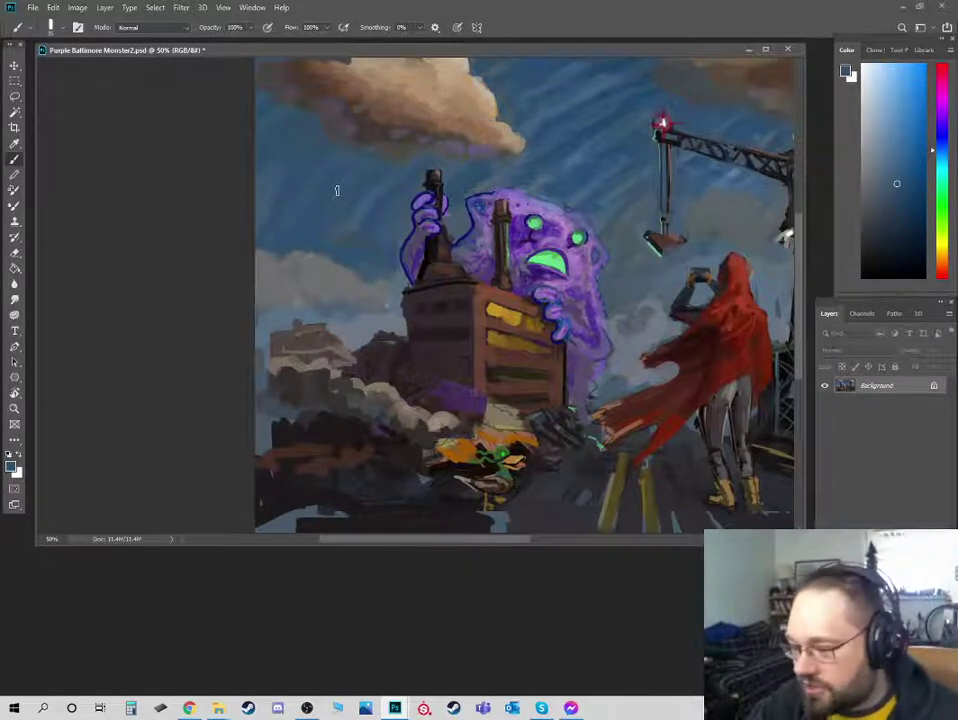
{"action": "left_click", "coordinate": [325, 191], "text": "alt"}
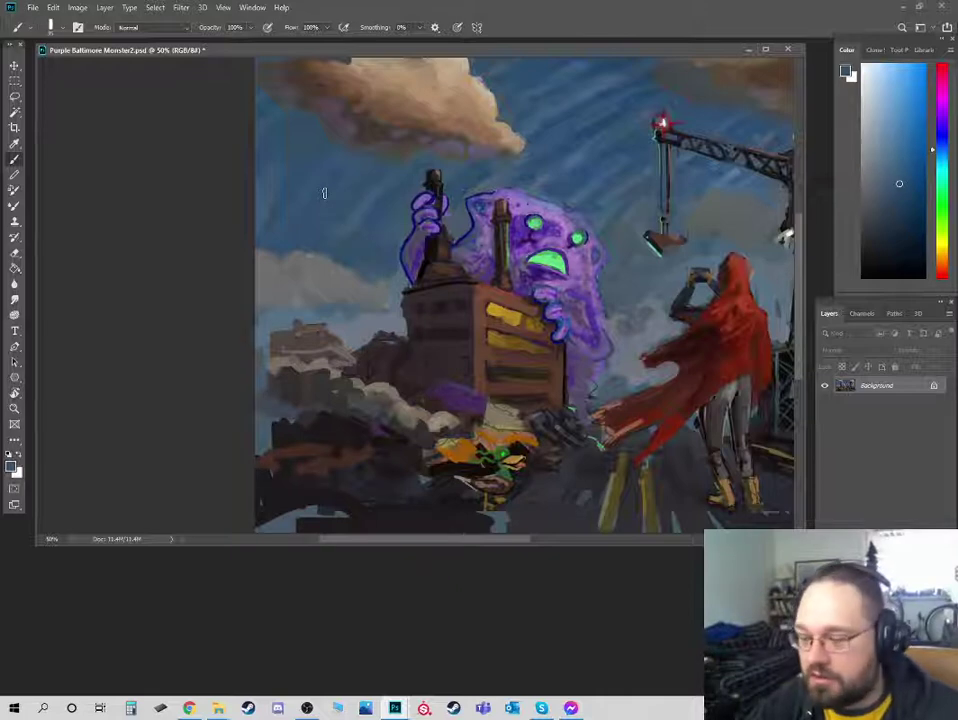
- Smooth the blue sky beneath the large orange cloud using the Soft Round Pressure Opacity brush and sampled sky blues
{"action": "right_click", "coordinate": [385, 182]}
{"action": "double_click", "coordinate": [460, 368]}
{"action": "left_click", "coordinate": [349, 210], "text": "alt"}
{"action": "key", "text": "bracketleft"}
{"action": "key", "text": "bracketleft"}
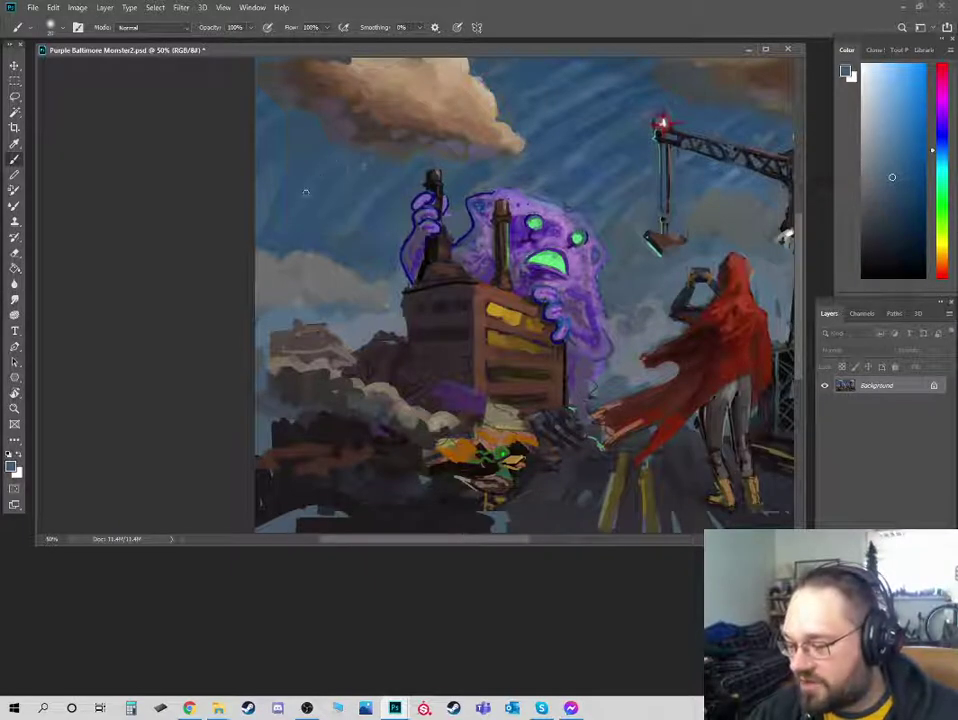
{"action": "left_click", "coordinate": [284, 177], "text": "alt"}
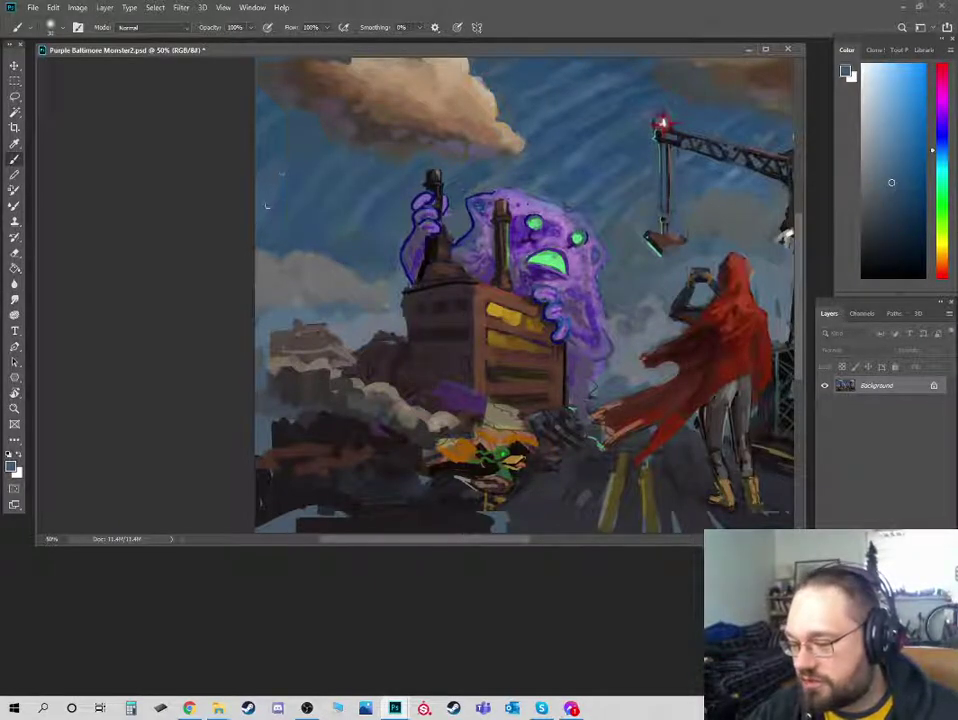
{"action": "left_click", "coordinate": [281, 157], "text": "alt"}
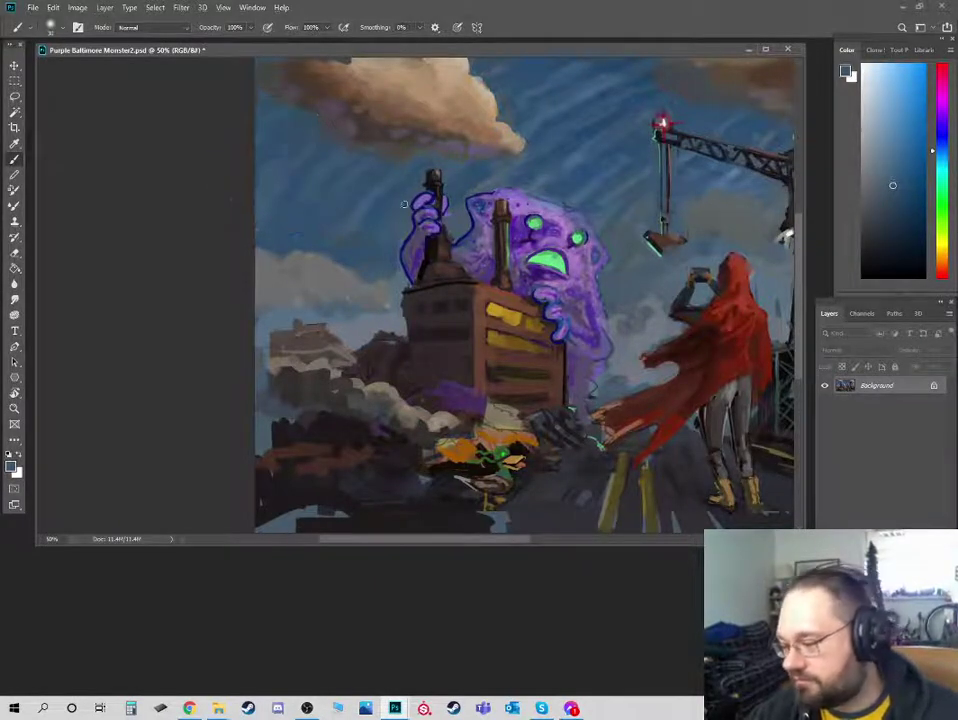
- Darken the underside and far end of the large orange cloud with sampled dark browns and a smaller brush
{"action": "left_click", "coordinate": [420, 178], "text": "alt"}
{"action": "left_click", "coordinate": [410, 141], "text": "alt"}
{"action": "key", "text": "["}
{"action": "left_click", "coordinate": [382, 139], "text": "alt"}
{"action": "left_click_drag", "start_coordinate": [360, 140], "coordinate": [345, 259]}
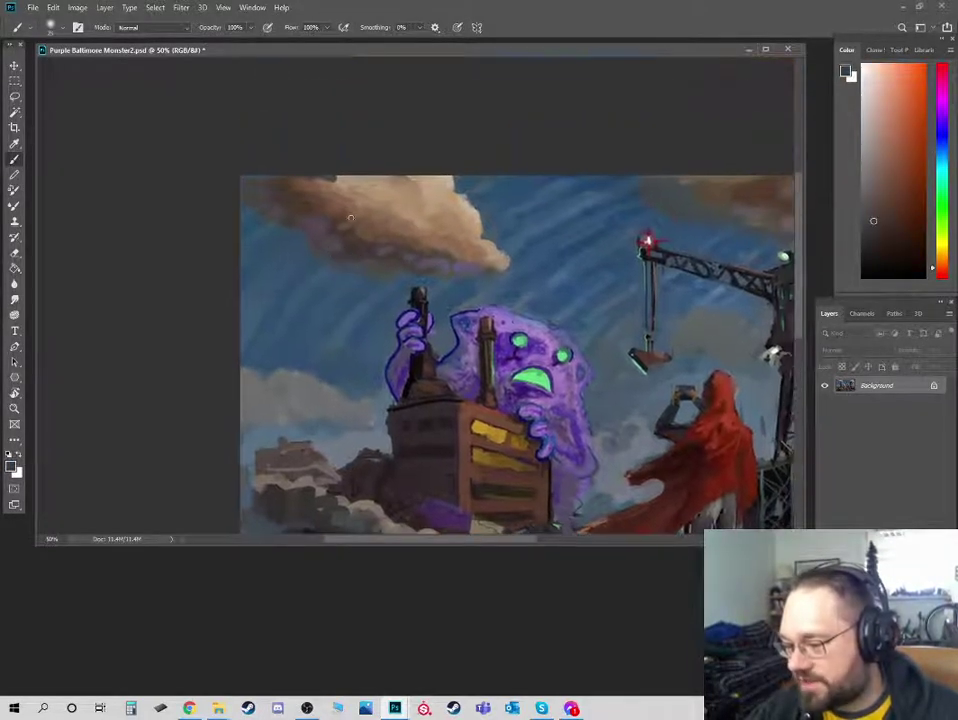
{"action": "left_click", "coordinate": [286, 221], "text": "alt"}
{"action": "left_click", "coordinate": [276, 180], "text": "alt"}
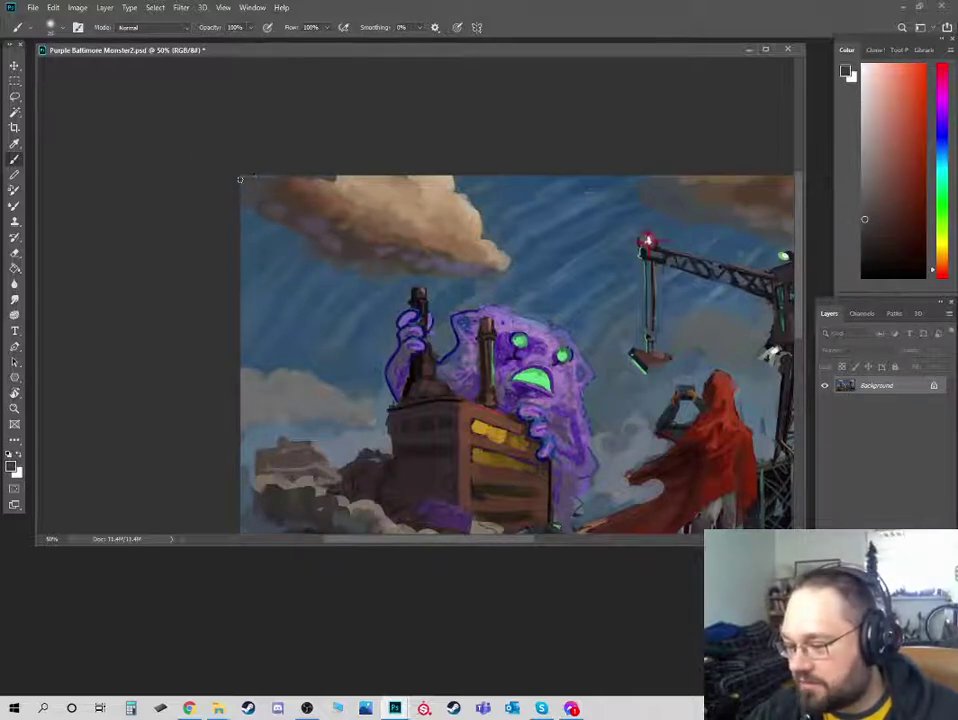
- Blend the purple patches along the large cloud's underside with sampled grey-browns and muted purples
{"action": "left_click", "coordinate": [450, 262], "text": "alt"}
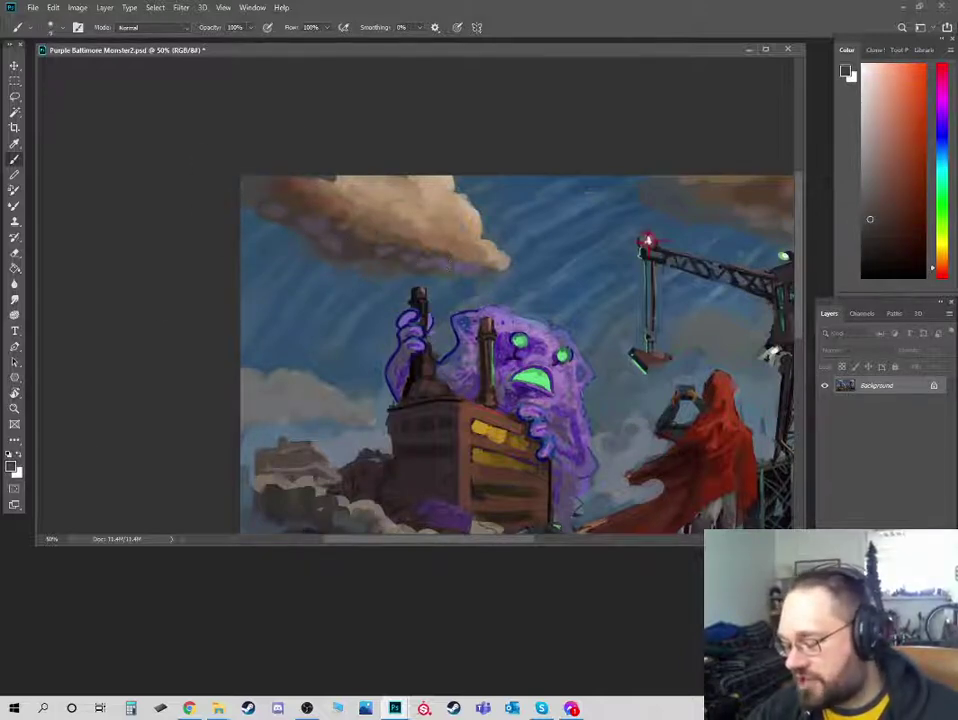
{"action": "left_click", "coordinate": [388, 252], "text": "alt"}
{"action": "left_click", "coordinate": [387, 253], "text": "alt"}
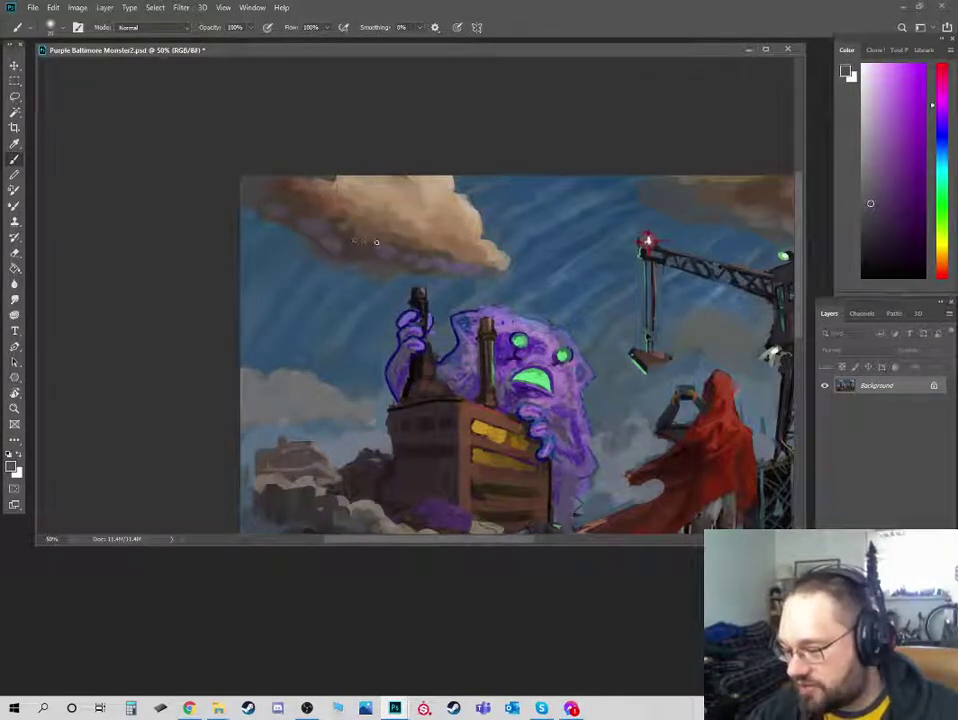
- Model the pale low cloud beside the factory with sampled sky blues, warm cloud tones and greys
{"action": "scroll", "coordinate": [406, 260], "scroll_direction": "down", "scroll_amount": 3}
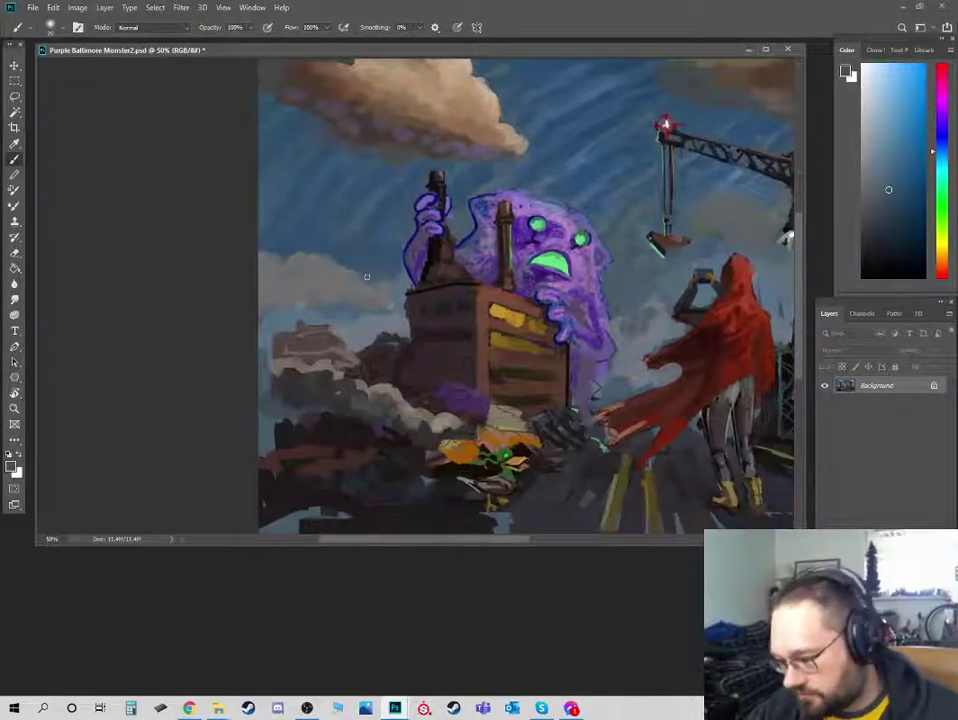
{"action": "left_click", "coordinate": [385, 282], "text": "alt"}
{"action": "left_click", "coordinate": [445, 95], "text": "alt"}
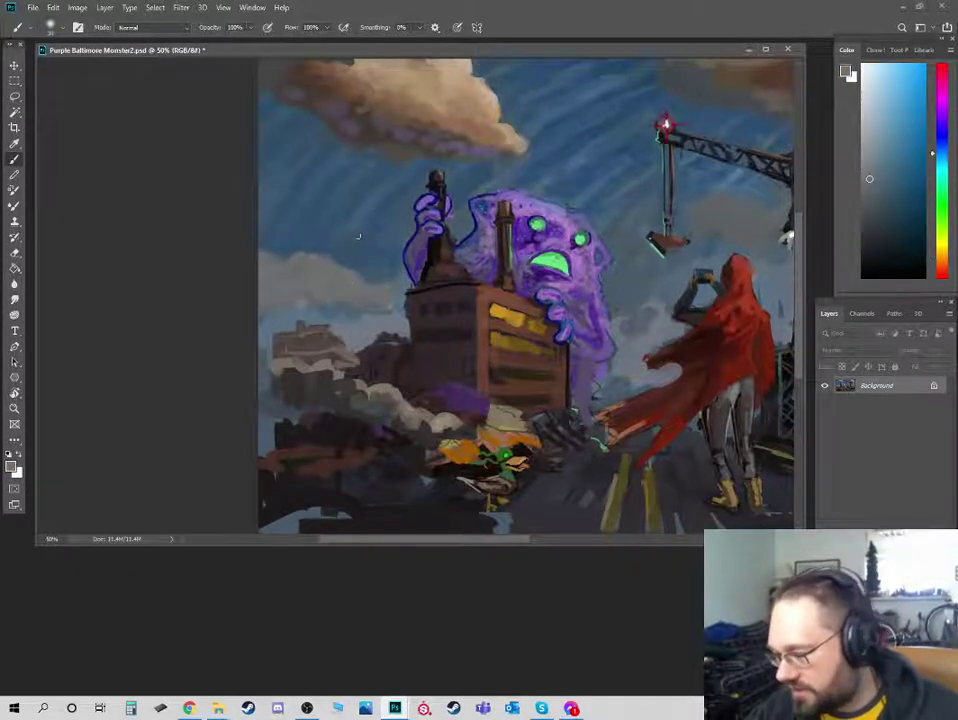
{"action": "left_click", "coordinate": [312, 284], "text": "alt"}
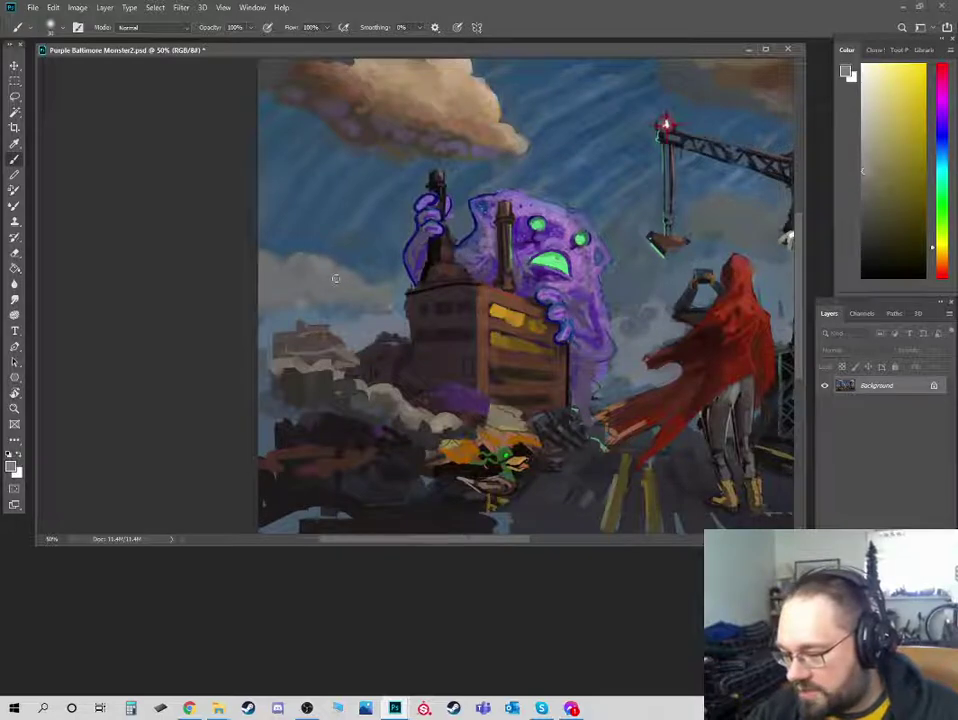
{"action": "left_click", "coordinate": [332, 326], "text": "alt"}
{"action": "left_click", "coordinate": [334, 306], "text": "alt"}
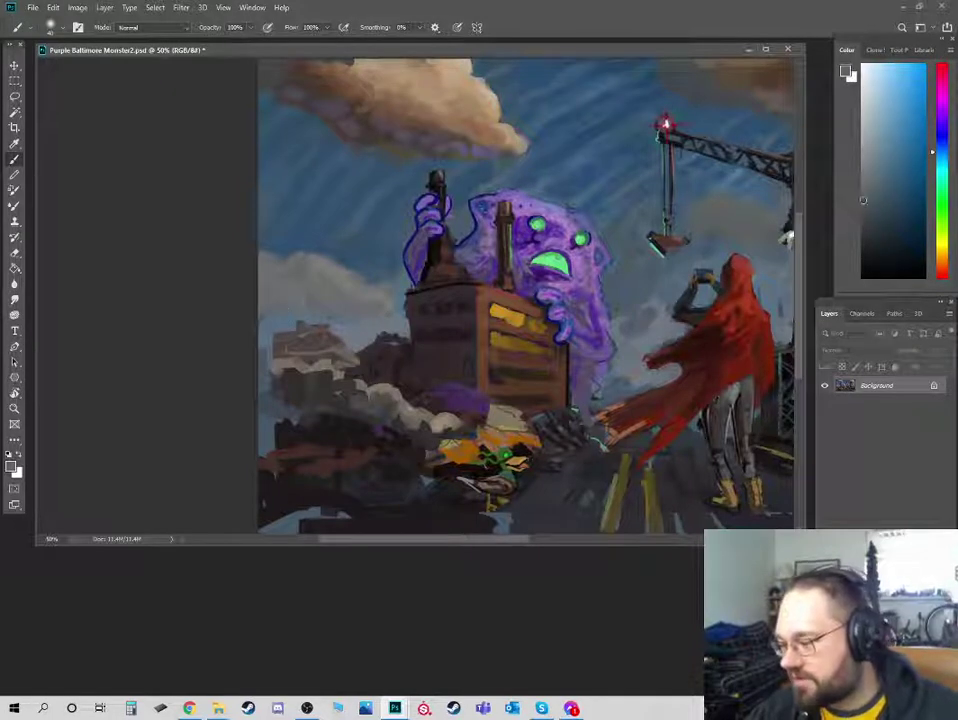
- Soften the low cloud's base above the distant buildings with brownish and blue-grey tones
{"action": "left_click", "coordinate": [865, 202]}
{"action": "left_click", "coordinate": [309, 106], "text": "alt"}
{"action": "left_click", "coordinate": [265, 314], "text": "alt"}
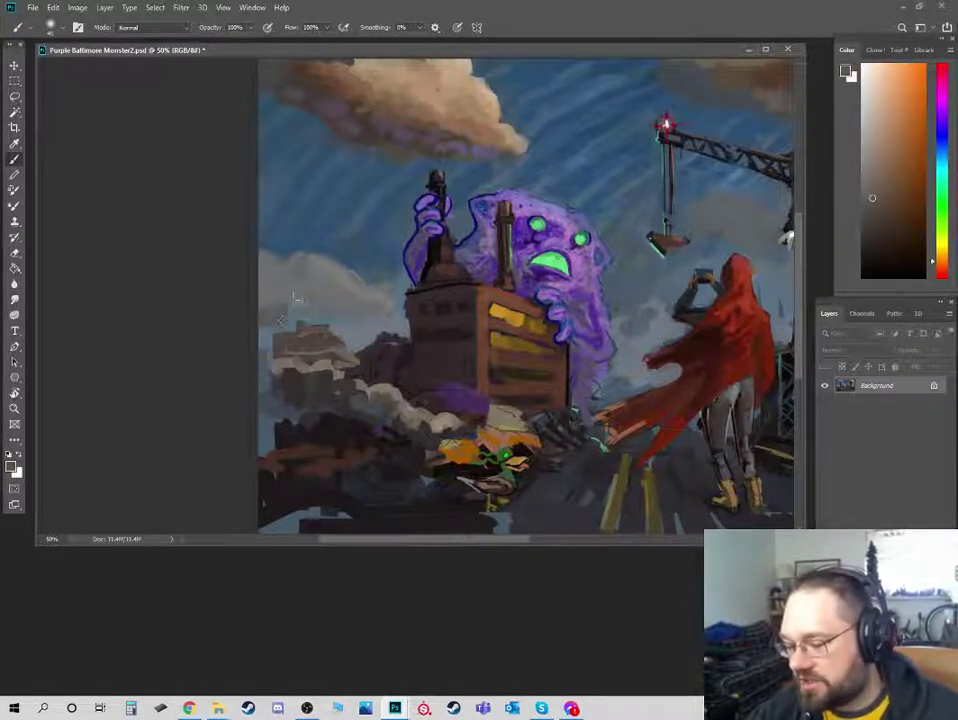
{"action": "left_click", "coordinate": [283, 345], "text": "alt"}
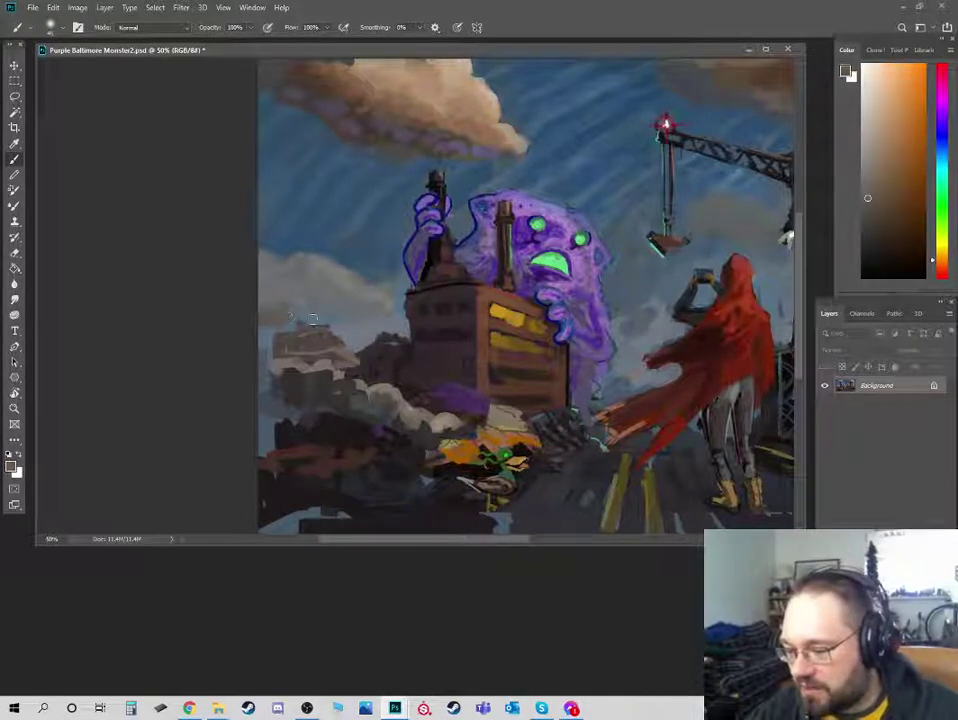
{"action": "left_click", "coordinate": [271, 300], "text": "alt"}
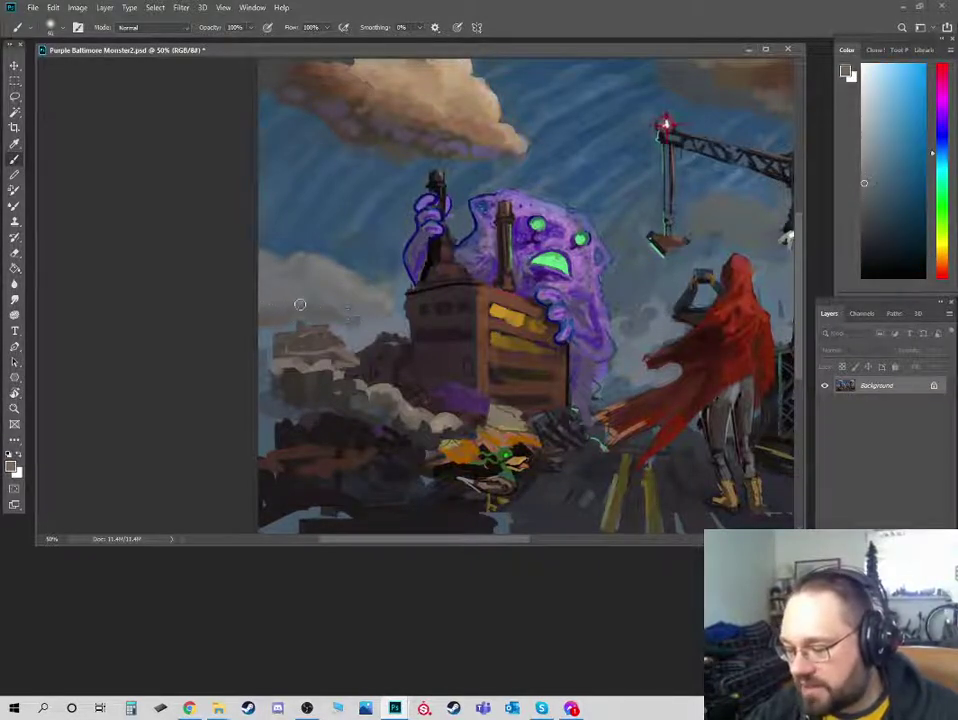
- Switch to the TomBrush and paint the hazy horizon around the distant buildings with sampled dark and pale greys
{"action": "right_click", "coordinate": [354, 299]}
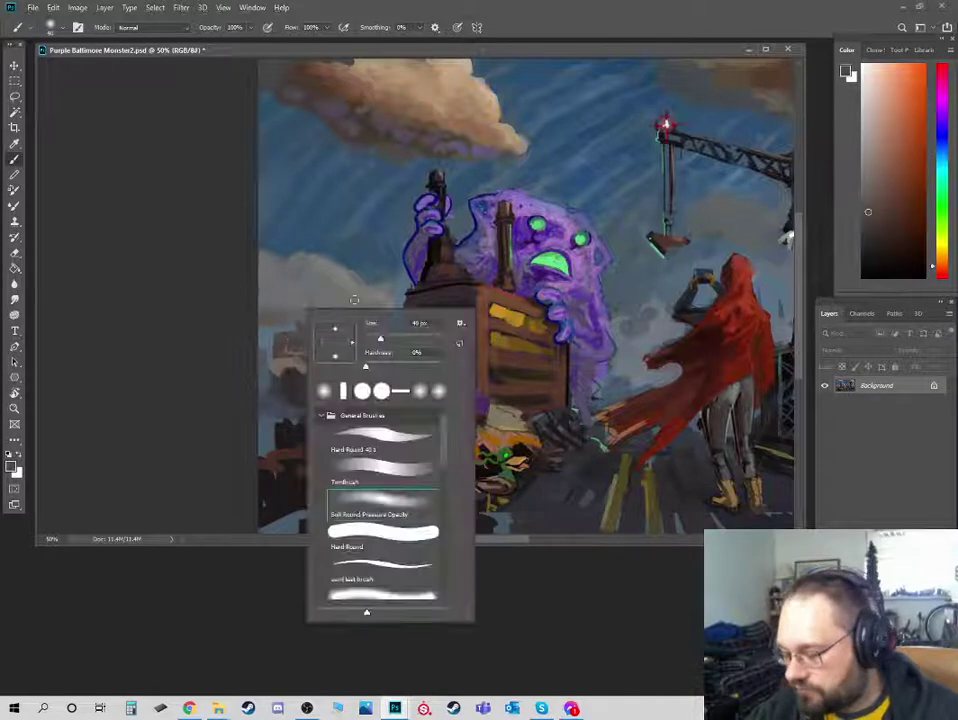
{"action": "double_click", "coordinate": [391, 468]}
{"action": "left_click", "coordinate": [279, 339], "text": "alt"}
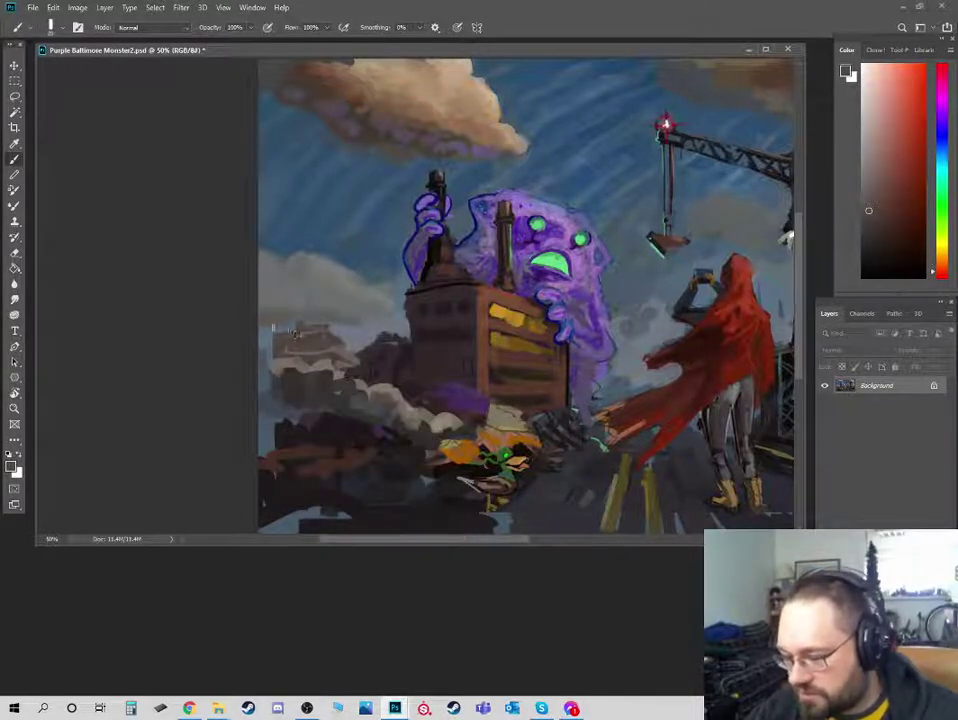
{"action": "left_click", "coordinate": [271, 326], "text": "alt"}
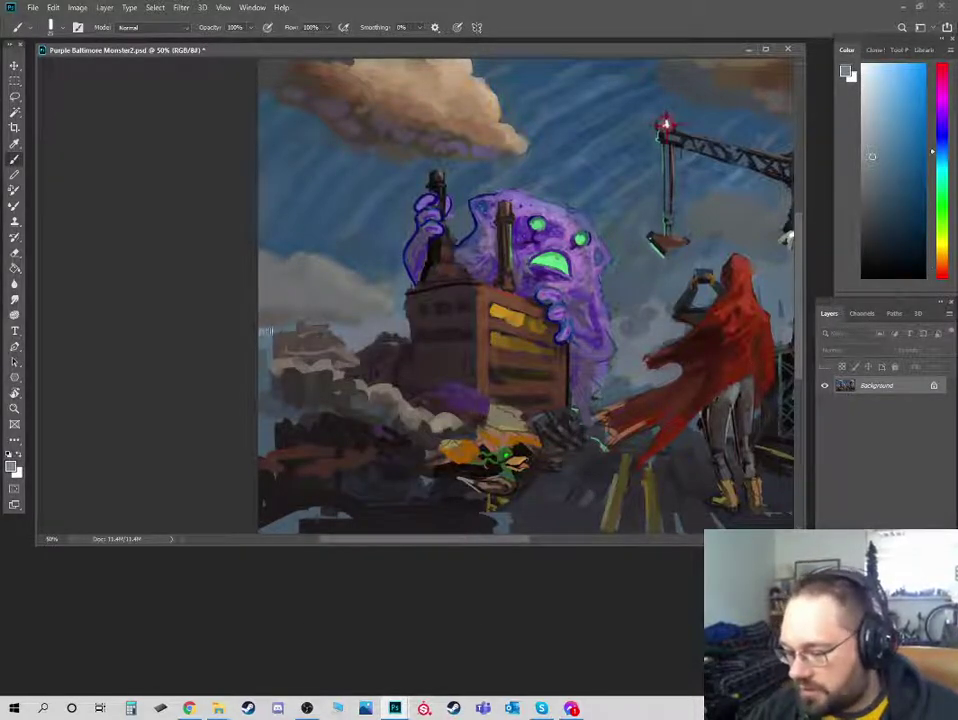
{"action": "left_click_drag", "start_coordinate": [311, 326], "coordinate": [400, 336]}
- Paint the hazy sky between the monster and the caped figure with pale and sampled blue-greys
{"action": "left_click", "coordinate": [876, 144]}
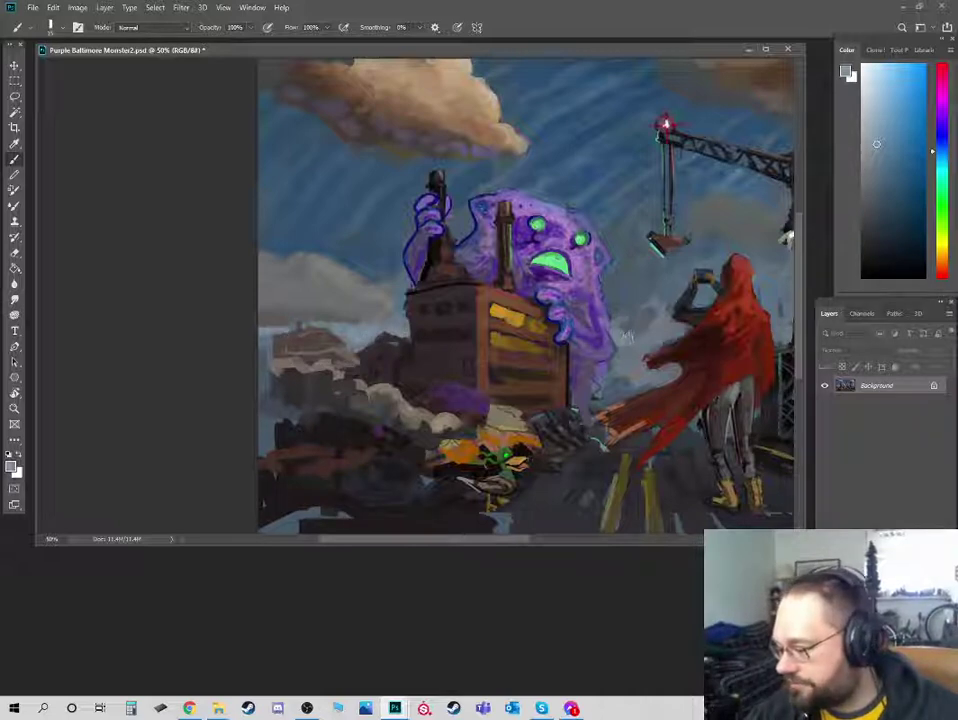
{"action": "key", "text": "ctrl+minus"}
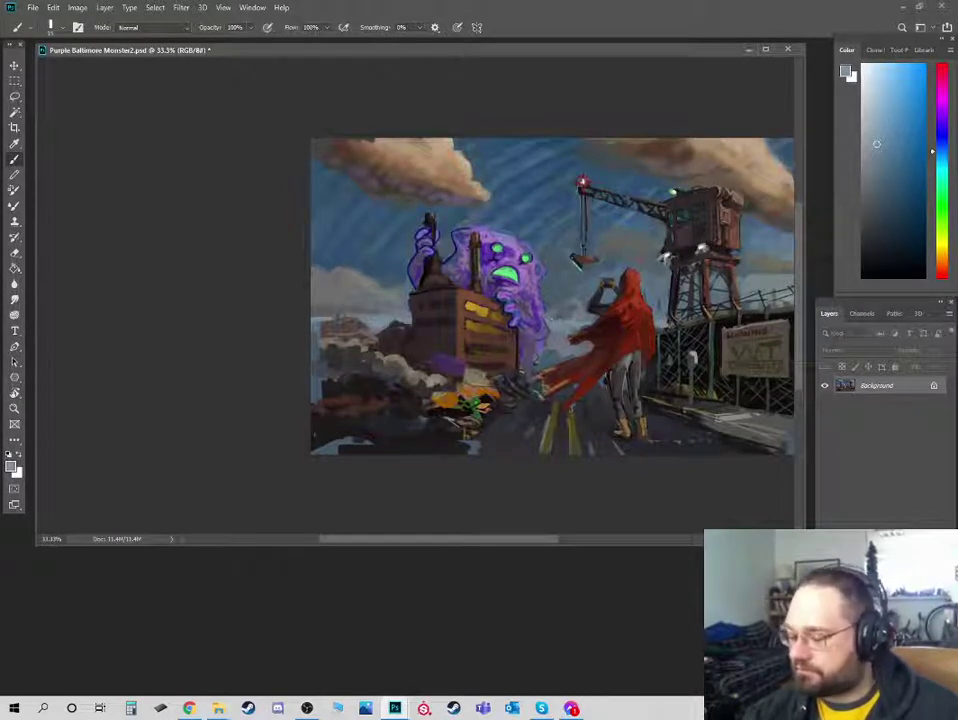
{"action": "left_click", "coordinate": [574, 311], "text": "alt"}
{"action": "key", "text": "]"}
{"action": "left_click", "coordinate": [553, 312], "text": "alt"}
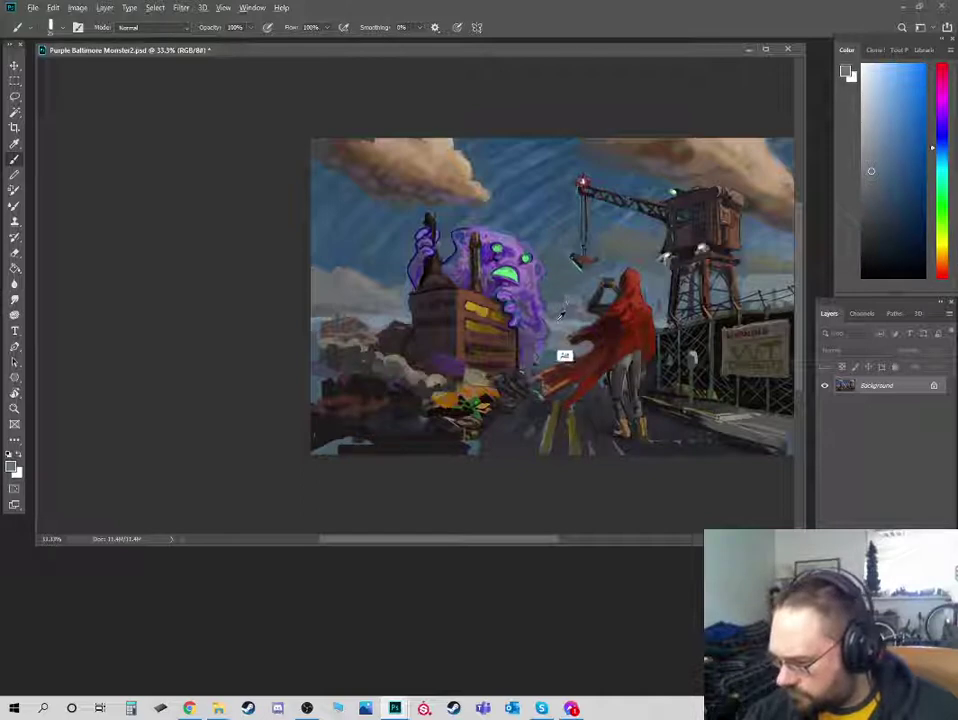
{"action": "left_click", "coordinate": [560, 304], "text": "alt"}
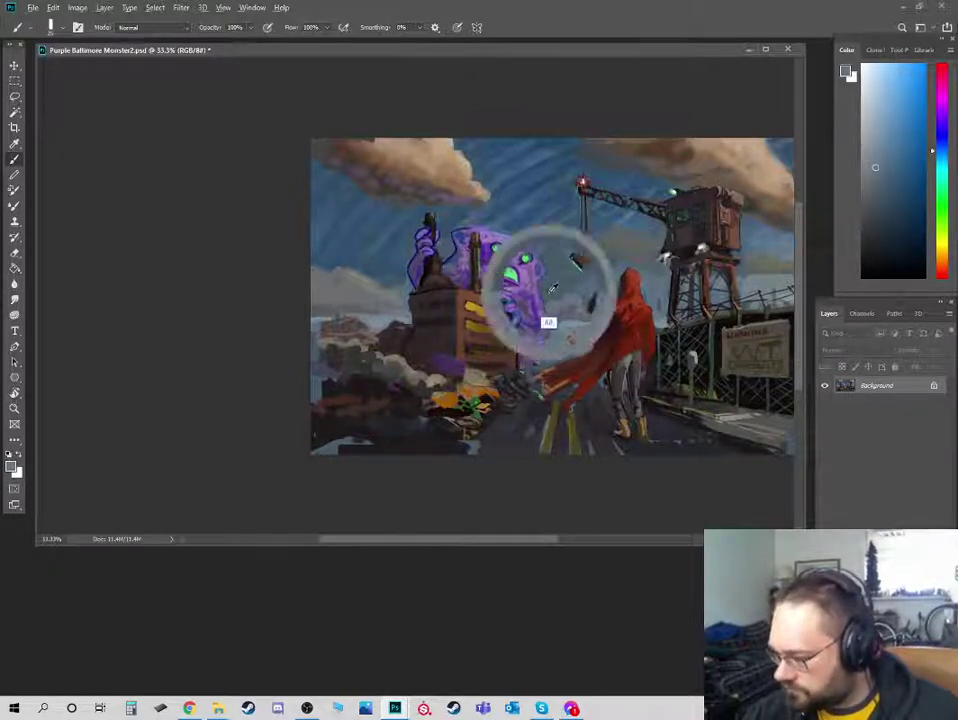
{"action": "left_click", "coordinate": [544, 291], "text": "alt"}
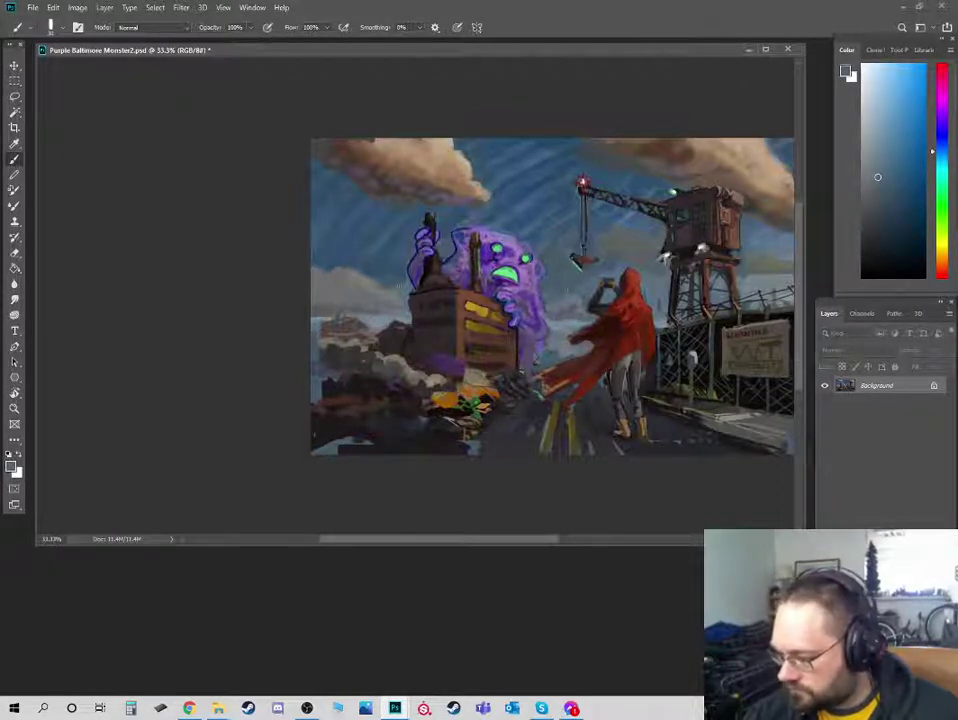
- Rework the low cloud behind the factory with sampled greys and a darker blue-grey
{"action": "left_click", "coordinate": [399, 285], "text": "alt"}
{"action": "left_click", "coordinate": [366, 289], "text": "alt"}
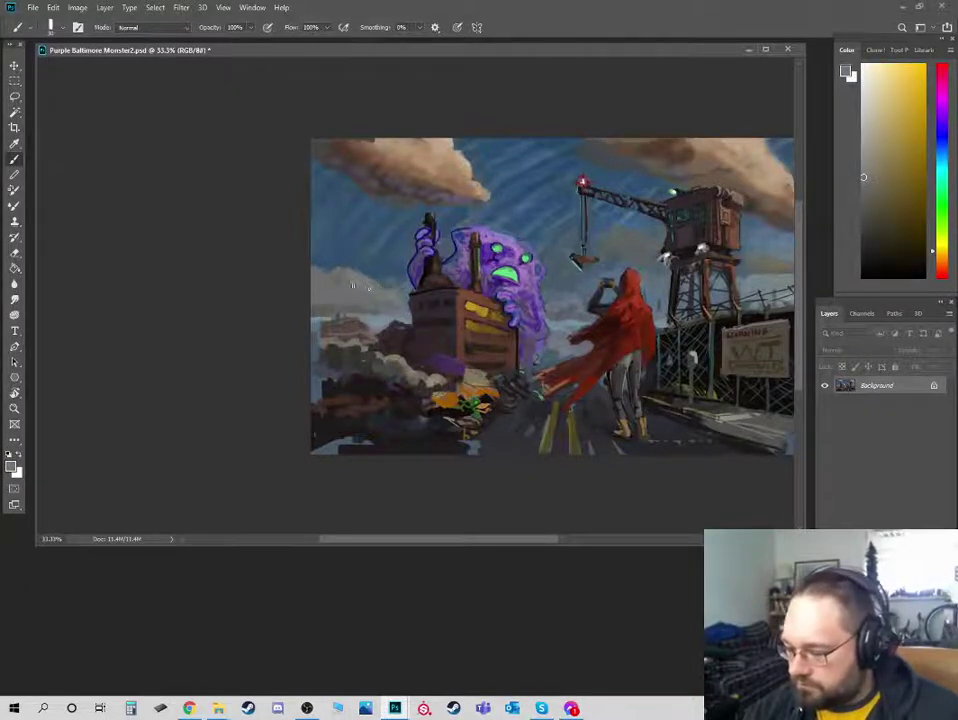
{"action": "left_click", "coordinate": [356, 306], "text": "alt"}
{"action": "left_click", "coordinate": [340, 334], "text": "alt"}
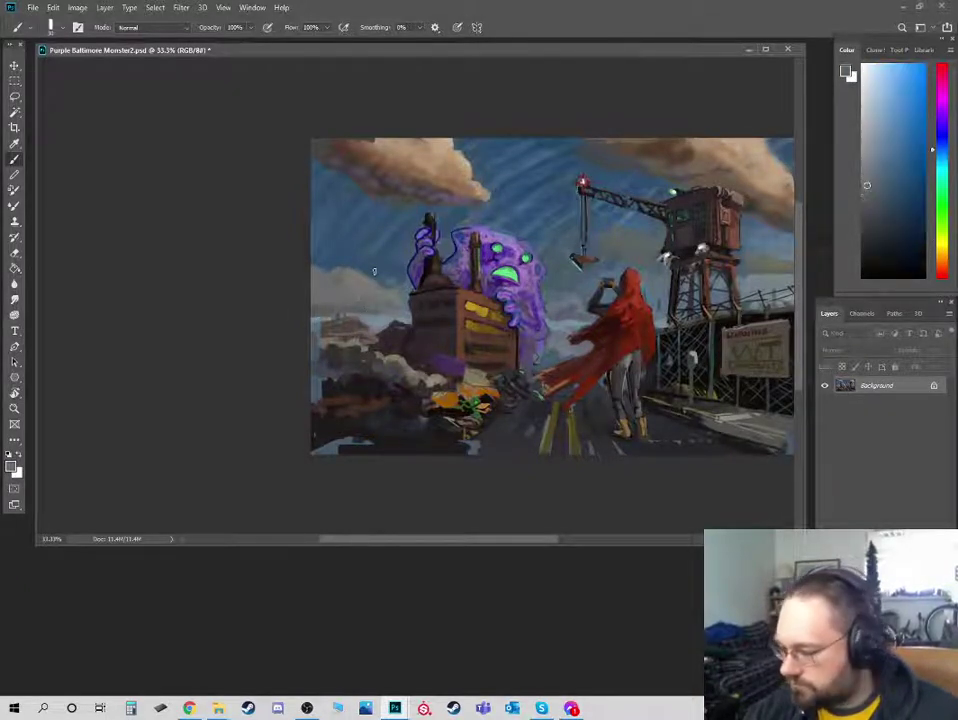
{"action": "left_click", "coordinate": [943, 147]}
{"action": "left_click", "coordinate": [875, 215]}
{"action": "left_click", "coordinate": [330, 305], "text": "alt"}
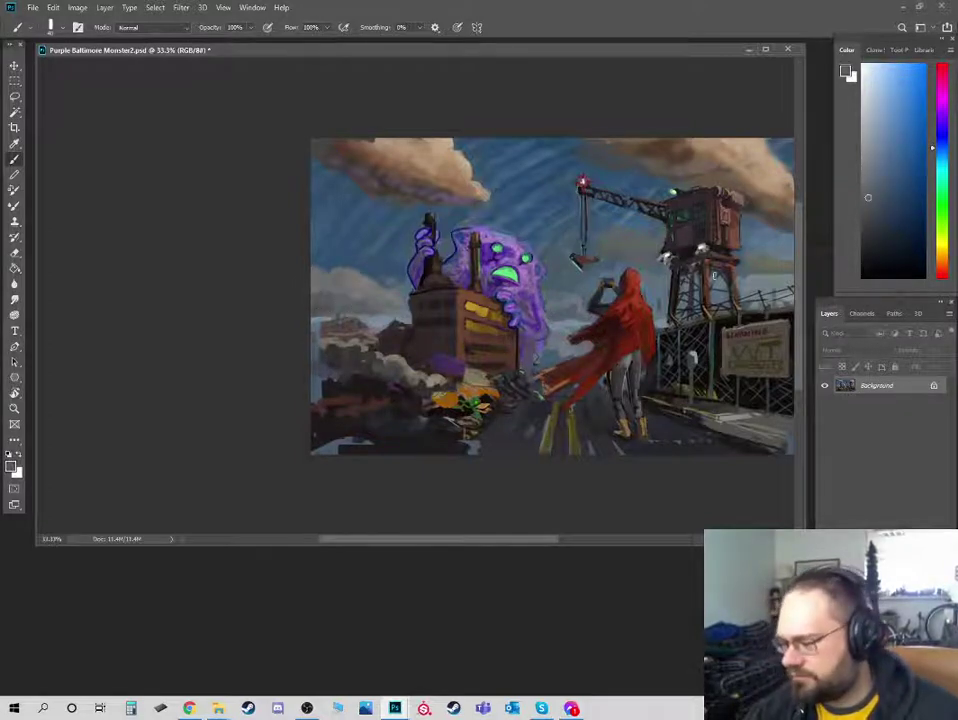
{"action": "key", "text": "ctrl+minus"}
{"action": "key", "text": "ctrl+minus"}
{"action": "key", "text": "ctrl+minus"}
{"action": "key", "text": "ctrl+plus"}
{"action": "key", "text": "ctrl+plus"}
{"action": "key", "text": "ctrl+plus"}
{"action": "key", "text": "ctrl+plus"}
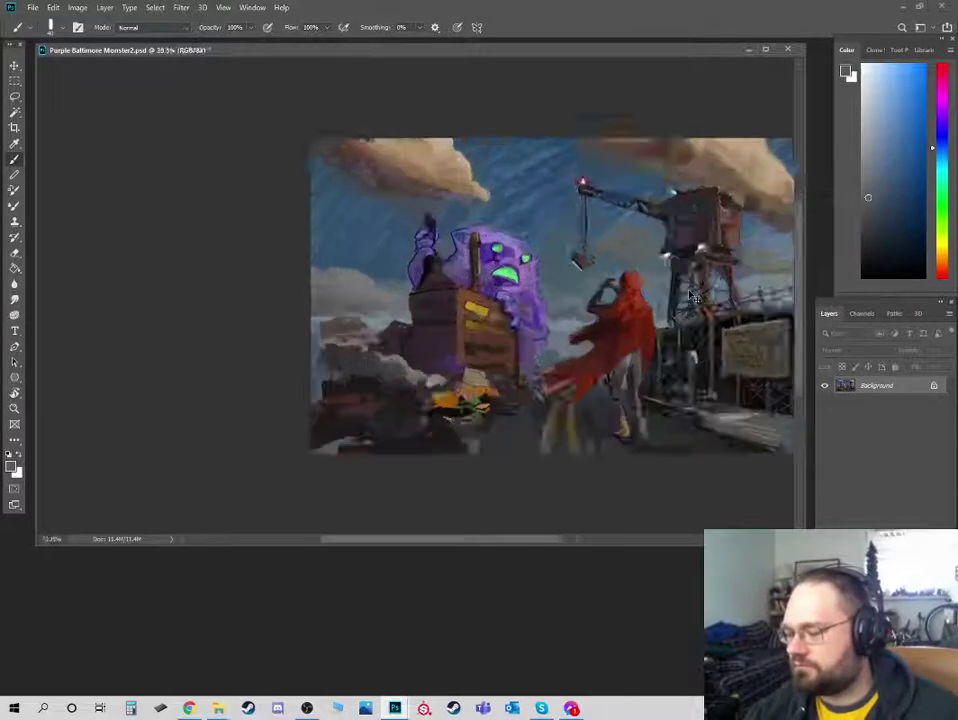
{"action": "left_click_drag", "start_coordinate": [650, 303], "coordinate": [413, 288]}
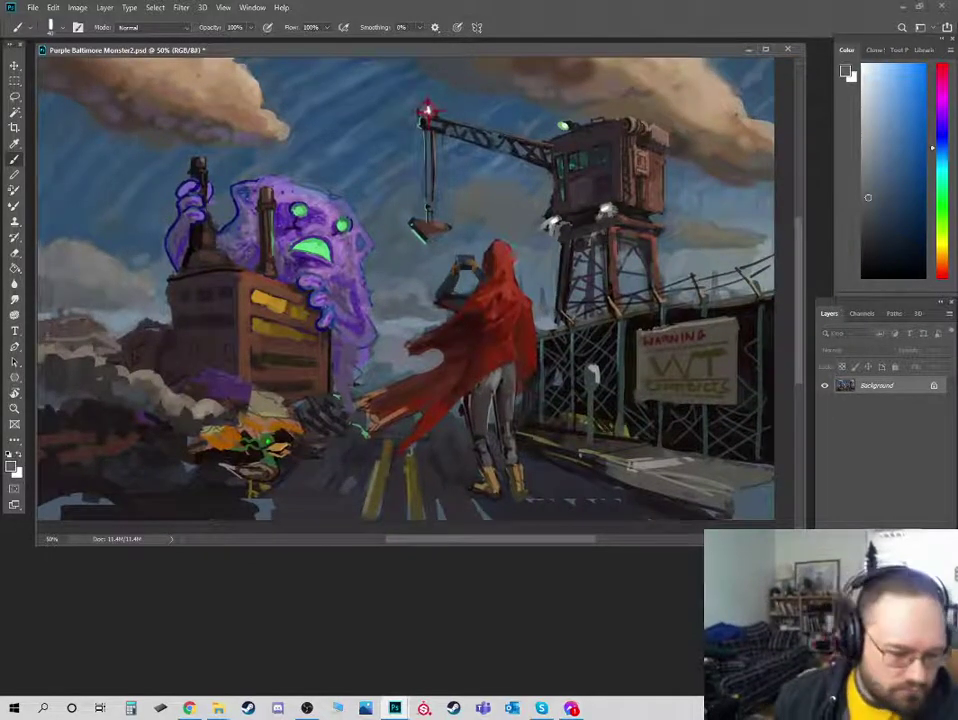
{"action": "key", "text": "alt+Tab"}
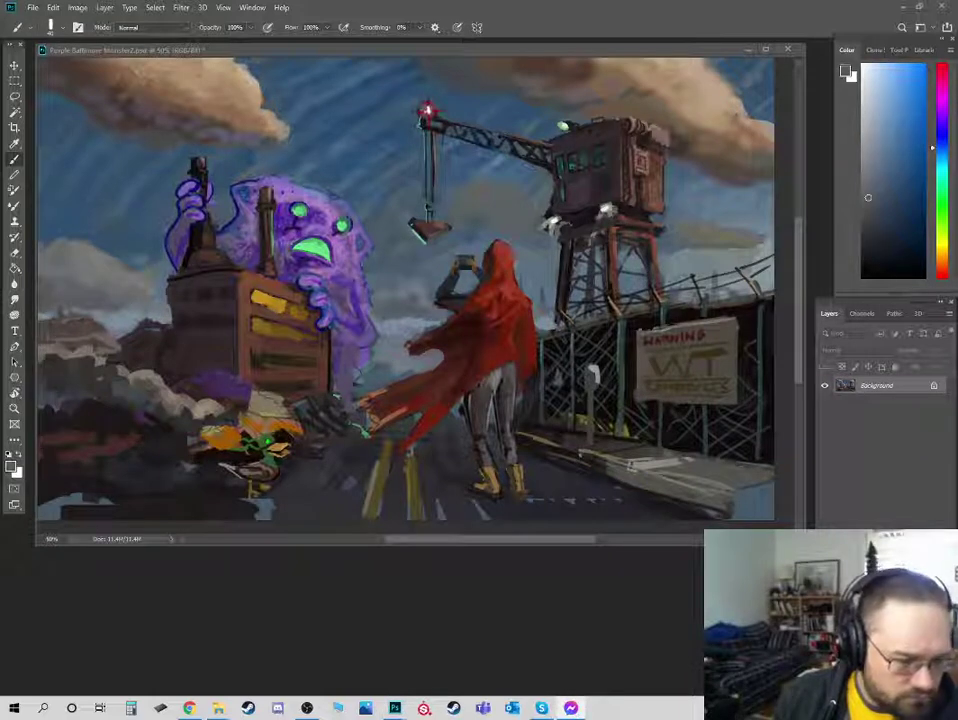
{"action": "key", "text": "alt+Tab"}
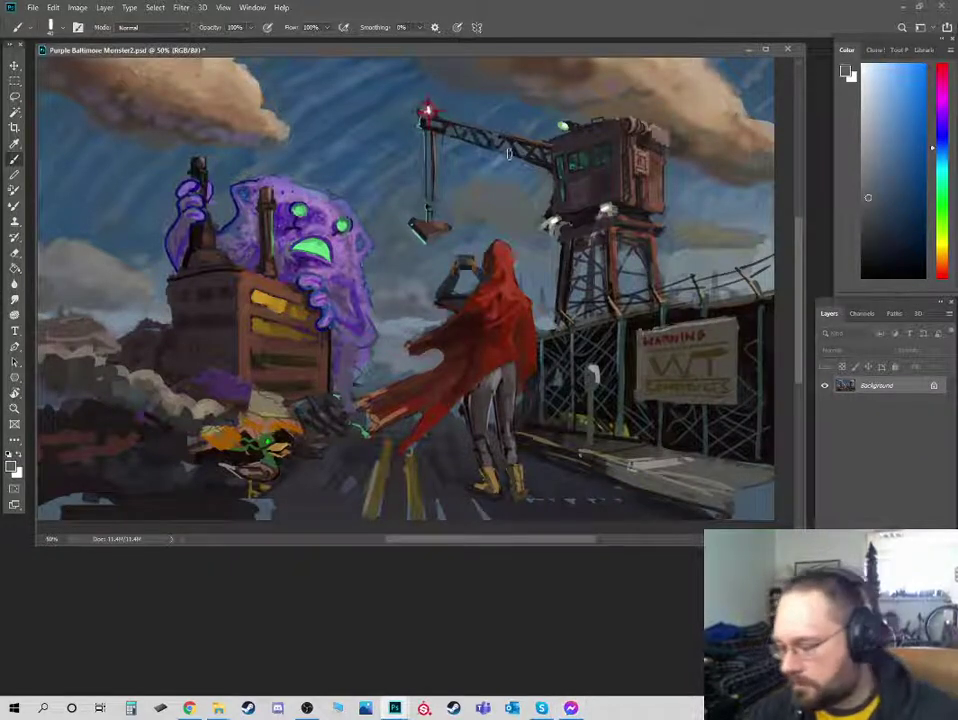
- Touch up the shadowed part of the cloud above the crane with a sampled brown
{"action": "left_click_drag", "start_coordinate": [645, 134], "coordinate": [596, 253]}
{"action": "left_click", "coordinate": [527, 203], "text": "alt"}
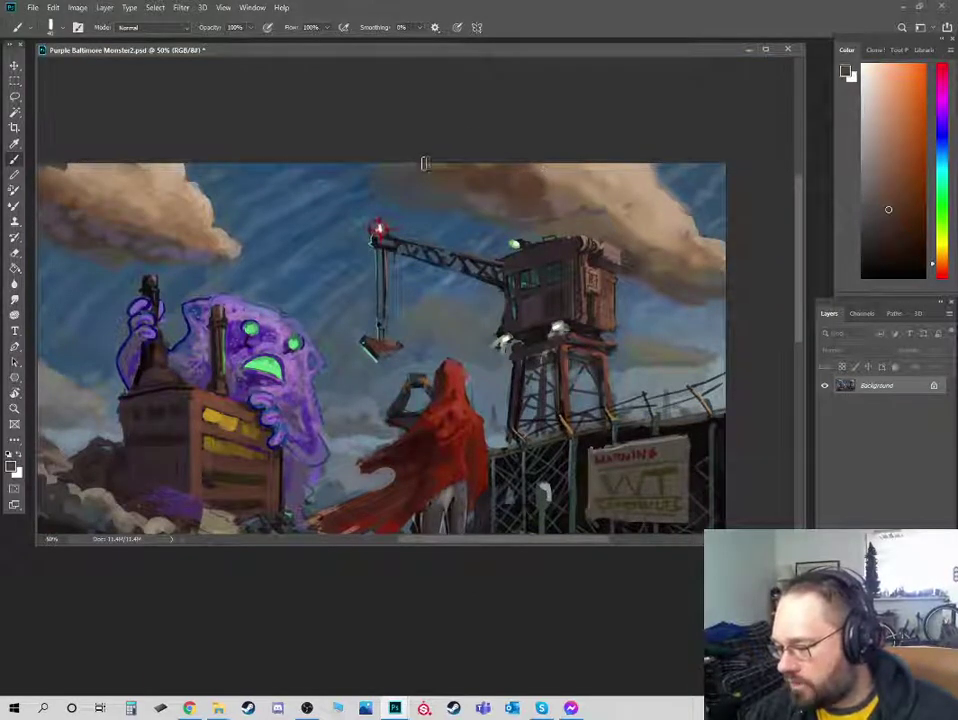
- Strengthen the crane tower's legs and cross-braces with sampled near-blacks, reducing the brush size for the finer strokes
{"action": "left_click_drag", "start_coordinate": [634, 335], "coordinate": [613, 245]}
{"action": "left_click", "coordinate": [539, 245], "text": "alt"}
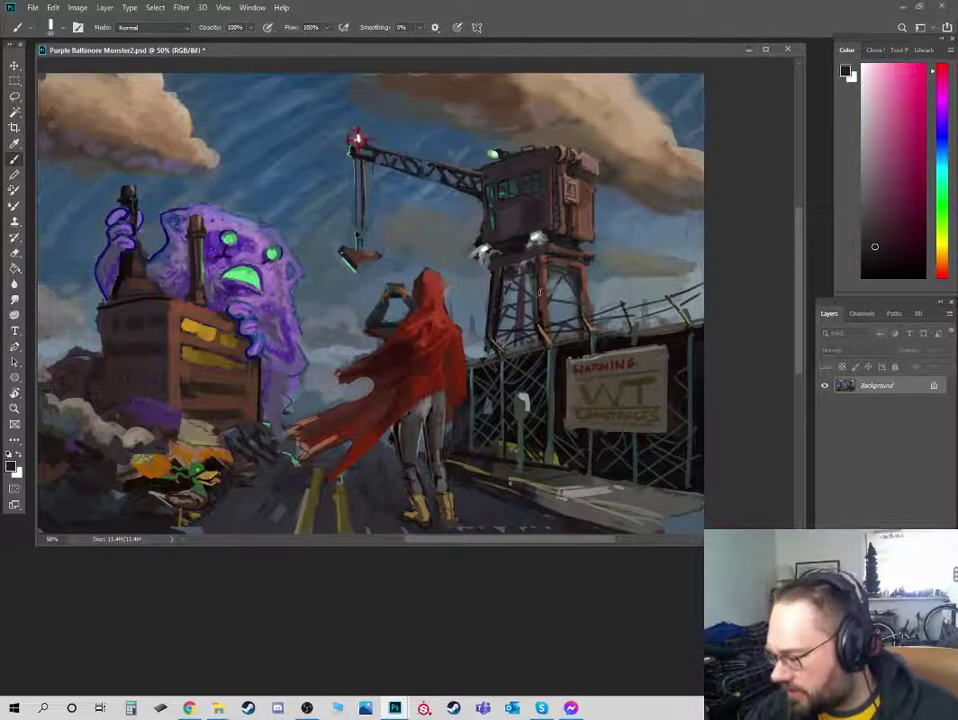
{"action": "left_click", "coordinate": [513, 287], "text": "alt"}
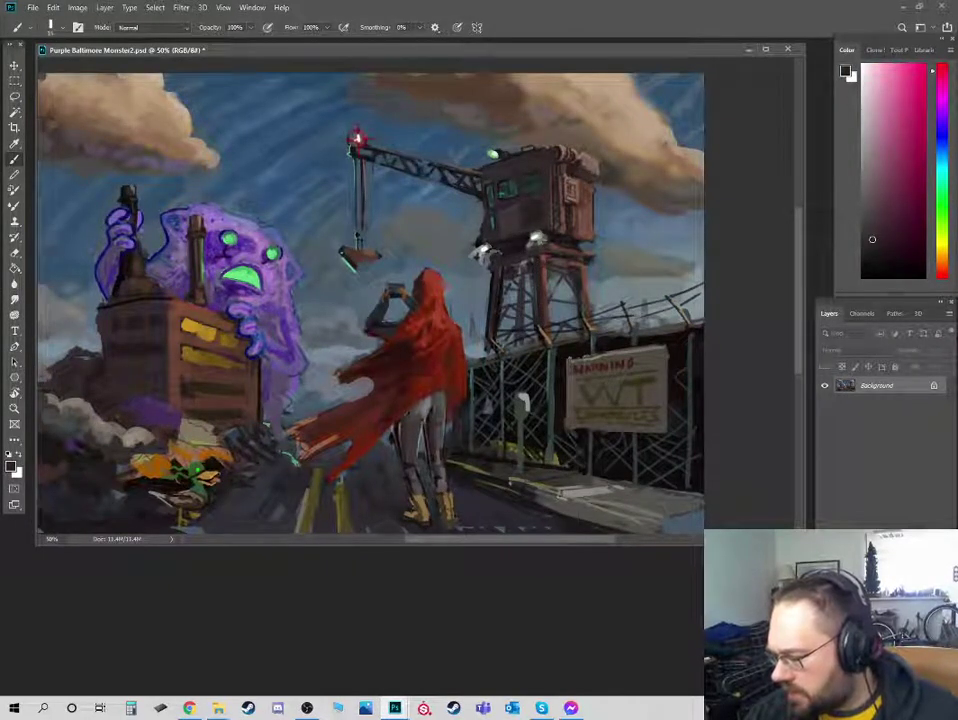
{"action": "left_click", "coordinate": [572, 320], "text": "alt"}
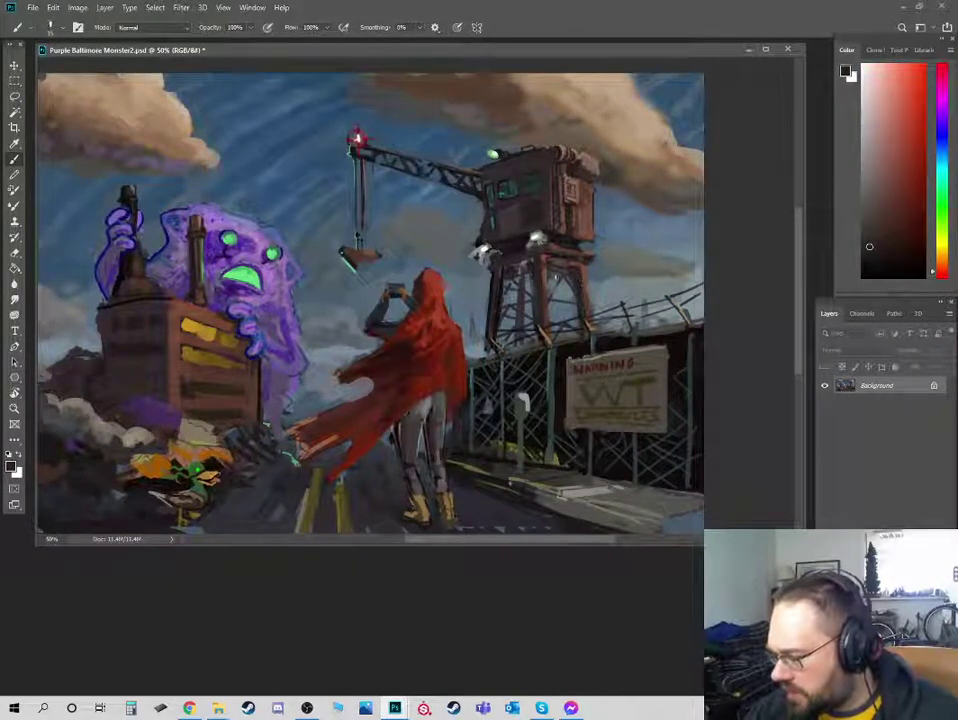
{"action": "left_click", "coordinate": [501, 282], "text": "alt"}
{"action": "key", "text": "["}
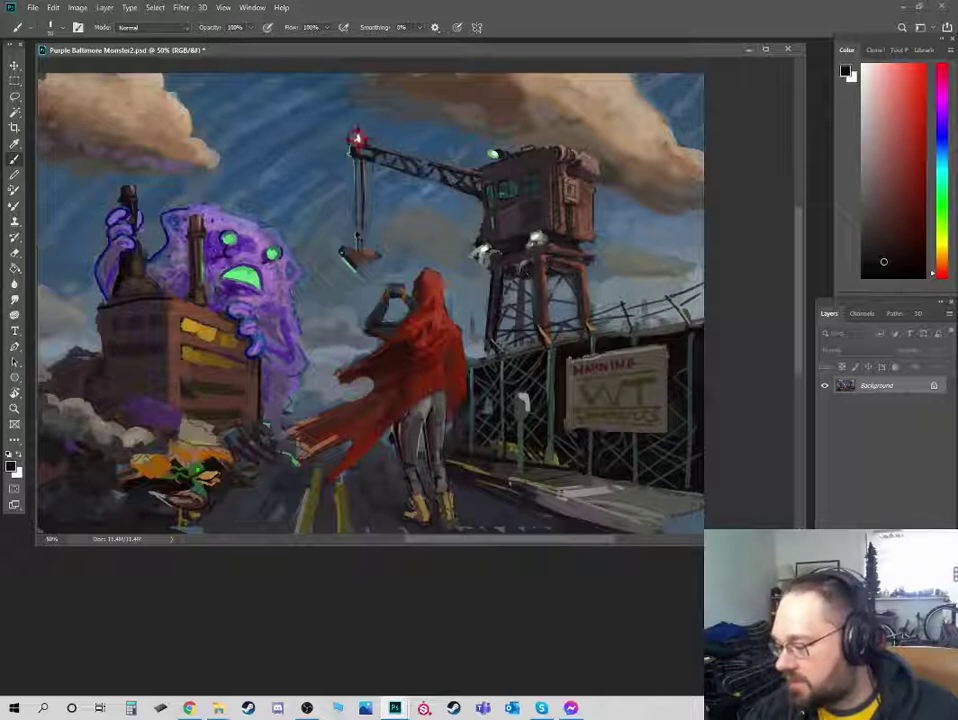
- Refine the crane arm's lattice with sampled dark and reddish browns
{"action": "left_click", "coordinate": [398, 182], "text": "alt"}
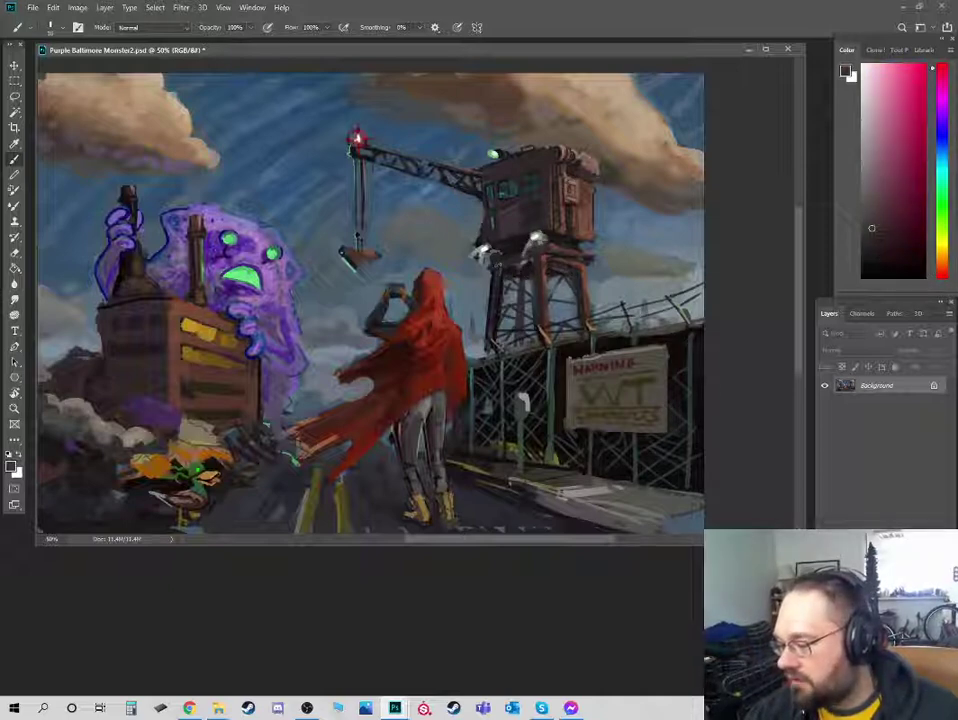
{"action": "left_click", "coordinate": [437, 170], "text": "alt"}
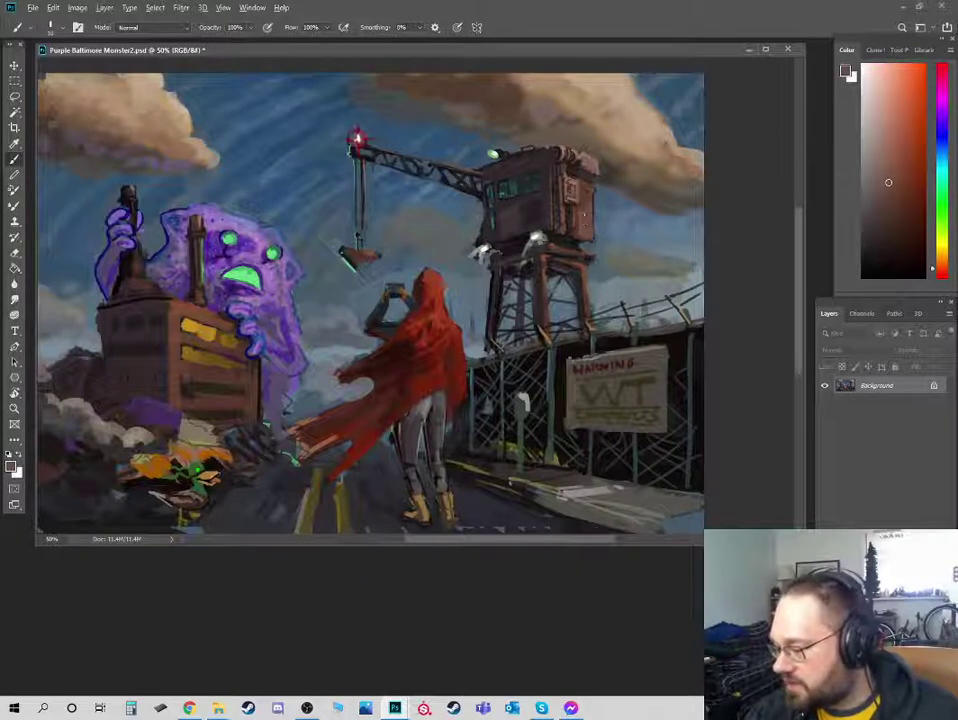
{"action": "left_click", "coordinate": [436, 164], "text": "alt"}
- Brighten the crane tower's front leg and bracing with a sampled reddish brown and a smaller brush
{"action": "left_click", "coordinate": [548, 268], "text": "alt"}
{"action": "key", "text": "bracketleft"}
{"action": "key", "text": "bracketleft"}
{"action": "mouse_move", "coordinate": [547, 263]}
{"action": "left_mouse_down"}
{"action": "mouse_move", "coordinate": [582, 274]}
{"action": "mouse_move", "coordinate": [568, 300]}
{"action": "left_mouse_up"}
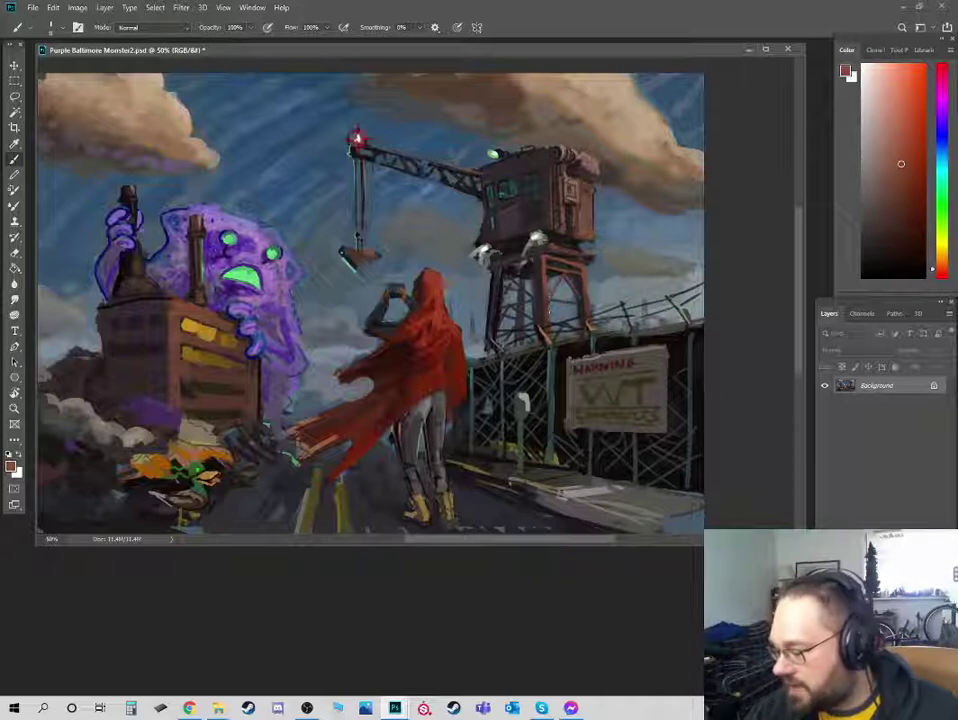